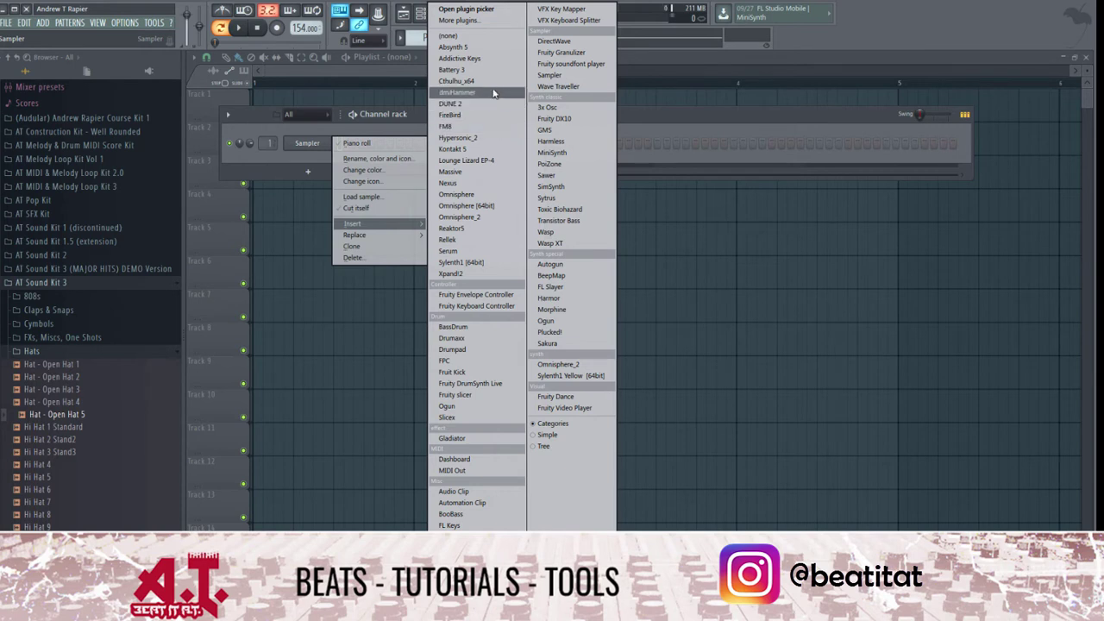
- Add an Addictive Keys channel, load its Studio Grand Arena Ballad preset, and open the channel's piano roll
left_click(496, 58)
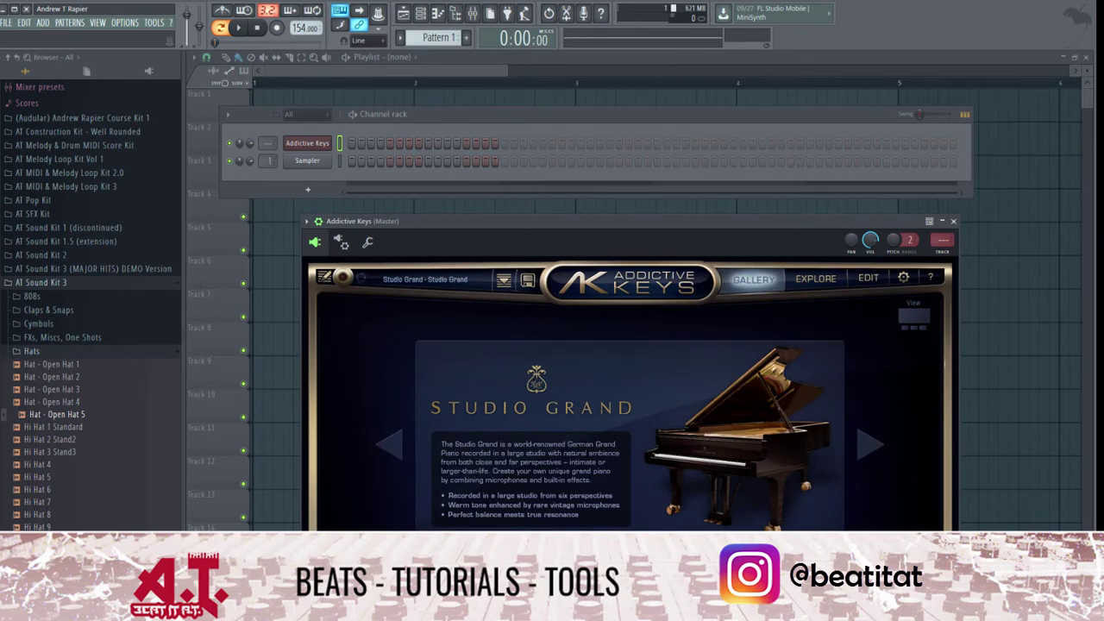
left_click(816, 279)
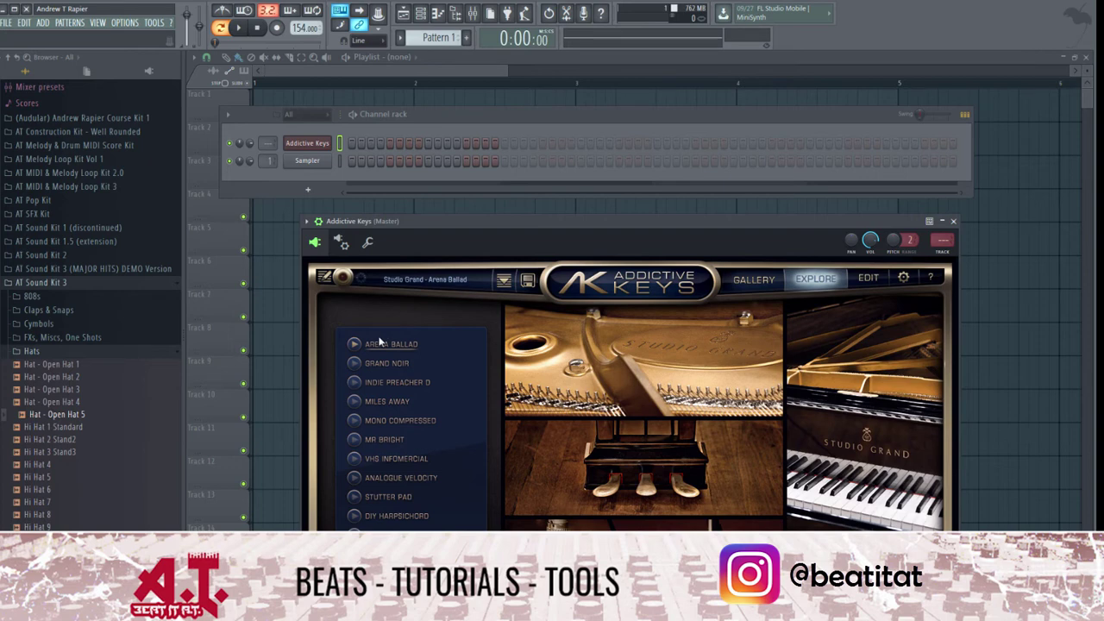
right_click(324, 143)
left_click(347, 146)
- Place a D5 note at the start of bar 1 with an A#5 directly after it, and play the pattern
left_click_drag(276, 235, 216, 249)
left_click(276, 182)
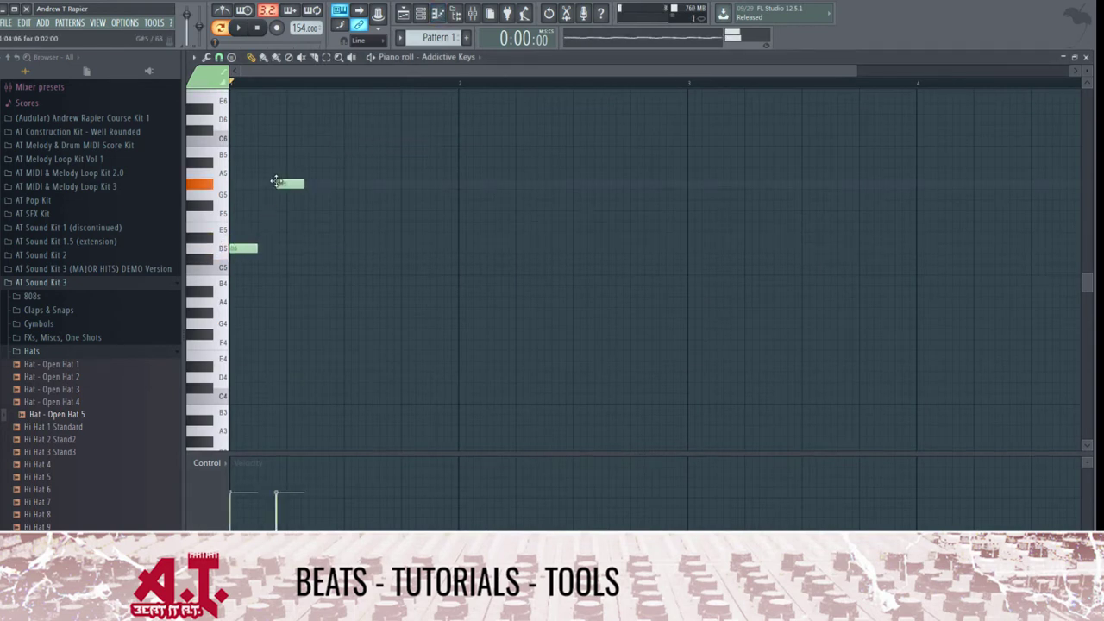
left_click_drag(259, 185, 280, 162)
key("space")
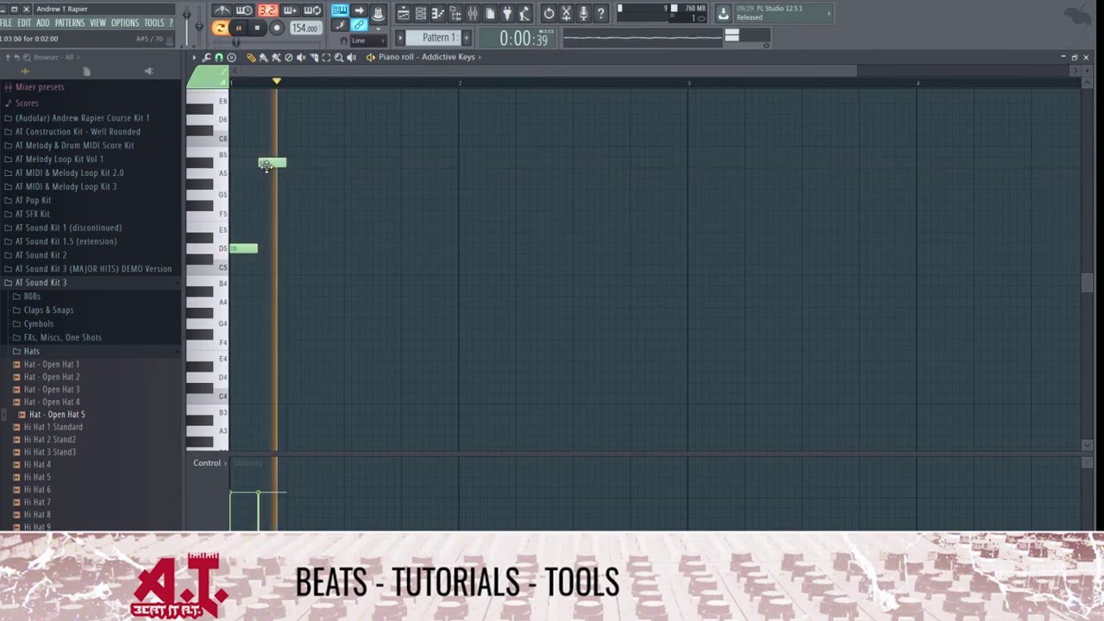
key("space")
- Add a C6 note on beat 2 and an A5 directly after it, playing the phrase to check it
left_click_drag(285, 151, 316, 183)
key("space")
key("space")
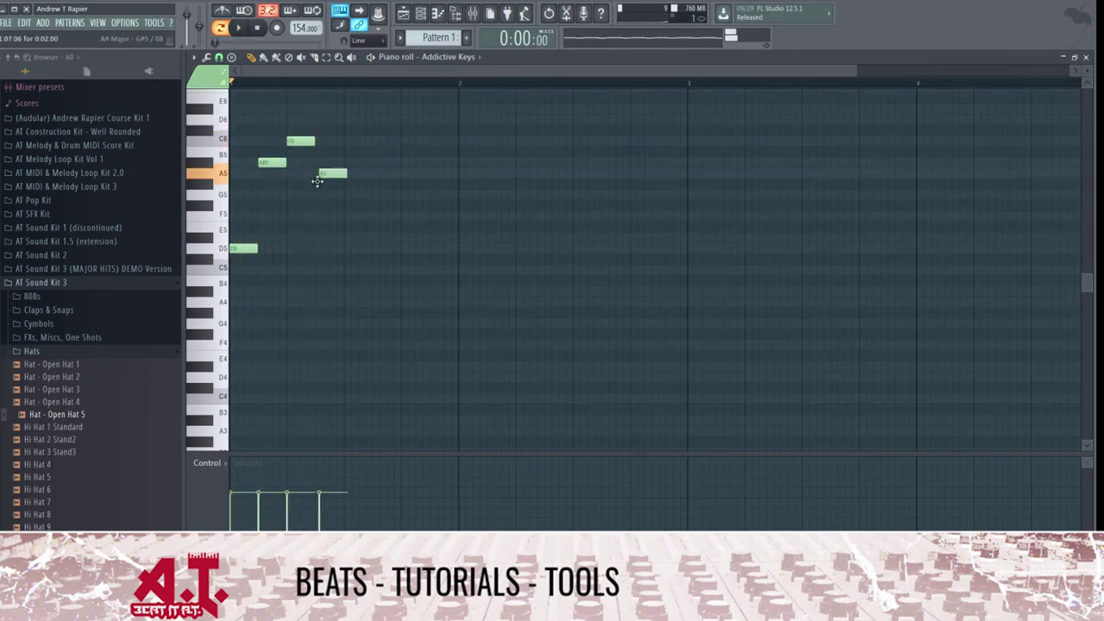
key("space")
key("space")
- Complete the bar 1 phrase with a G5 note on beat 3 and a C5 on beat 4, and play it
left_click(342, 196)
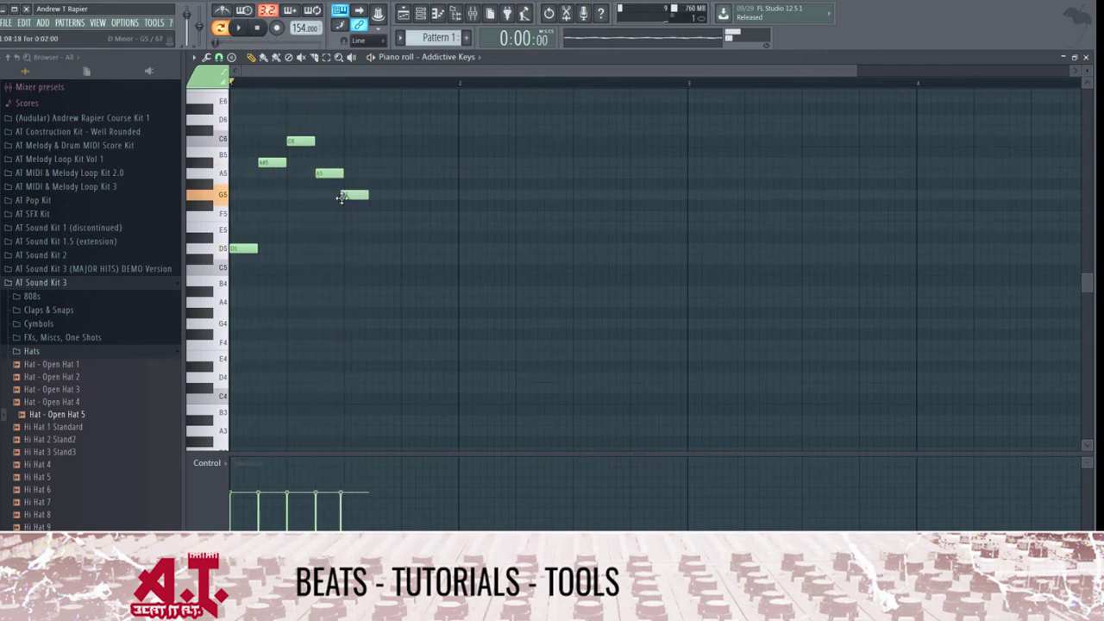
key("space")
key("space")
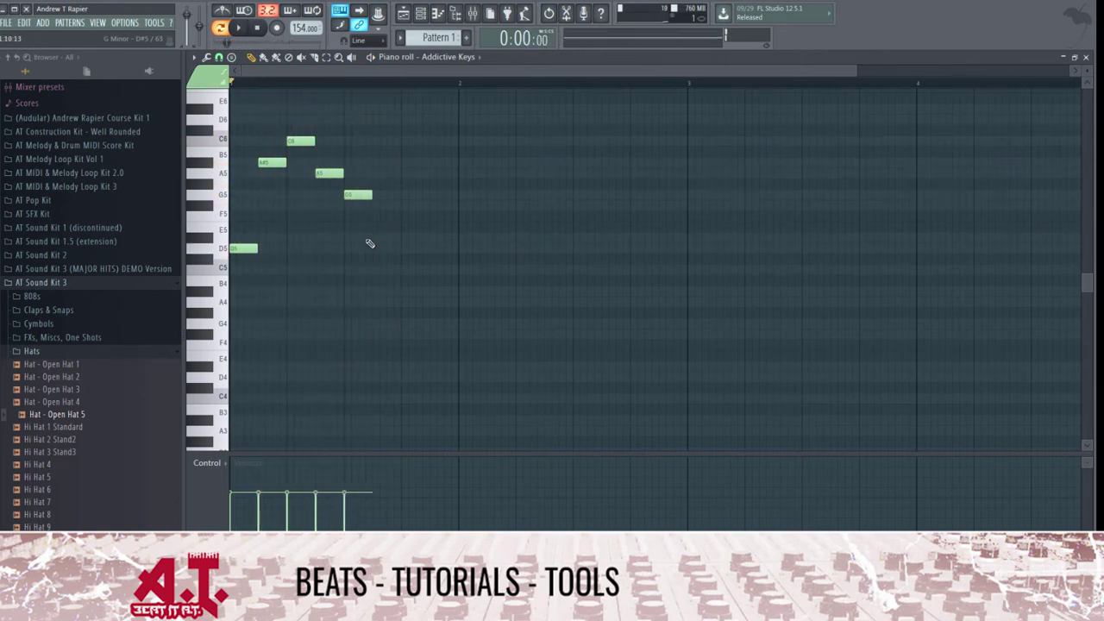
left_click_drag(374, 238, 402, 275)
key("space")
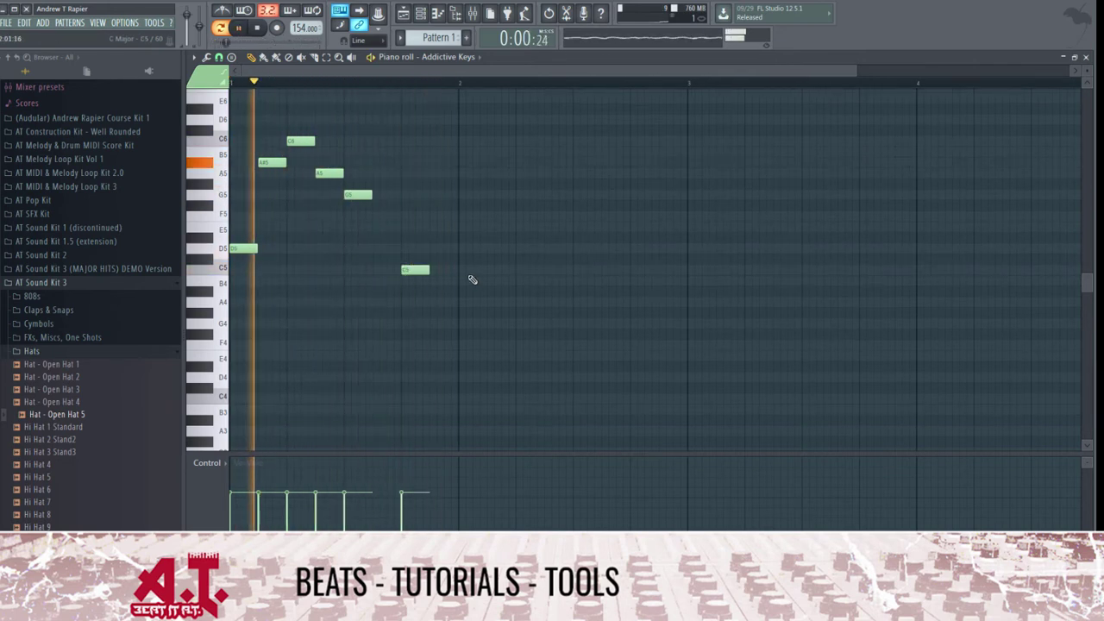
mouse_move(418, 271)
left_mouse_down()
mouse_move(417, 288)
mouse_move(417, 271)
left_mouse_up()
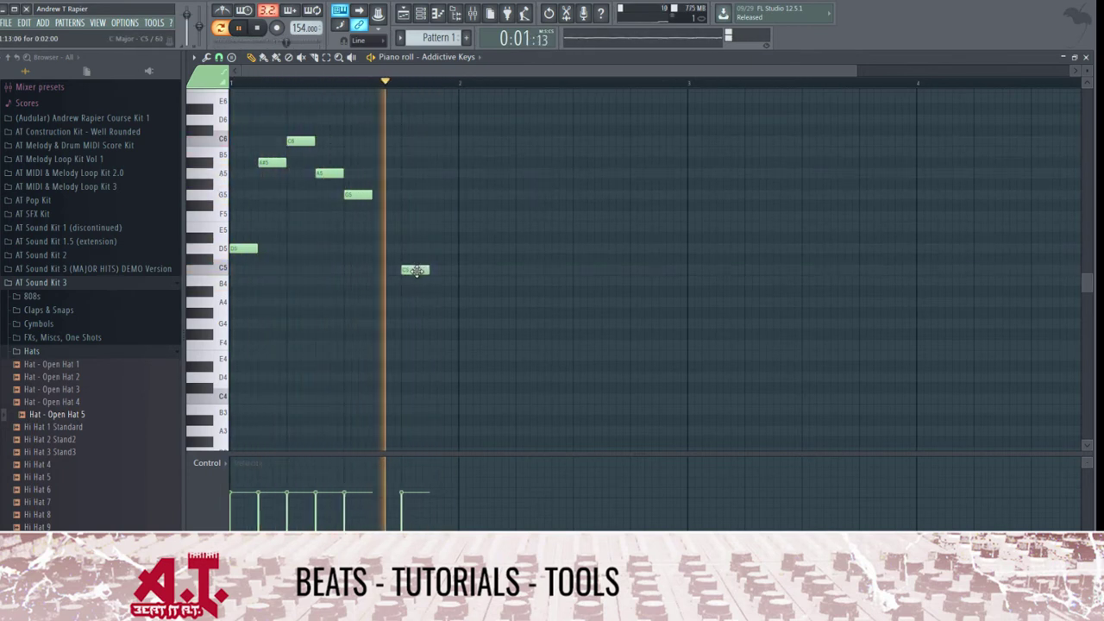
- Duplicate the six-note phrase and align the copy to the start of bar 2
key("ctrl+a")
key("ctrl+b")
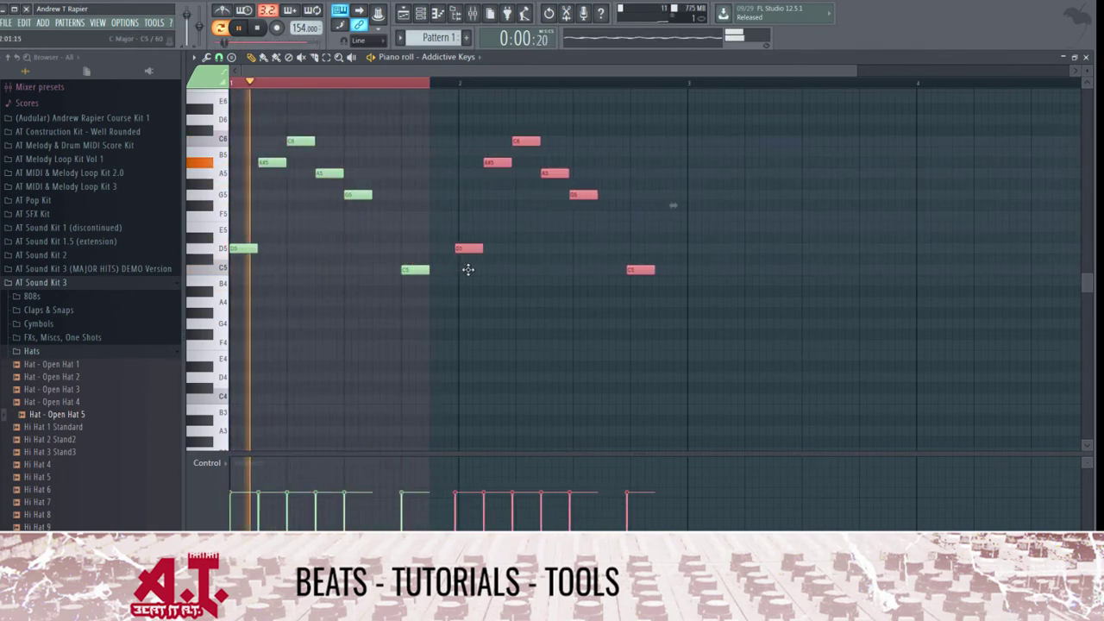
left_click_drag(467, 269, 473, 272)
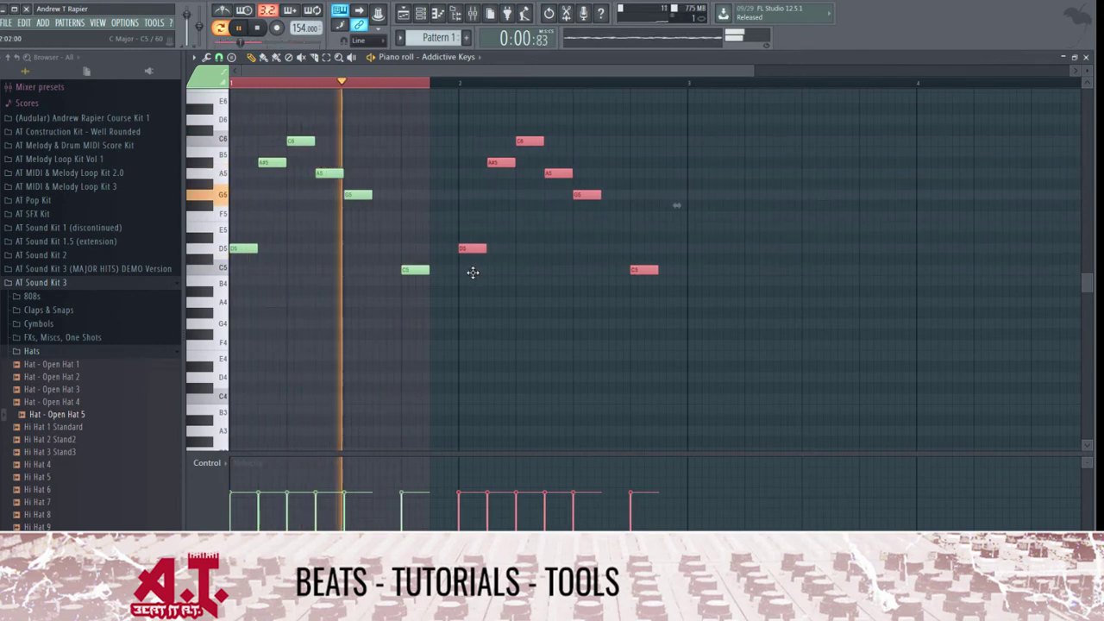
left_click_drag(374, 259, 441, 248)
- Raise the last note of the bar 2 phrase to A5, listening to the melody while adjusting it
key("F7")
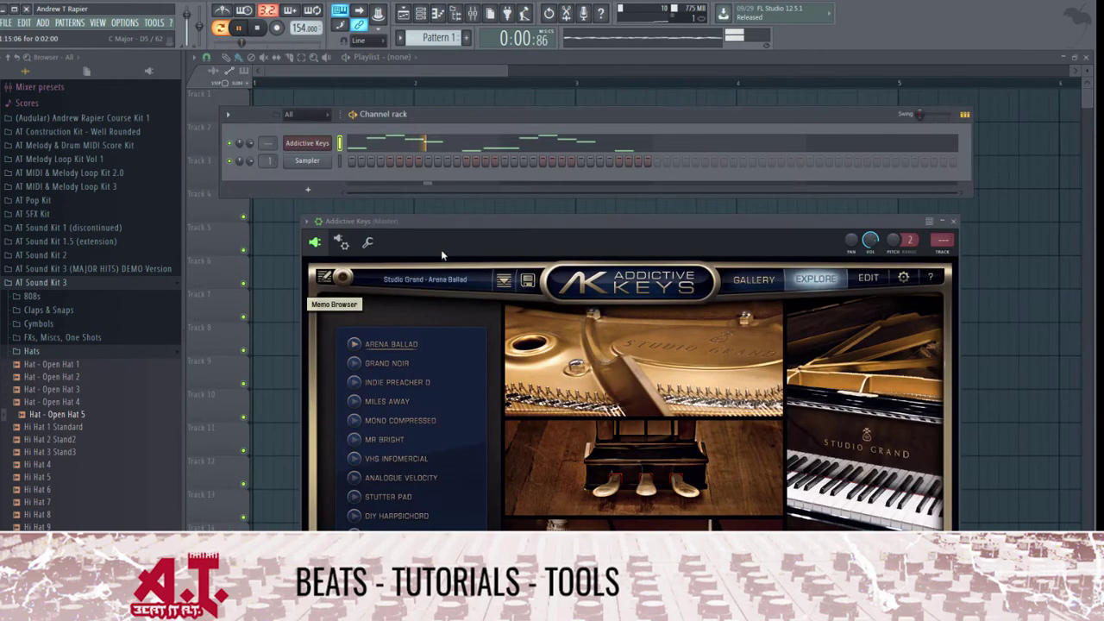
left_click(521, 151)
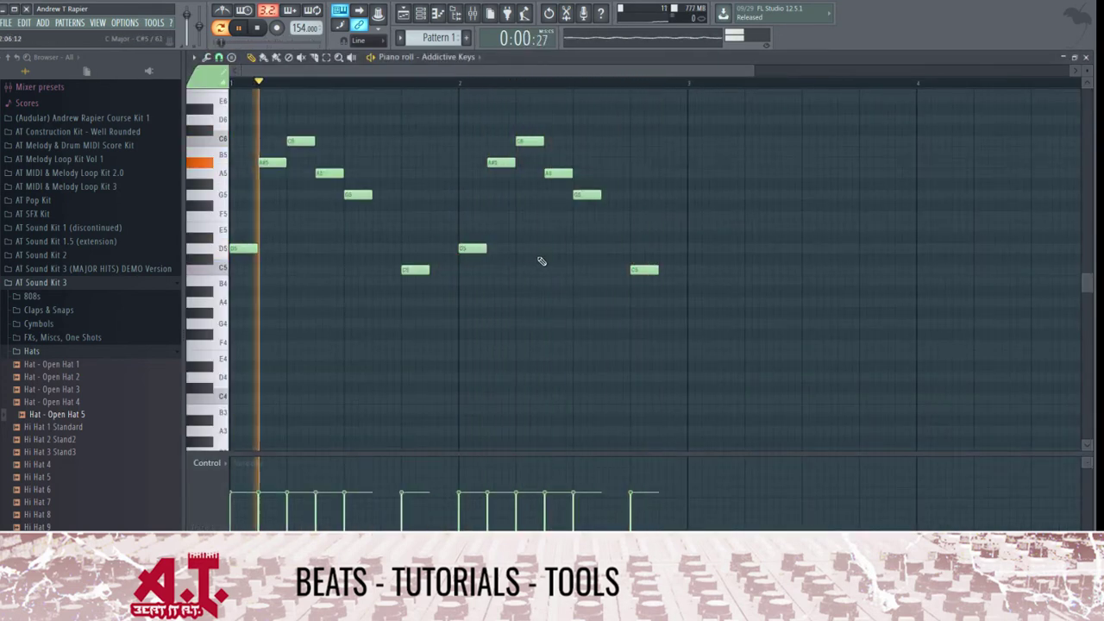
key("space")
left_click_drag(635, 269, 634, 218)
key("space")
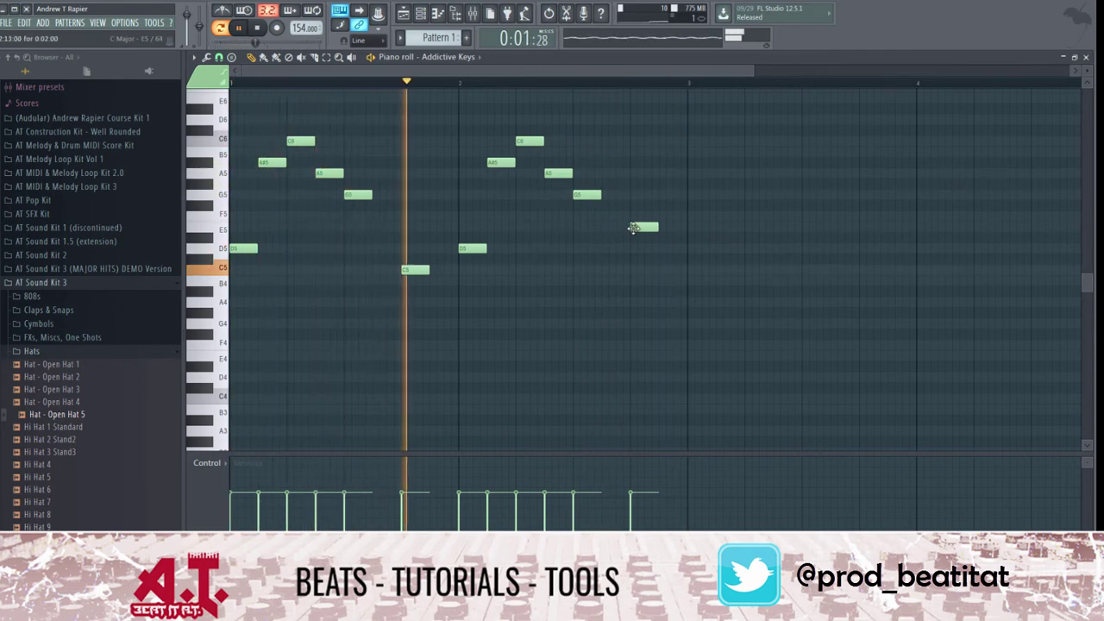
left_click_drag(634, 227, 648, 176)
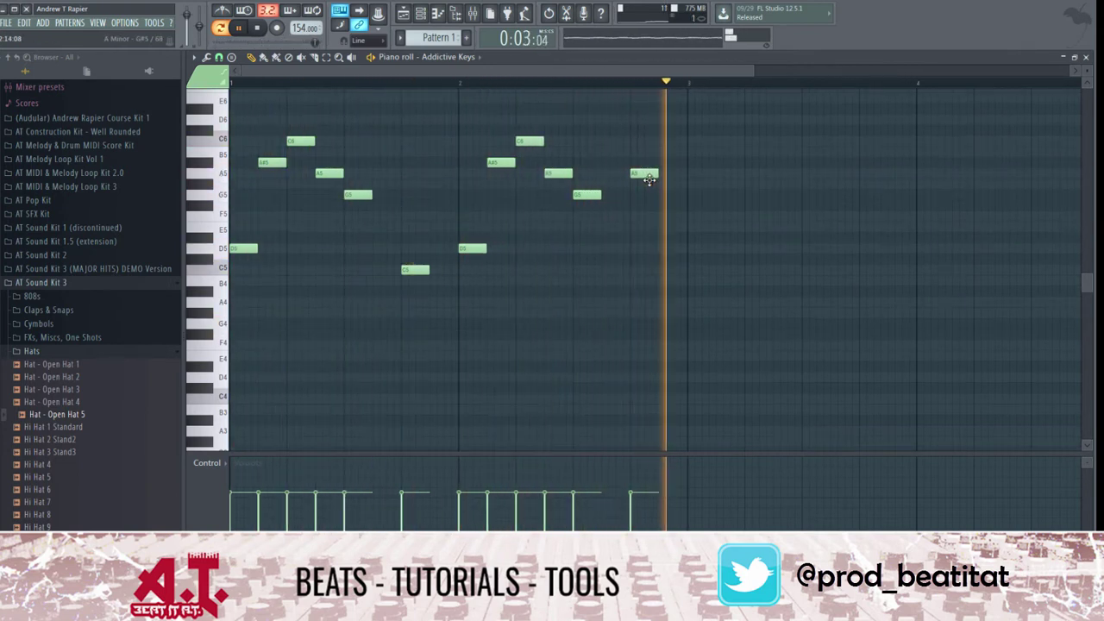
- Duplicate the two-bar melody into bars 3 and 4 and close the piano roll
key("ctrl+a")
key("ctrl+b")
left_click_drag(665, 250, 697, 269)
key("Escape")
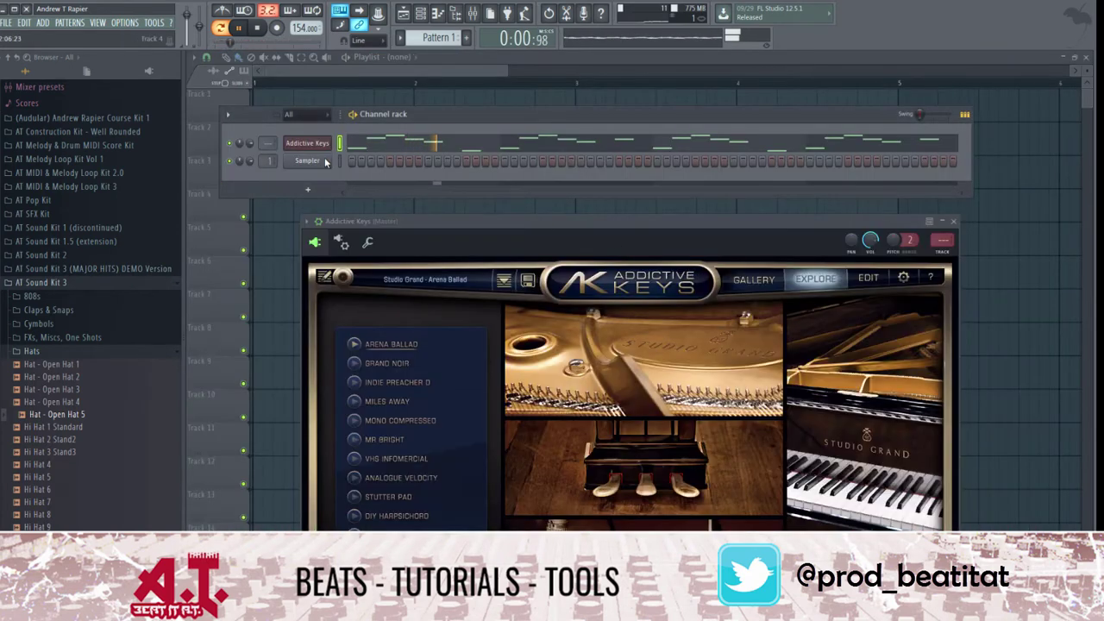
- Replace the Addictive Keys instrument with Nexus, keeping the melody, and reposition the Nexus window so it is fully visible
right_click(333, 139)
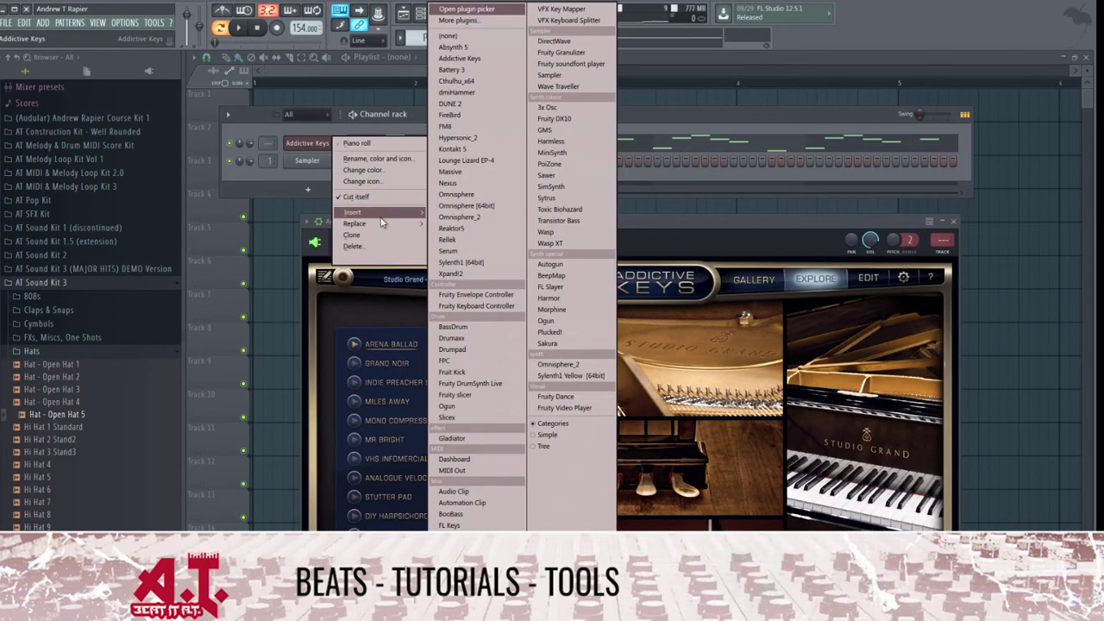
mouse_move(384, 223)
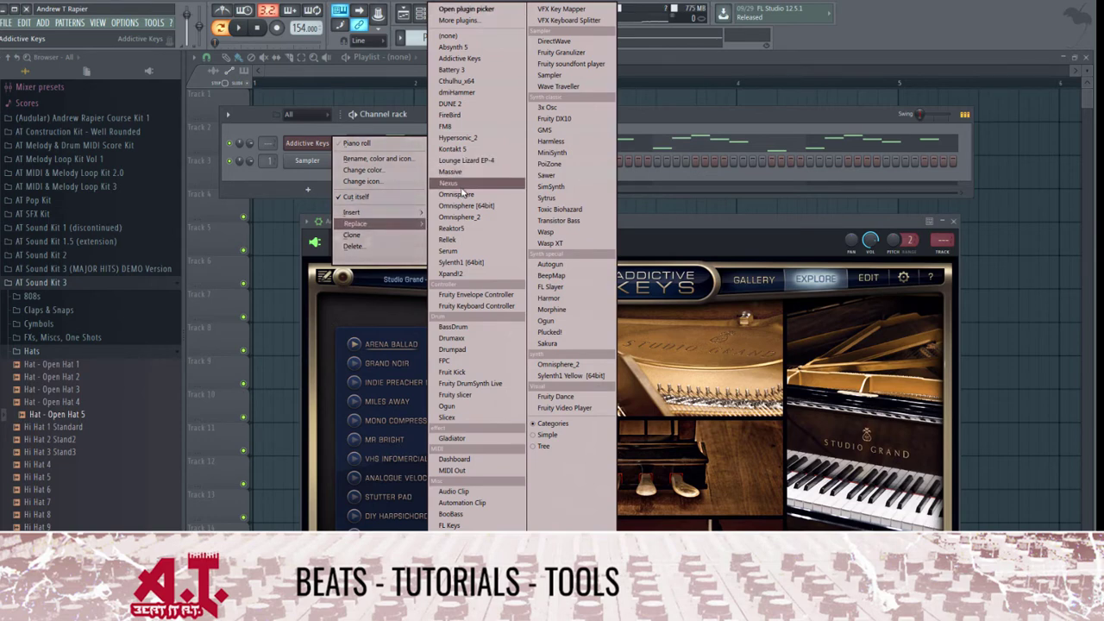
left_click(462, 187)
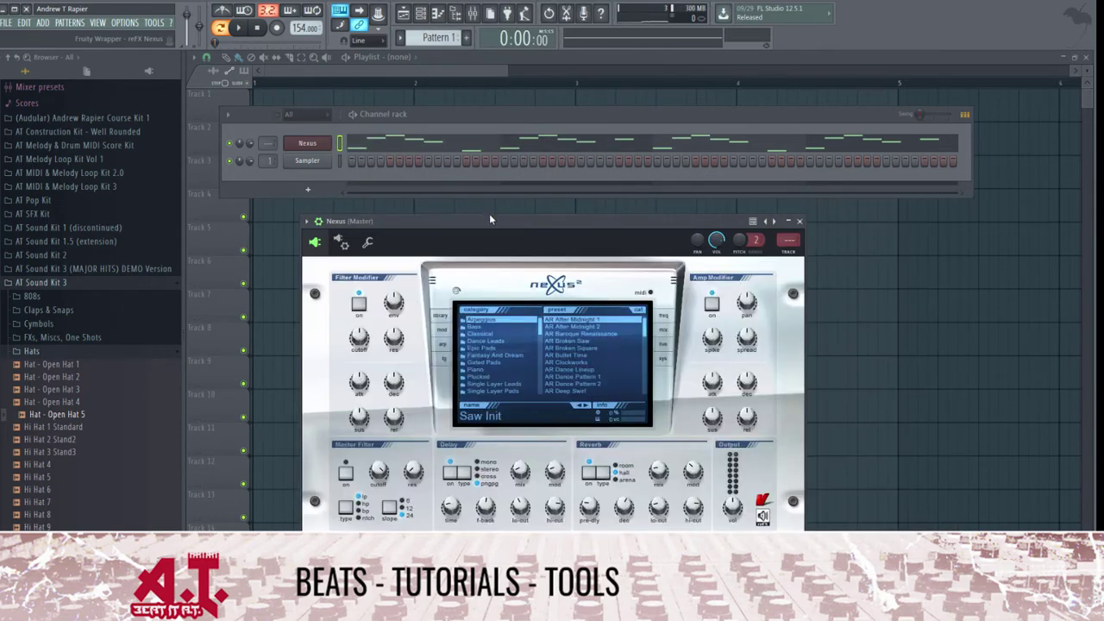
left_click_drag(506, 222, 554, 174)
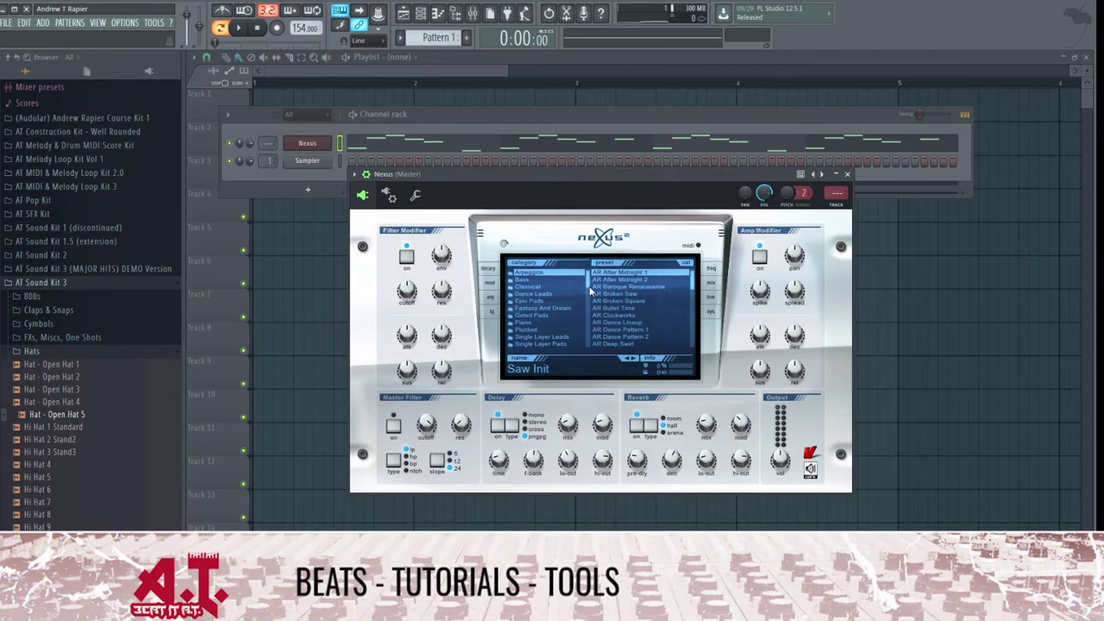
- Load the PL Creamalogue preset from Nexus's Plucked category
left_click(556, 316)
left_click(556, 328)
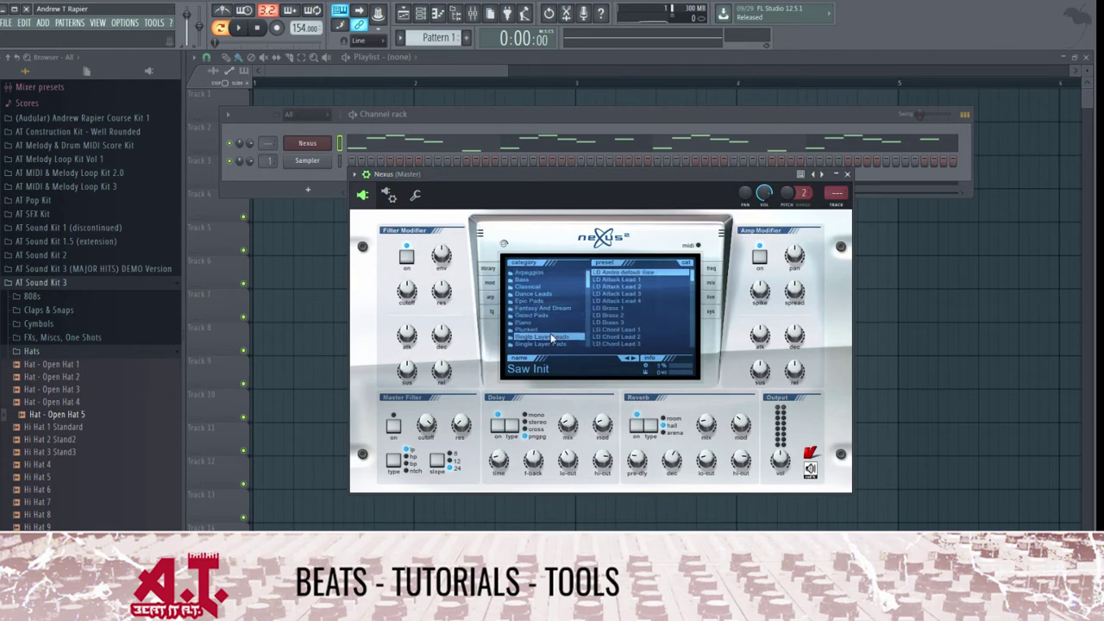
left_click(617, 308)
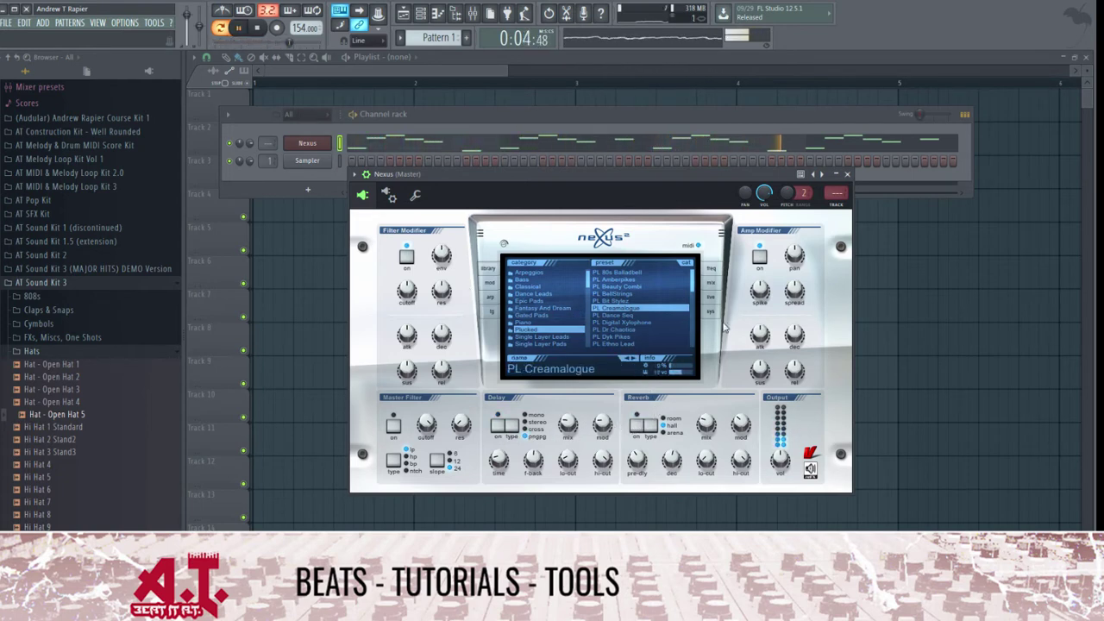
- Route the Nexus channel to mixer track 2 and lower that track's volume
left_click(847, 205)
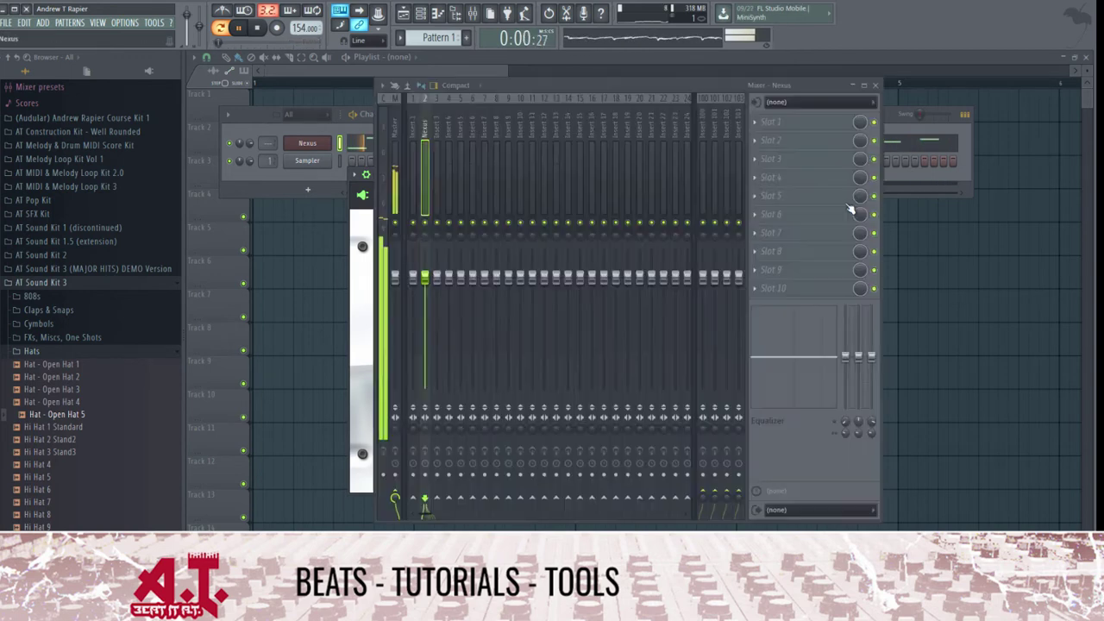
left_click_drag(424, 277, 424, 281)
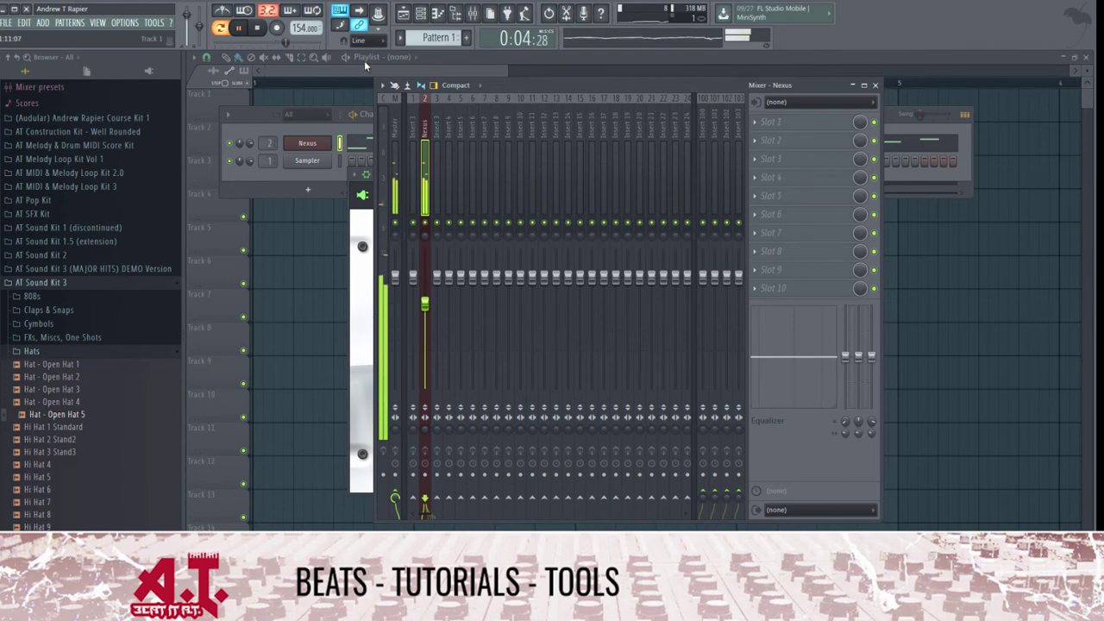
- Insert an Omnisphere channel above the Nexus channel
right_click(326, 142)
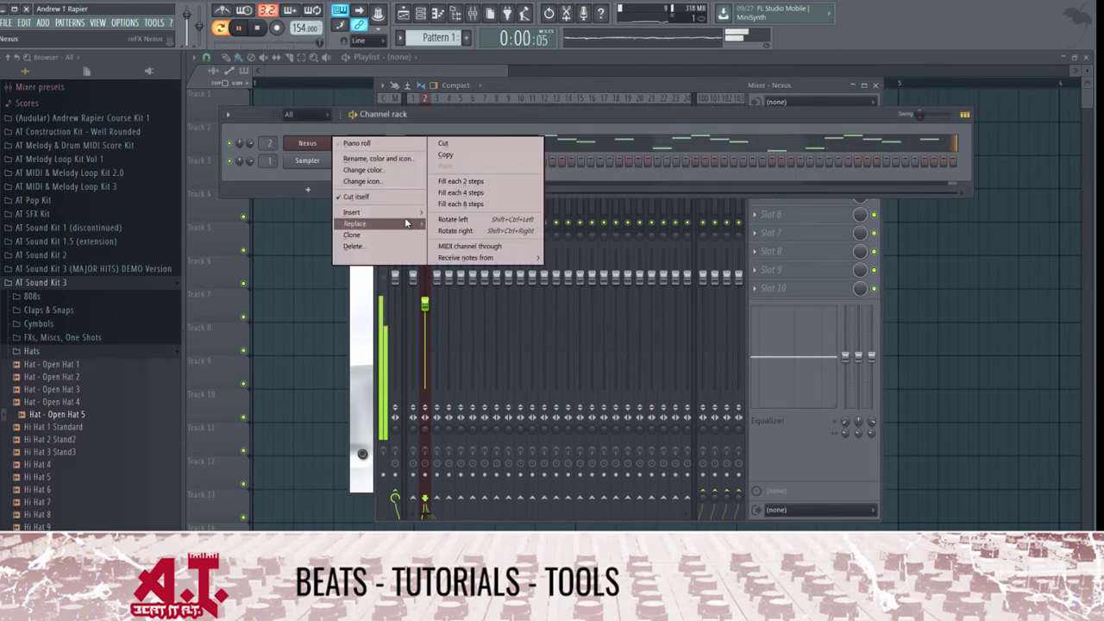
mouse_move(411, 215)
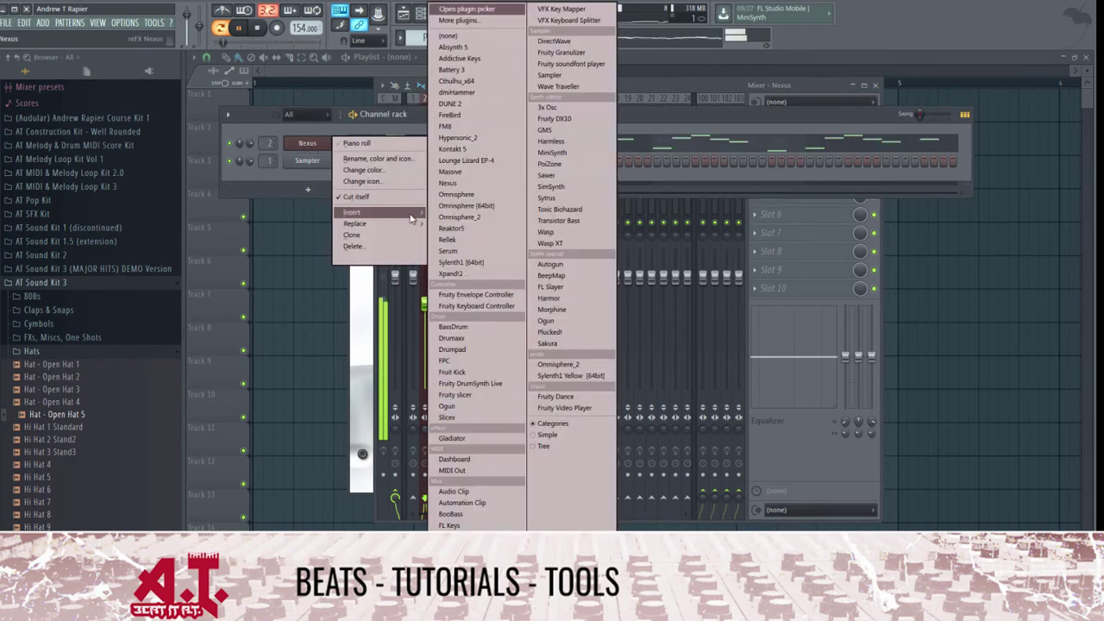
left_click(485, 197)
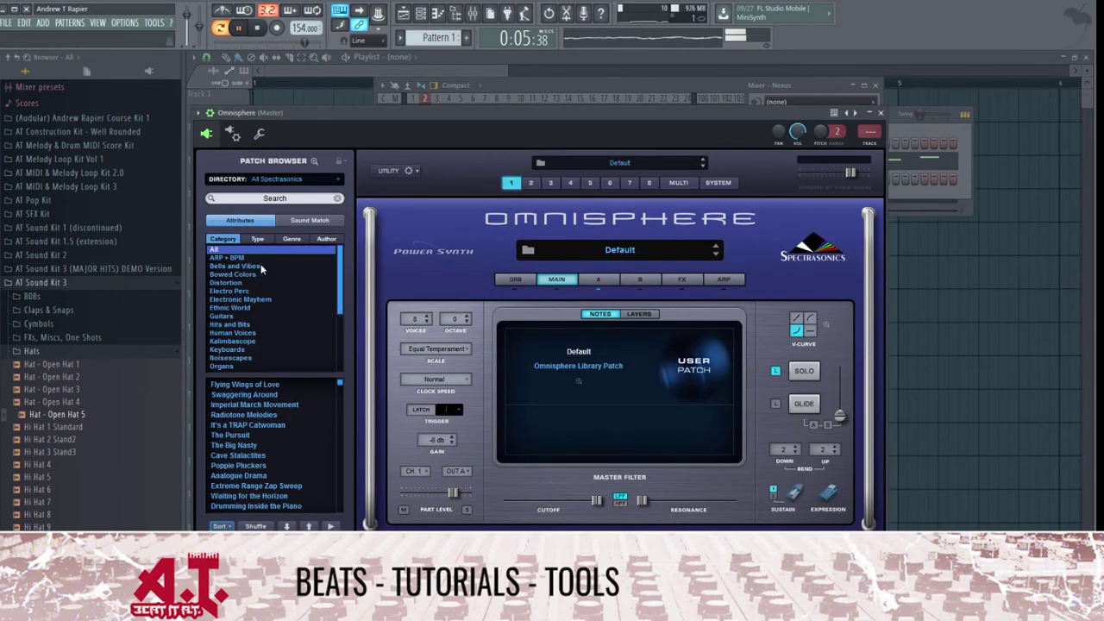
- Shuffle the Bells and Vibes patches in Omnisphere, audition Lead VibraBell and Coiling Zim'bira 3, and load Emptiness
left_click(258, 267)
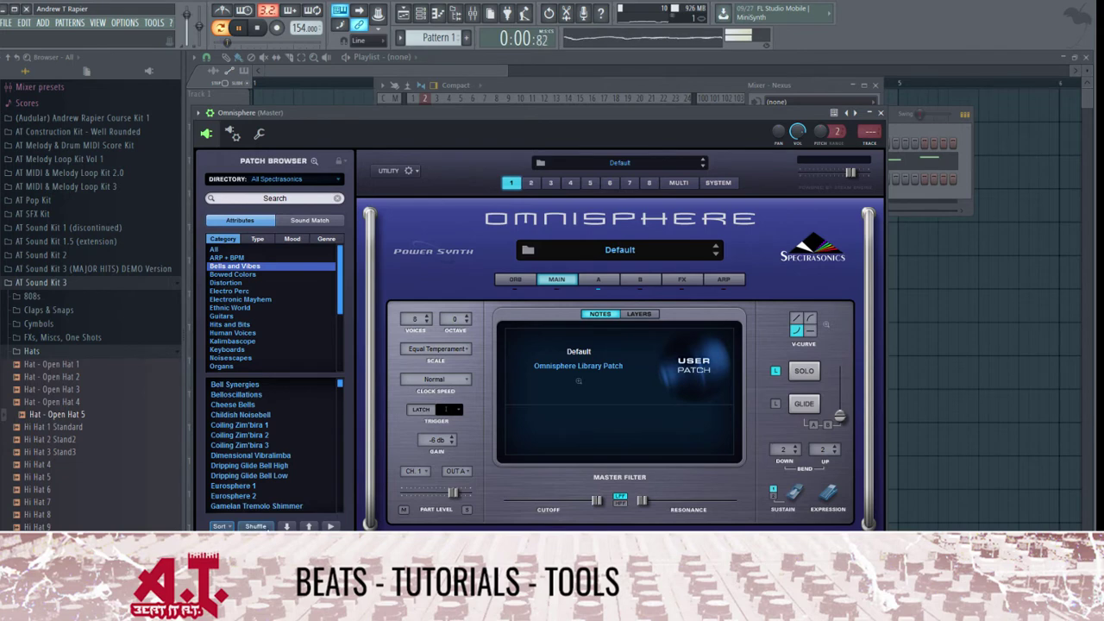
left_click(255, 526)
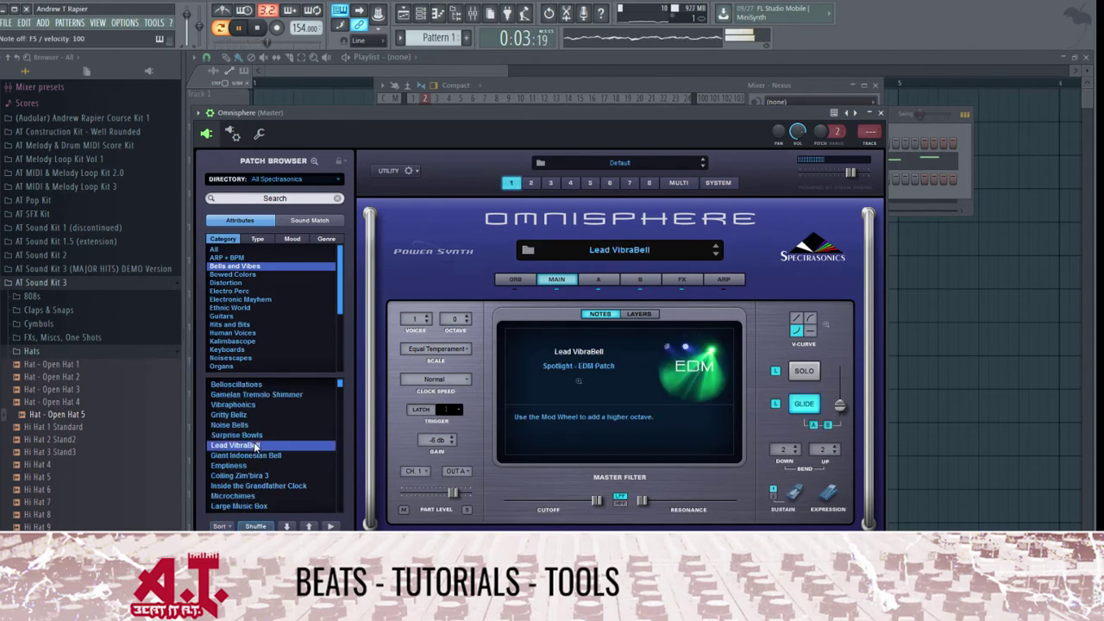
left_click(250, 475)
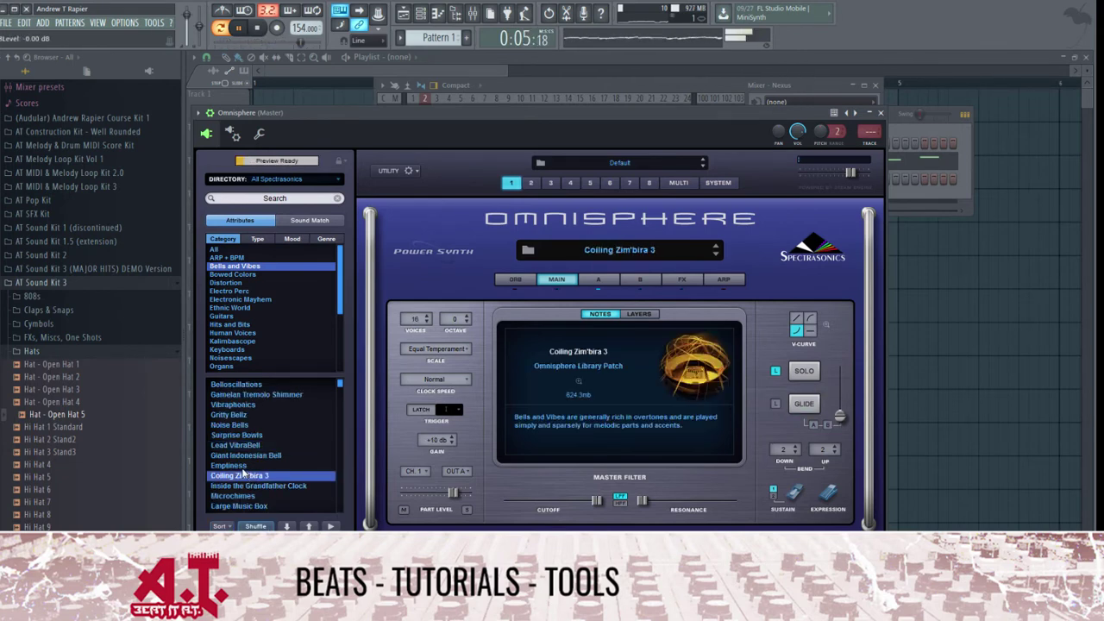
left_click(251, 466)
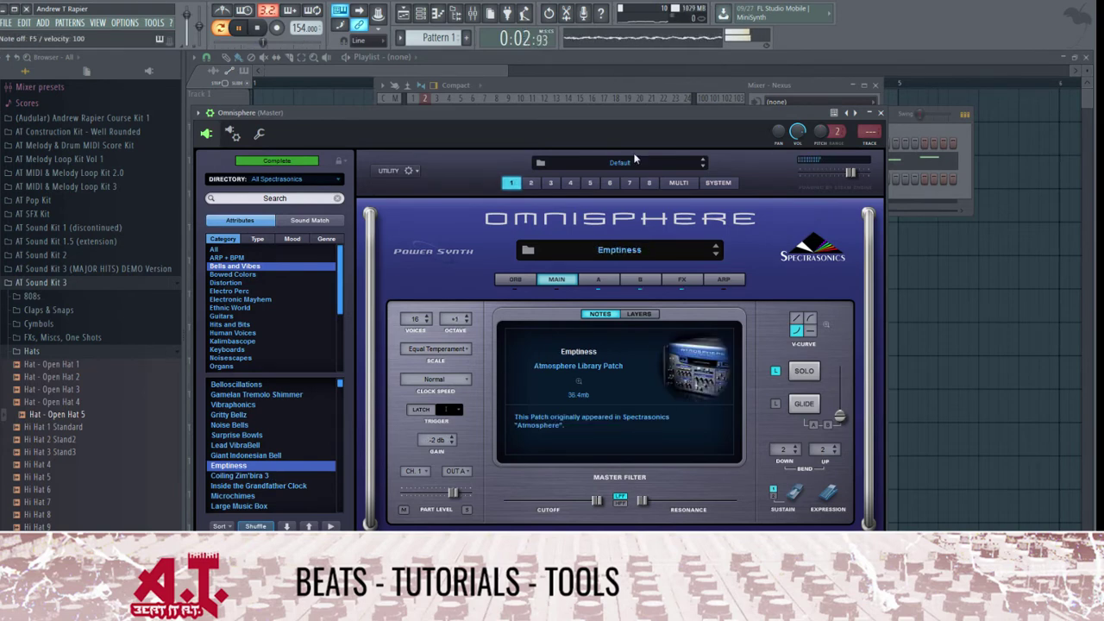
- Place Omnisphere notes D5 at the start of bars 1 and 3, G5 halfway through bar 2, and C5 halfway through bar 4
left_click(897, 123)
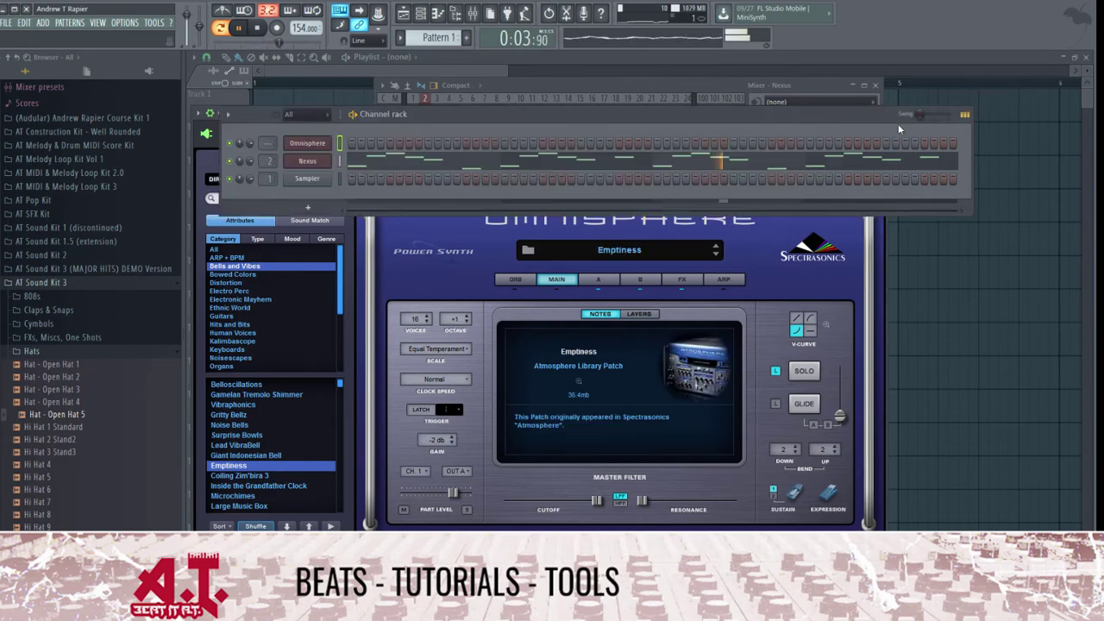
right_click(326, 144)
left_click(358, 143)
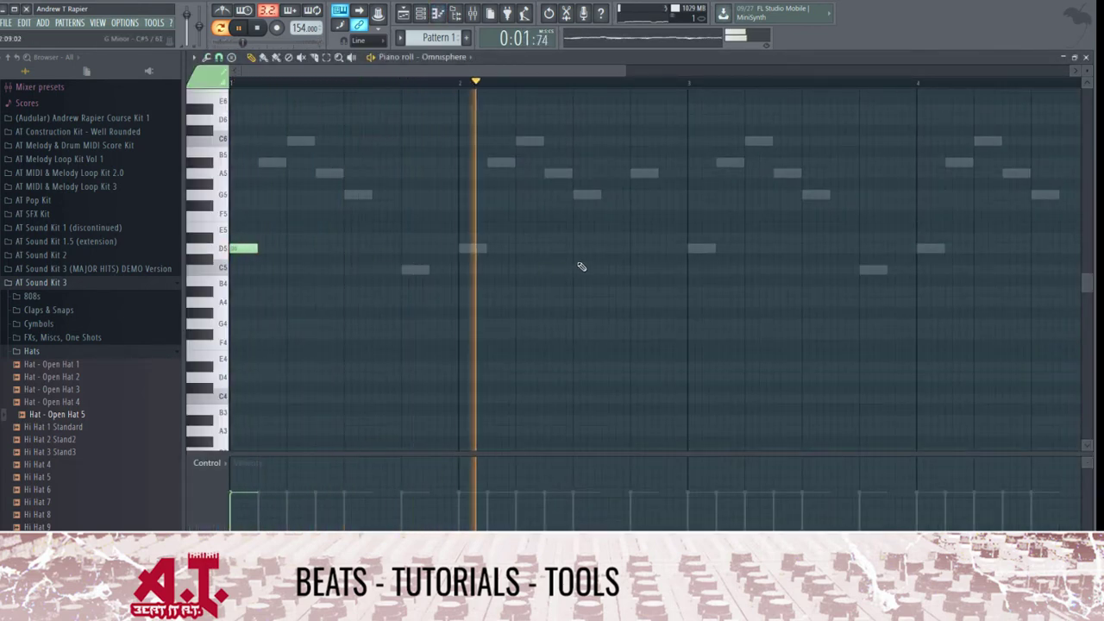
key("space")
left_click(576, 194)
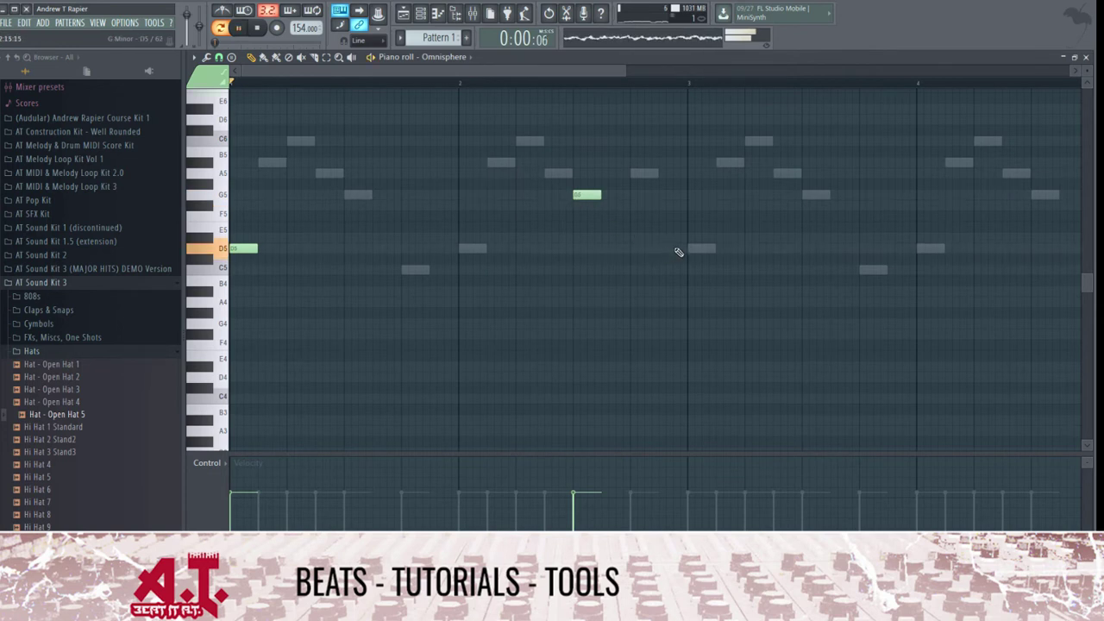
left_click(698, 249)
scroll(715, 313, "down", 3)
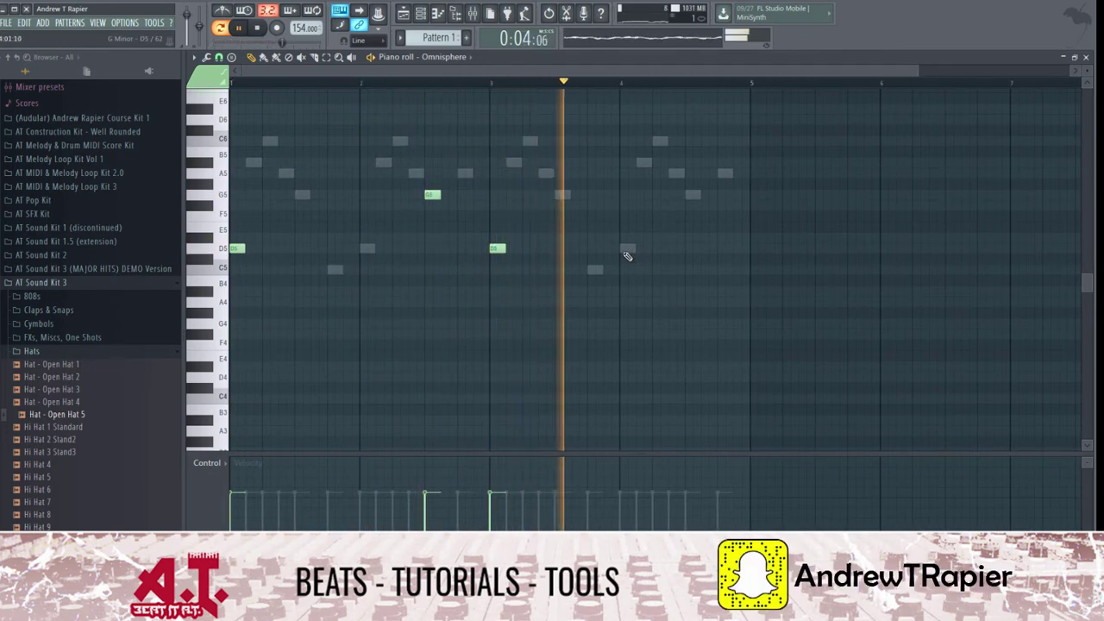
key("space")
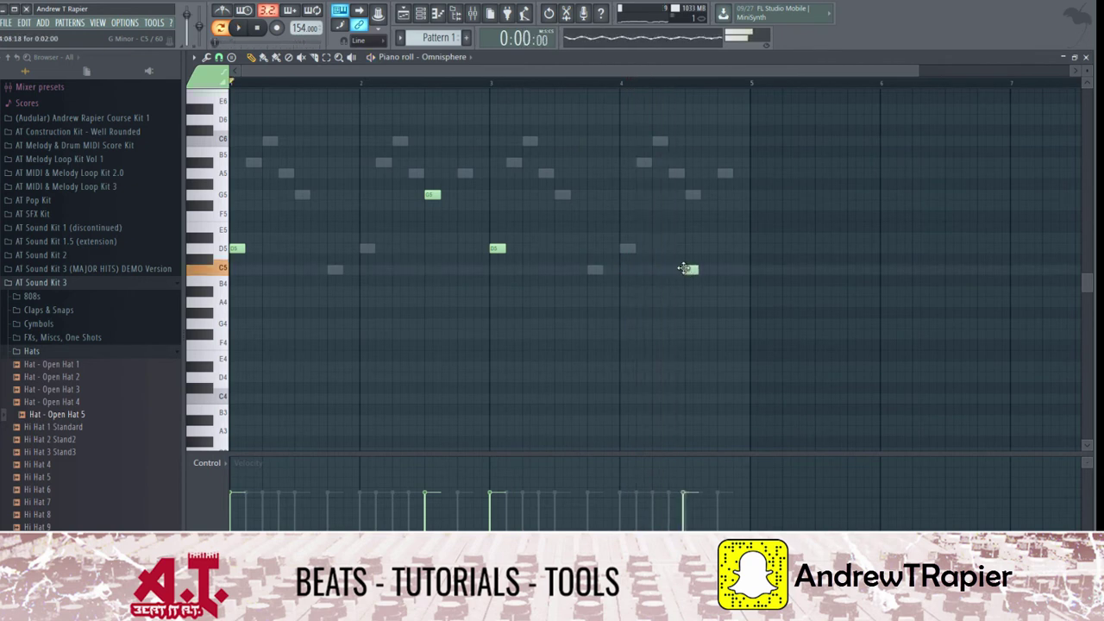
key("space")
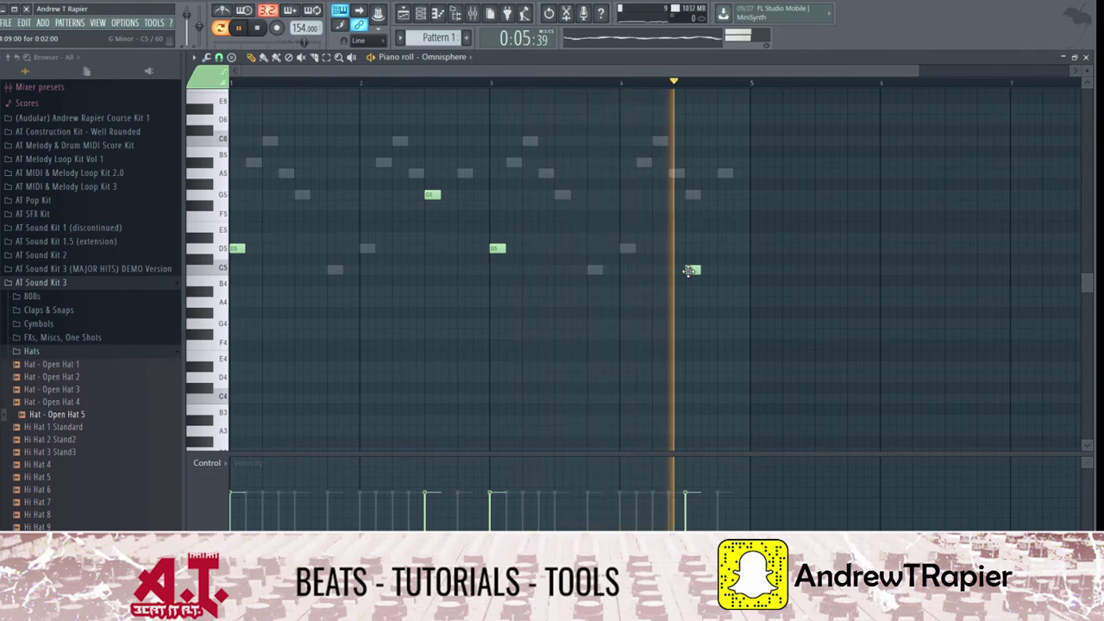
- Return to the channel rack and rename the Omnisphere channel as Emptiness
key("F7")
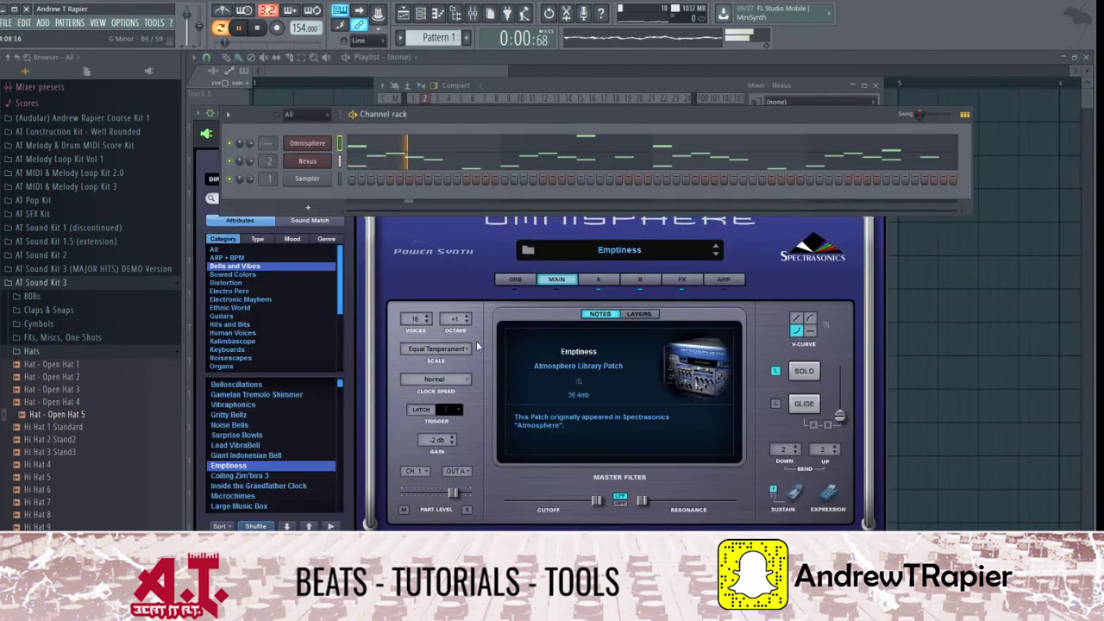
right_click(302, 143)
key("F2")
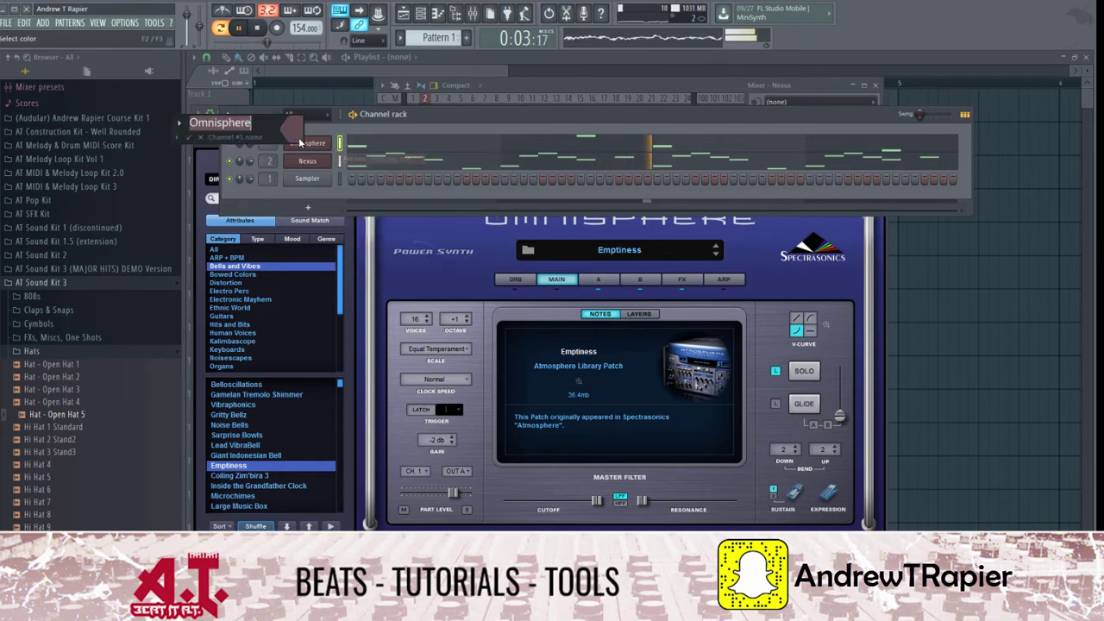
type("Emptiness")
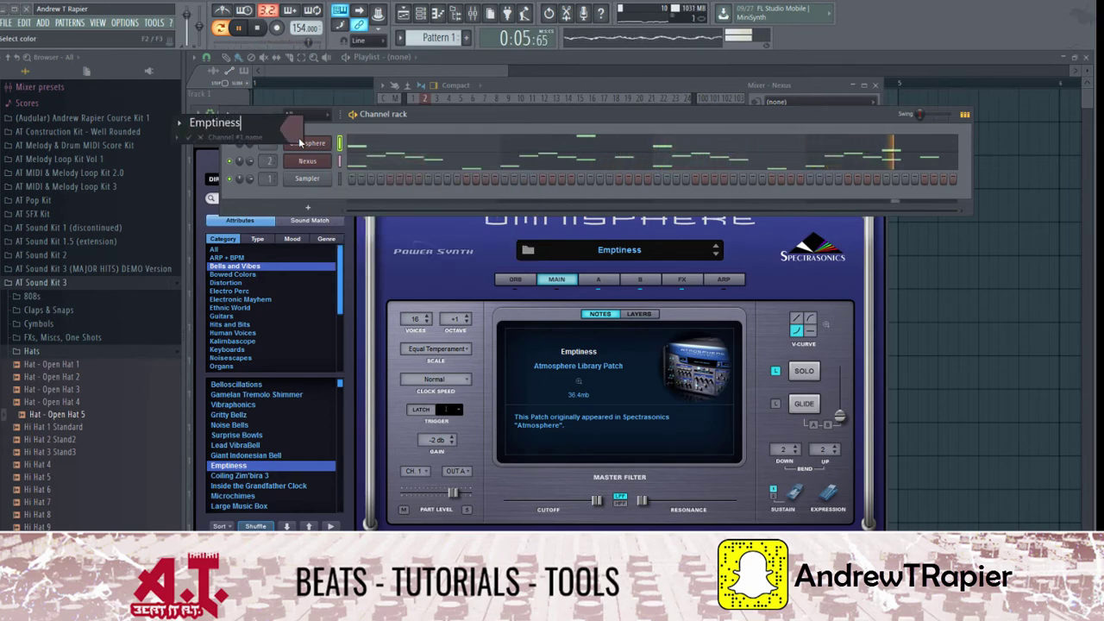
key("Return")
- Route the Emptiness channel to mixer track 3, lower that track's volume, and select the Master track
left_click(304, 143)
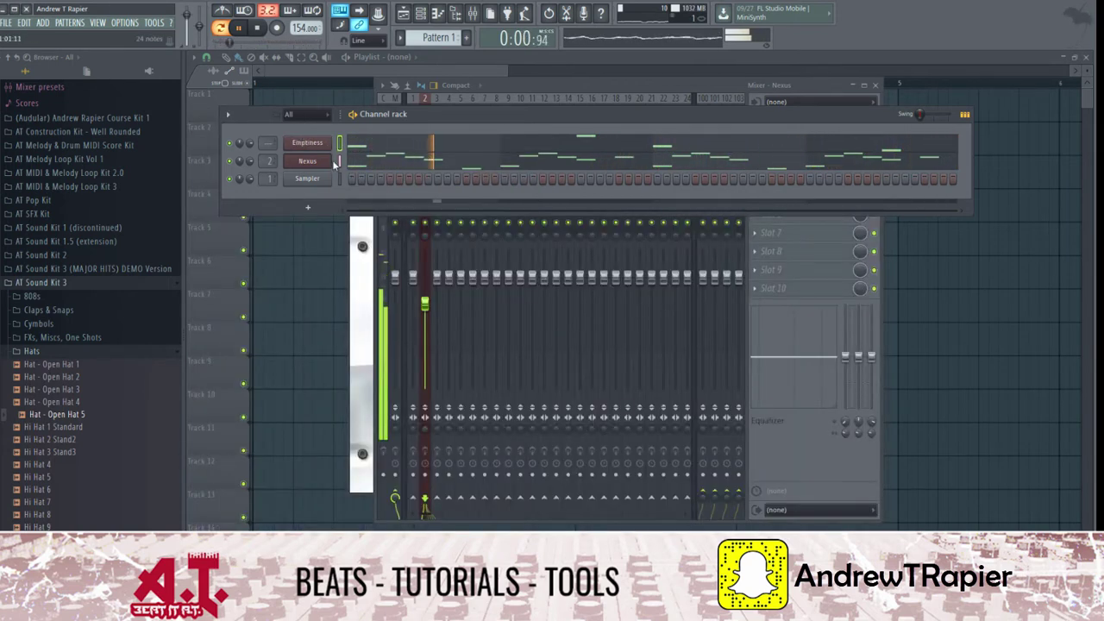
left_click(304, 144)
right_click(869, 132)
left_click(877, 153)
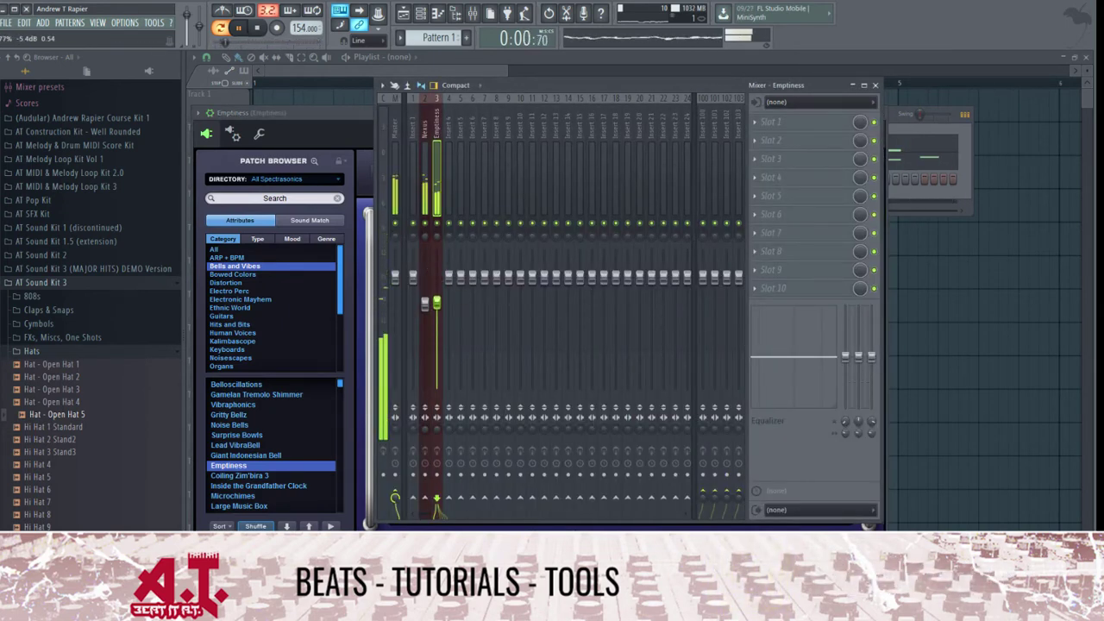
left_click(398, 196)
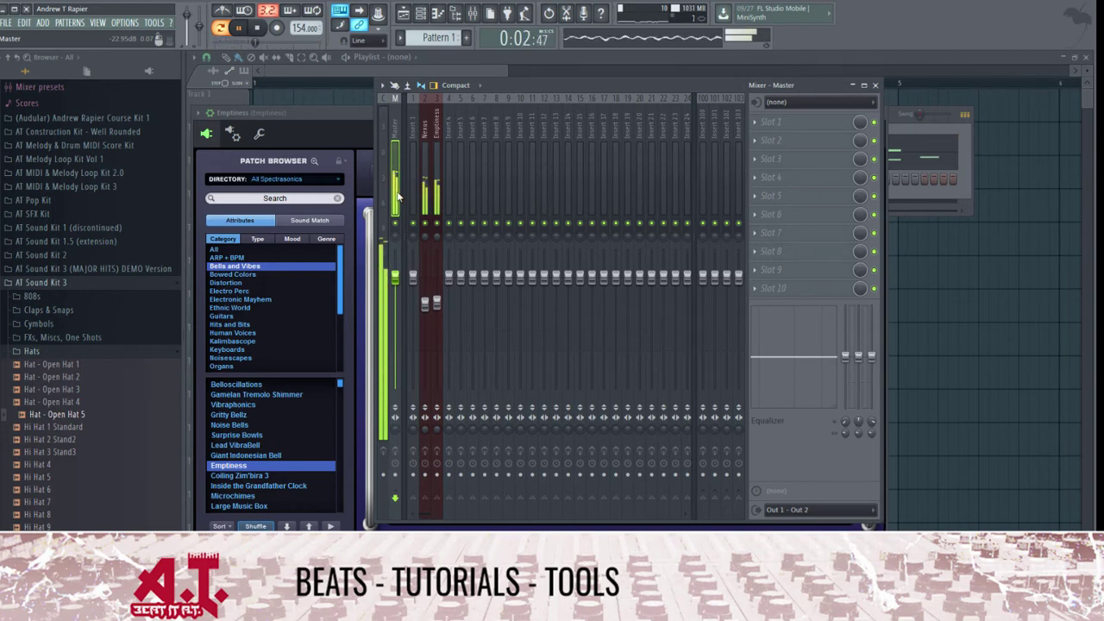
- Insert a second Nexus channel above the Emptiness channel
left_click(965, 186)
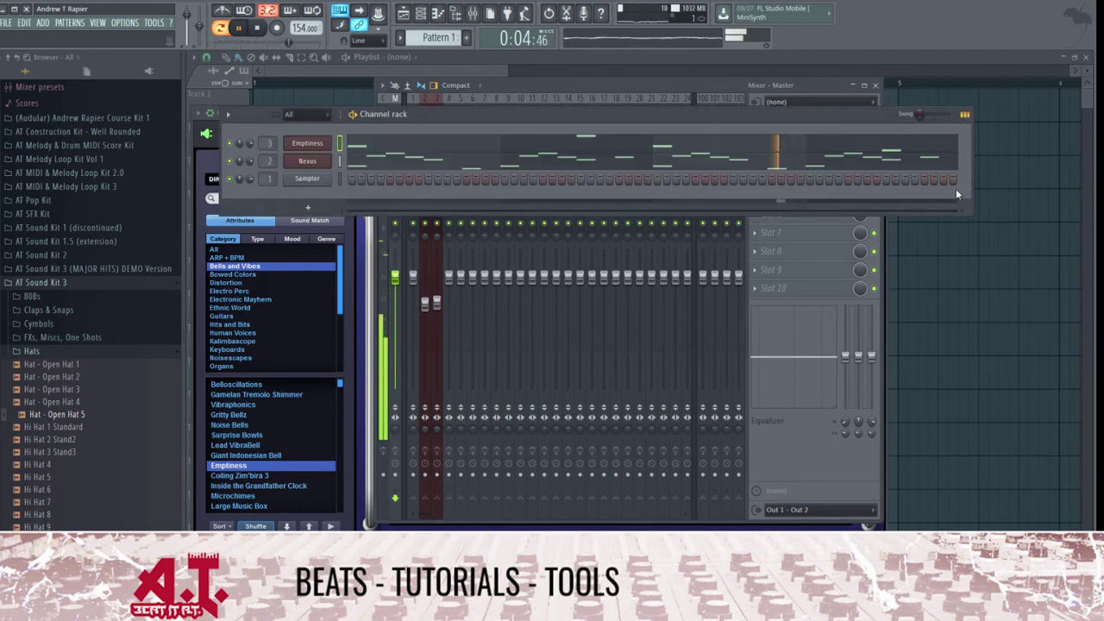
right_click(331, 141)
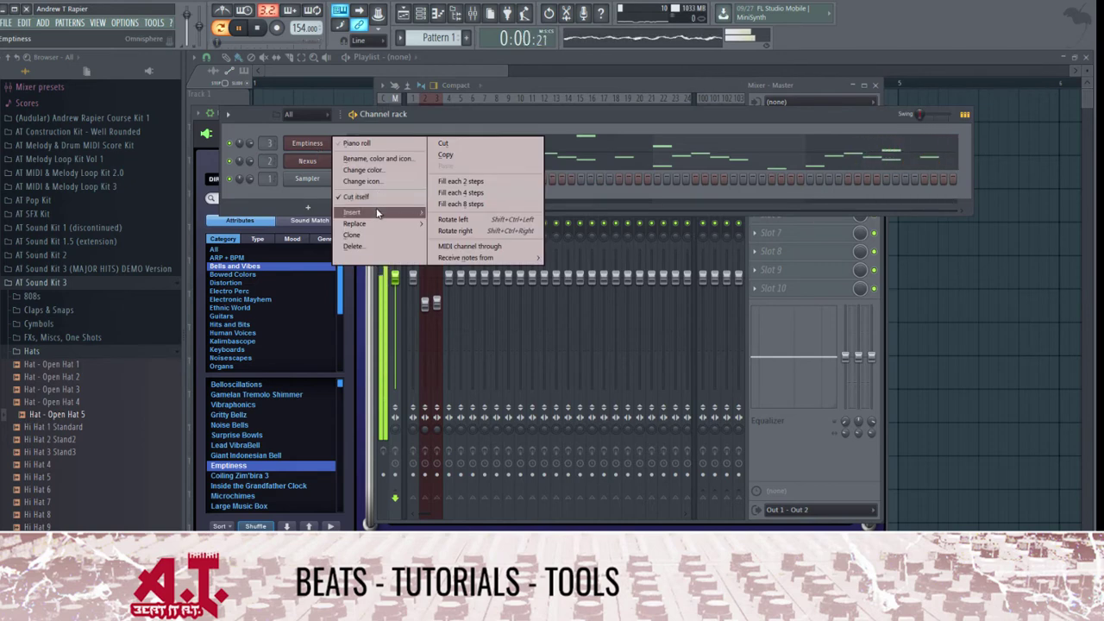
mouse_move(377, 213)
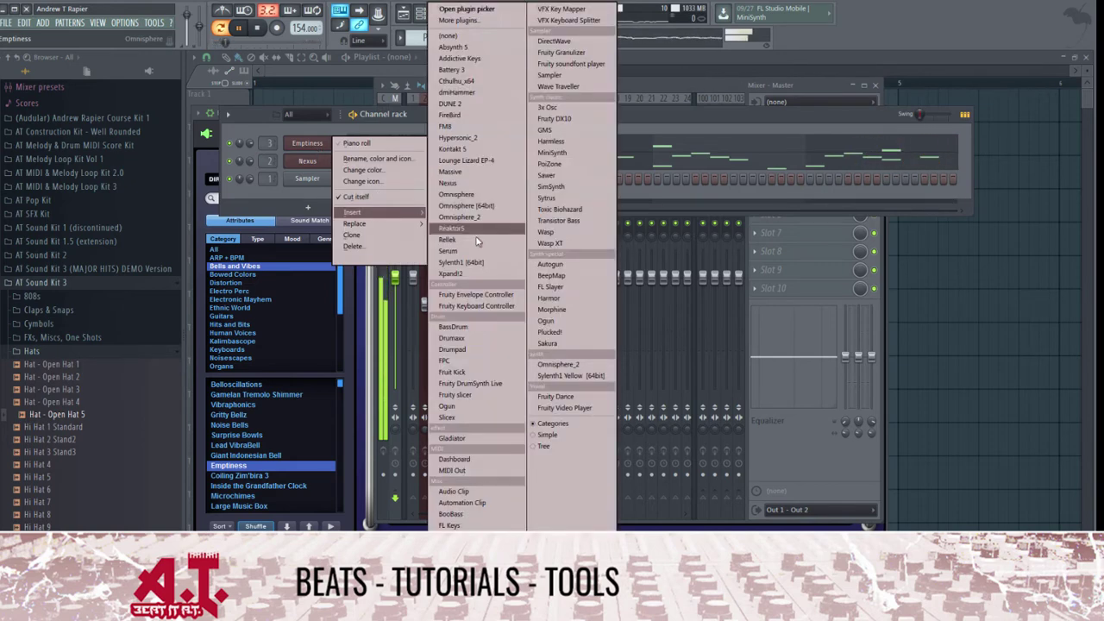
left_click(476, 186)
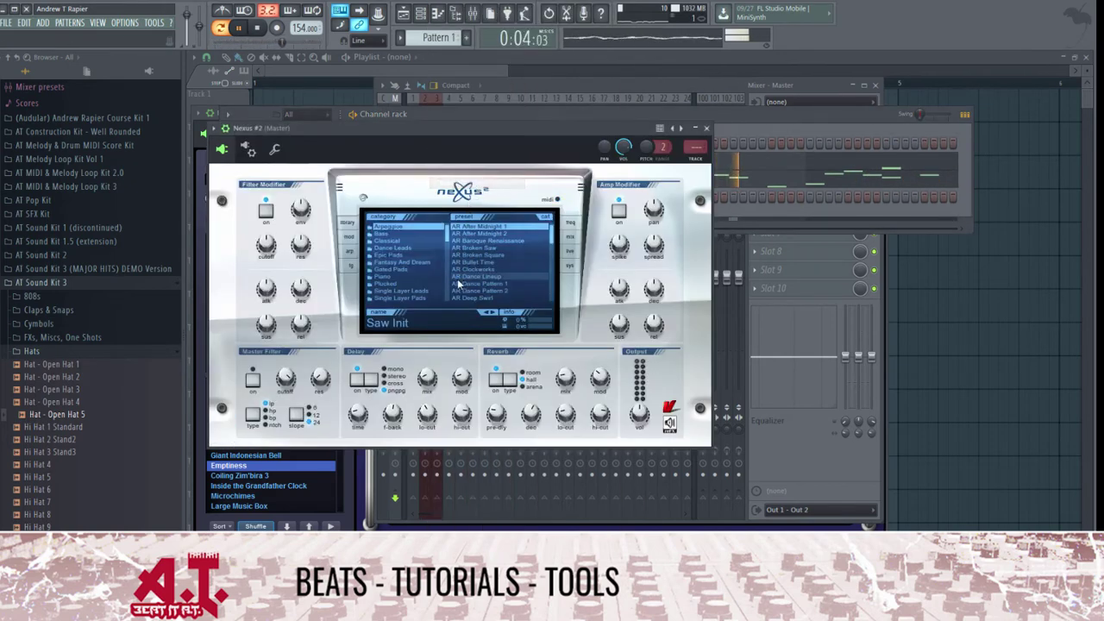
- Audition LD jam+spoon and LD fat generic from the new Nexus channel's XP Bigtone Signature 2 category, and keep LD jam+spoon
scroll(410, 294, "down", 2)
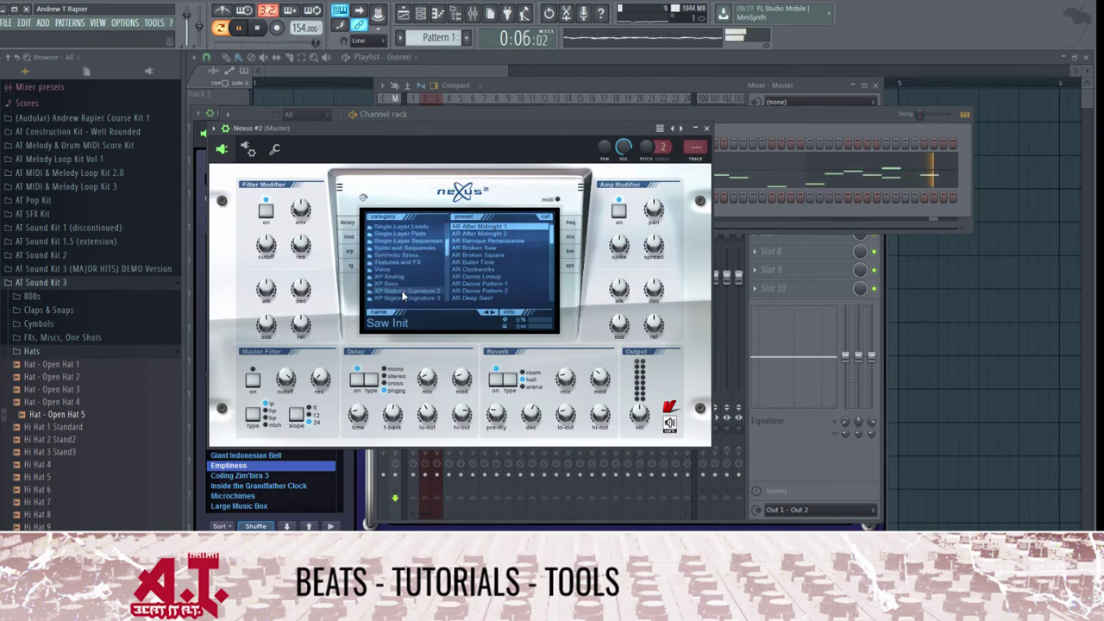
left_click(402, 293)
scroll(471, 287, "down", 6)
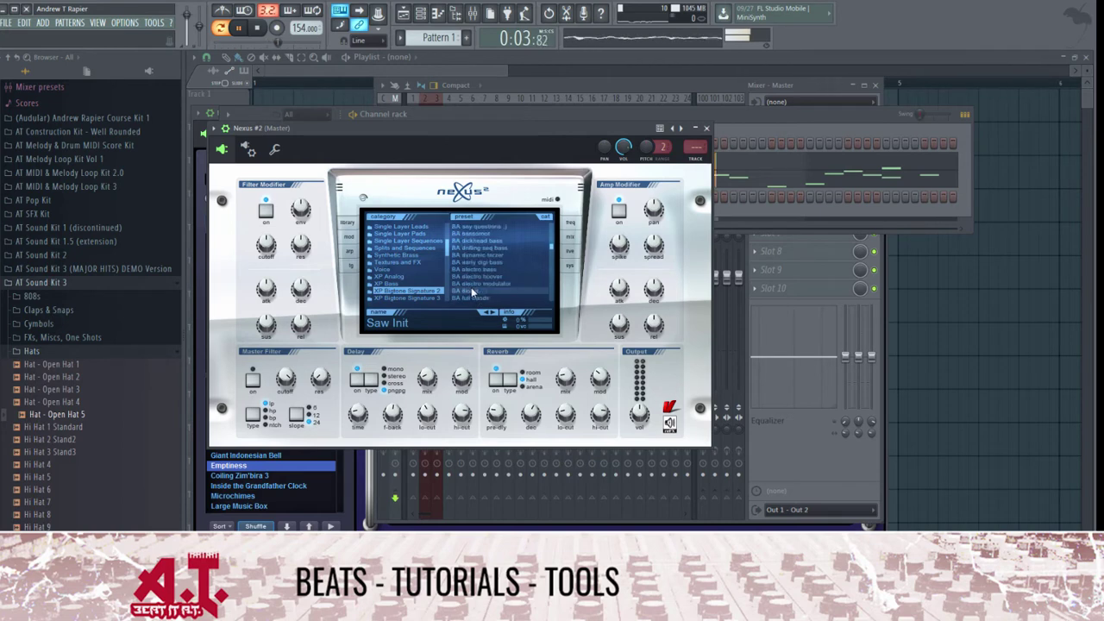
scroll(474, 293, "down", 4)
scroll(482, 293, "down", 3)
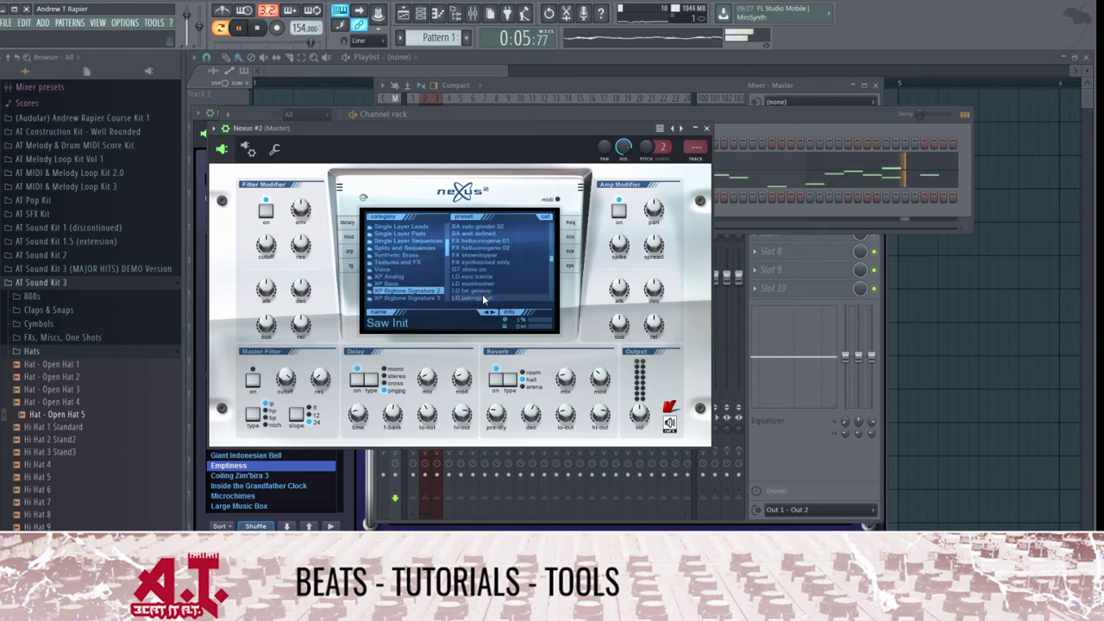
left_click(482, 297)
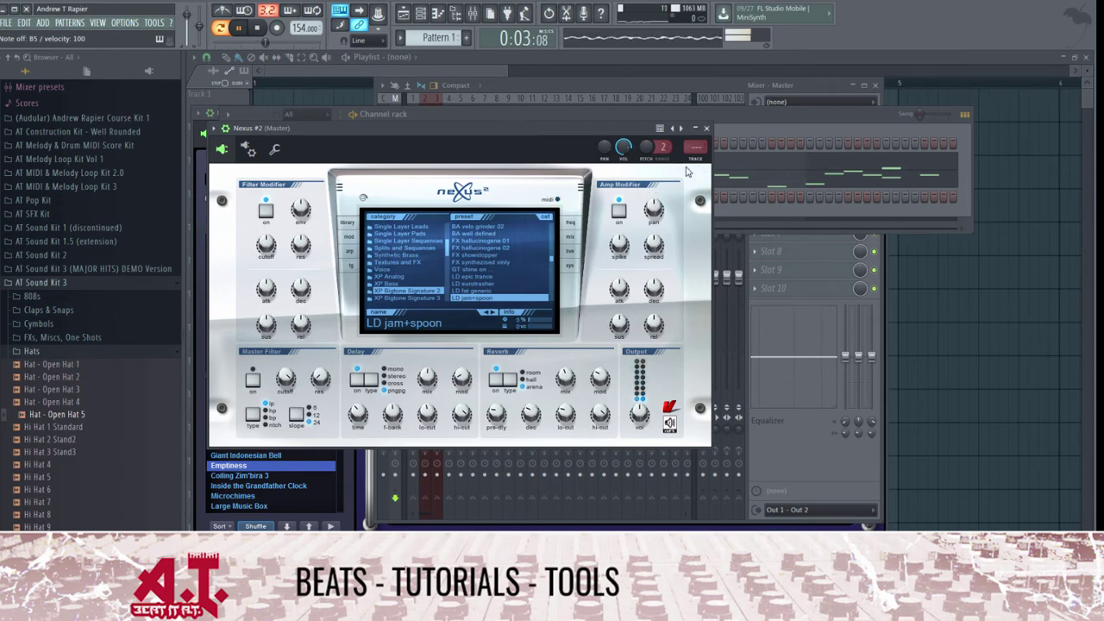
left_click(485, 285)
left_click(485, 291)
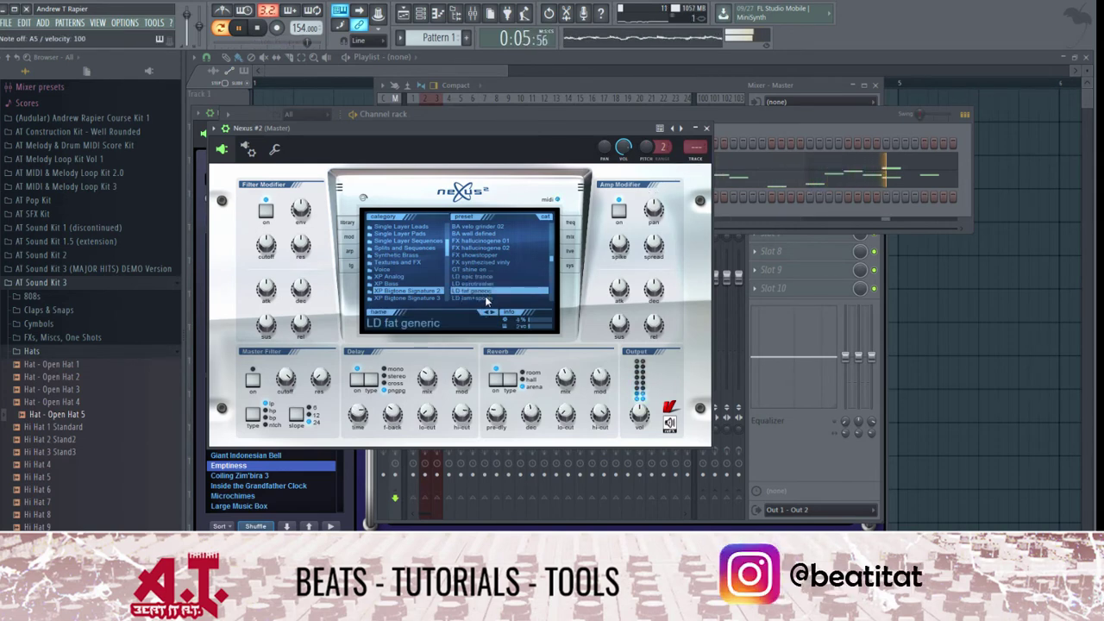
left_click(706, 128)
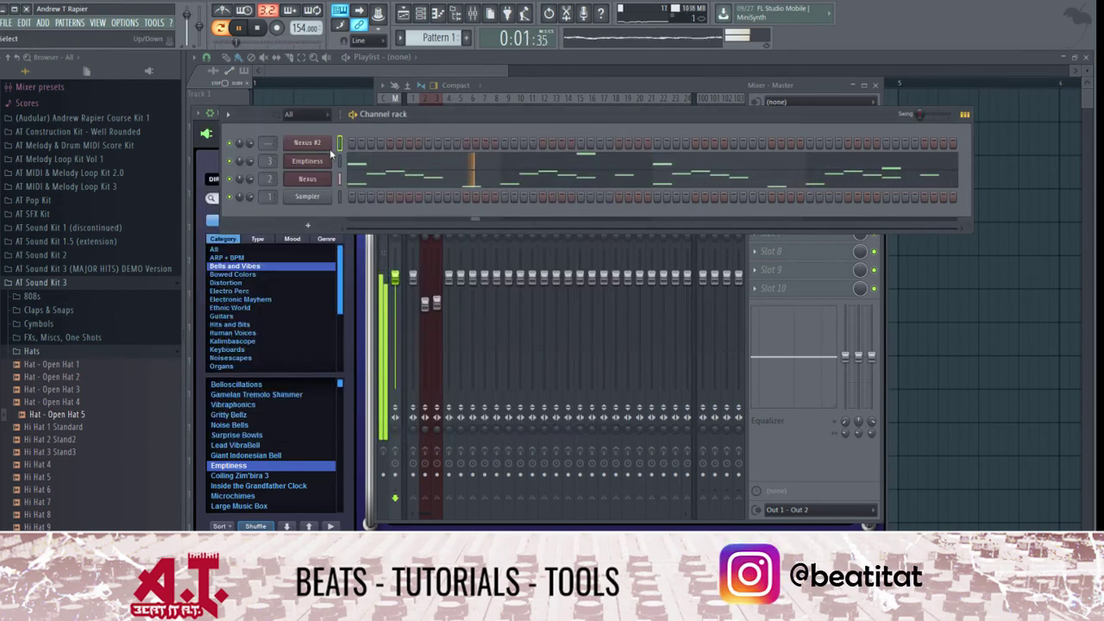
- Write four-step notes for the new Nexus channel: A#5 at the start of bar 1, G5 at its middle, and D5 at the start of bar 2
right_click(330, 148)
left_click(355, 144)
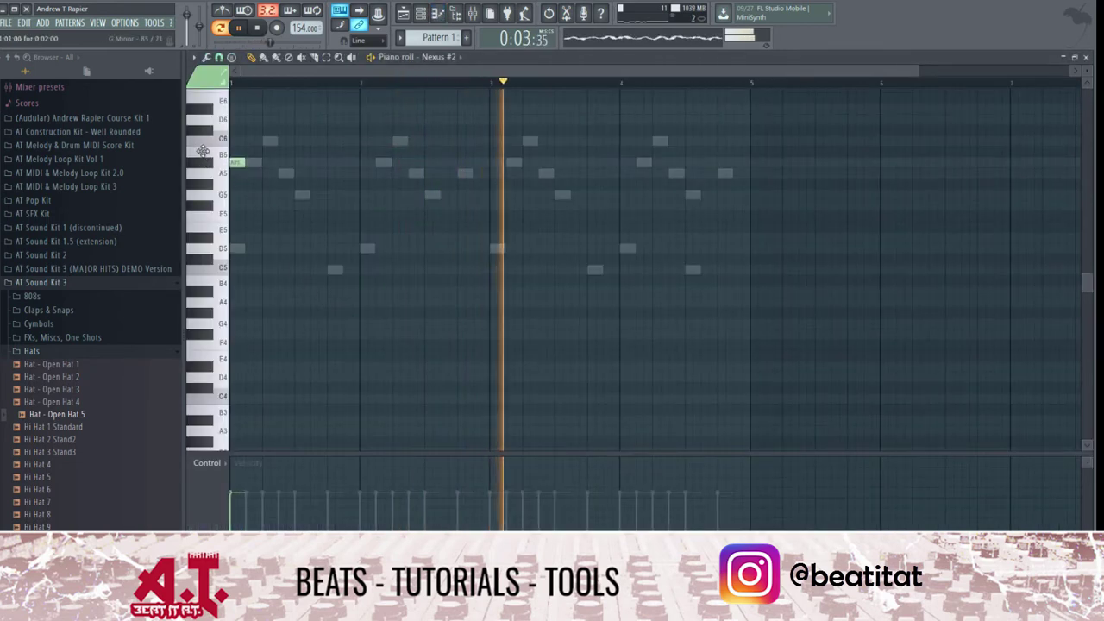
left_click_drag(242, 163, 258, 164)
key("space")
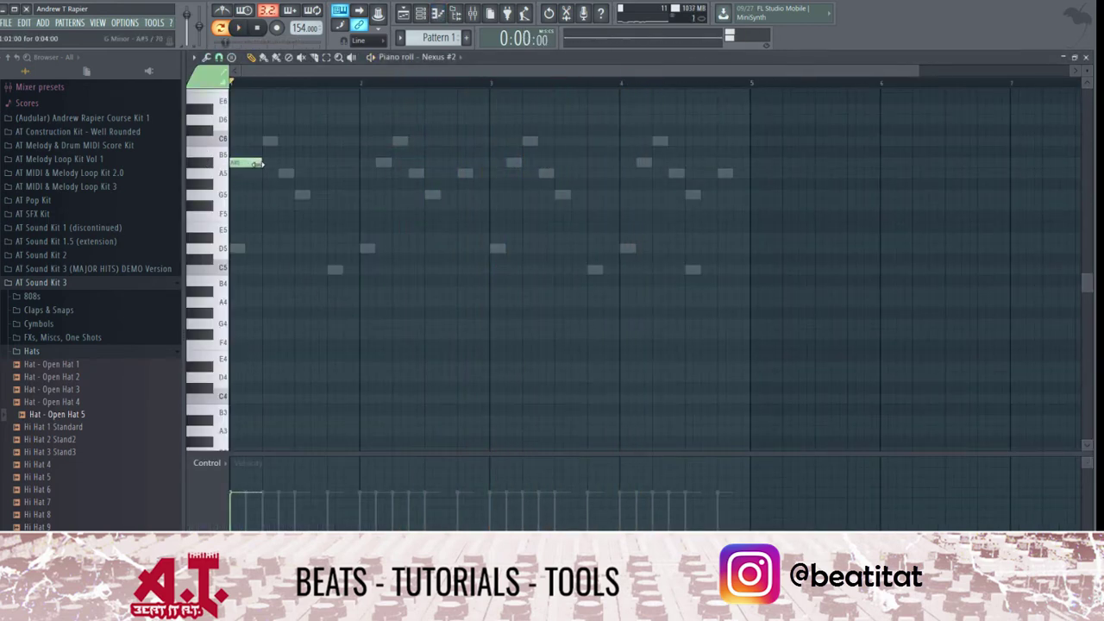
key("space")
left_click(296, 194)
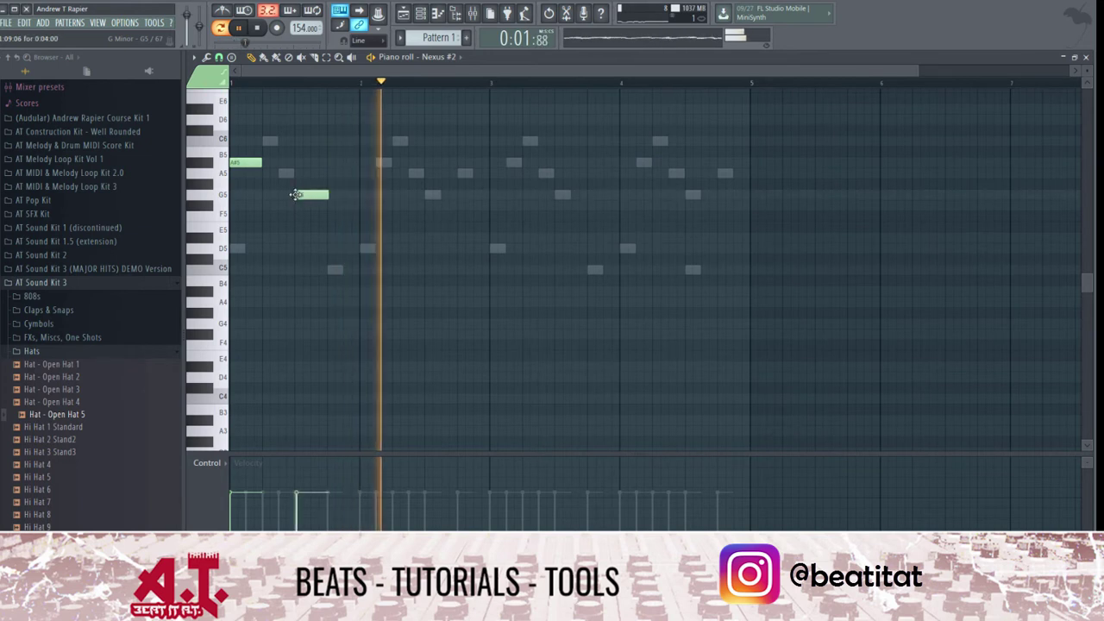
key("space")
key("space")
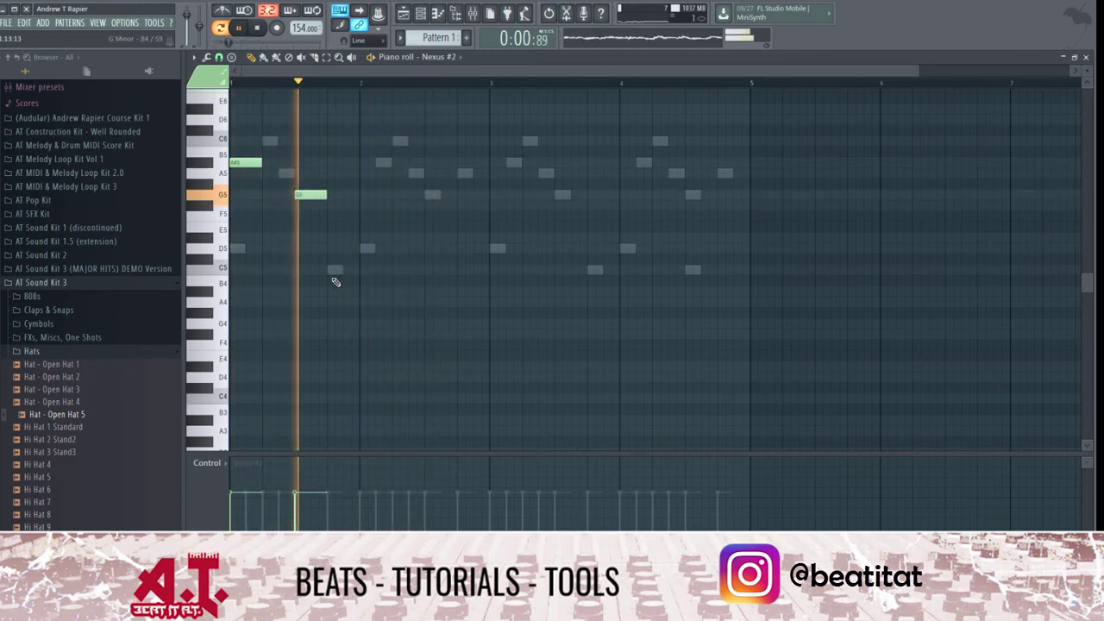
left_click(365, 250)
key("space")
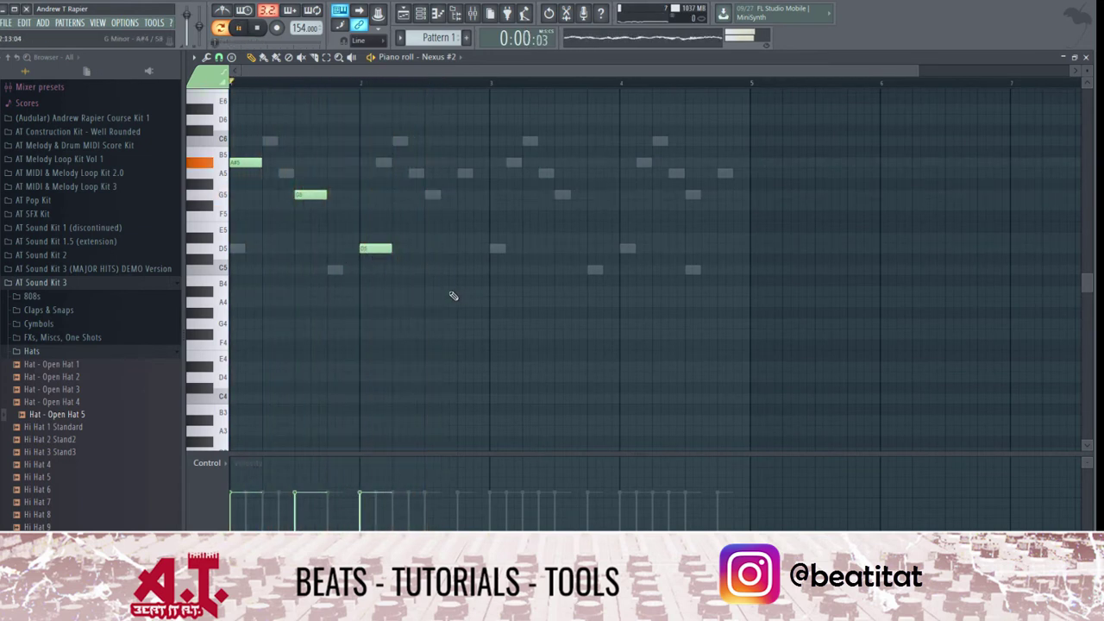
- Add a fourth note halfway through bar 2, trying G5 and F#5 before settling on C5
left_click(441, 194)
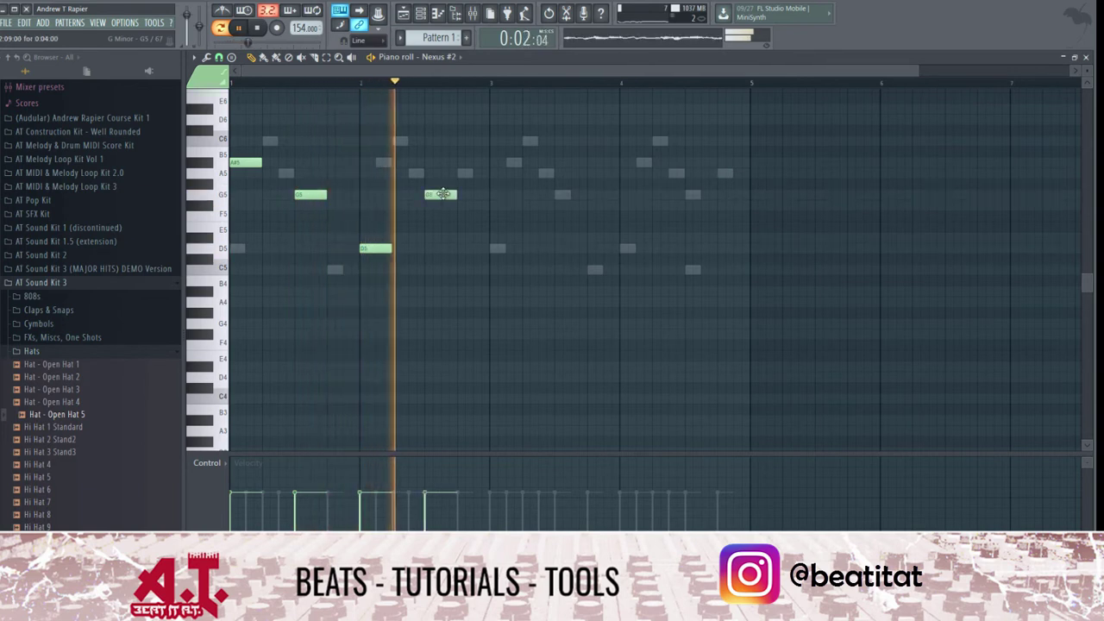
key("ctrl+d")
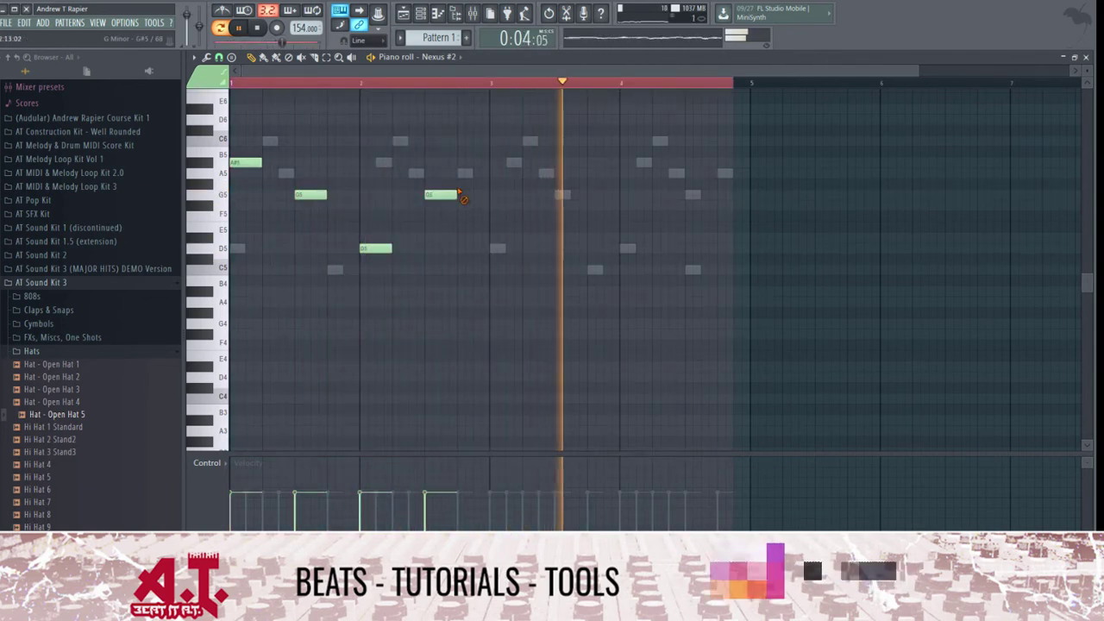
right_click(440, 195)
left_click(435, 205)
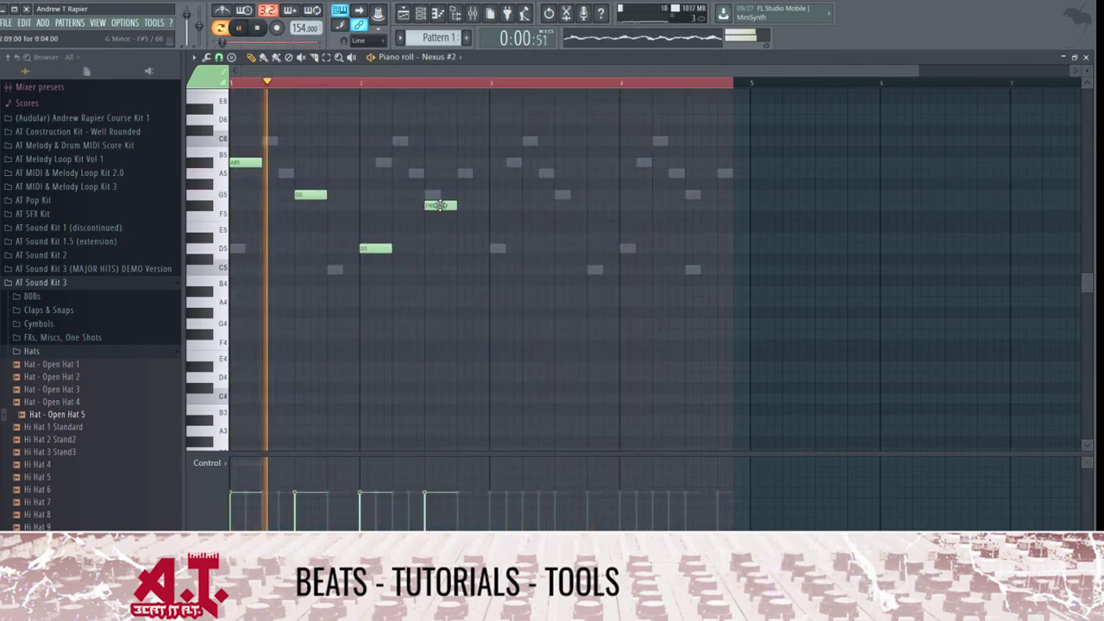
key("space")
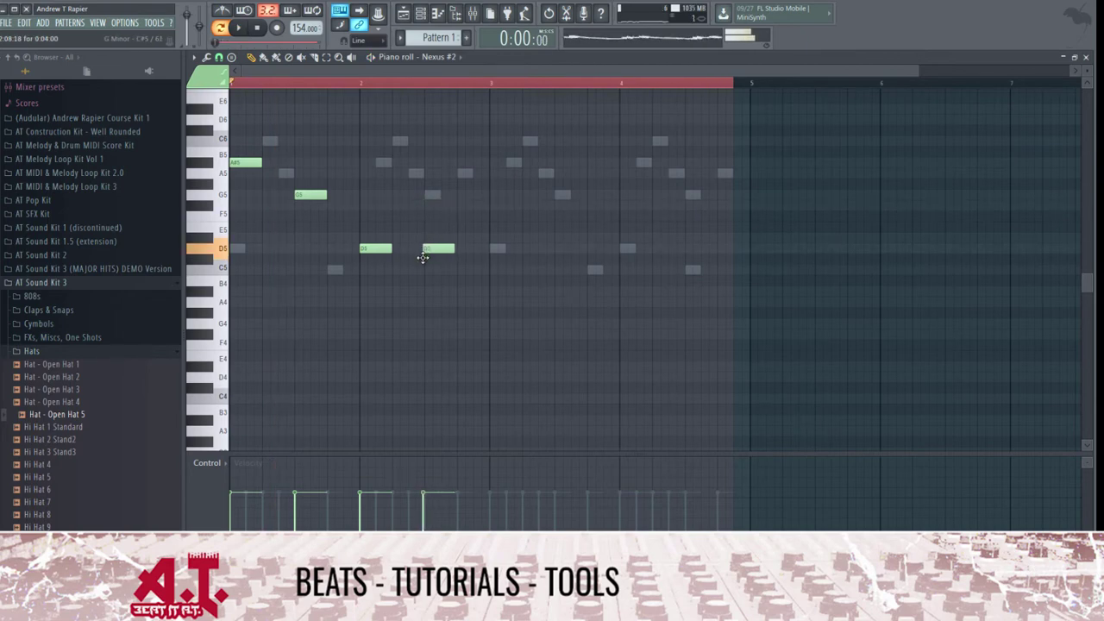
left_click_drag(423, 257, 424, 269)
key("space")
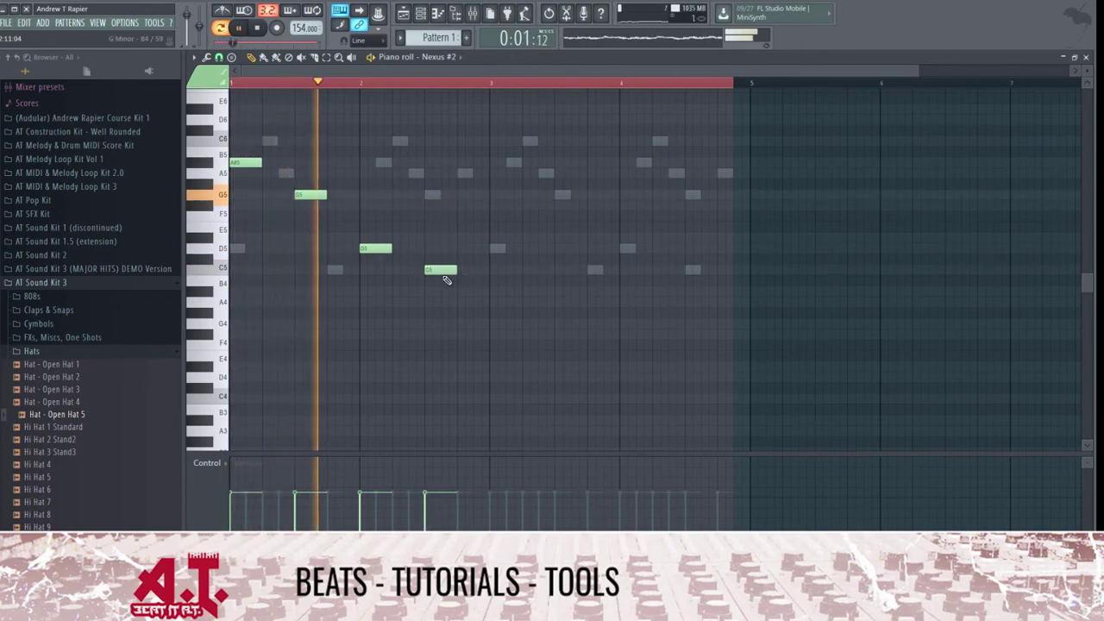
- Duplicate the four-note phrase into bars 3 and 4, and reopen the second Nexus instrument
key("ctrl+a")
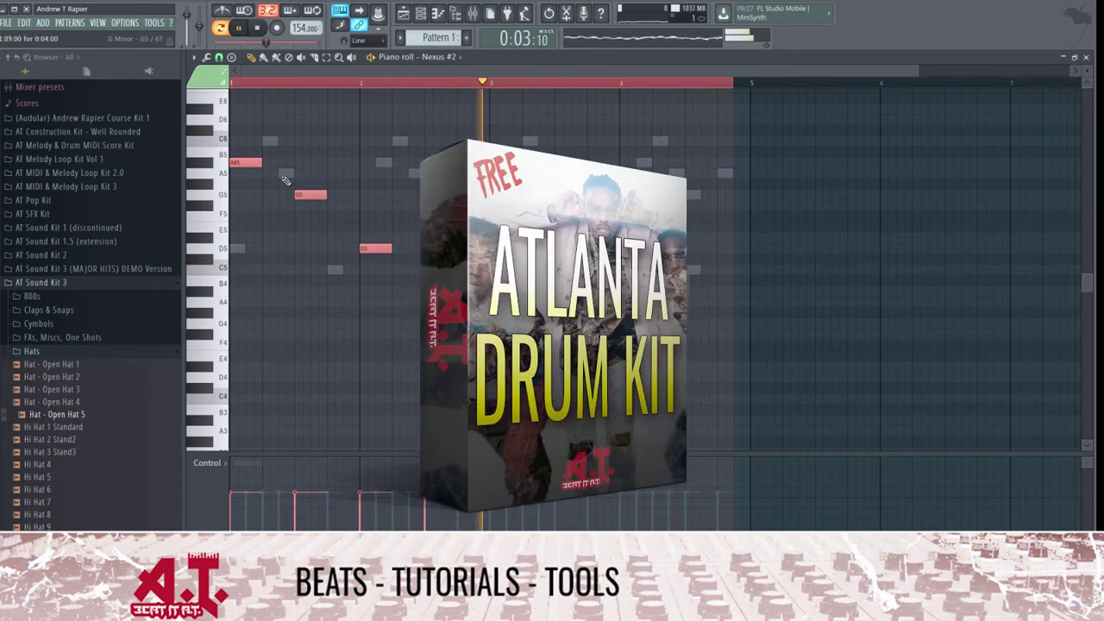
key("ctrl+b")
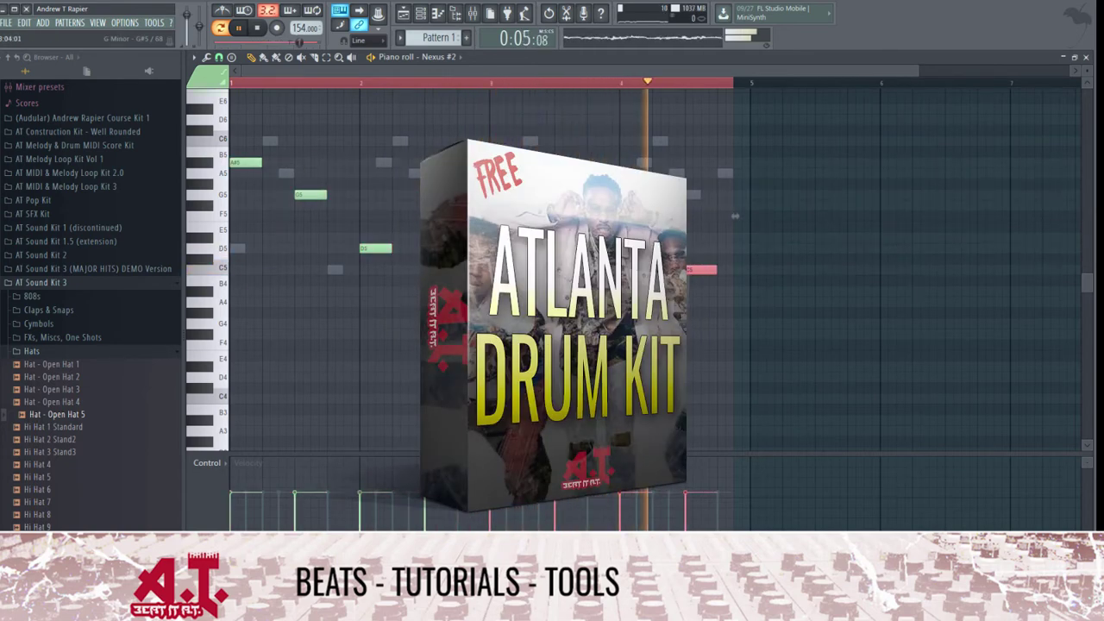
key("Escape")
left_click(307, 142)
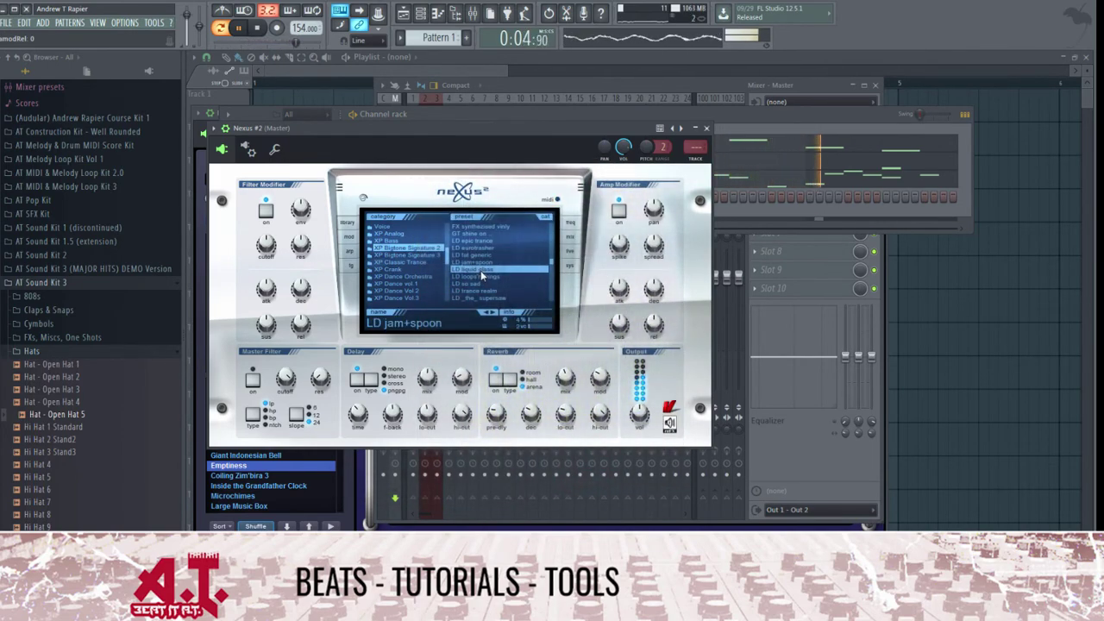
- Route the second Nexus instrument to mixer track 4 and load Gross Beat in that track's first effect slot
left_click(705, 127)
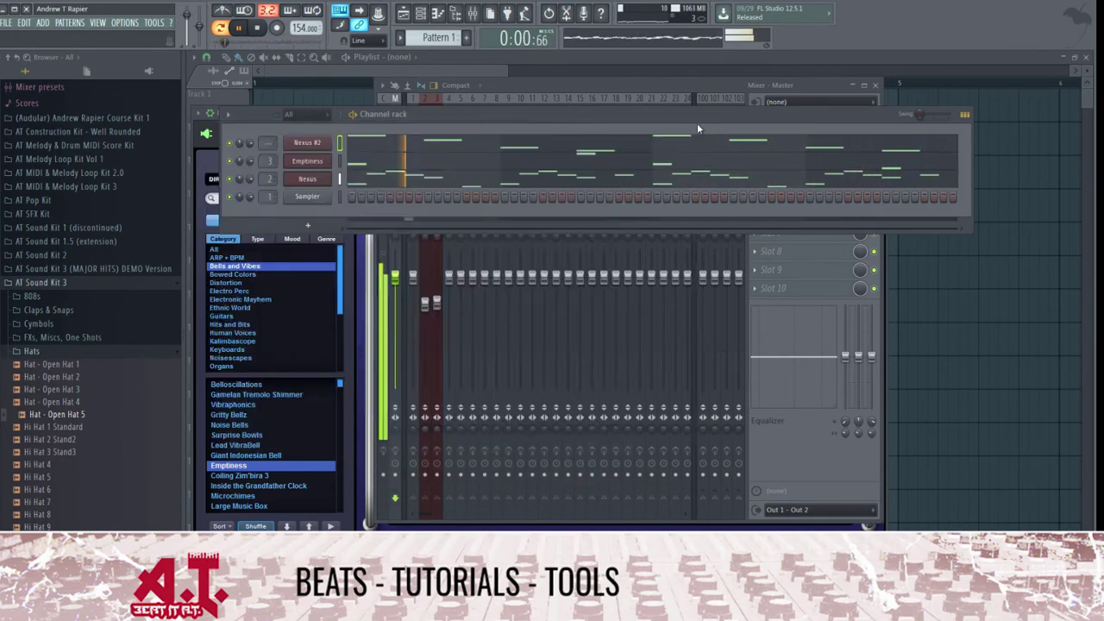
left_click(302, 142)
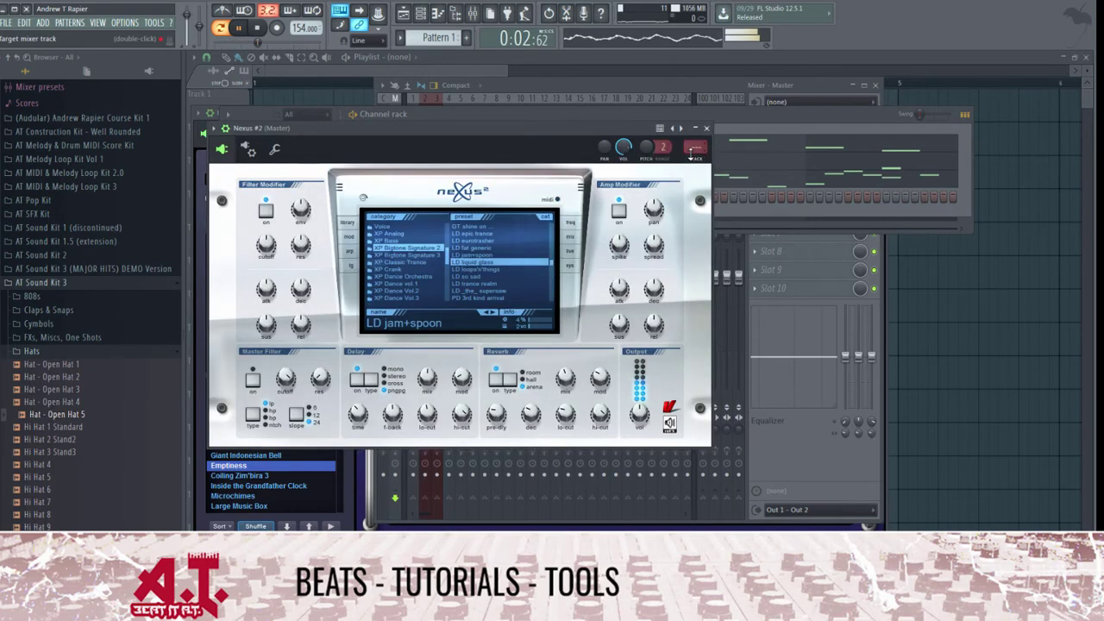
left_click(697, 160)
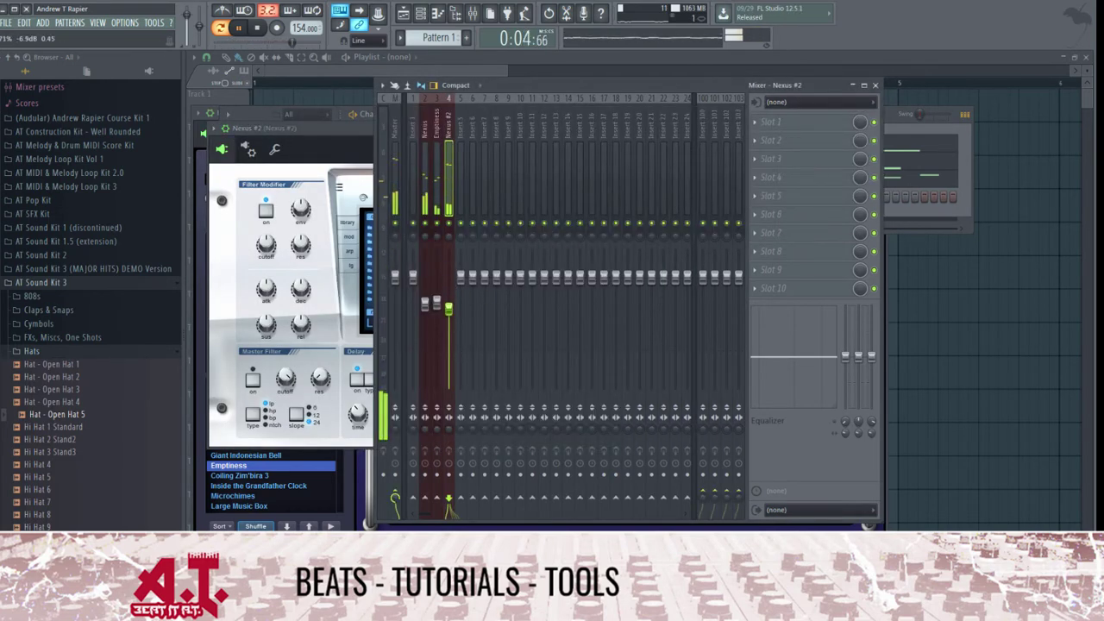
left_click(770, 122)
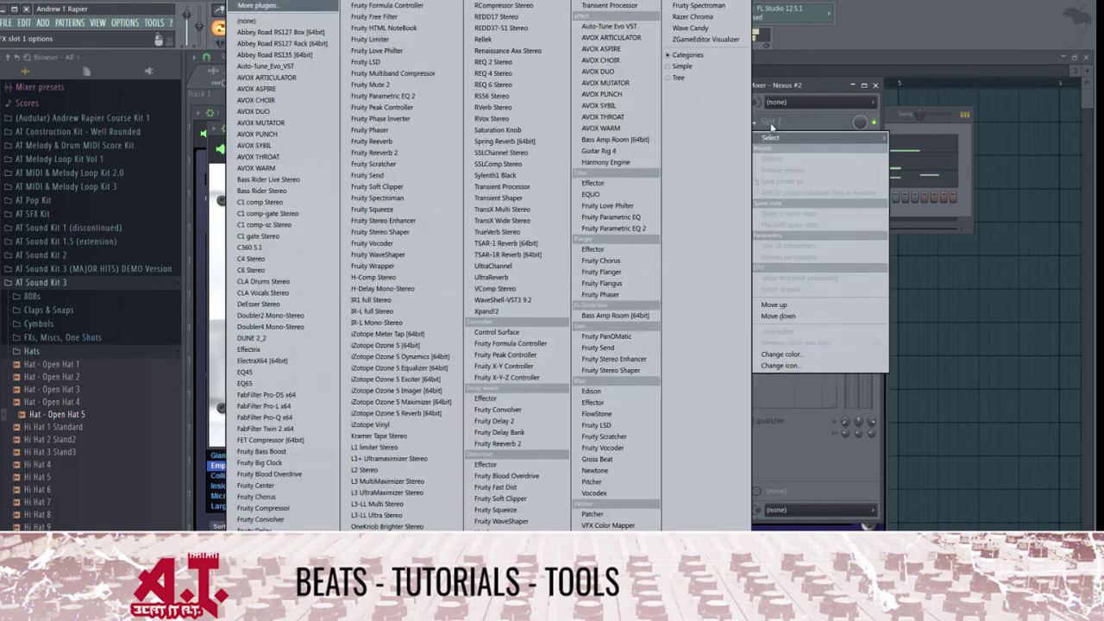
left_click(602, 458)
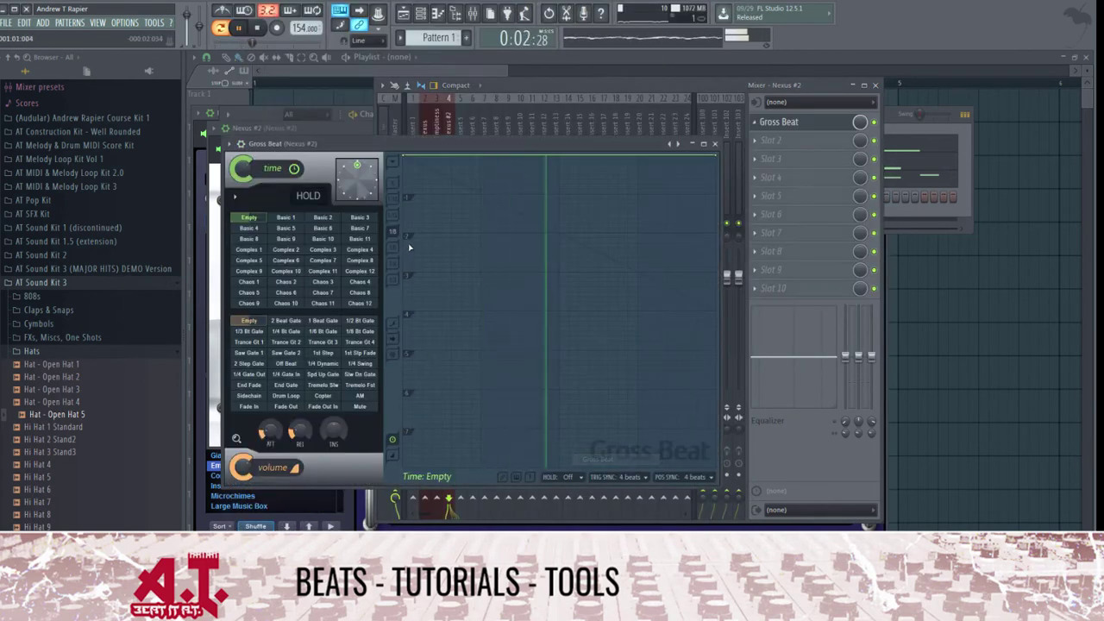
- Shape Gross Beat's time envelope to step down at beat 2, hold until beat 3, and curve smoothly down to the end
left_click(480, 194)
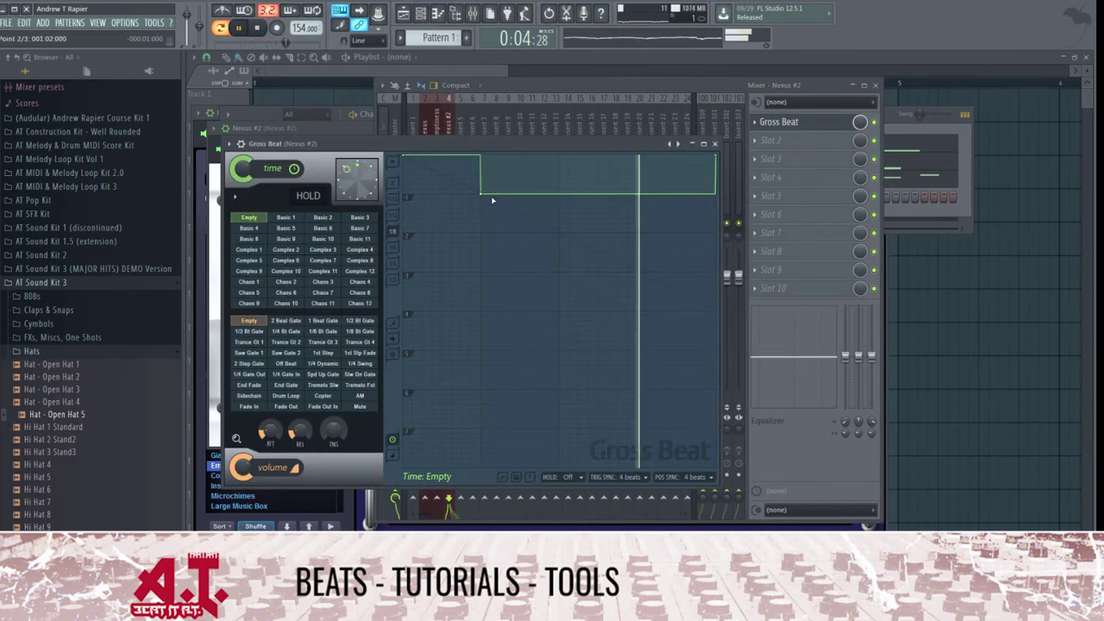
left_click(638, 232)
right_click(639, 233)
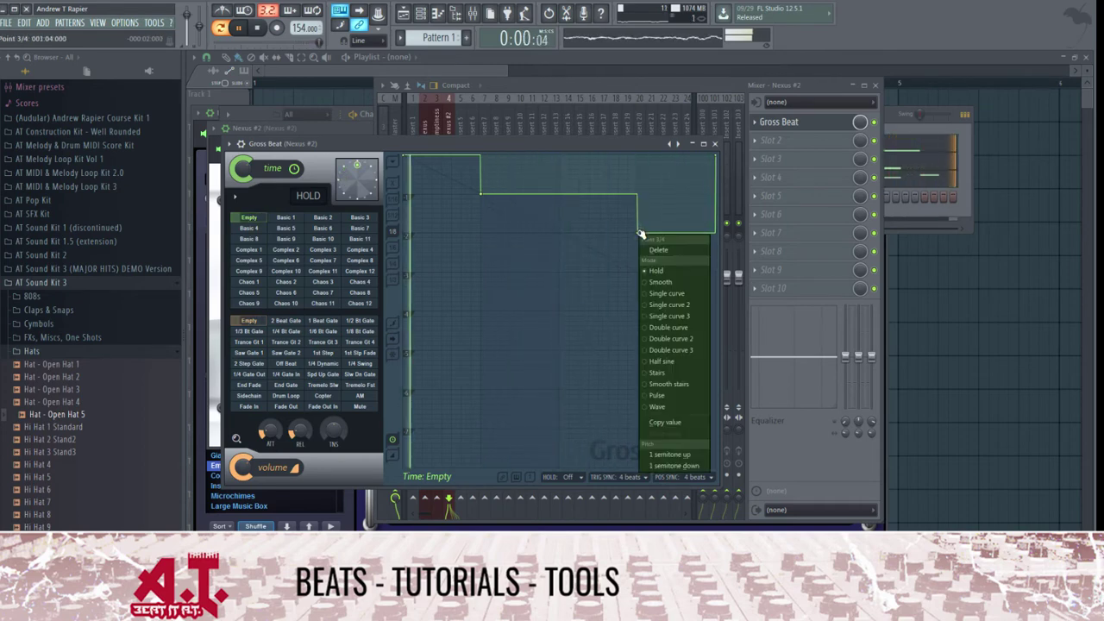
left_click(672, 305)
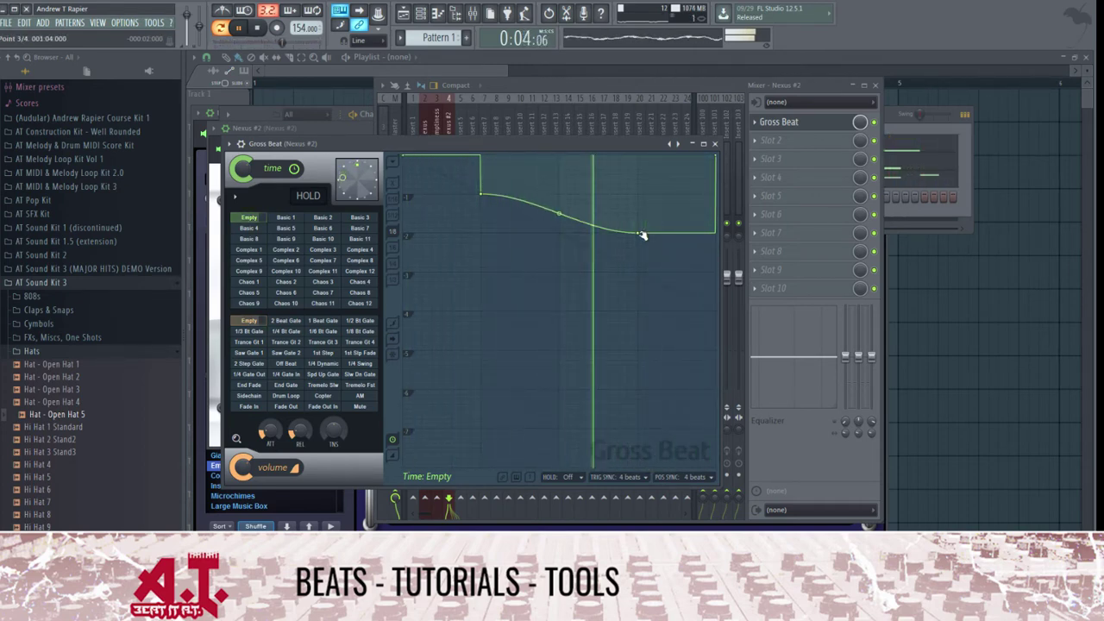
left_click(561, 194)
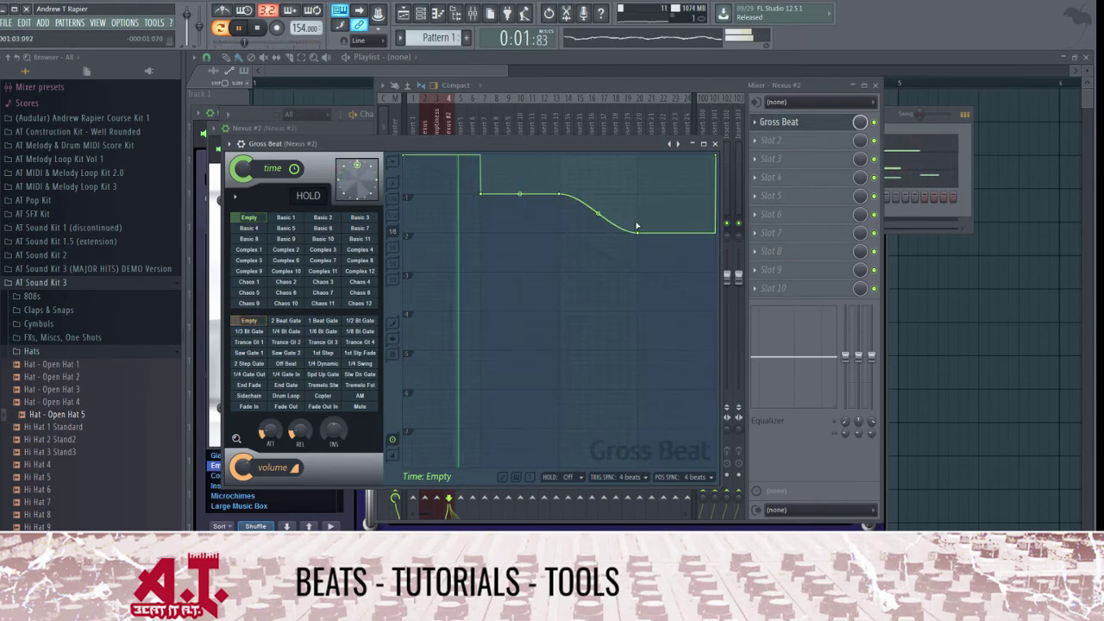
left_click_drag(639, 234, 746, 236)
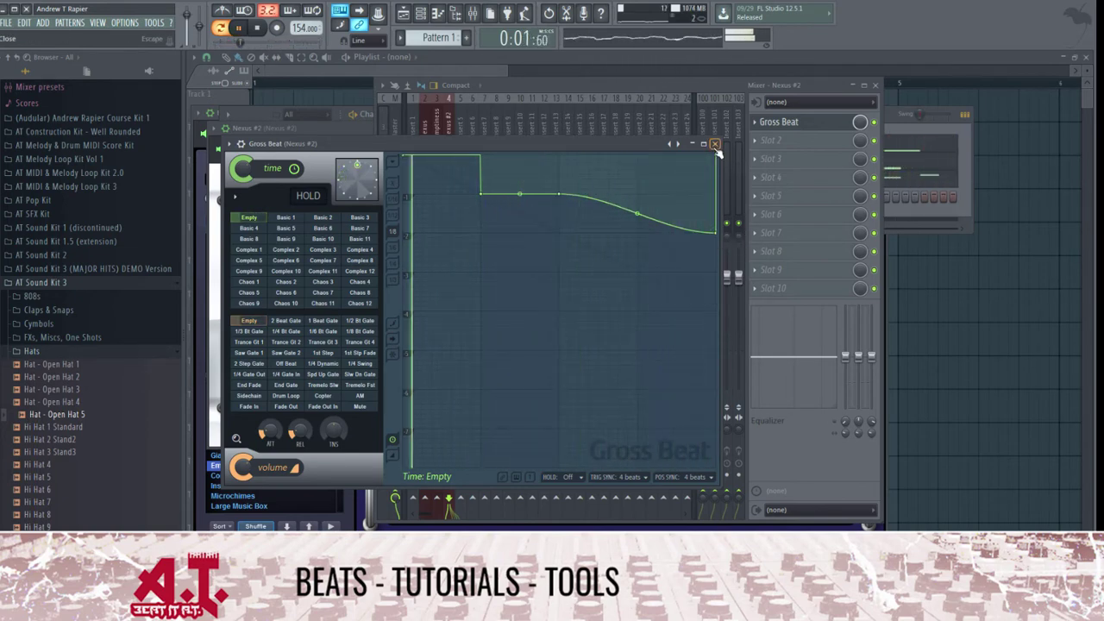
left_click(714, 144)
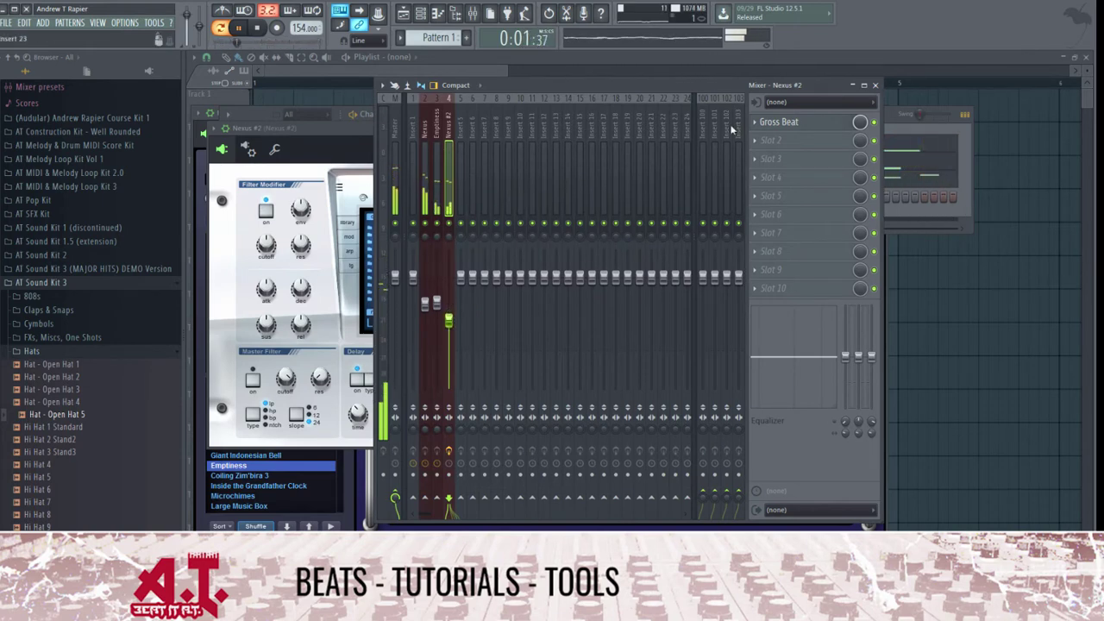
- Load Fruity parametric EQ 2 in the Nexus #2 track's second slot and adjust its upper bands, pulling the highest band down
left_click(805, 142)
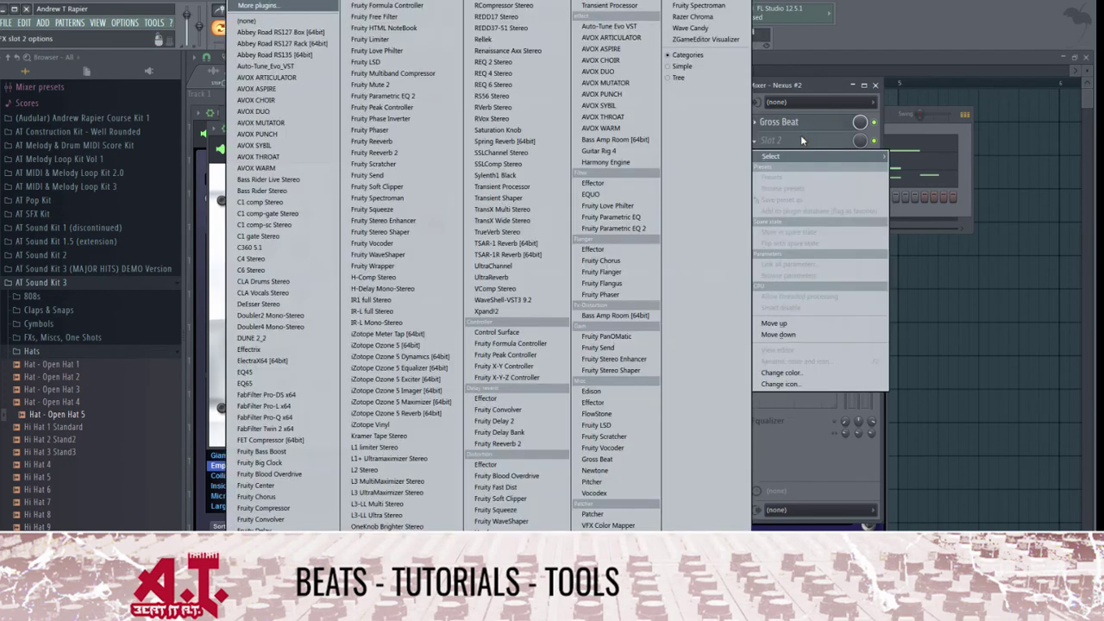
left_click(638, 229)
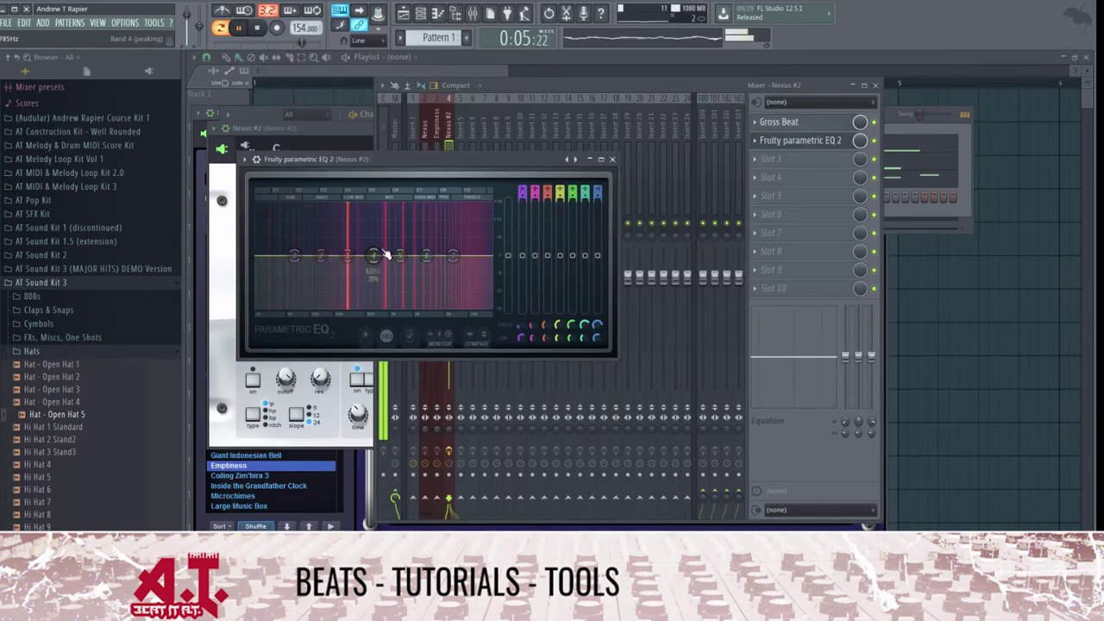
left_click_drag(401, 256, 420, 253)
left_click_drag(427, 257, 490, 278)
- Make the EQ's lowest band a high pass, raise its cutoff frequency, and close the EQ and mixer
left_click_drag(523, 191, 522, 205)
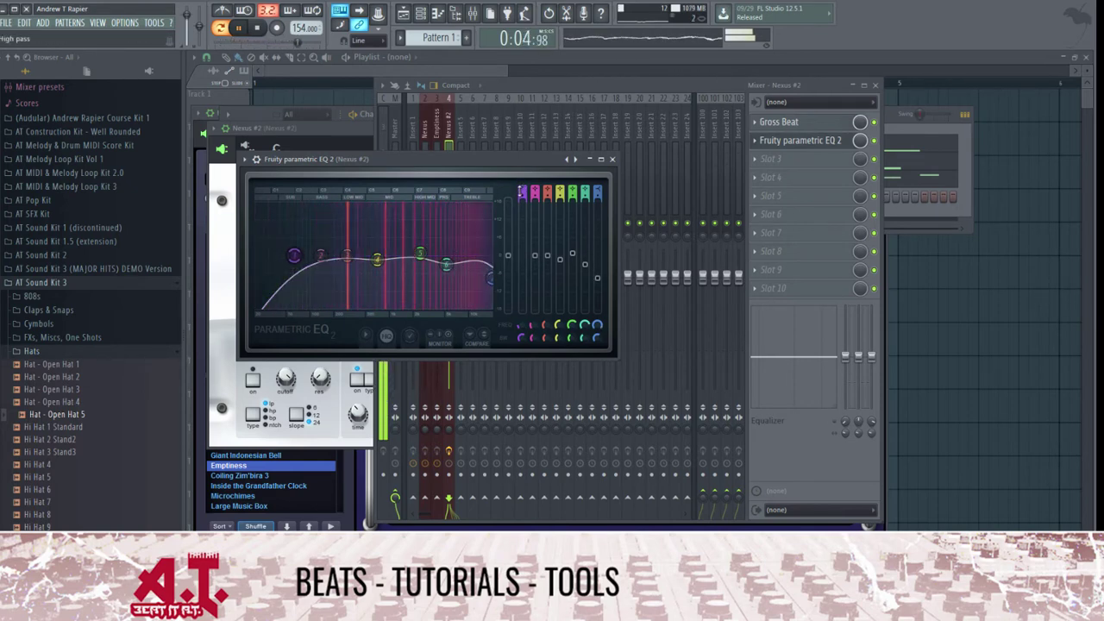
left_click_drag(294, 255, 309, 255)
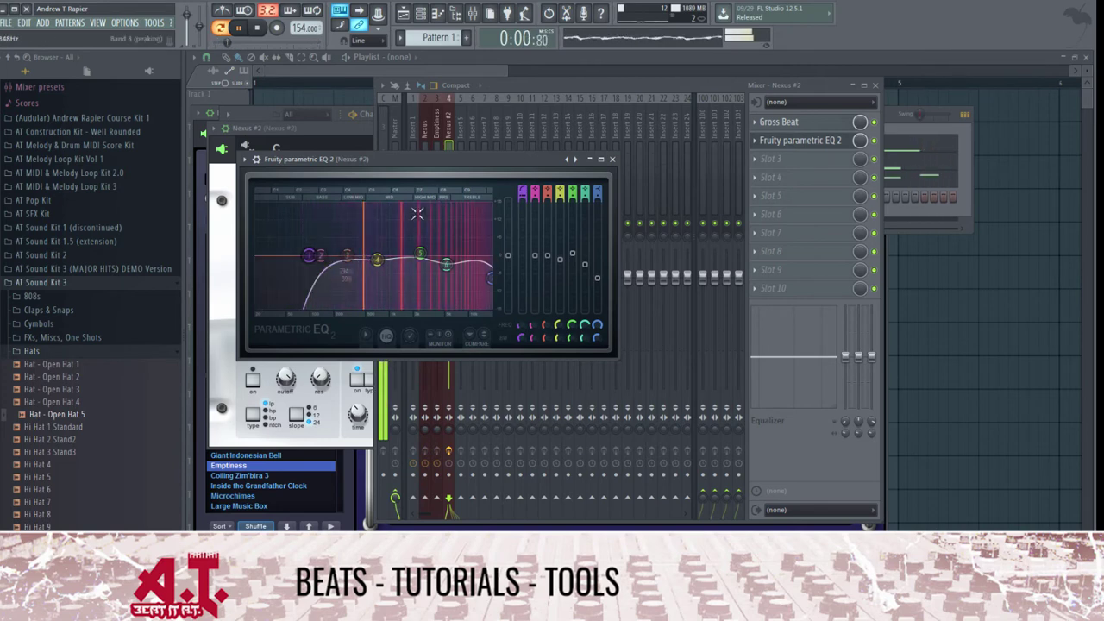
left_click(612, 159)
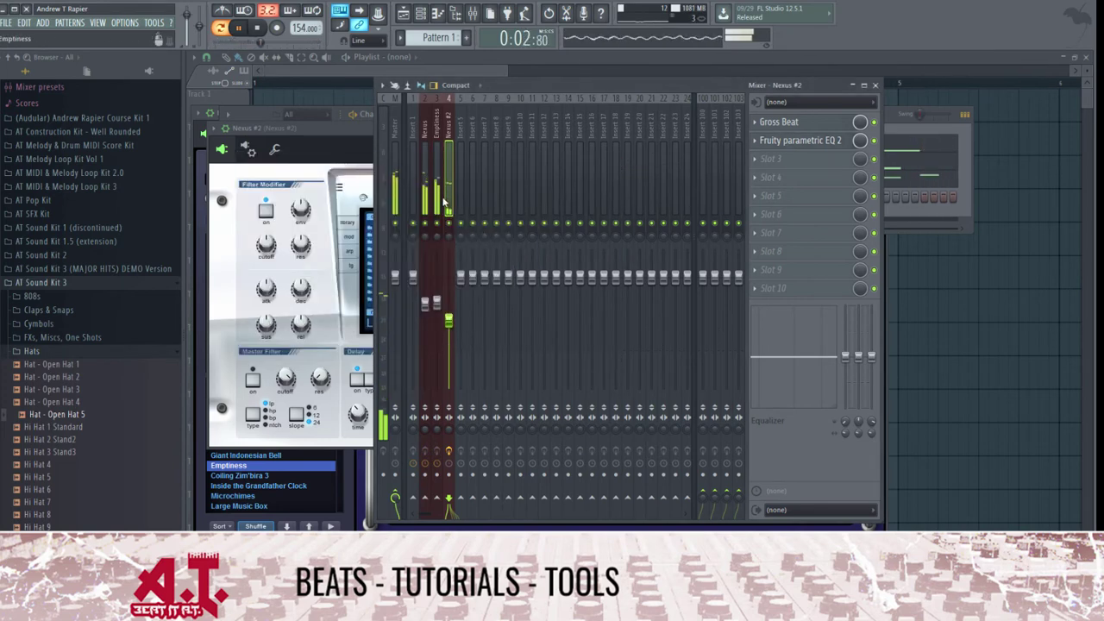
left_click(437, 237)
left_click(873, 87)
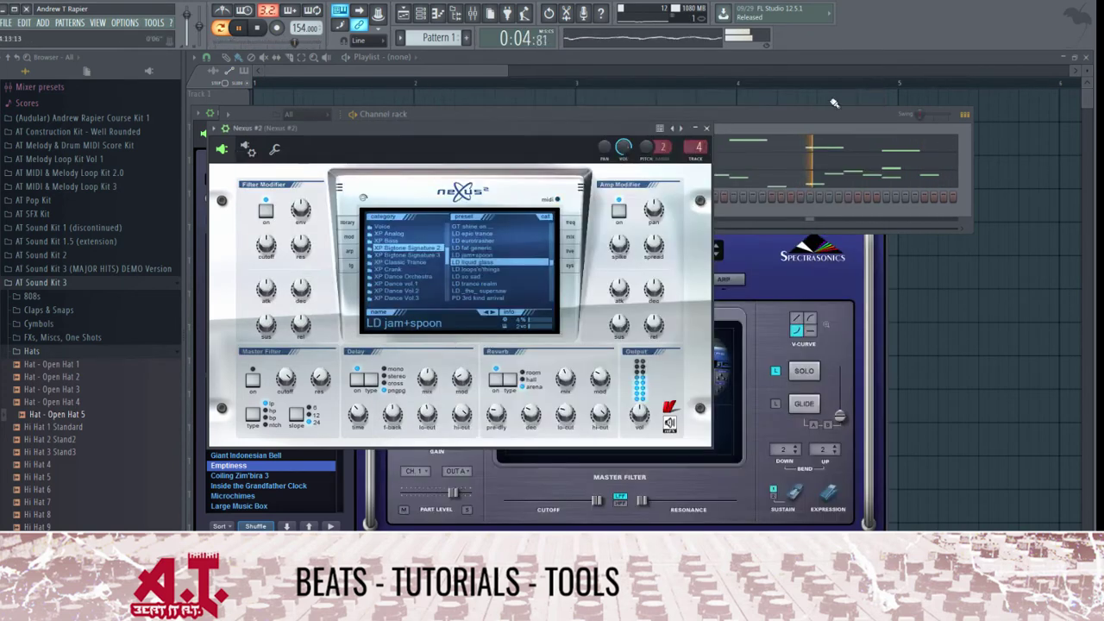
- Insert a third Nexus channel and load PN Distorted Piano Strings from its Piano category
key("F6")
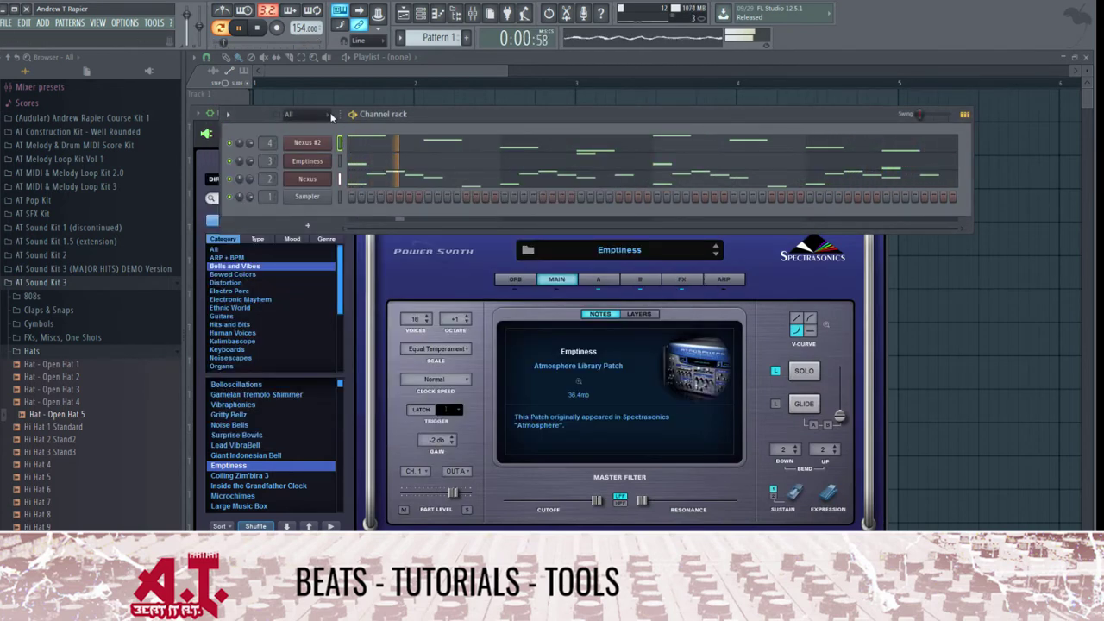
right_click(331, 140)
mouse_move(372, 216)
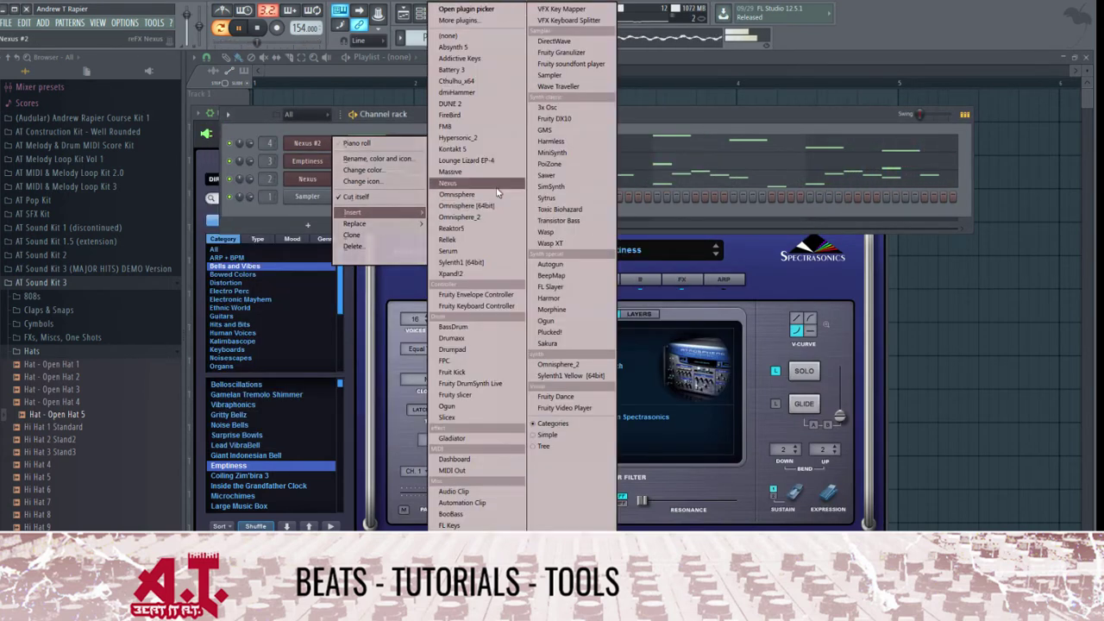
left_click(496, 192)
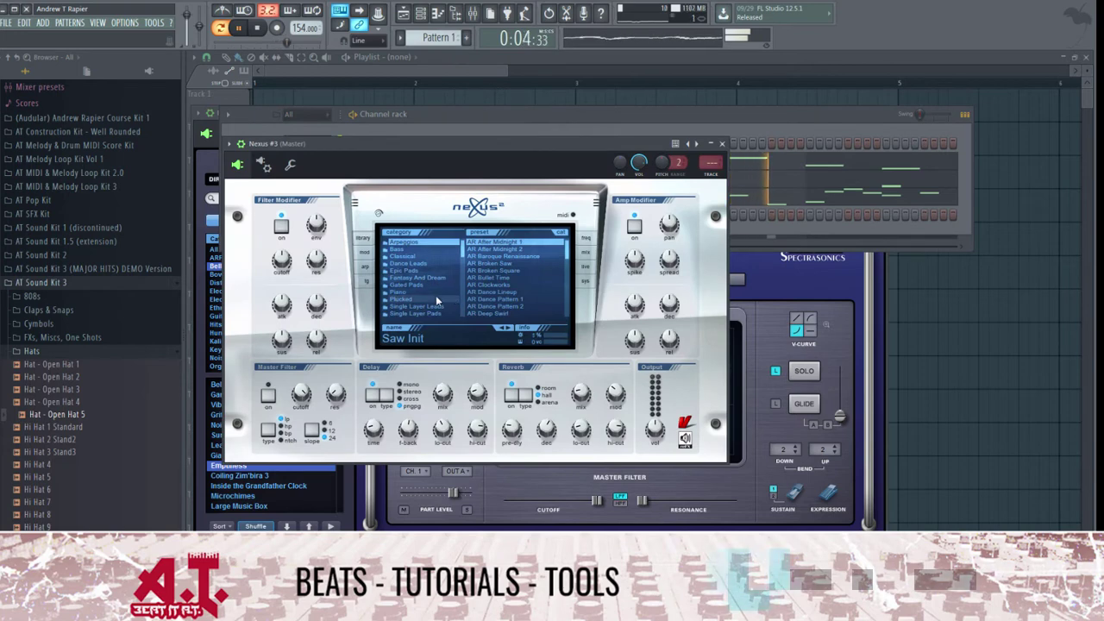
left_click(437, 293)
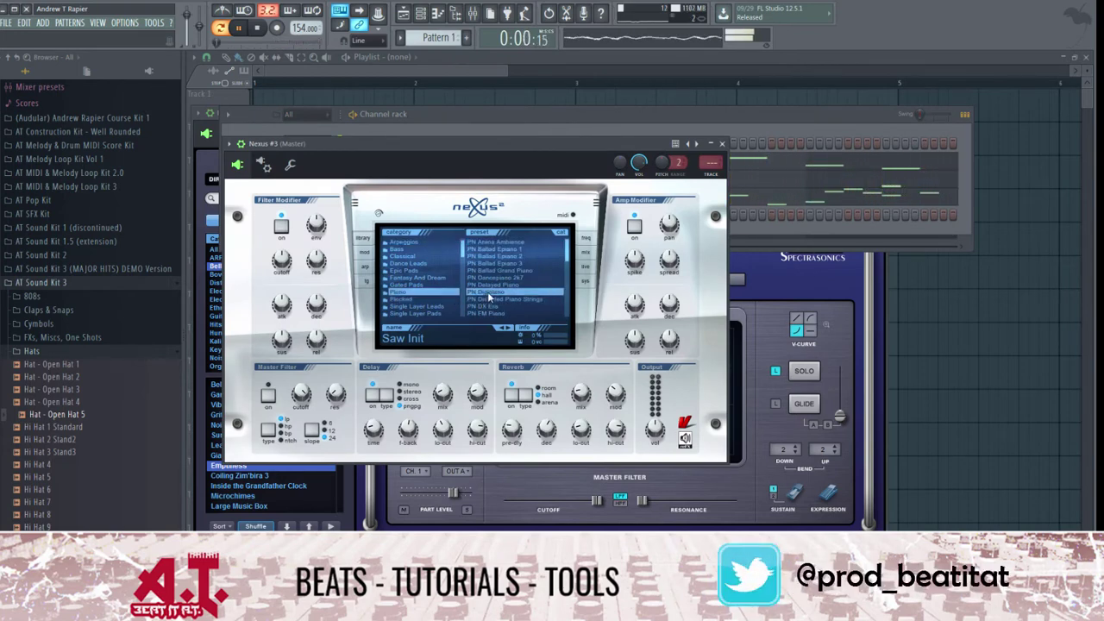
- Rename the new Nexus channel as DistStringsPiano
left_click(721, 145)
right_click(329, 142)
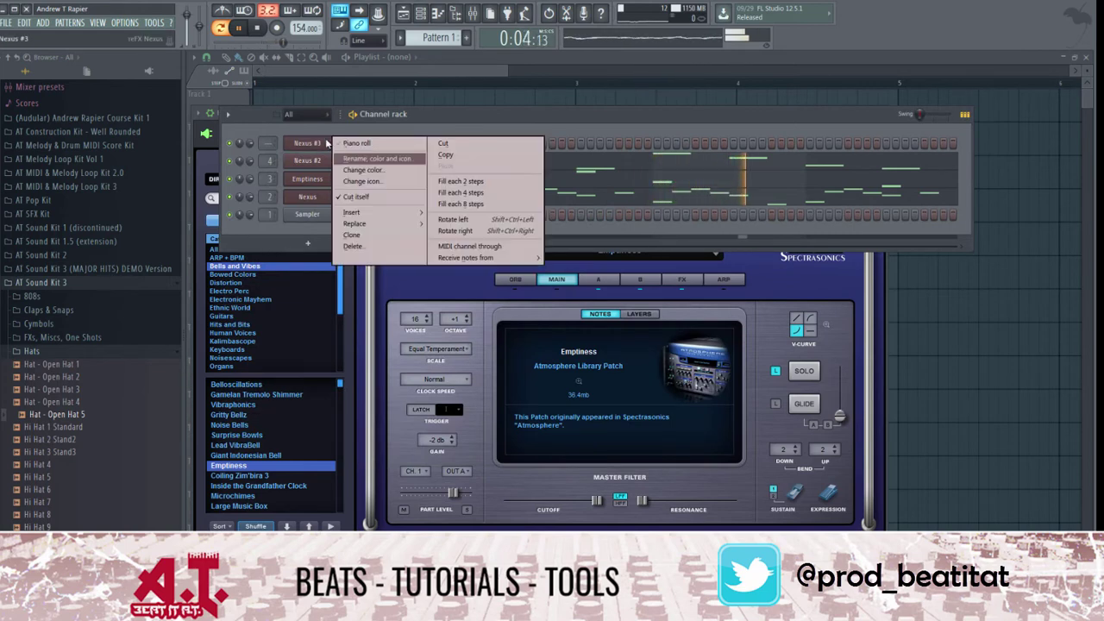
left_click(338, 159)
type("Dist")
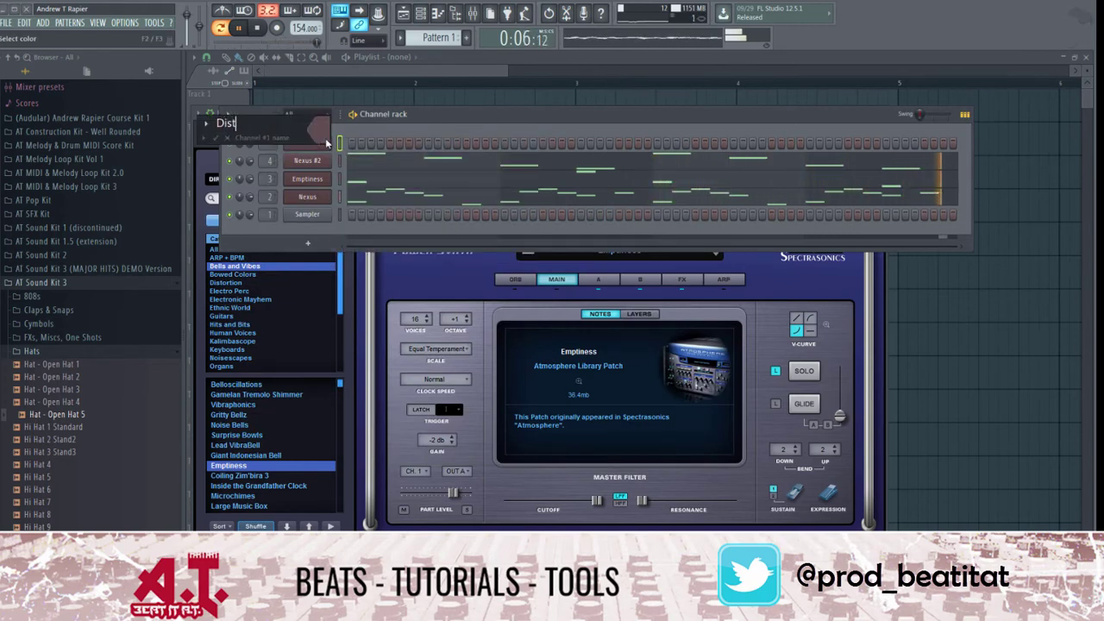
type("String")
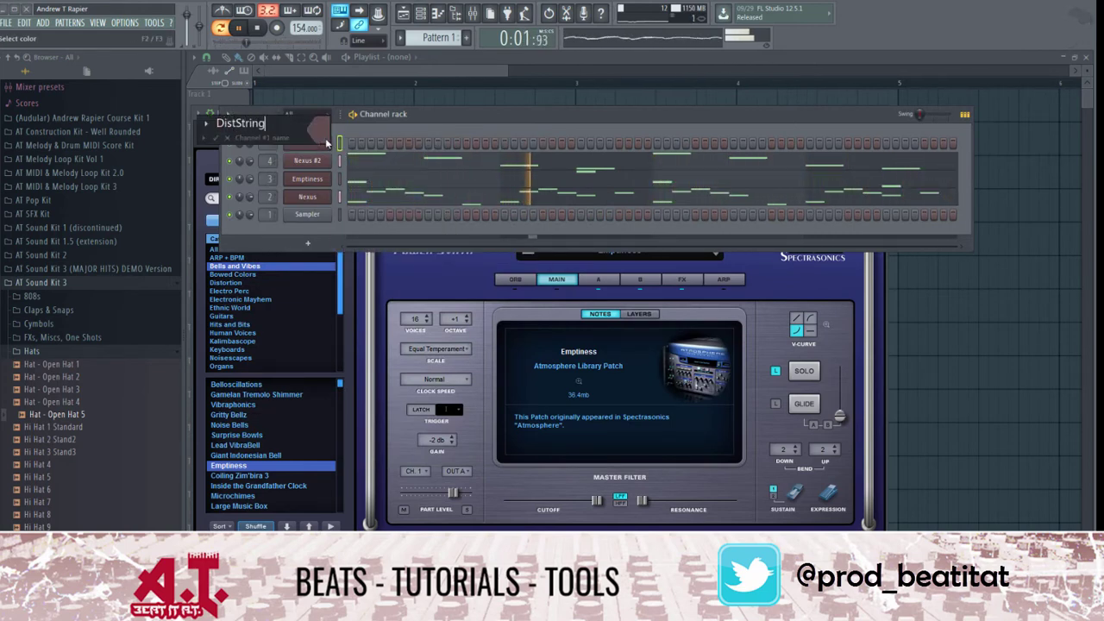
type("sPiano")
key("Return")
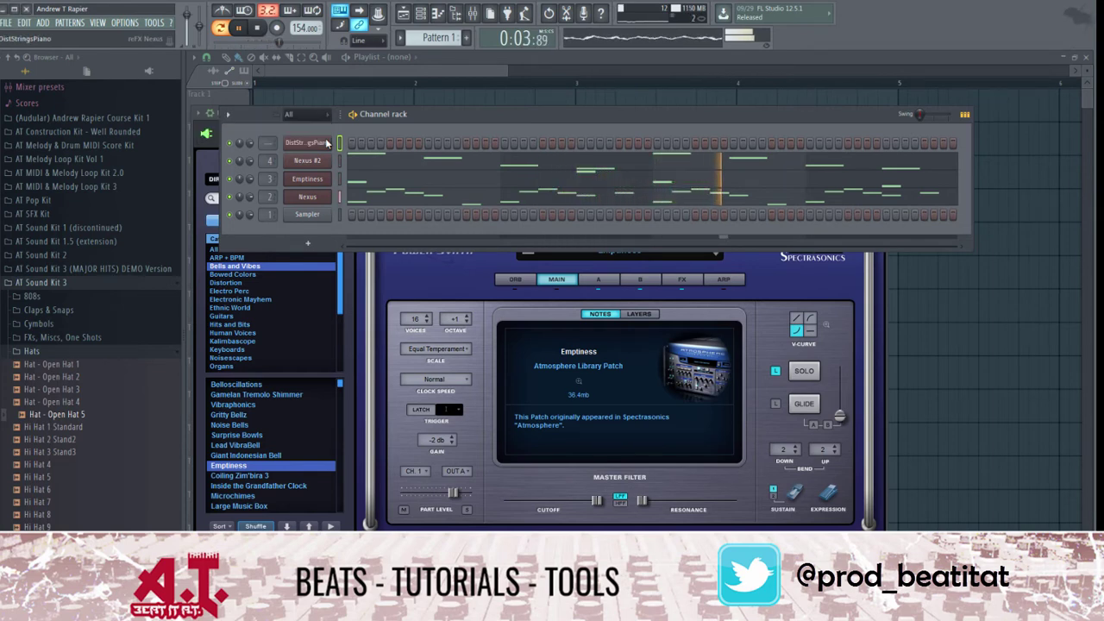
- Route the DistStringsPiano instrument to mixer track 5 and return to the channel rack
left_click(319, 144)
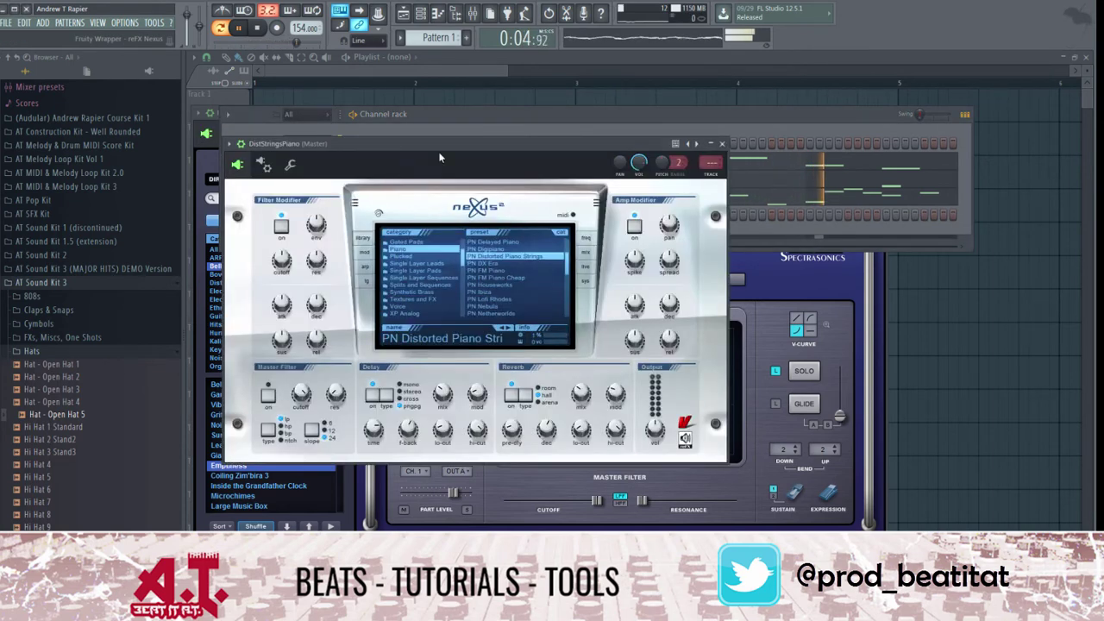
left_click(711, 177)
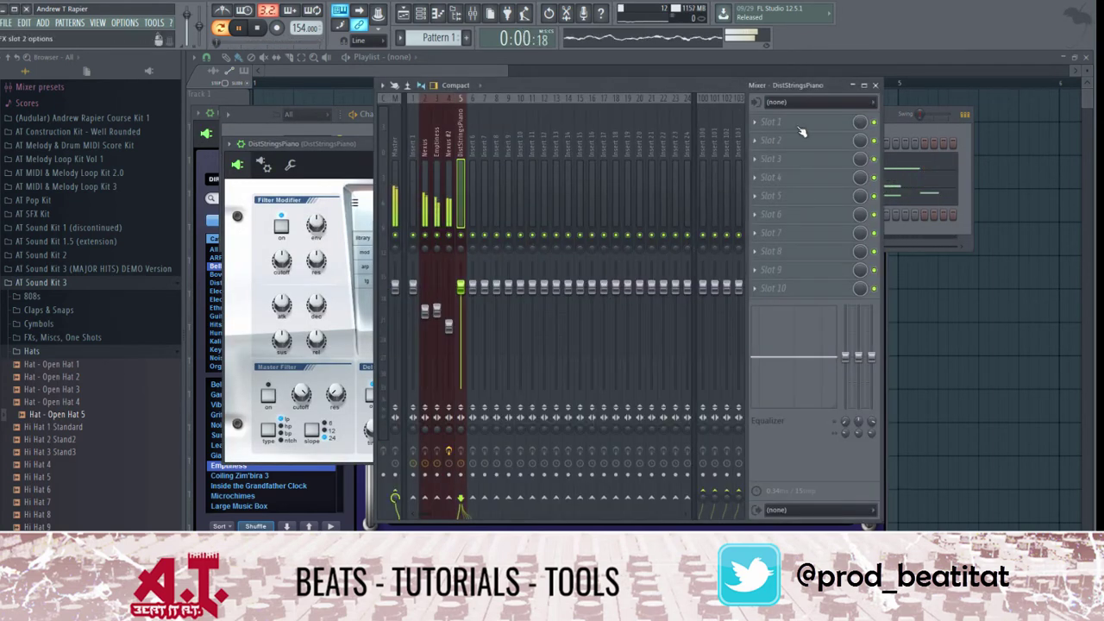
left_click(906, 140)
- Write four-step notes for DistStringsPiano in bar 1: D5 on beat 1, and on beat 2 try F#5 before settling on G5
right_click(330, 141)
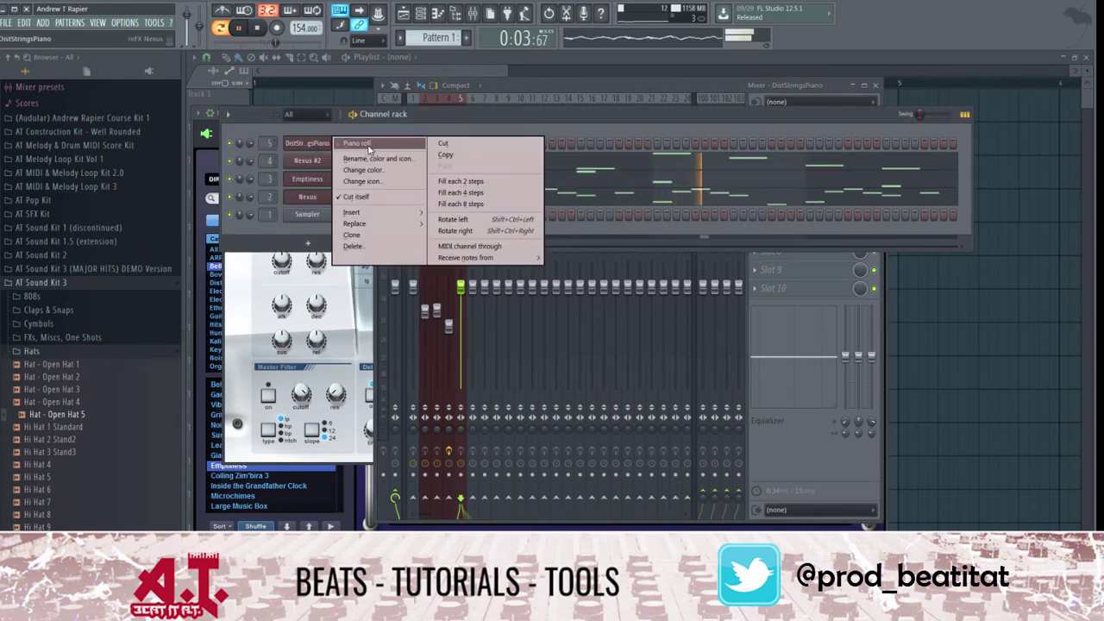
left_click(362, 144)
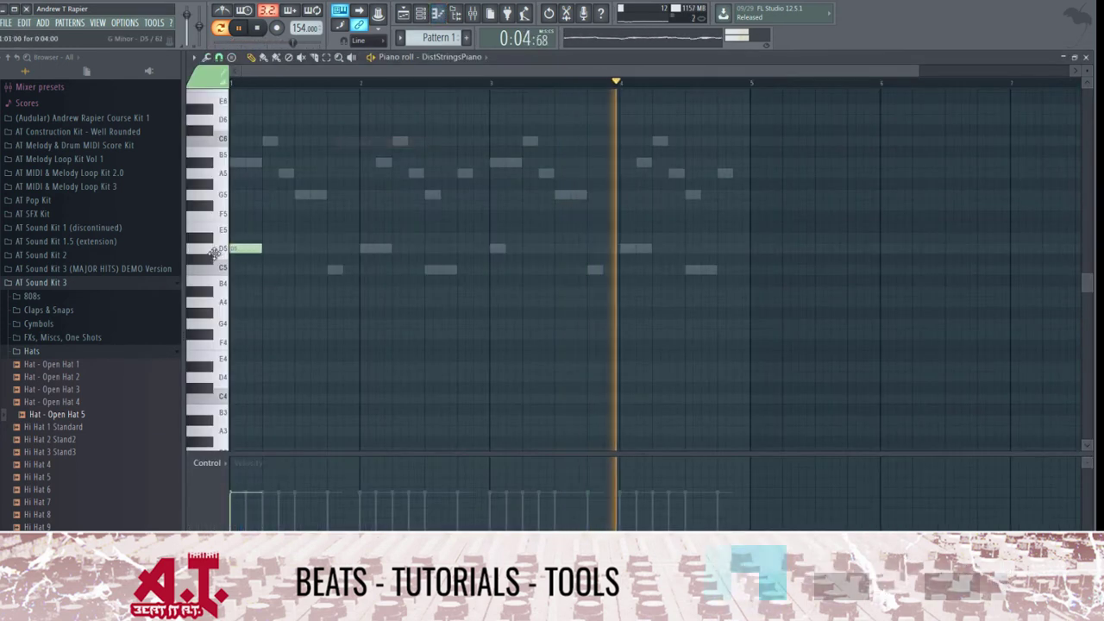
left_click(262, 206)
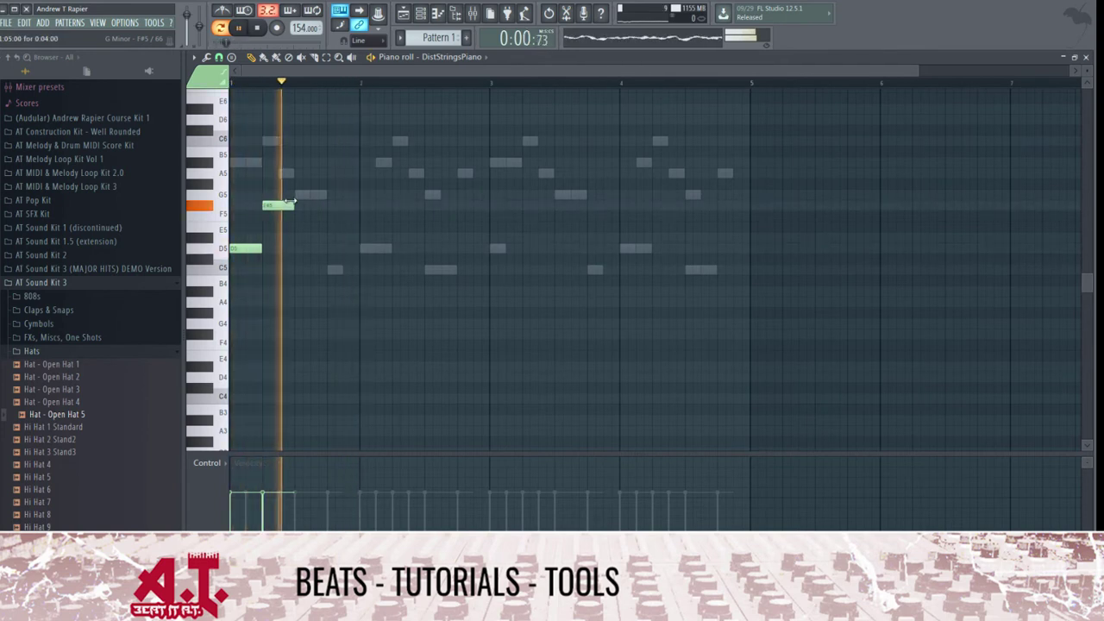
key("space")
left_click_drag(262, 209, 275, 191)
key("space")
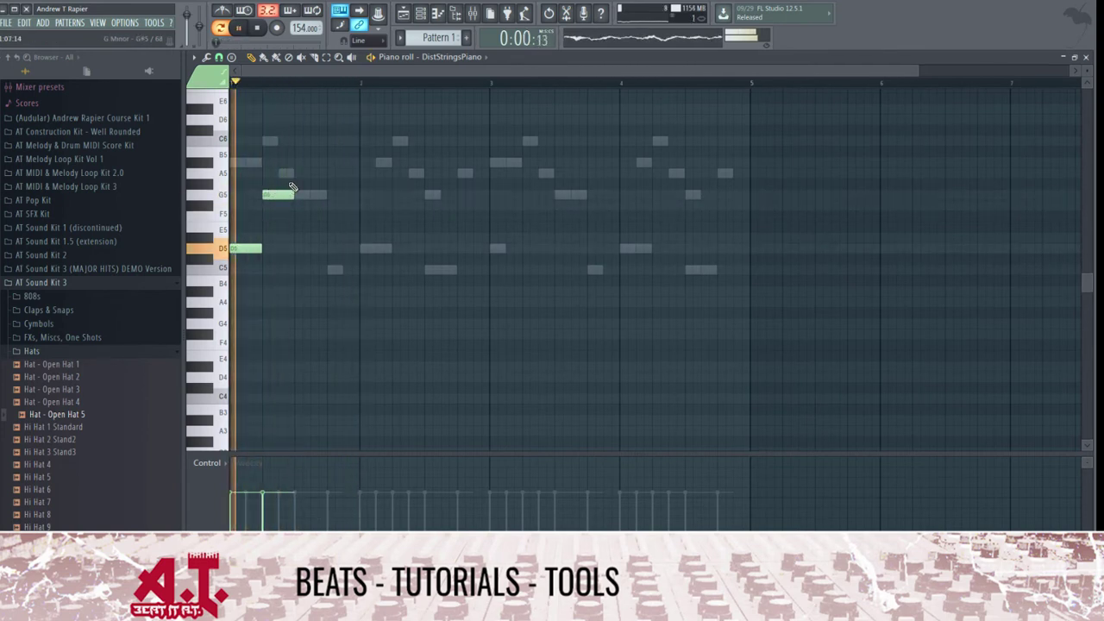
- Add A5 on beat 3 and A#5 on beat 4 of bar 1, and transpose the four-note phrase up an octave
left_click(298, 172)
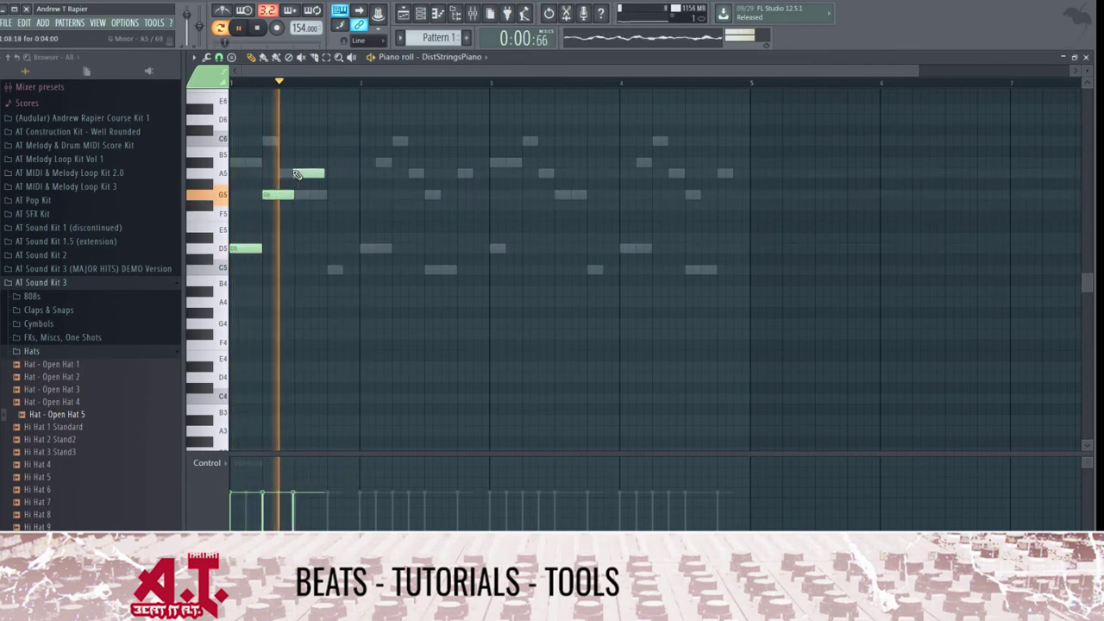
left_click(338, 162)
key("space")
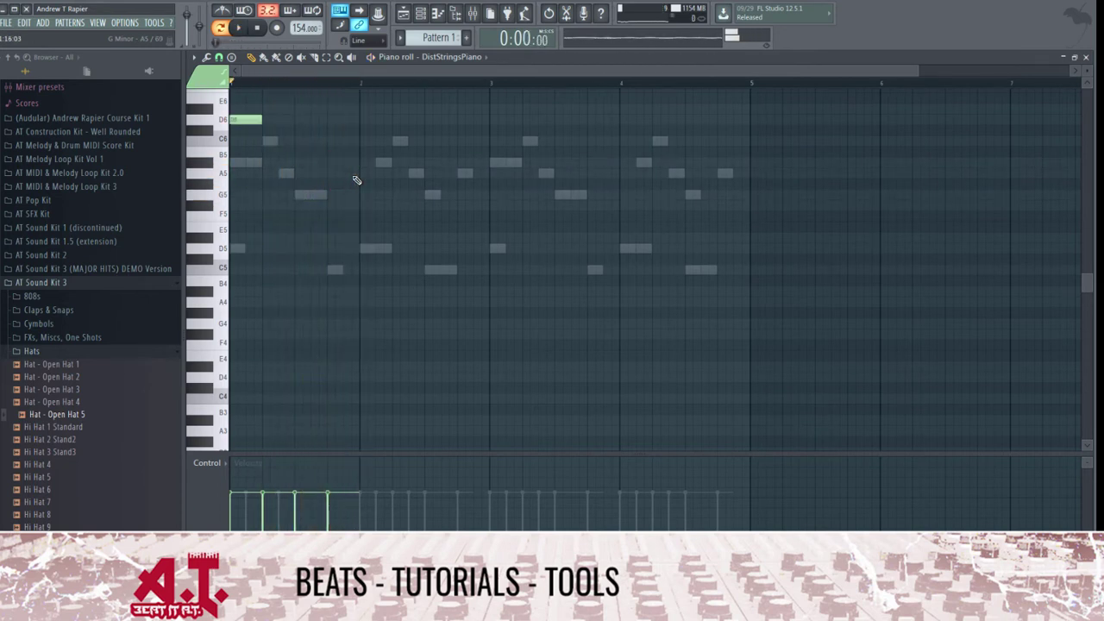
- Write four ascending DistStringsPiano notes in bar 2, one per beat: A#5, C6, D6 and D#6
key("space")
scroll(362, 185, "up", 5)
key("space")
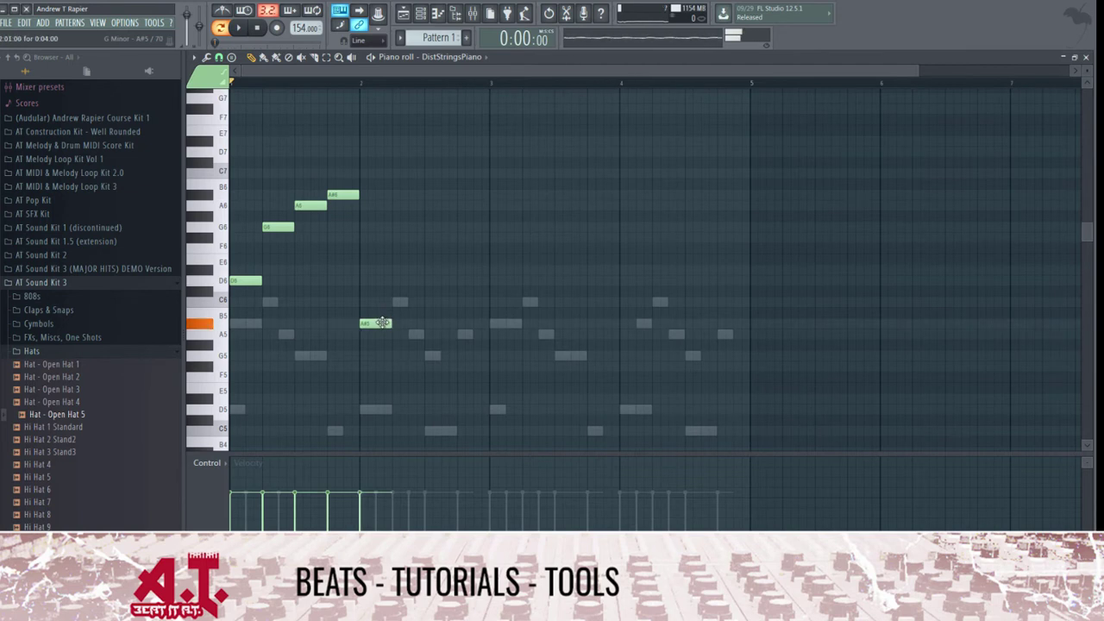
key("space")
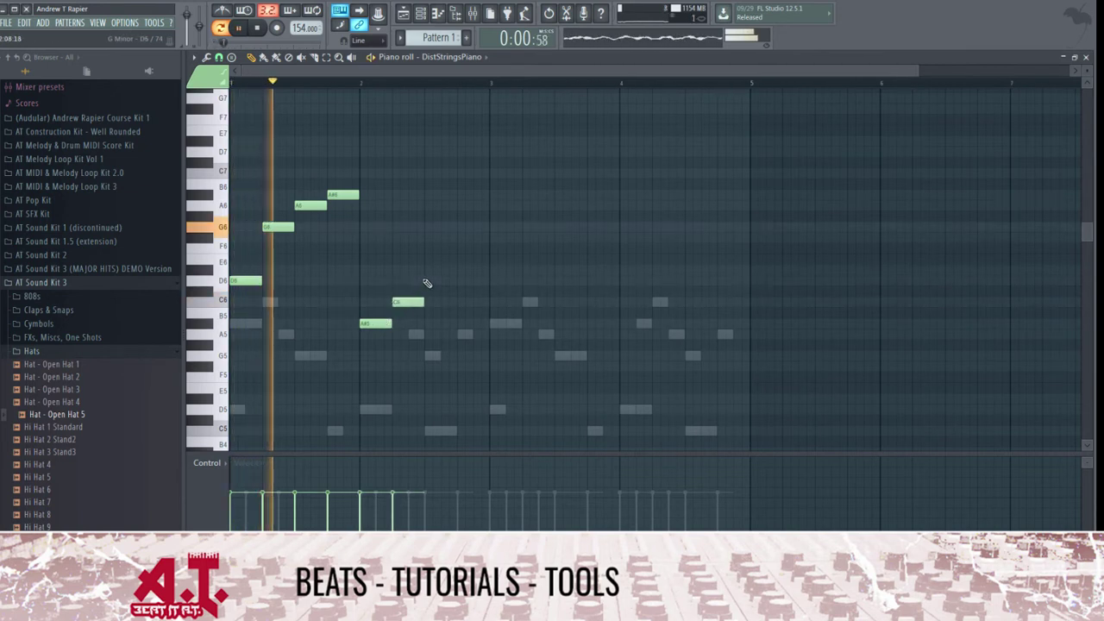
left_click(429, 281)
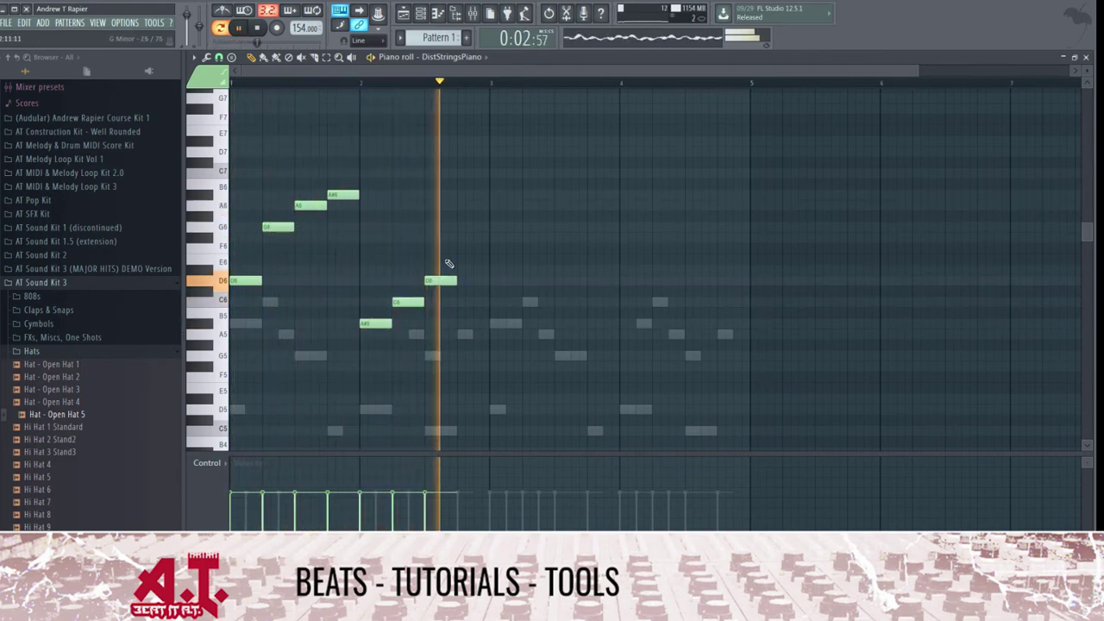
key("space")
left_click_drag(458, 248, 461, 271)
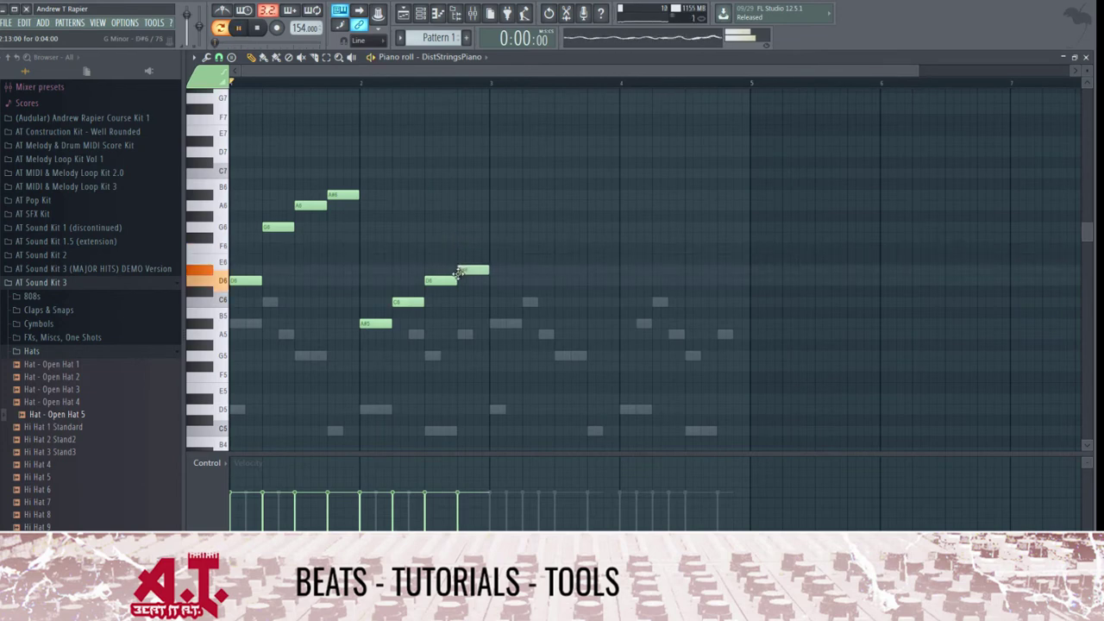
- Duplicate the two-bar DistStringsPiano phrase into bars 3 and 4 and return to the channel rack
key("space")
key("ctrl+a")
key("ctrl+b")
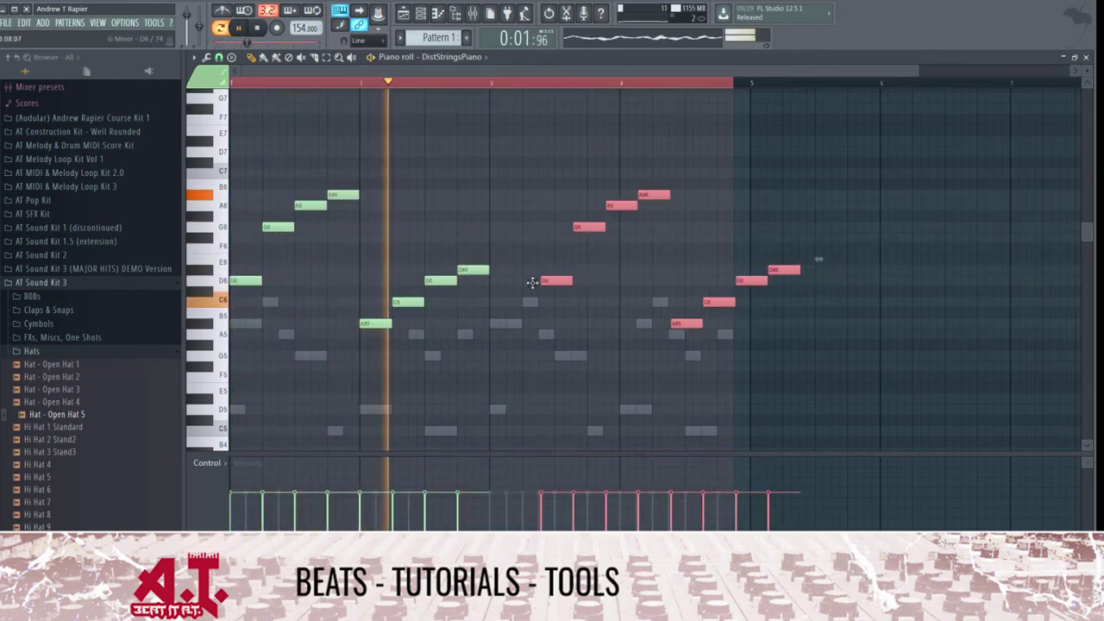
left_click_drag(532, 283, 505, 293)
key("ctrl+d")
key("F7")
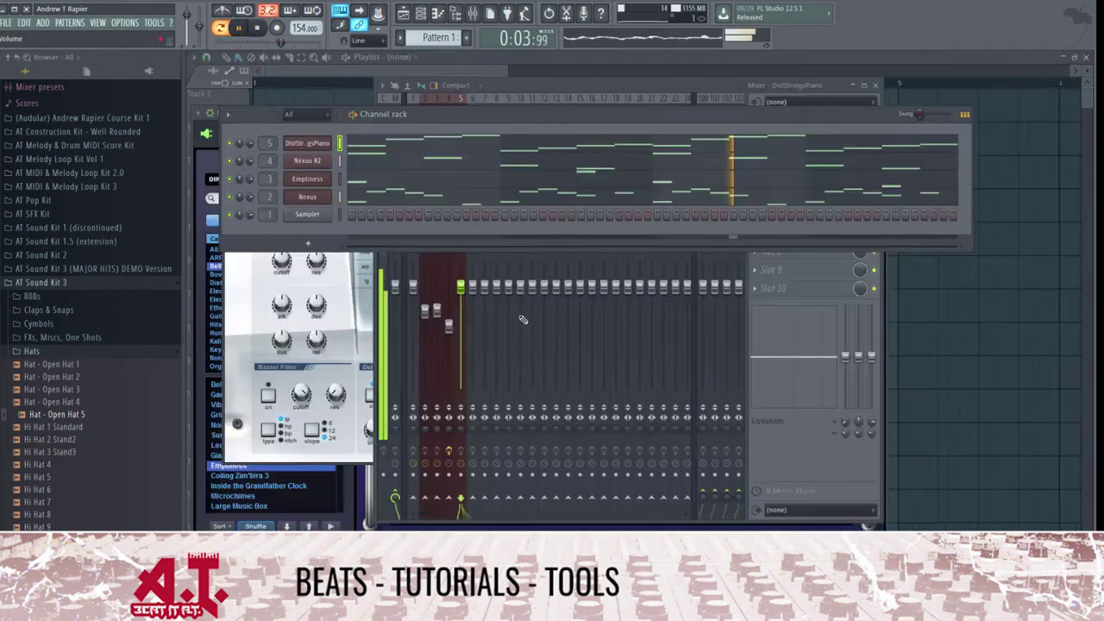
- Lower the DistStringsPiano mixer track to about -5.4 dB and add Fruity Parametric EQ 2, cutting the lows and rolling off the highs
left_click(799, 458)
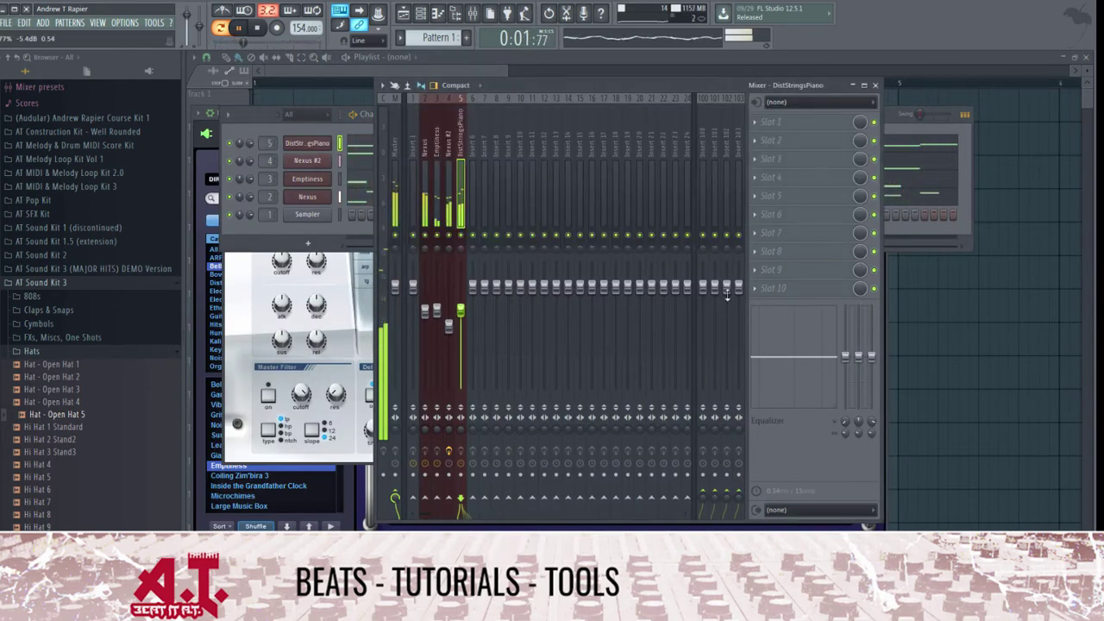
left_click(764, 141)
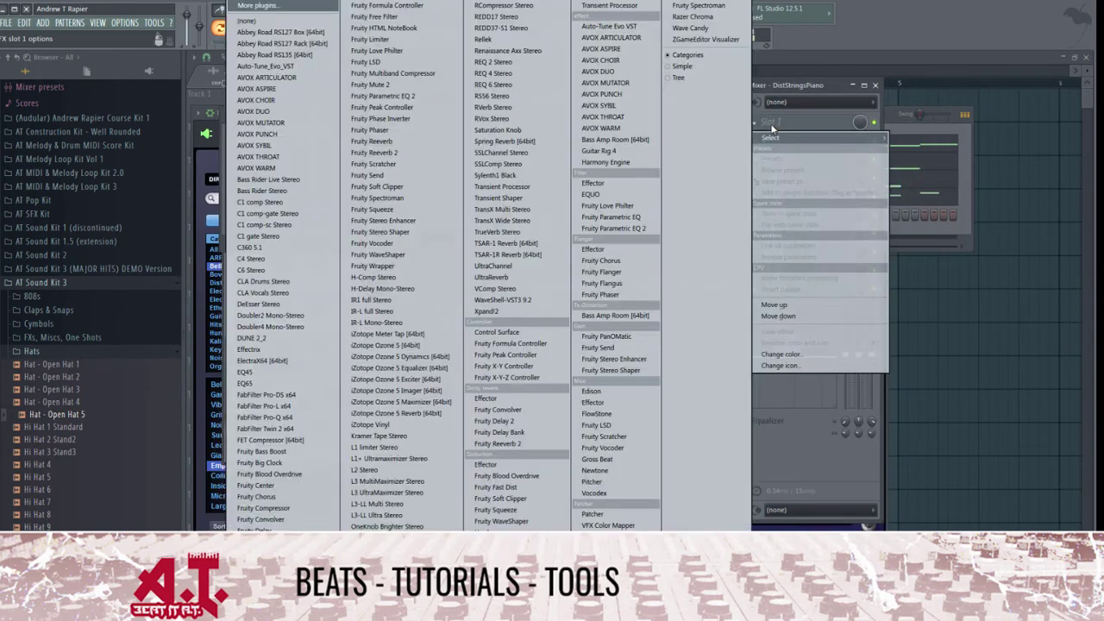
left_click(631, 228)
left_click_drag(538, 202, 540, 228)
left_click_drag(312, 275, 358, 266)
left_click_drag(389, 272, 387, 276)
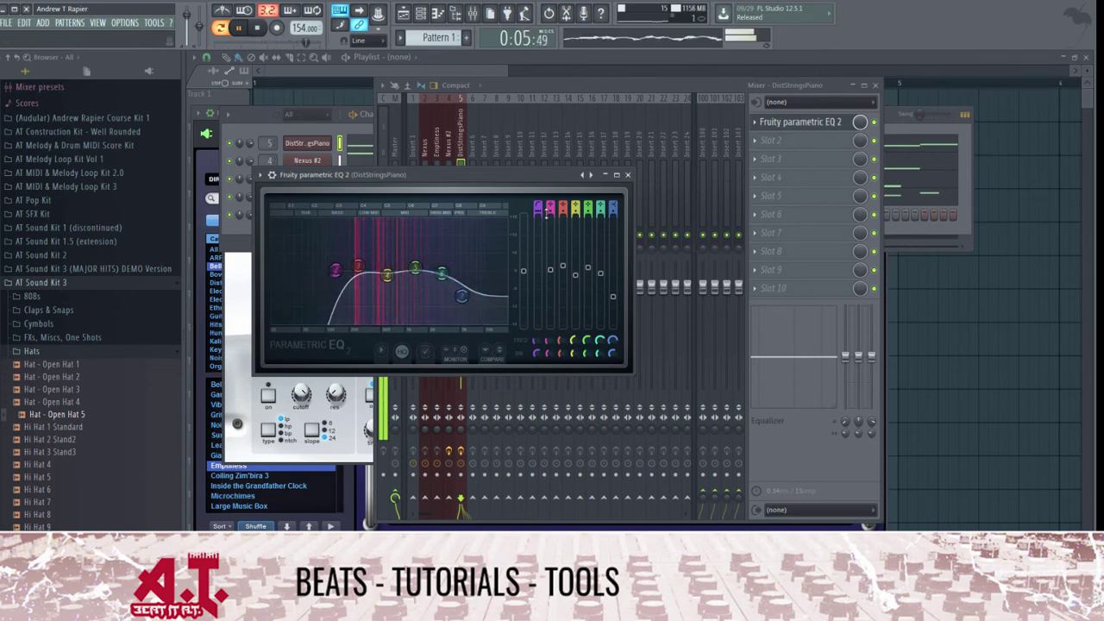
left_click(627, 175)
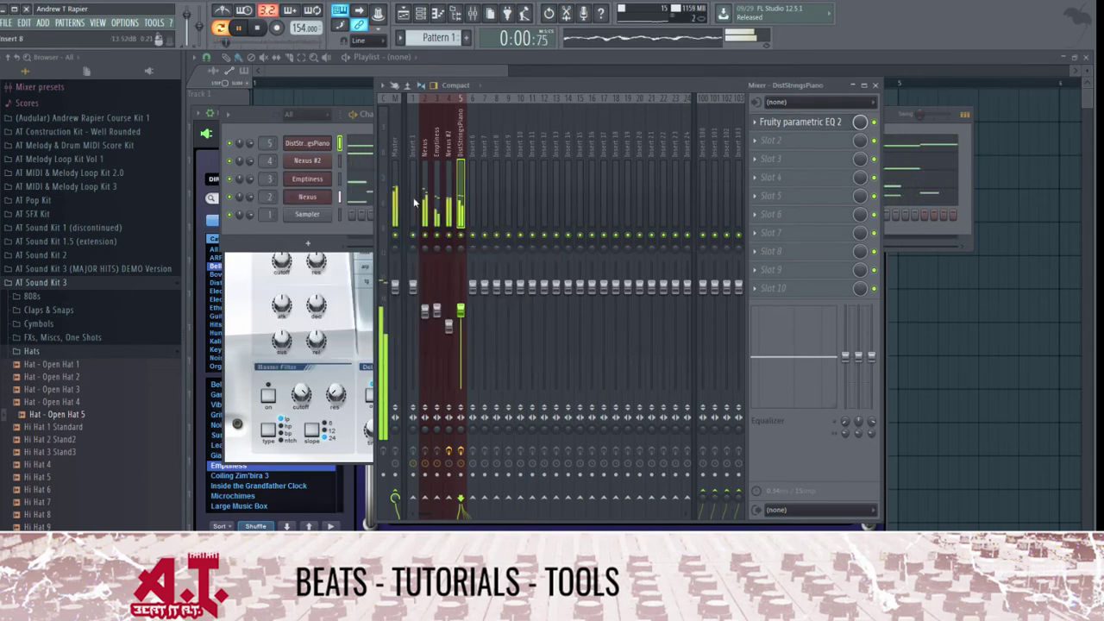
- Save the project under the new name October Beat Session
left_click(314, 228)
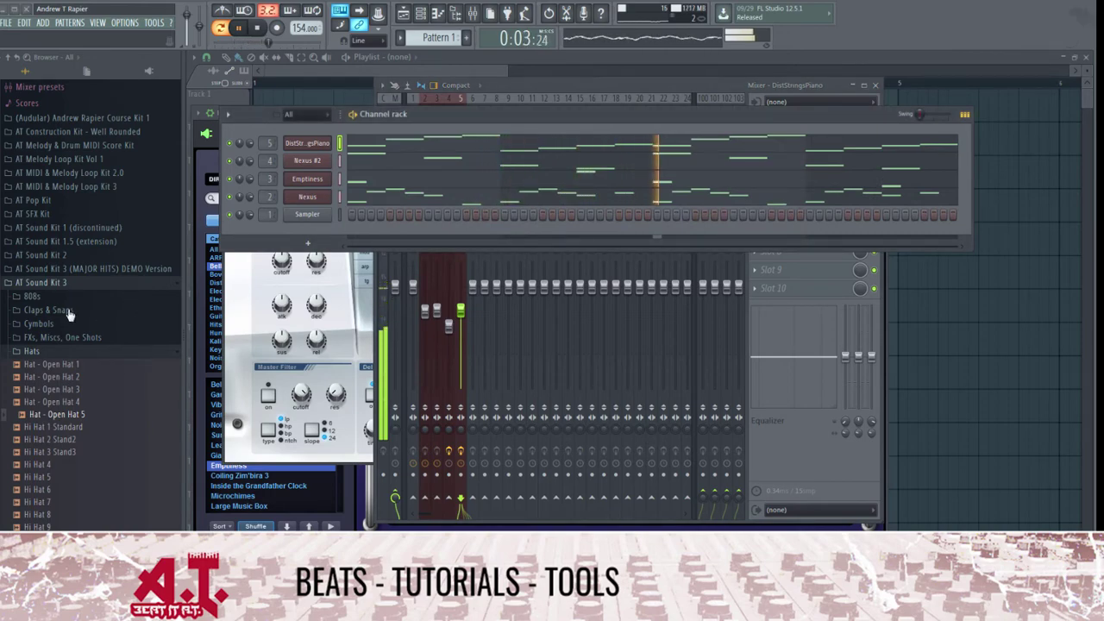
key("ctrl+shift+s")
left_click_drag(266, 10, 1103, 129)
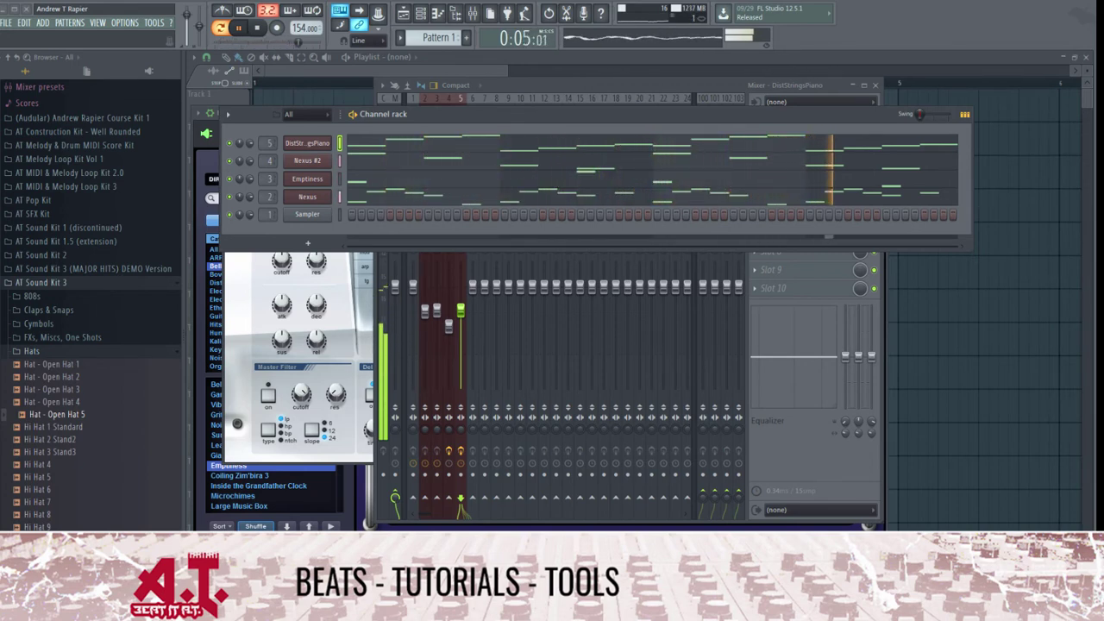
key("Return")
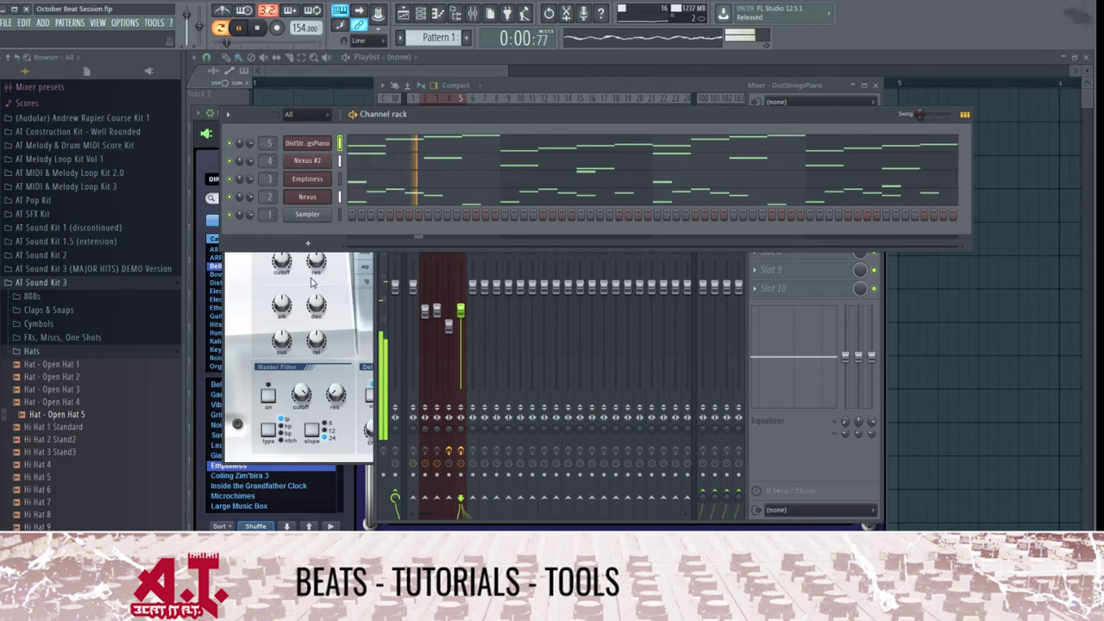
- Load Hat - Open Hat 1 from AT Sound Kit 3 as a new channel and enable its volume envelope with a short decay
left_click_drag(62, 364, 288, 231)
right_click(290, 231)
left_click(297, 233)
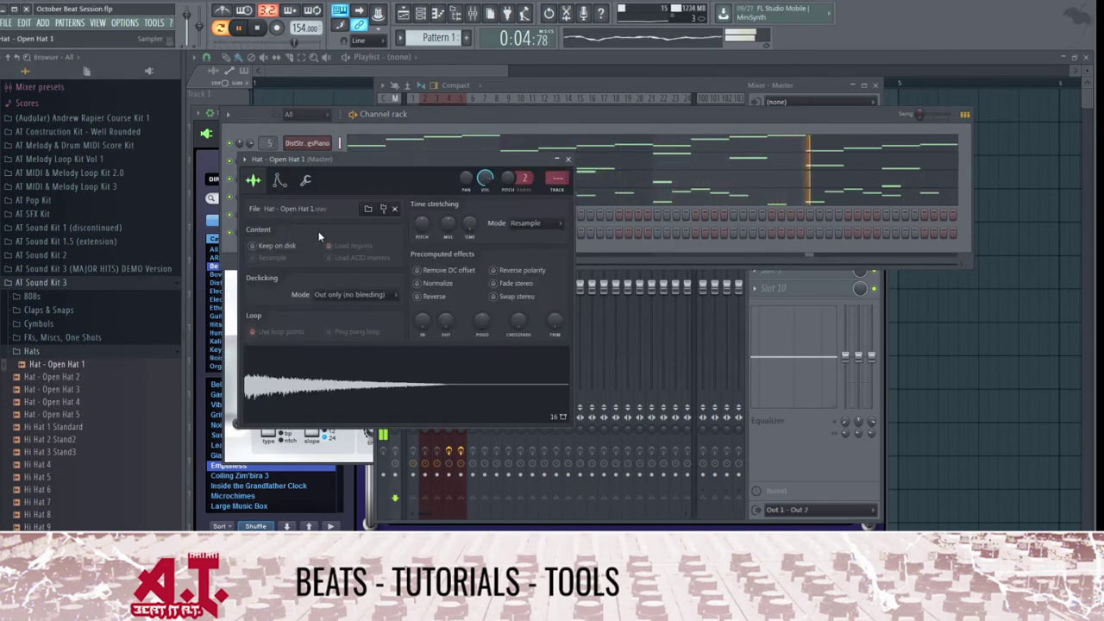
left_click(279, 181)
left_click_drag(277, 299, 291, 313)
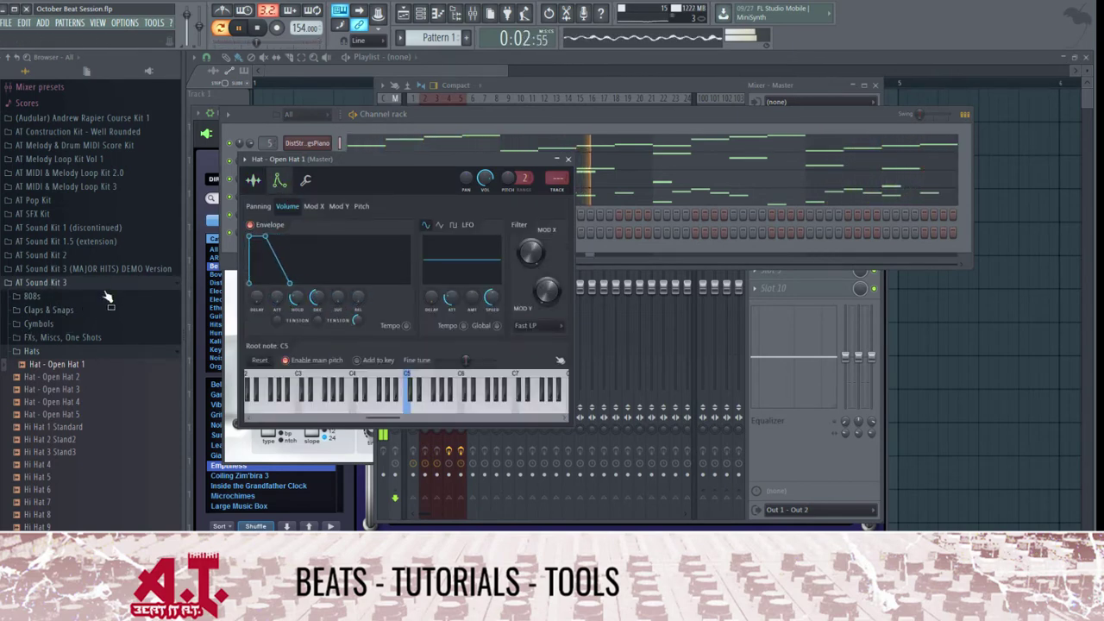
left_click(580, 169)
key("Escape")
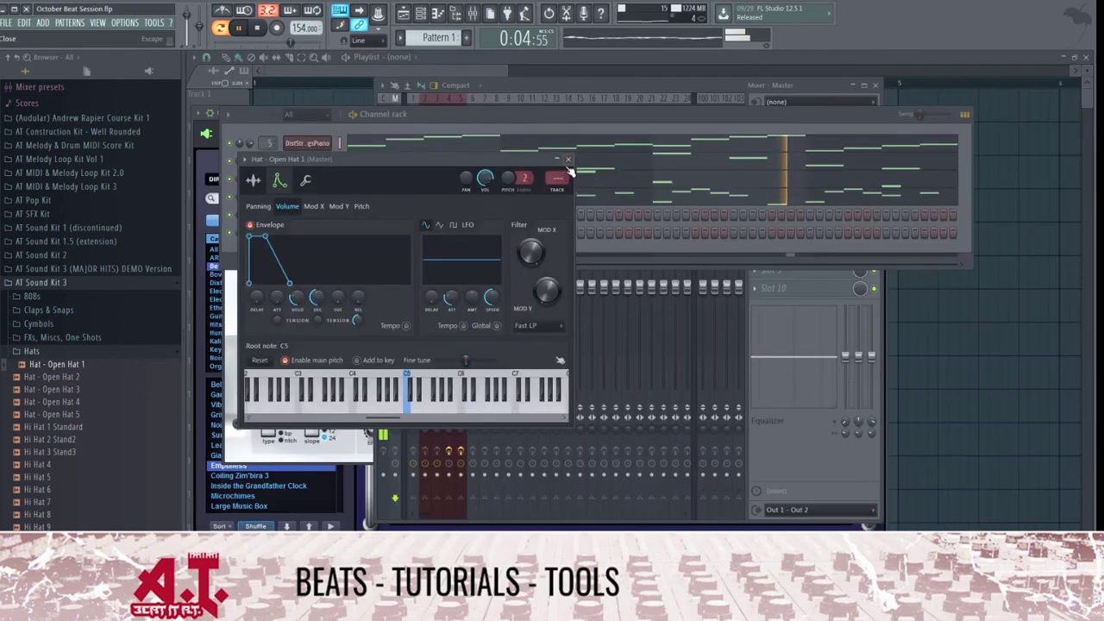
left_click(569, 160)
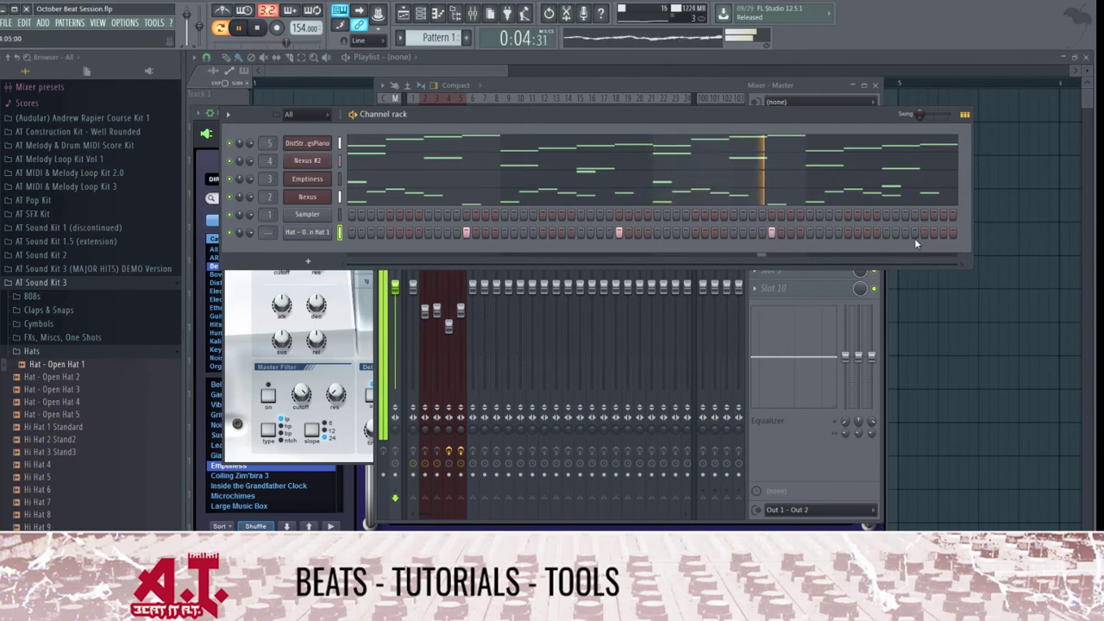
- Place Open Hat 1 on beat 4 of all four bars and lengthen the notes to about two steps in the piano roll
right_click(311, 232)
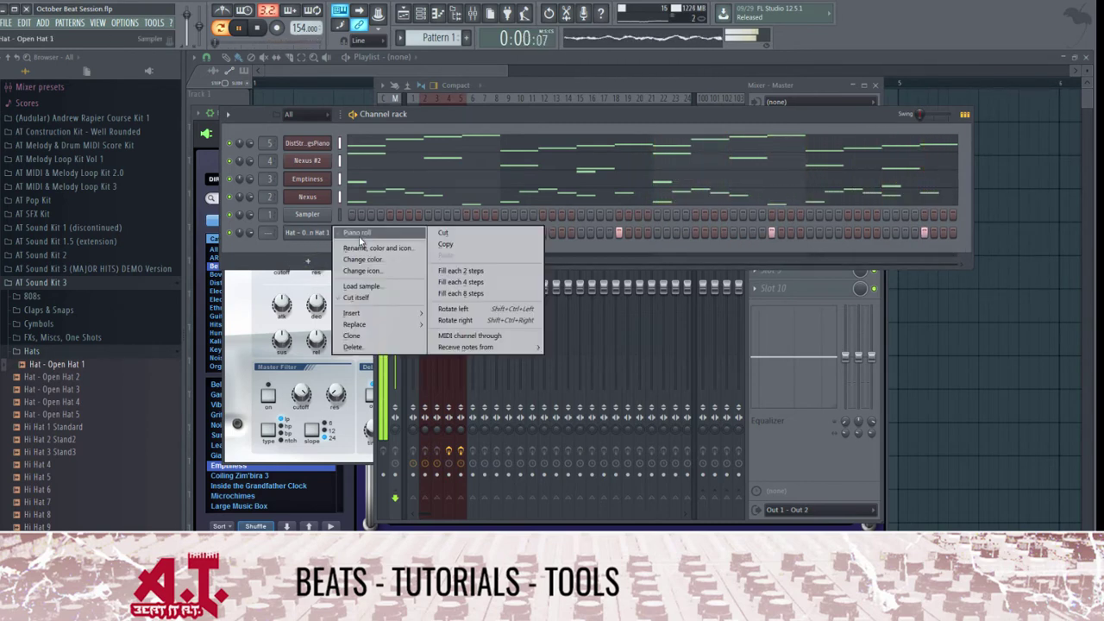
left_click(301, 238)
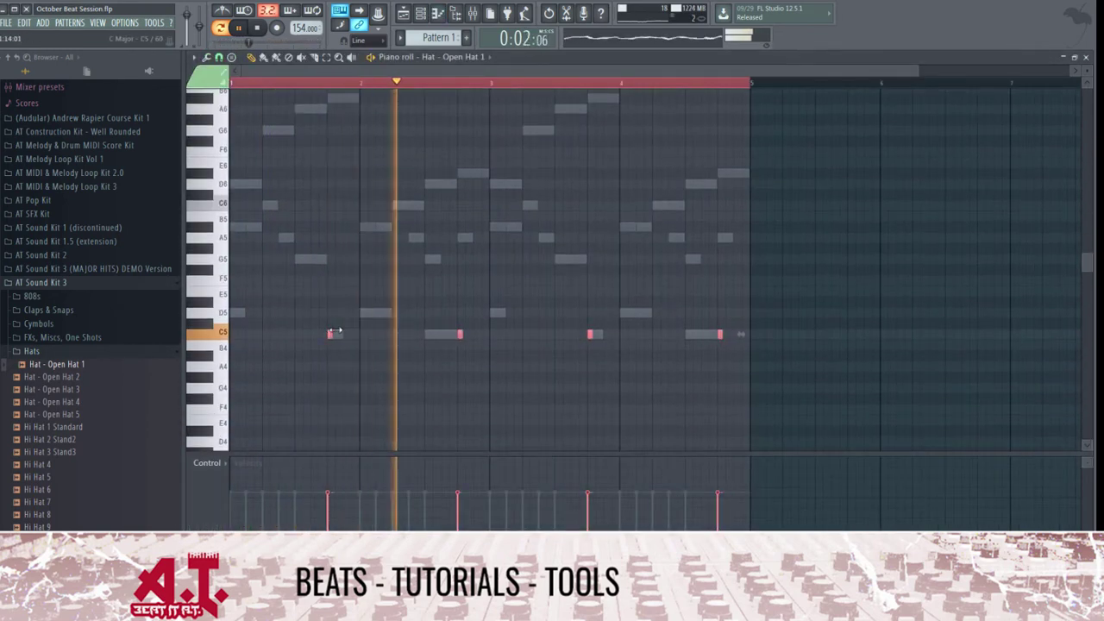
left_click_drag(330, 333, 344, 333)
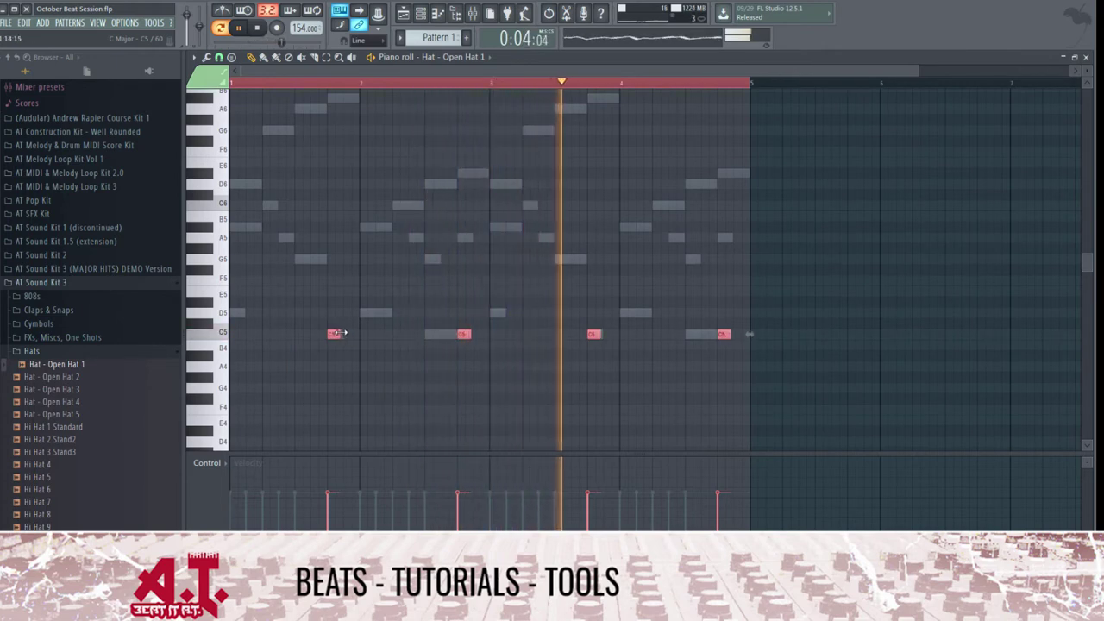
key("Escape")
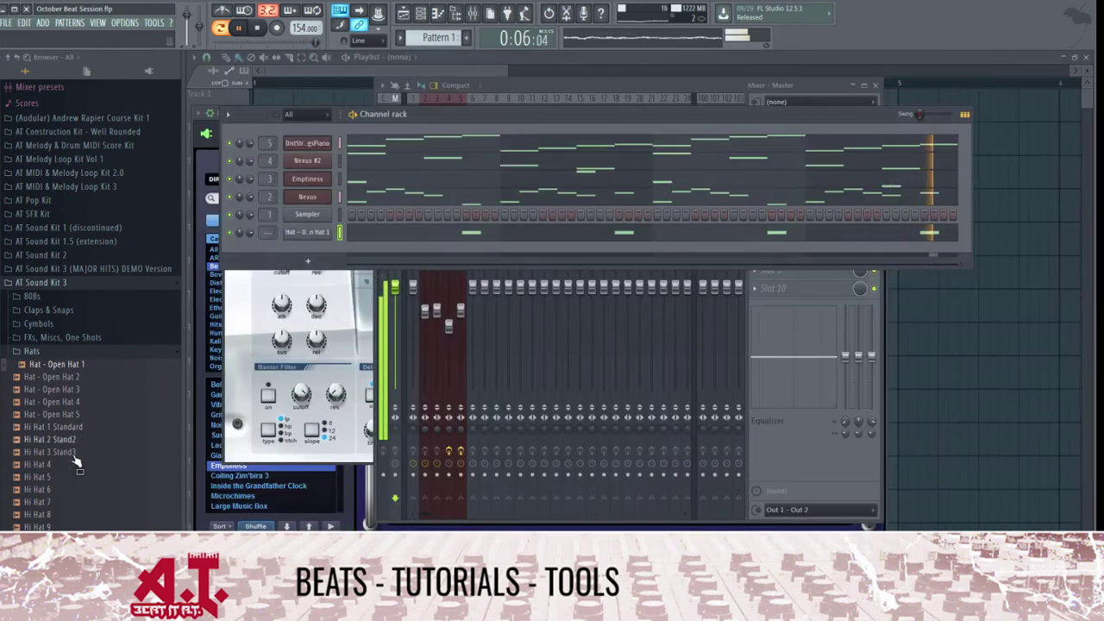
- Load Hi Hat 8 as a new channel and fill every 2 steps of its pattern
left_click(84, 514)
left_click_drag(186, 437, 324, 247)
right_click(326, 249)
left_click(461, 289)
key("space")
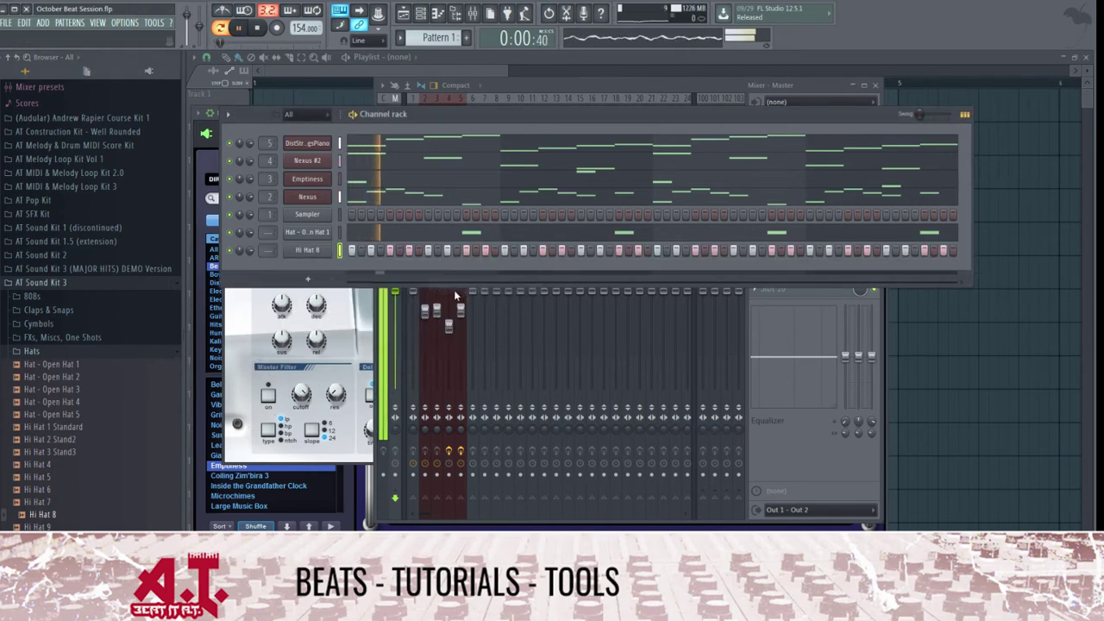
right_click(286, 246)
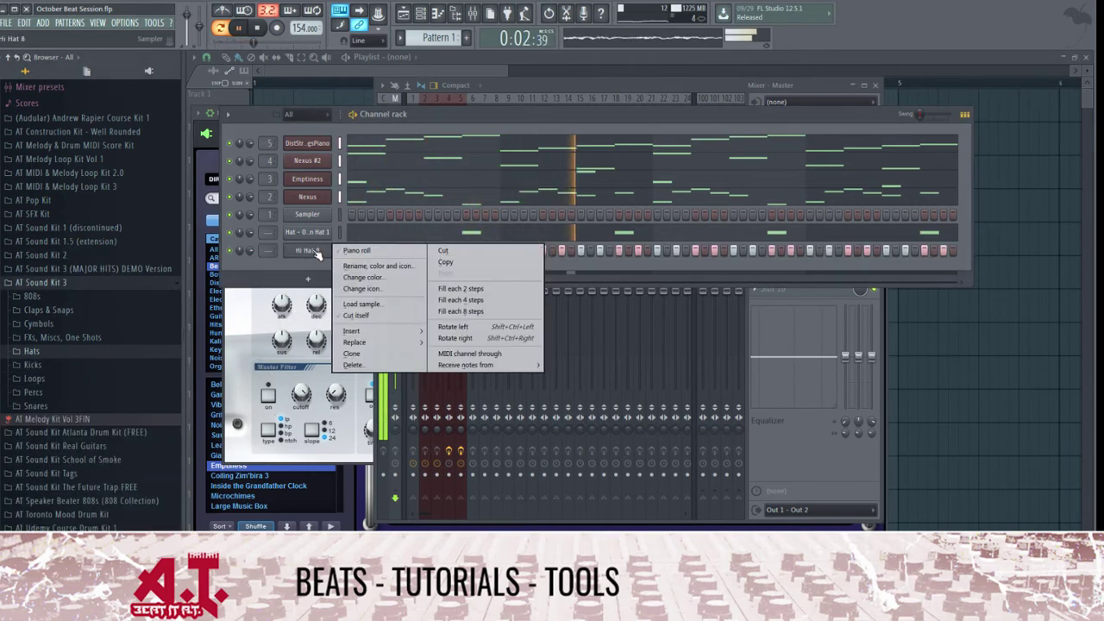
- Load Snr - Snare 8 as a new channel and place a hit on beat 3 of every bar
left_click(36, 405)
left_click(87, 507)
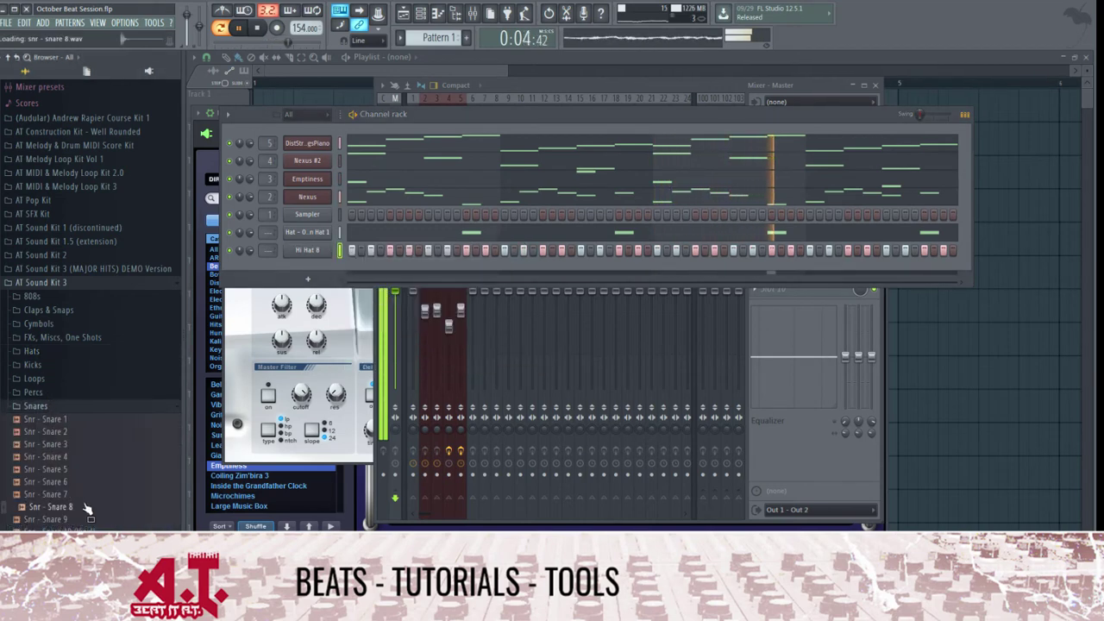
left_click_drag(87, 509, 346, 260)
left_click(428, 269)
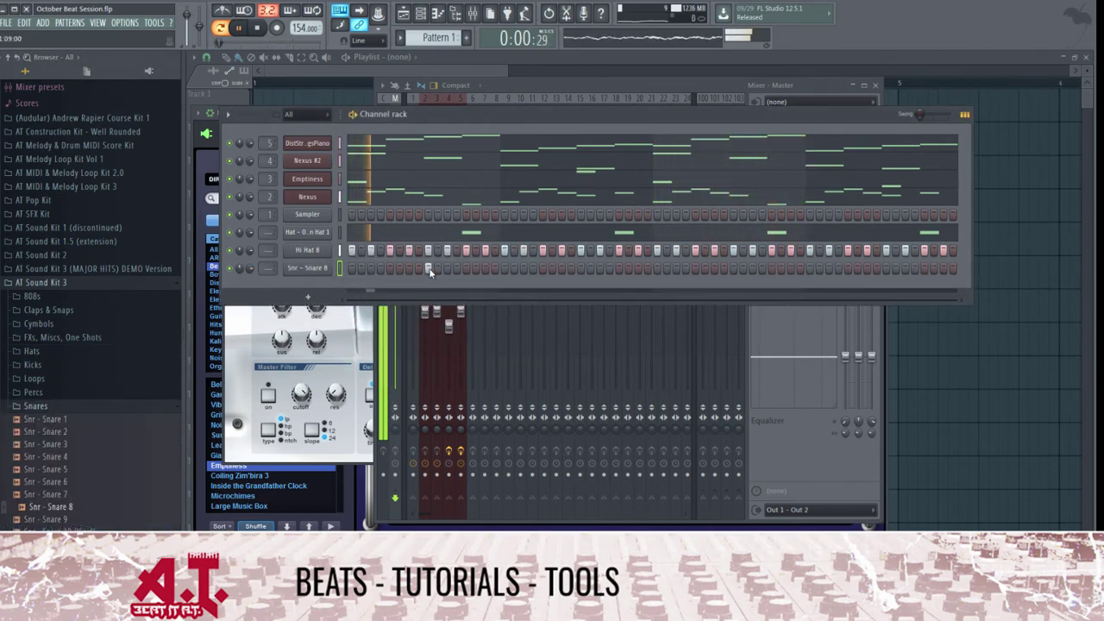
left_click(313, 270)
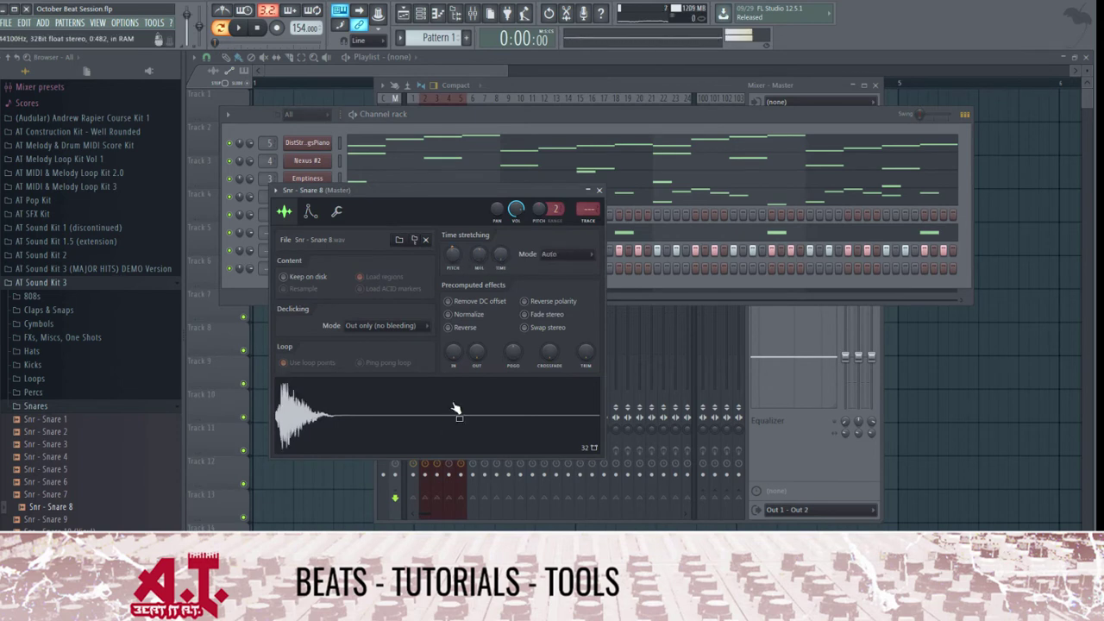
left_click(599, 191)
key("space")
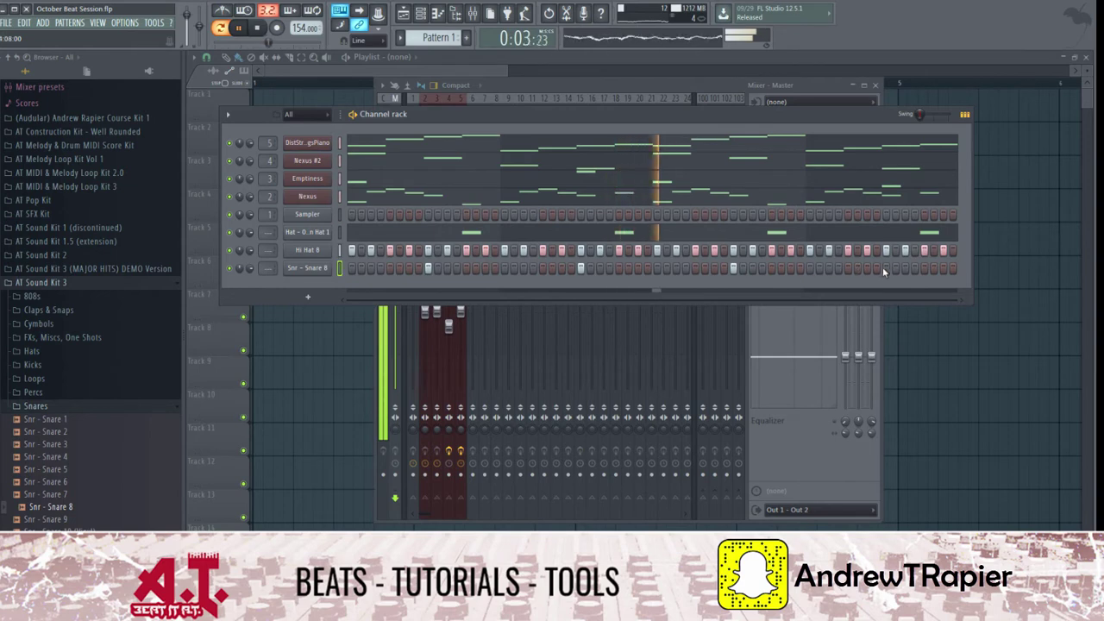
- Convert the Hi Hat 8 steps to piano roll notes and make them legato, extending the last note to the end of bar 4
left_click(326, 252)
left_click(583, 175)
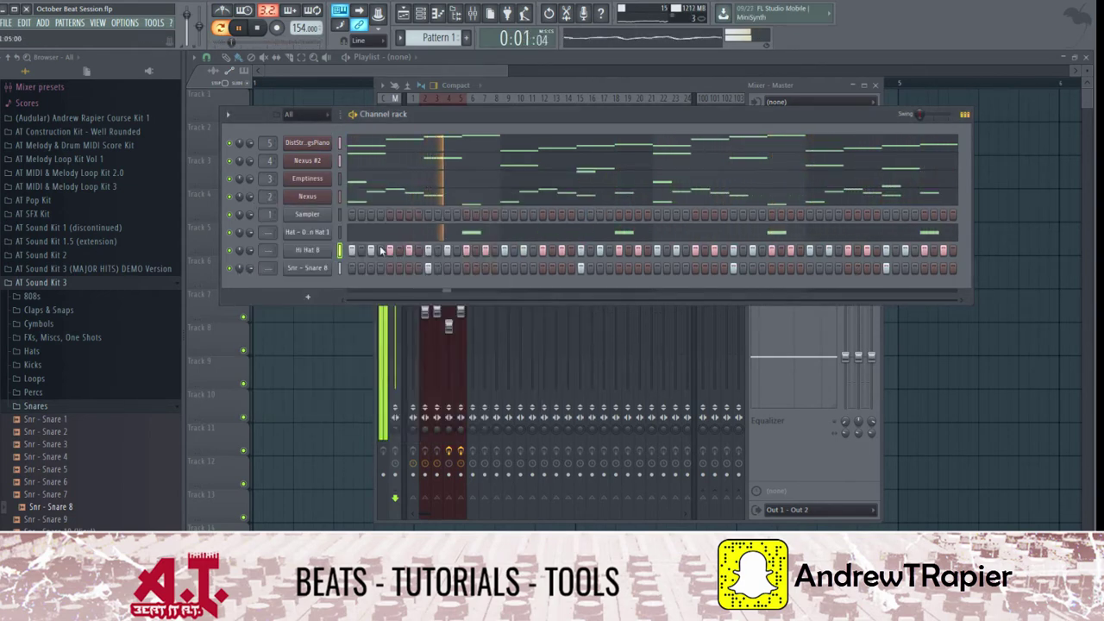
right_click(330, 245)
left_click(344, 248)
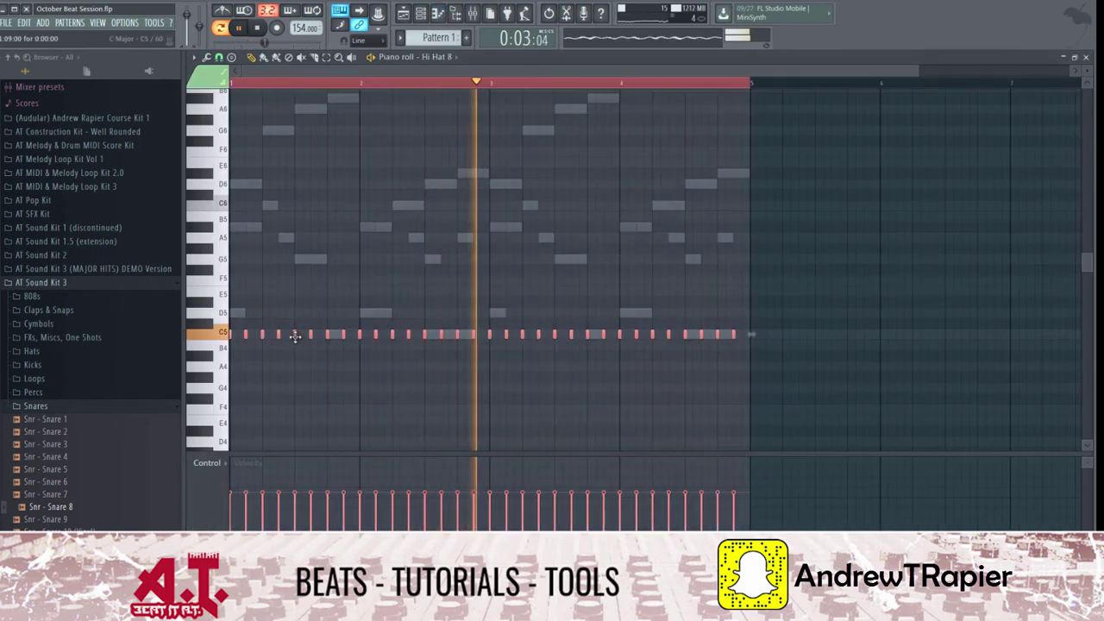
key("ctrl+l")
key("ctrl+d")
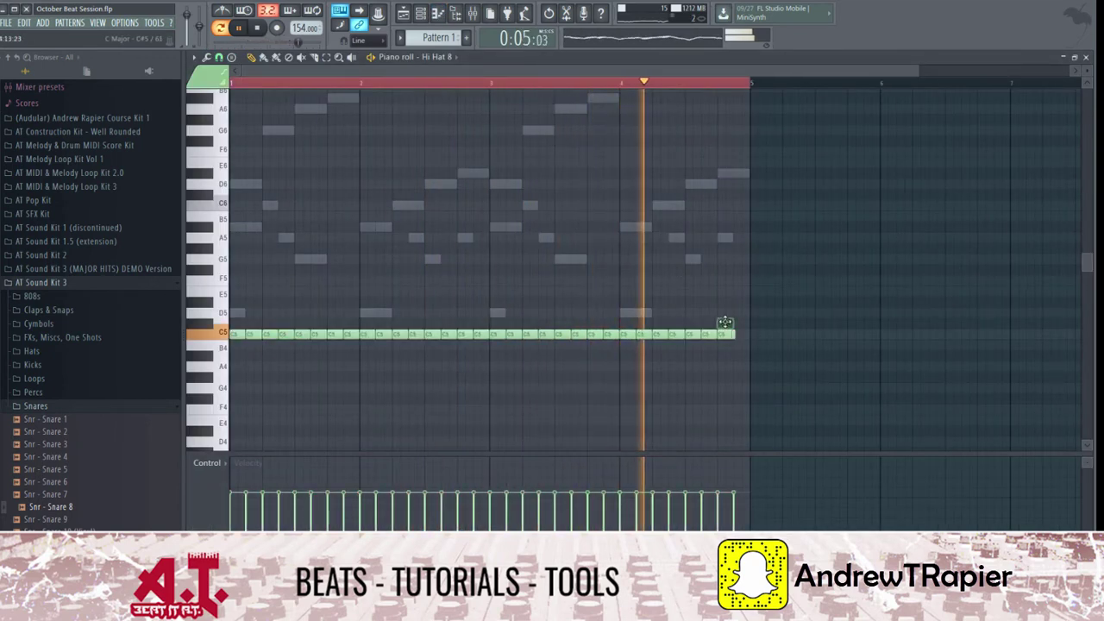
left_click_drag(734, 335, 745, 336)
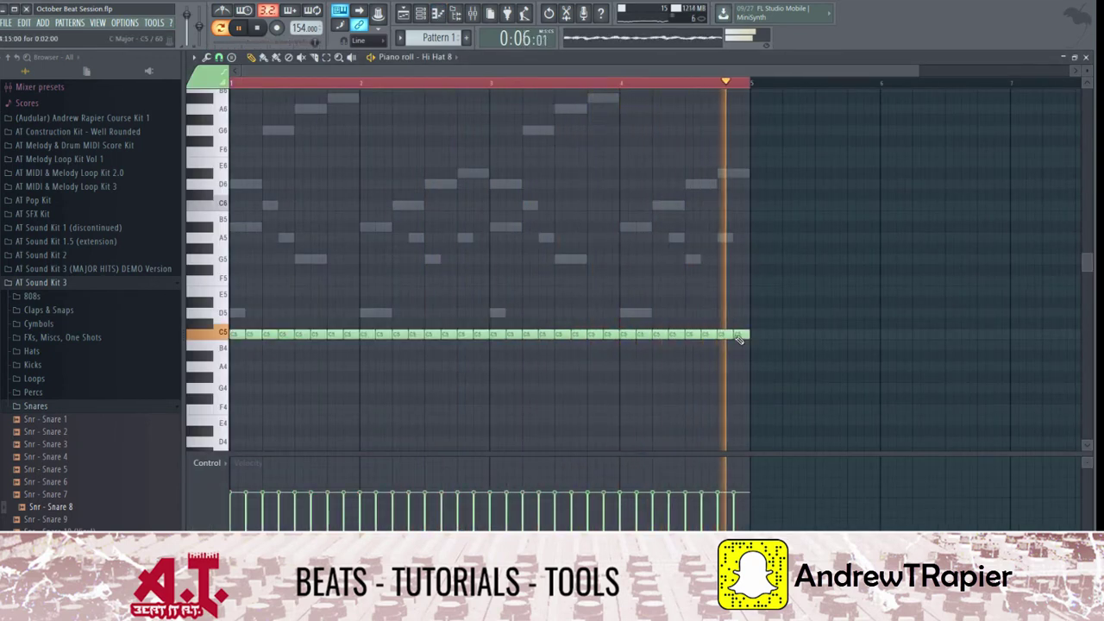
- Chop the Hi Hat 8 note on beat 4 of bar 1 into a four-hit roll and delete the note after it
left_click(332, 336, "ctrl")
key("ctrl+u")
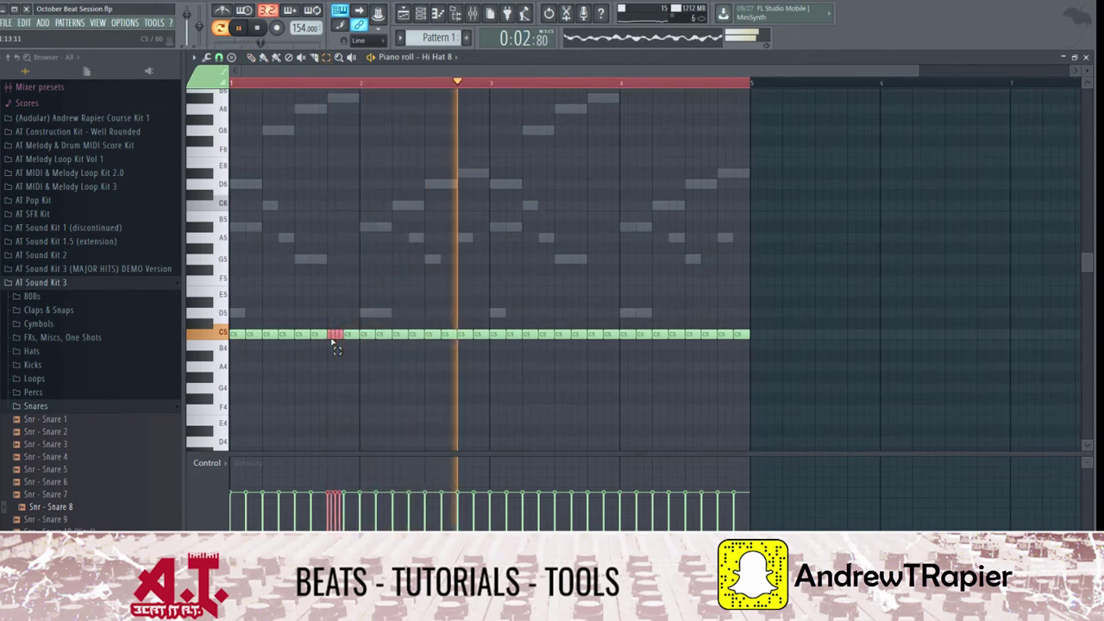
right_click(352, 335)
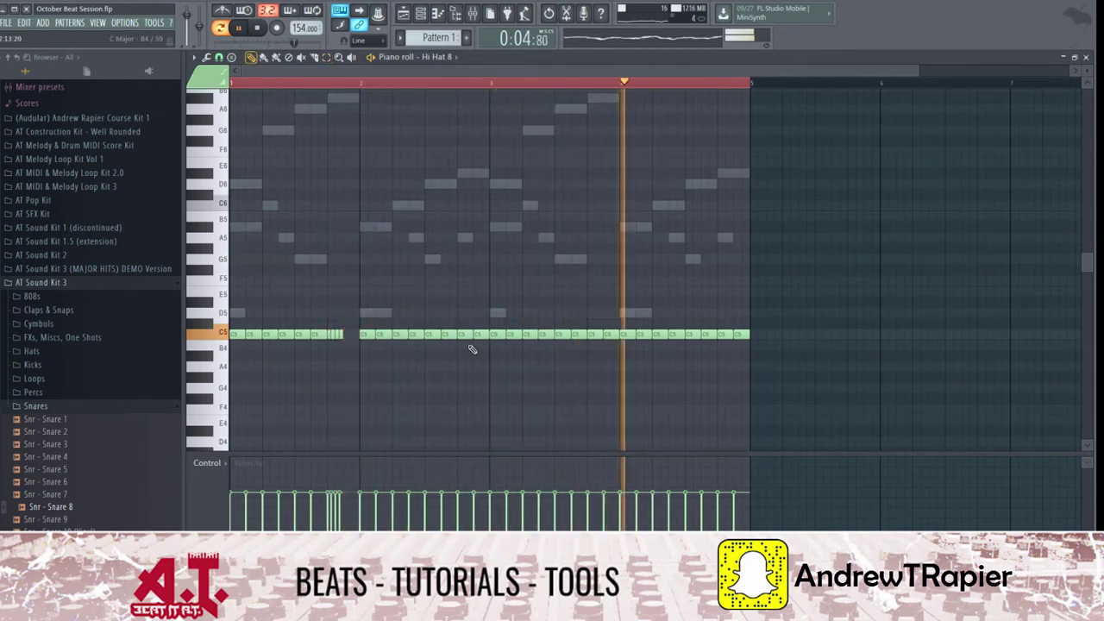
- Build a four-hit Hi Hat 8 roll on beat 3 of bar 2, lowering the second hit to A#4 and the fourth to G4
scroll(449, 344, "up", 2)
right_click(443, 336)
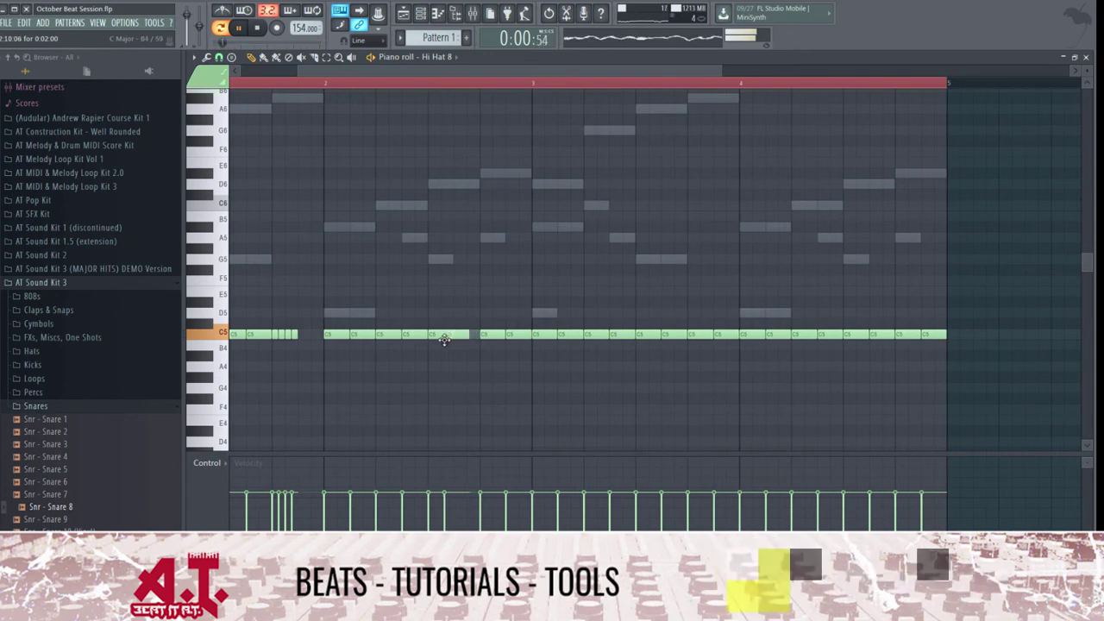
key("space")
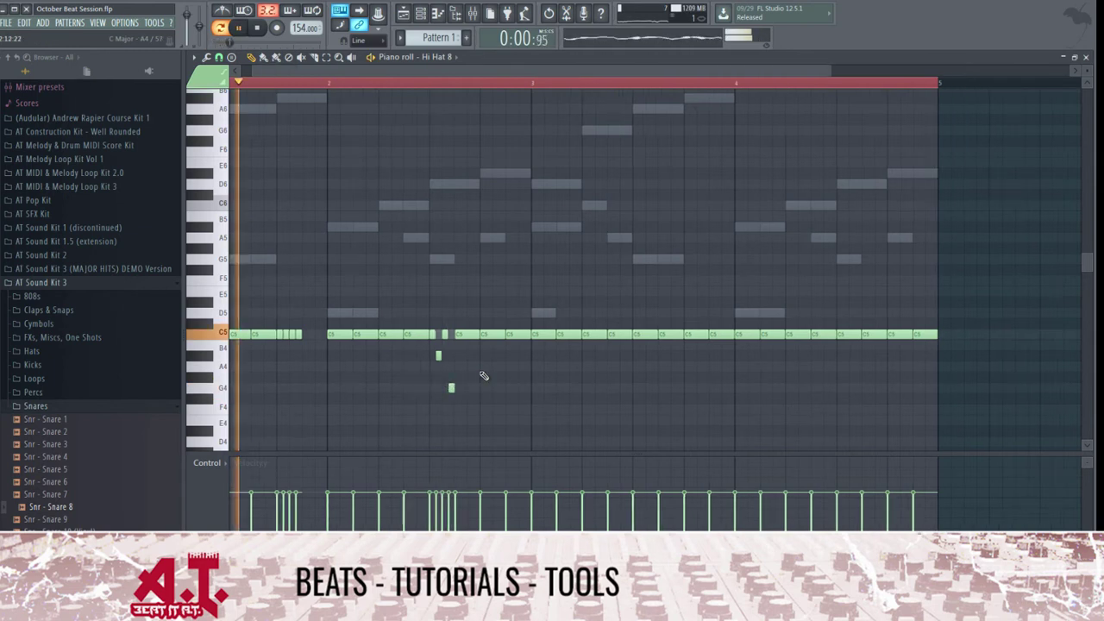
- Lower the third hit of the Hi Hat 8 roll on beat 3 of bar 2 to G#4 and the fourth to F#4
scroll(483, 380, "down", 2)
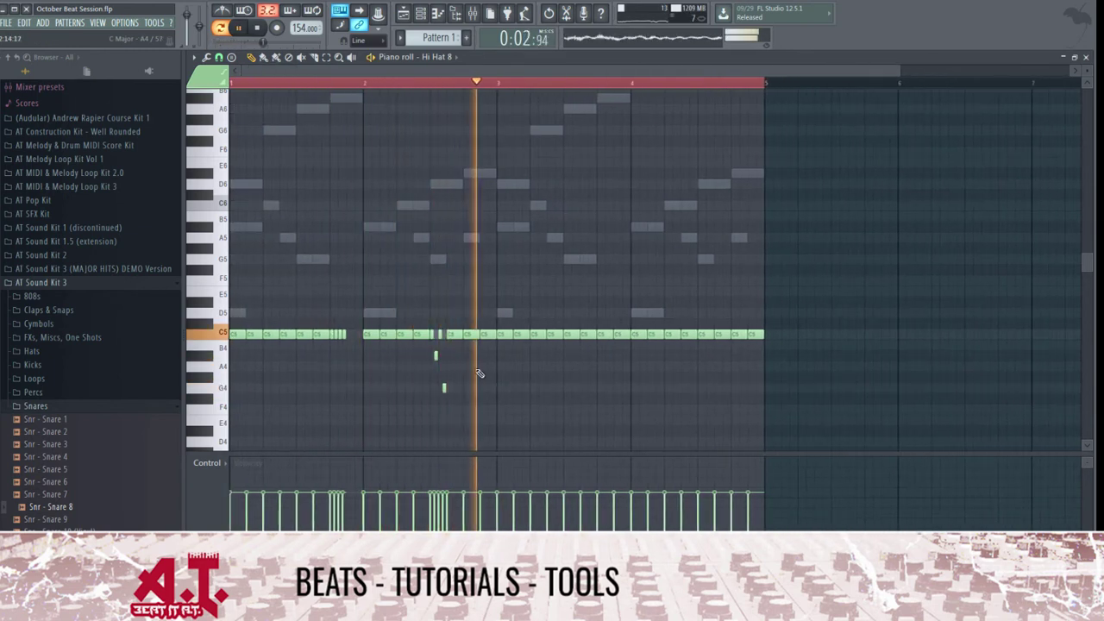
right_click(441, 335)
left_click_drag(440, 374, 445, 400)
key("shift+Down")
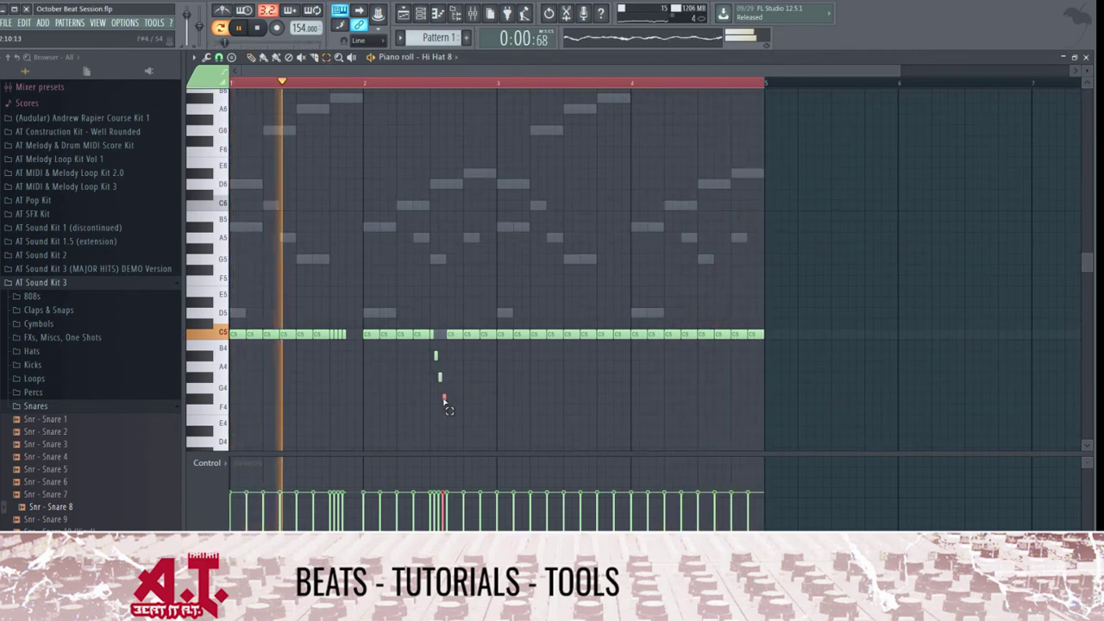
left_click(472, 386)
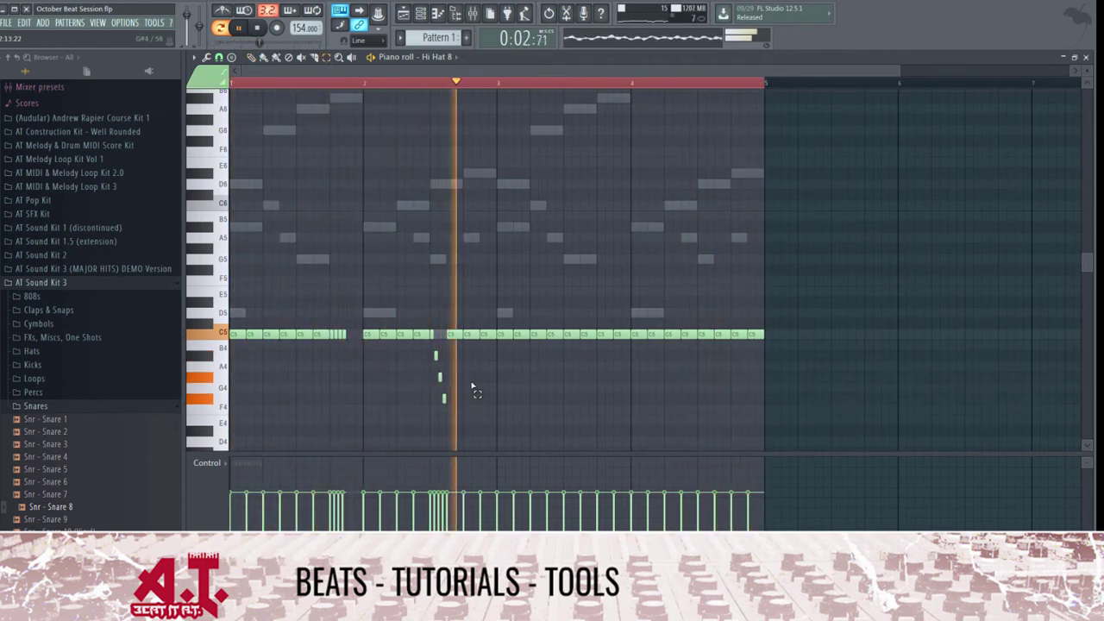
- Chop the Hi Hat 8 note on beat 4 of bar 2 into a four-hit roll and delete the note after it
left_click(469, 335)
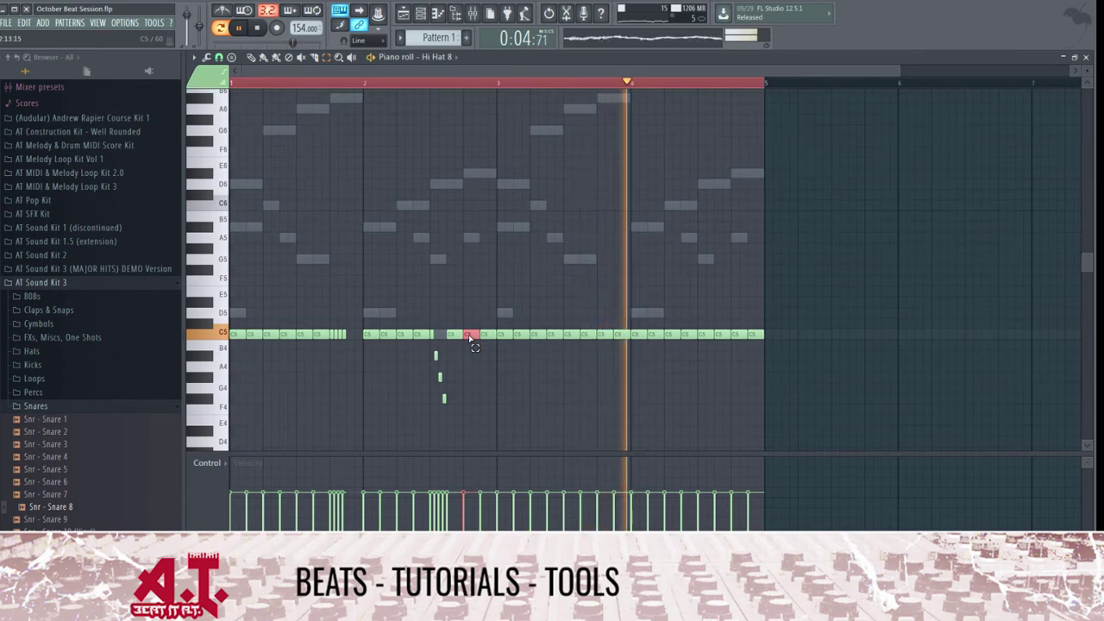
key("ctrl+u")
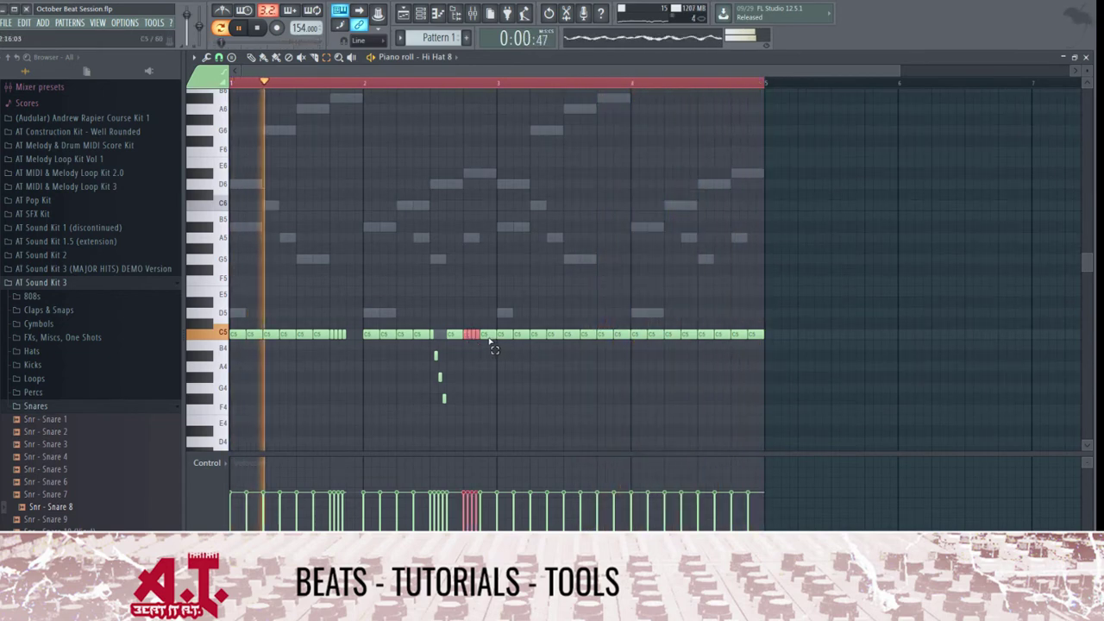
key("ctrl+a")
key("Delete")
key("ctrl+z")
left_click_drag(479, 359, 489, 338)
key("Delete")
- Chop the Hi Hat 8 note on beat 4 of bar 3 into a fast eight-hit roll and delete the note after it
left_click(603, 336)
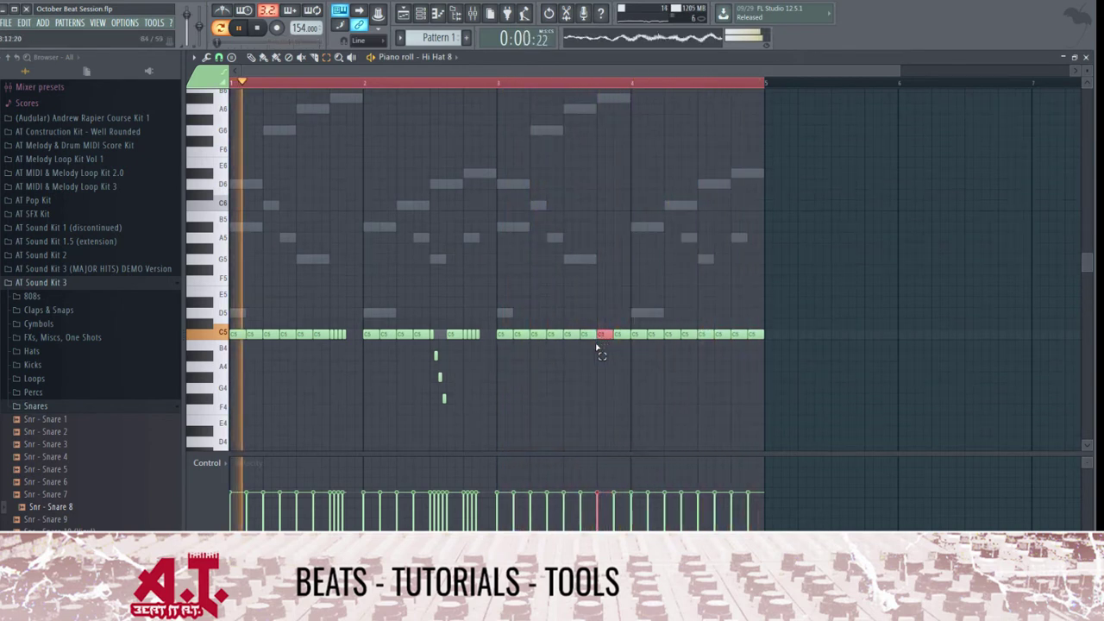
key("ctrl+u")
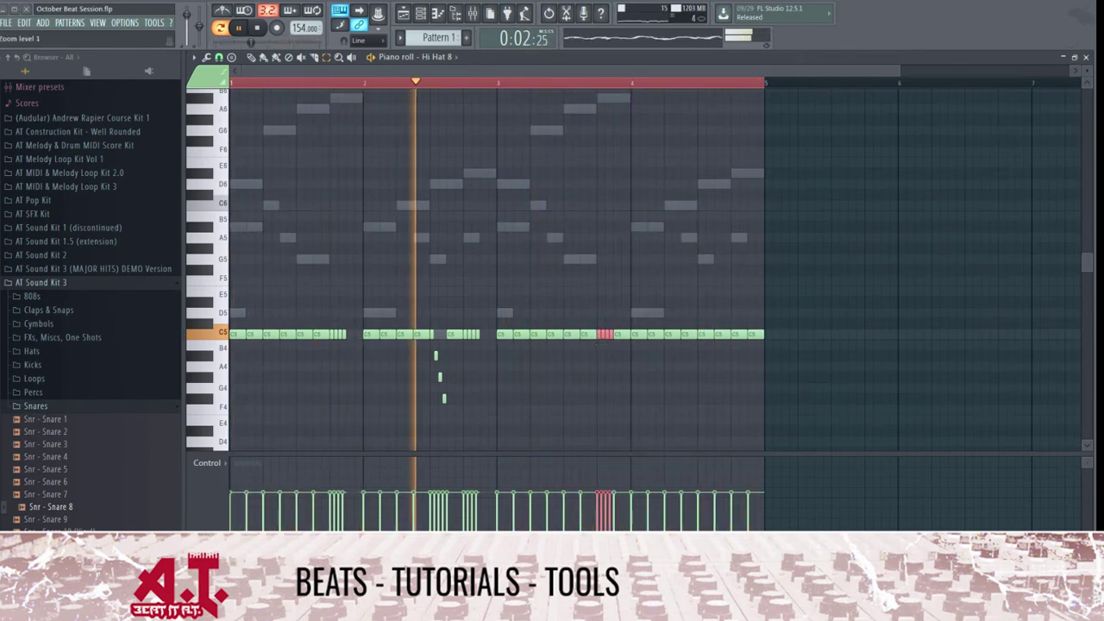
key("ctrl+u")
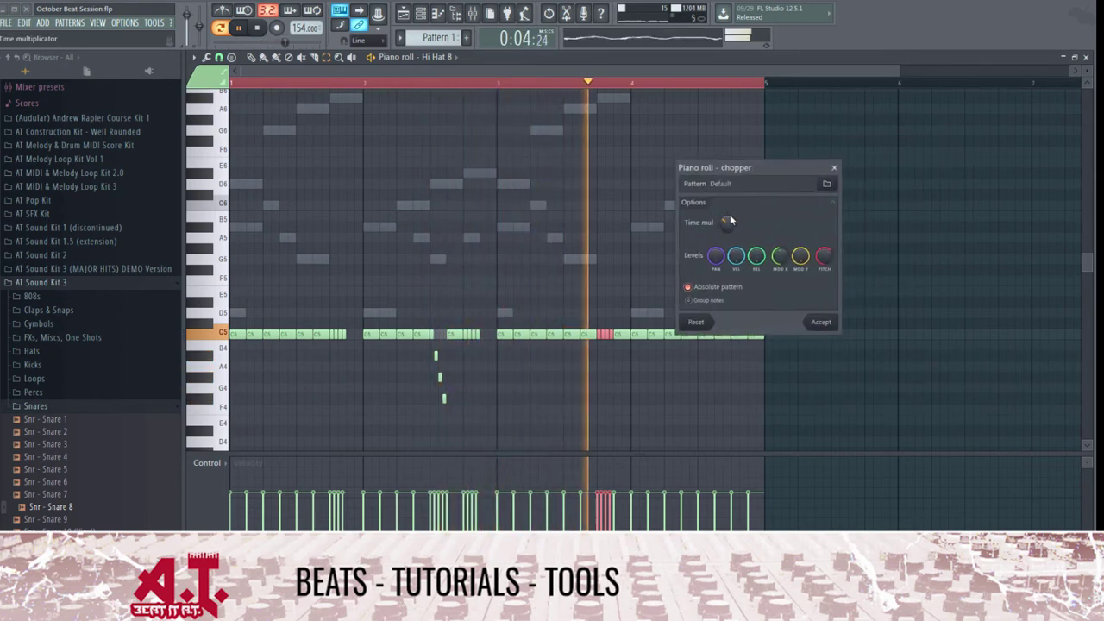
left_click(821, 323)
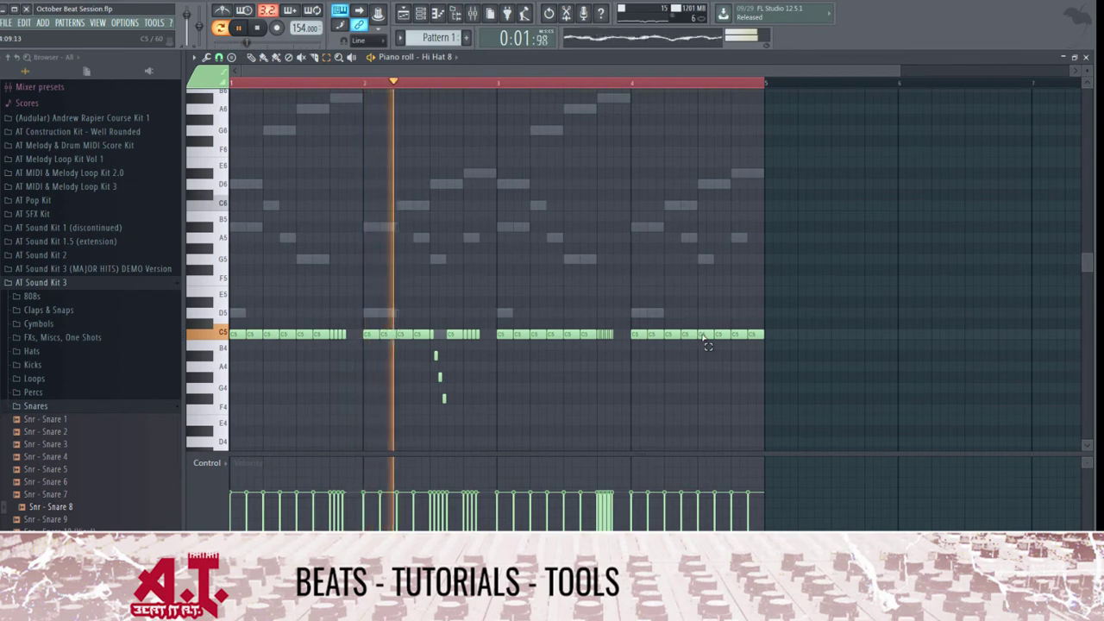
- Build a short five-hit Hi Hat 8 run descending from C5 to G4 on beat 3 of bar 4 and duplicate it half a beat on
scroll(657, 379, "up", 1)
scroll(657, 379, "up", 1)
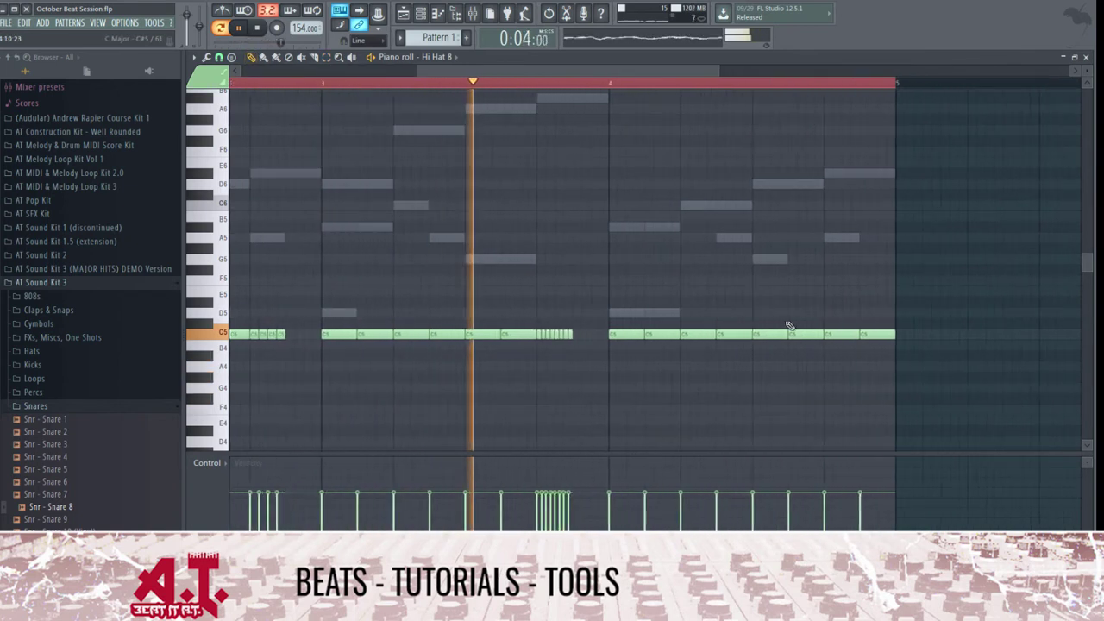
key("space")
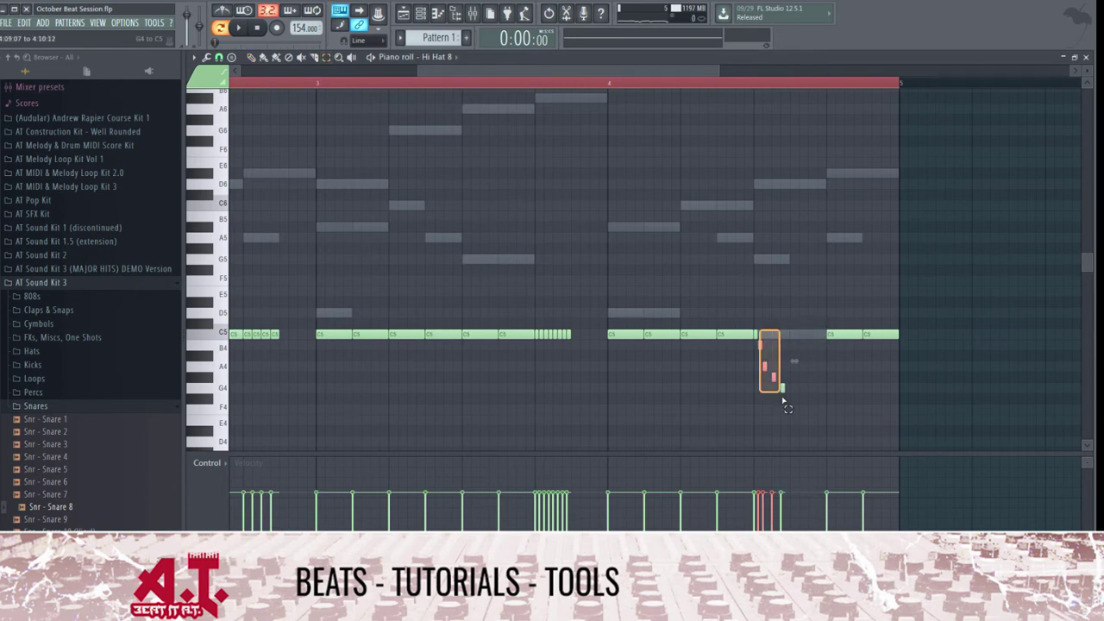
left_click_drag(785, 396, 757, 323)
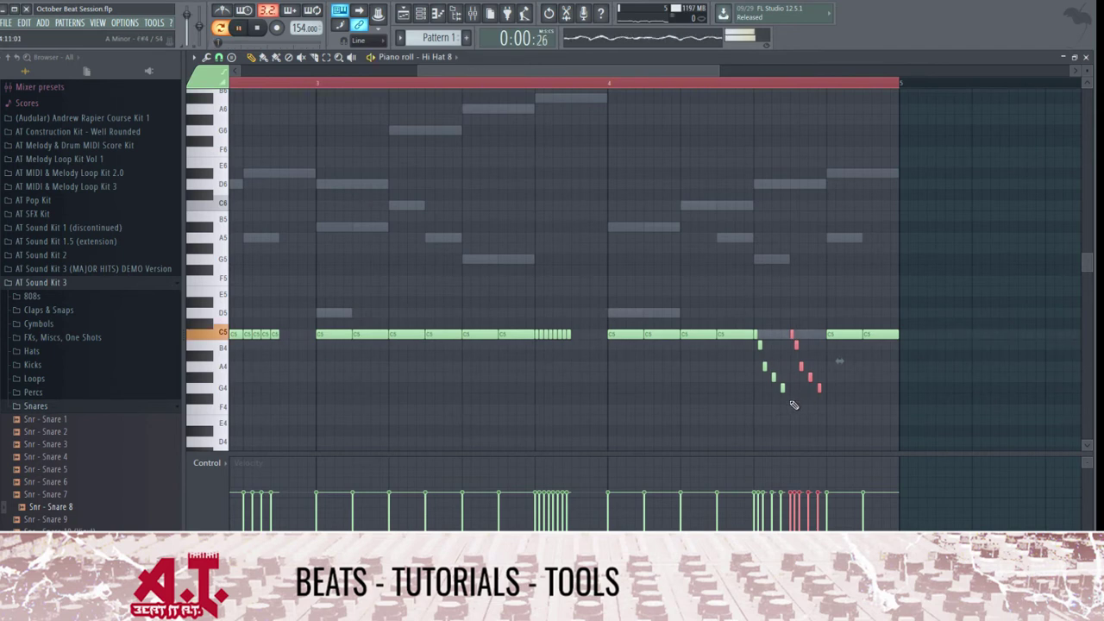
left_click(843, 370)
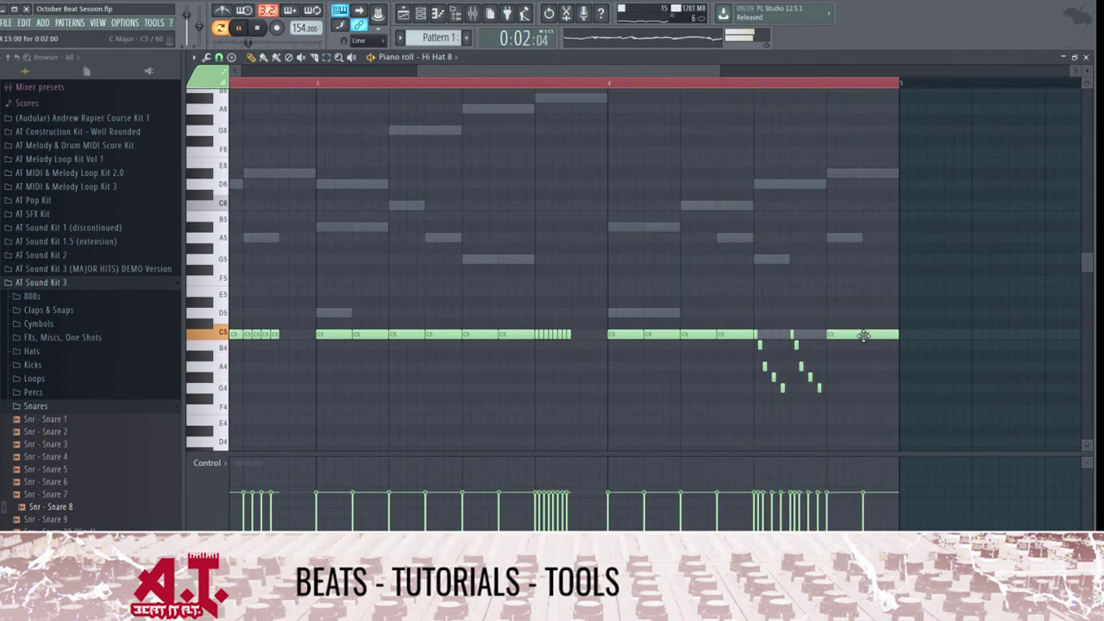
- Build a roll of four short C5 hits on beat 4 of bar 4 and delete the last note of the bar
left_click_drag(860, 336, 830, 336)
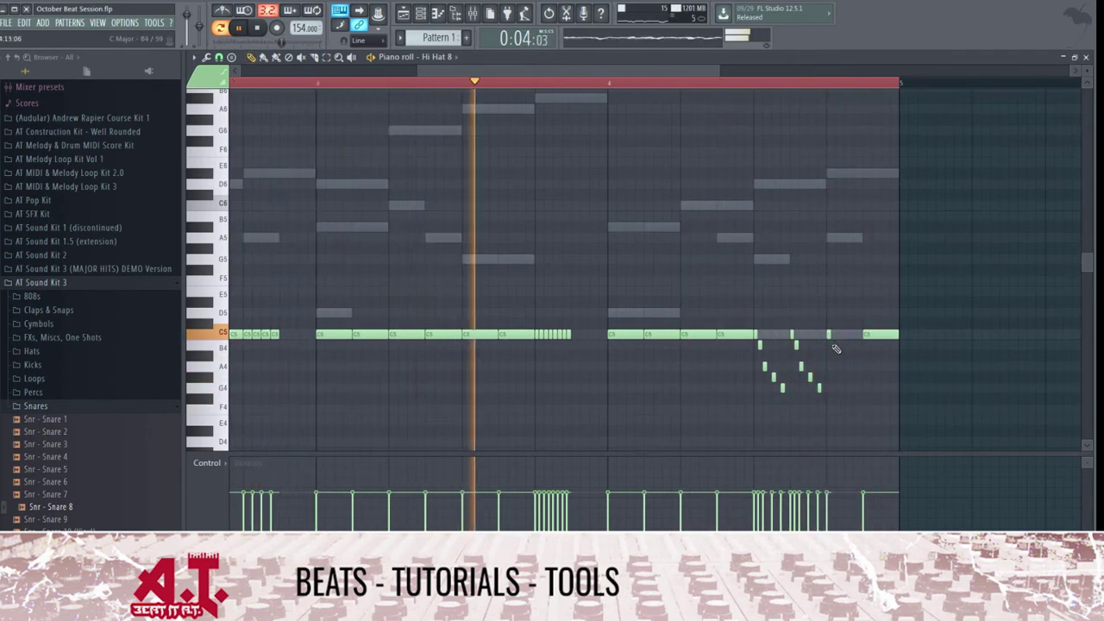
left_click(835, 335)
left_click(845, 334)
left_click(855, 335)
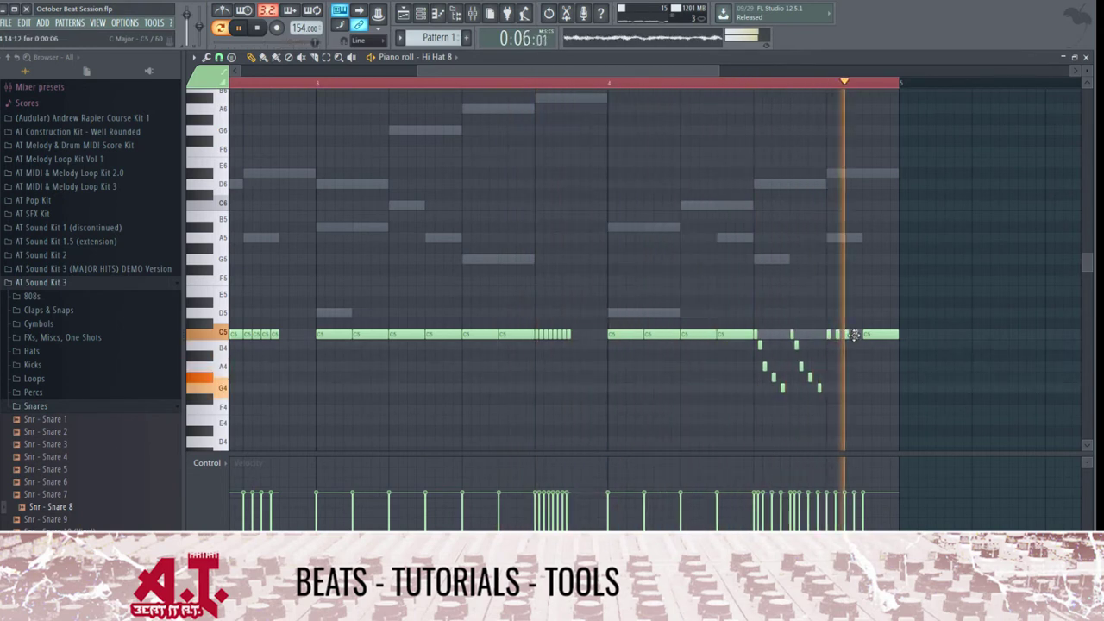
- Lower the last two hits of both descending Hi Hat 8 runs in bar 4 to G4 and F4
scroll(860, 351, "down", 3)
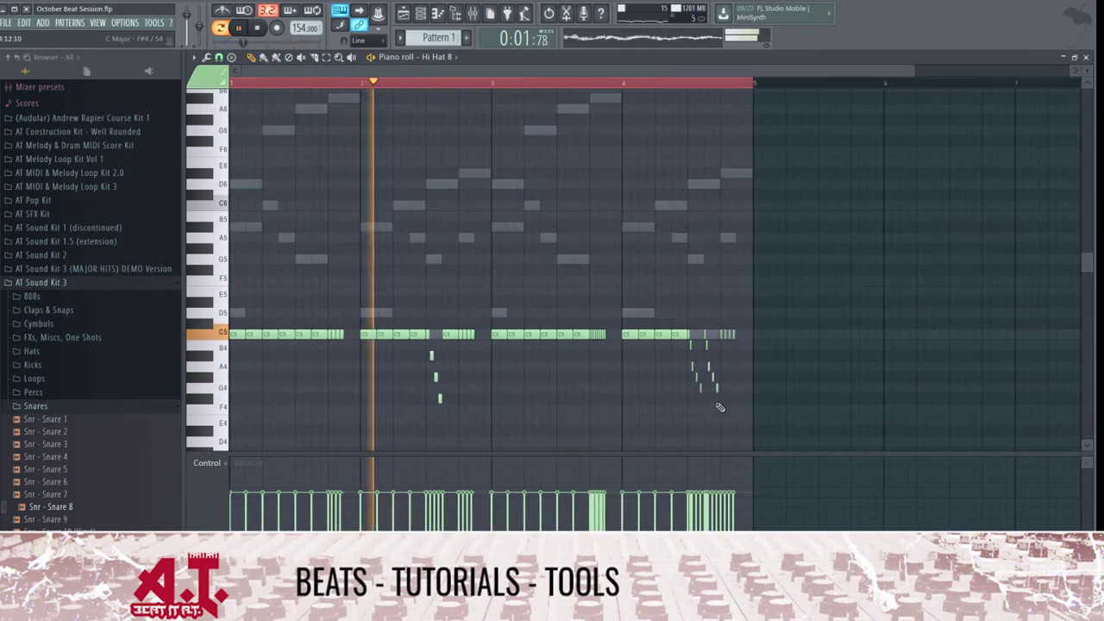
left_click_drag(697, 373, 724, 395)
key("shift+Down")
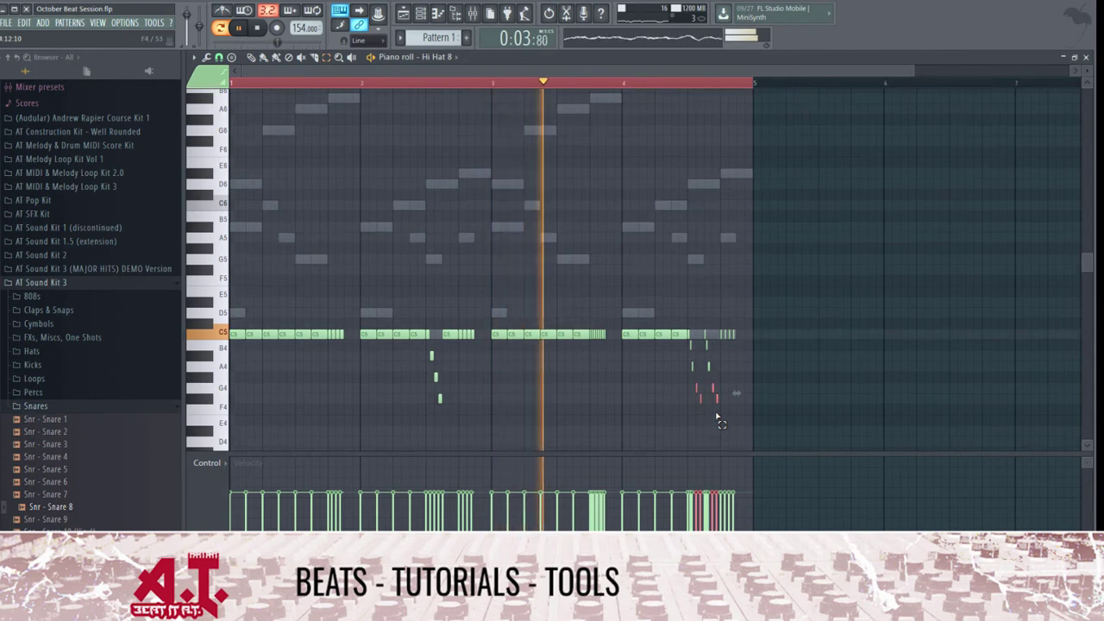
left_click(709, 412, "ctrl")
left_click_drag(693, 399, 752, 408)
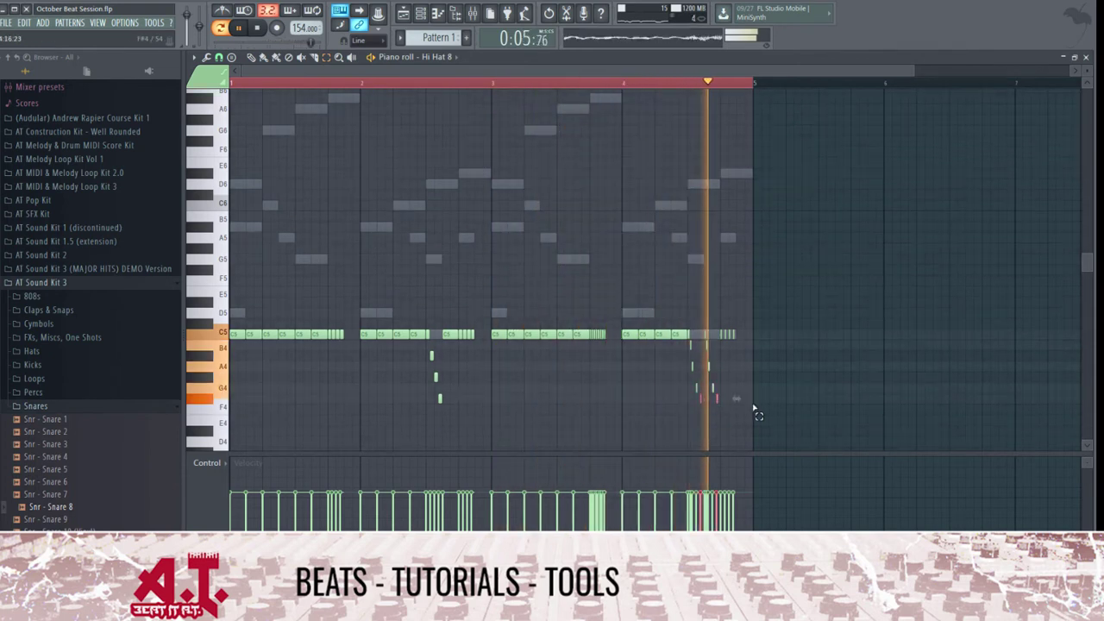
key("shift+Down")
left_click(757, 406)
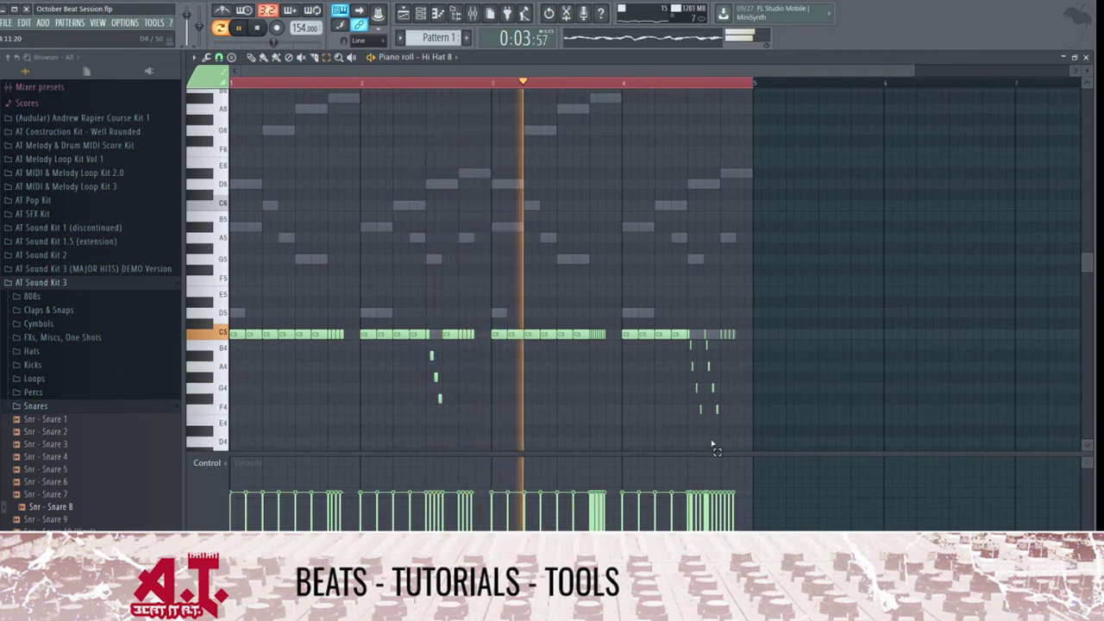
- Draw a rising velocity ramp across both descending Hi Hat 8 runs in bar 4
left_click_drag(690, 336, 719, 430)
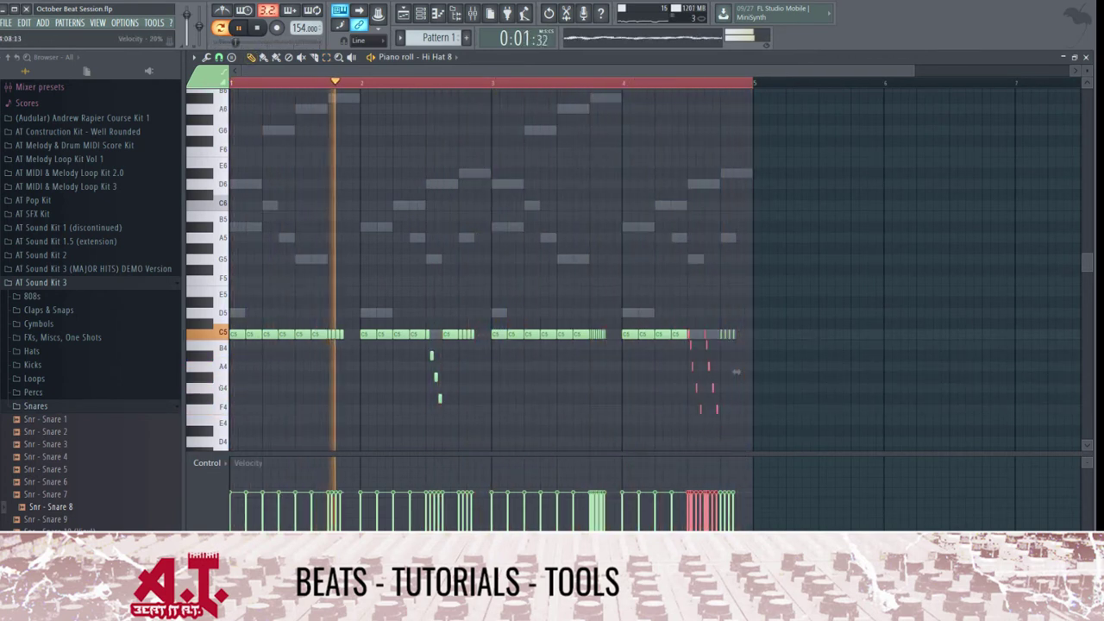
mouse_move(688, 552)
left_mouse_down()
mouse_move(712, 480)
mouse_move(717, 492)
left_mouse_up()
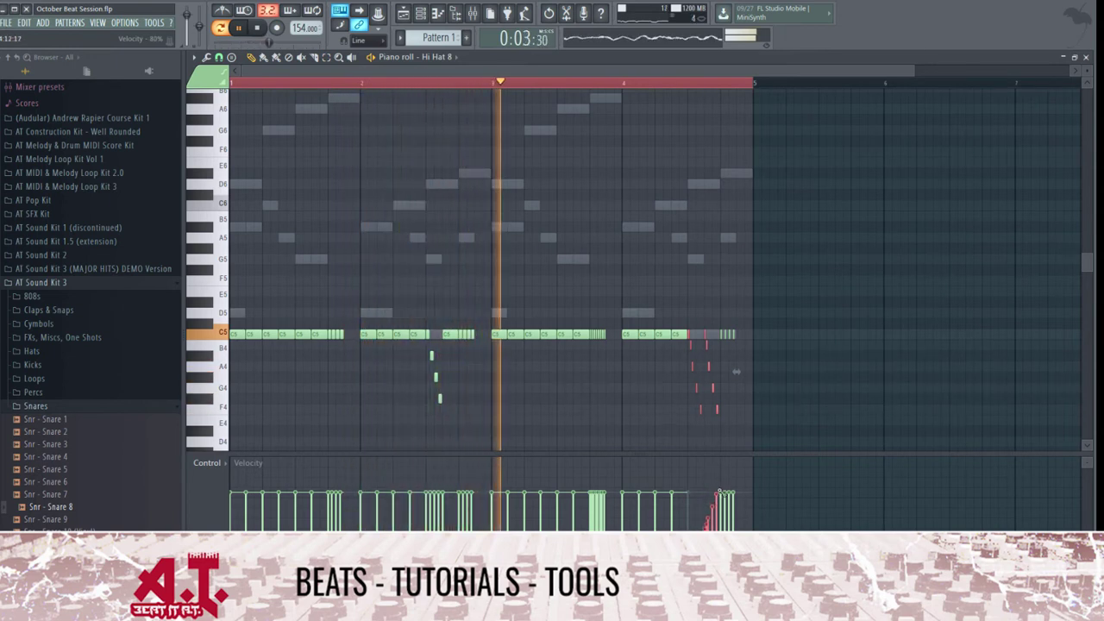
right_click(739, 422)
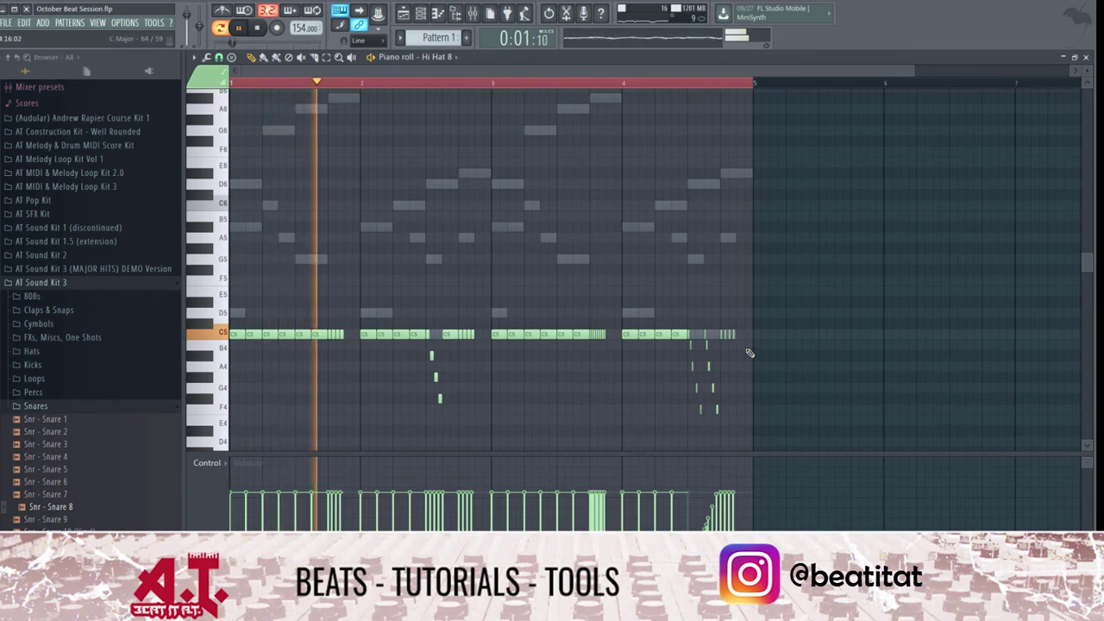
- Fill beat 3 of bar 4 with evenly spaced short C5 hits and give only the descending run notes low, rising velocities
scroll(699, 324, "up", 2)
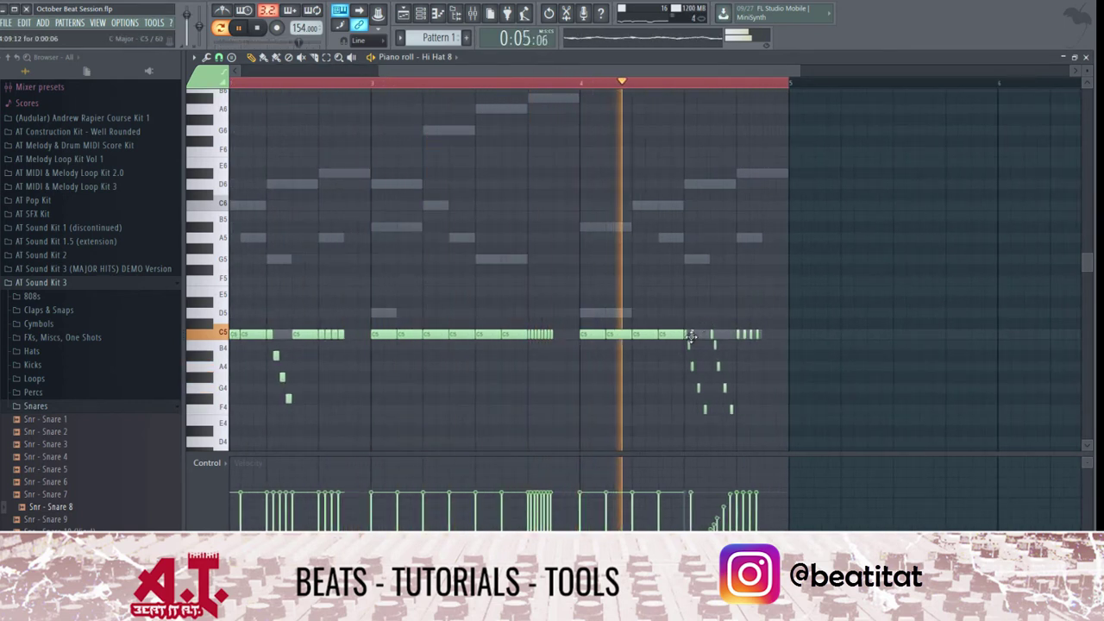
left_click_drag(699, 337, 697, 340)
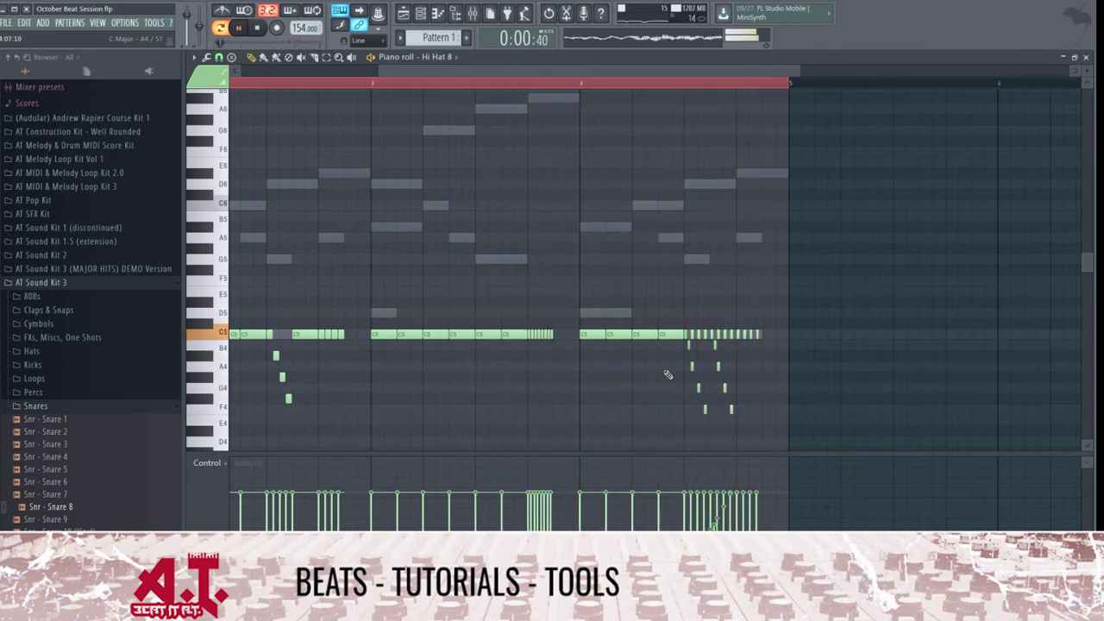
left_click_drag(754, 435, 672, 339)
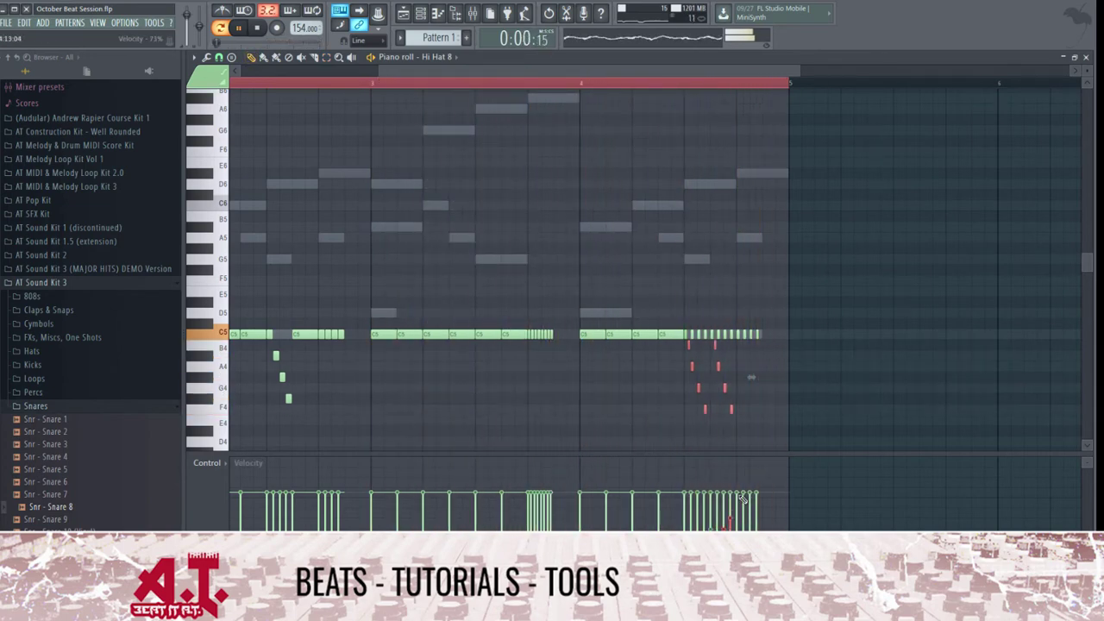
key("Escape")
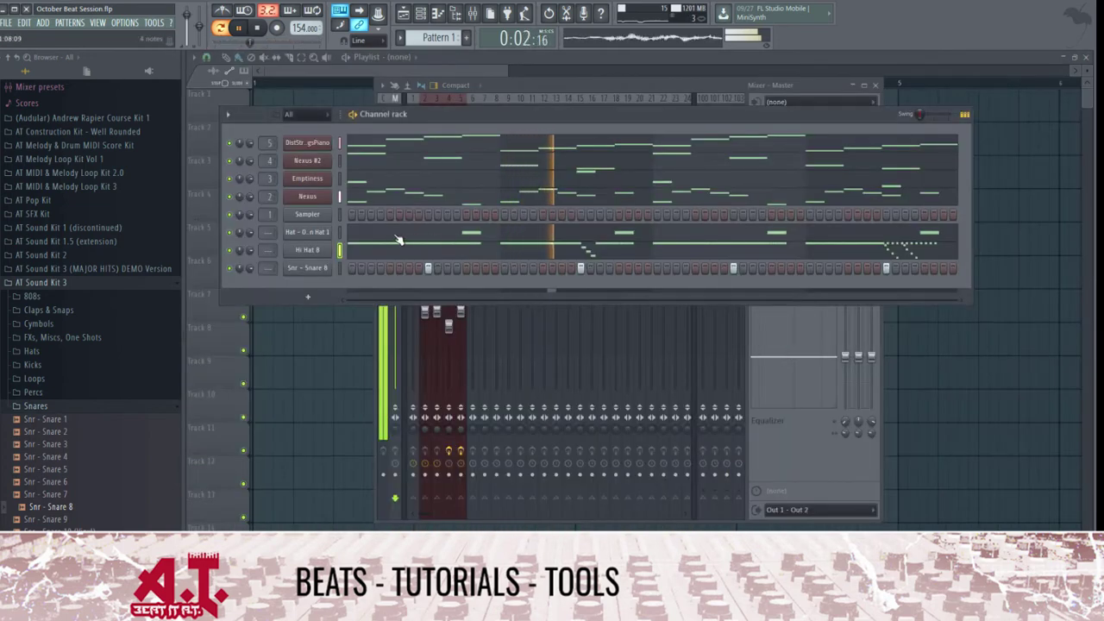
- Route Hi Hat 8 to mixer track 6 and lower that track's volume
left_click(325, 250)
left_click(569, 211)
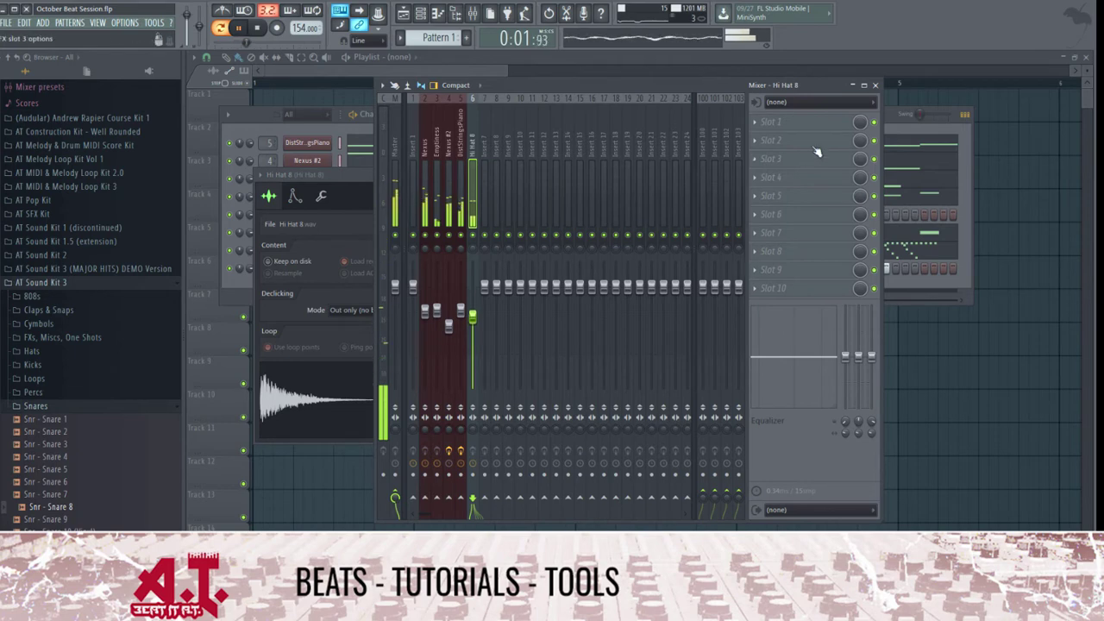
left_click(875, 86)
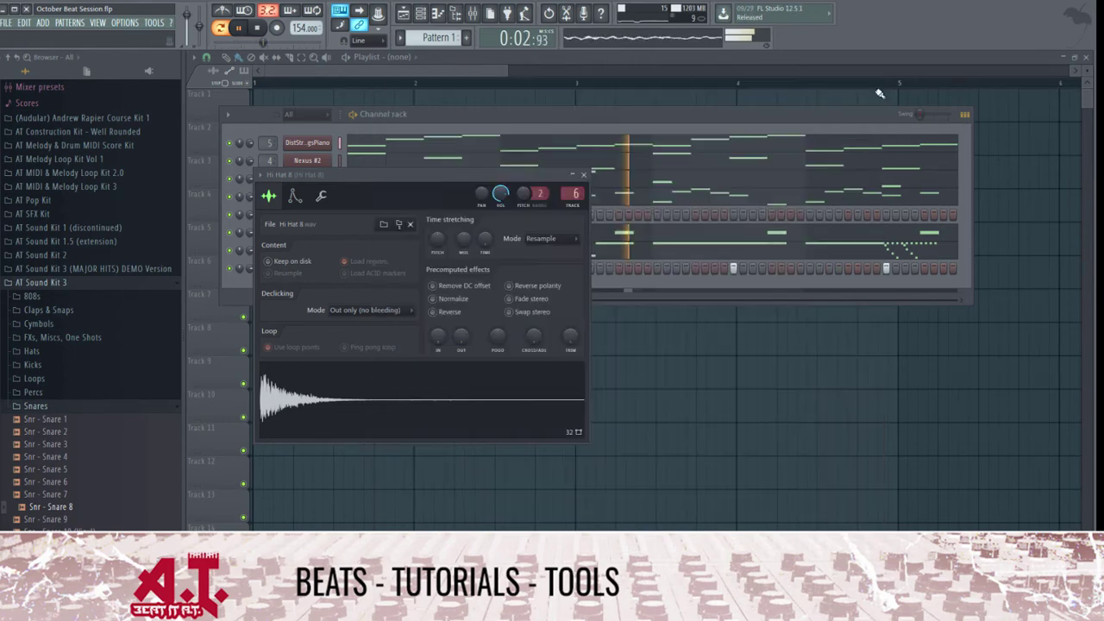
left_click(583, 175)
- Route Snr - Snare 8 to mixer track 7 and load Fruity Parametric EQ 2 in its first effect slot
left_click(315, 268)
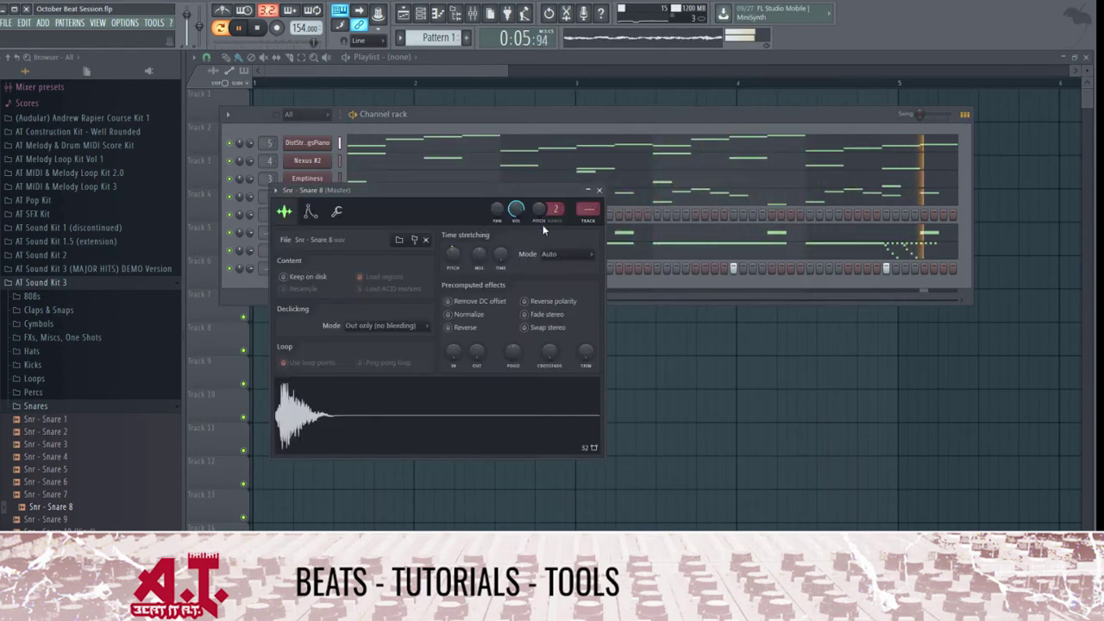
key("ctrl+l")
left_click(764, 127)
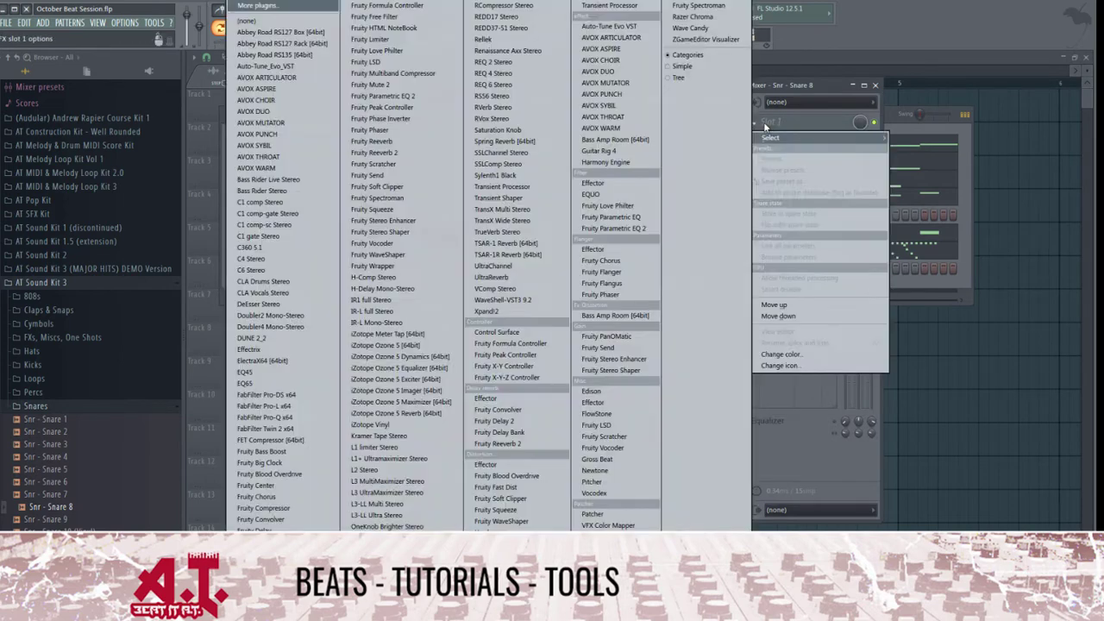
left_click(614, 229)
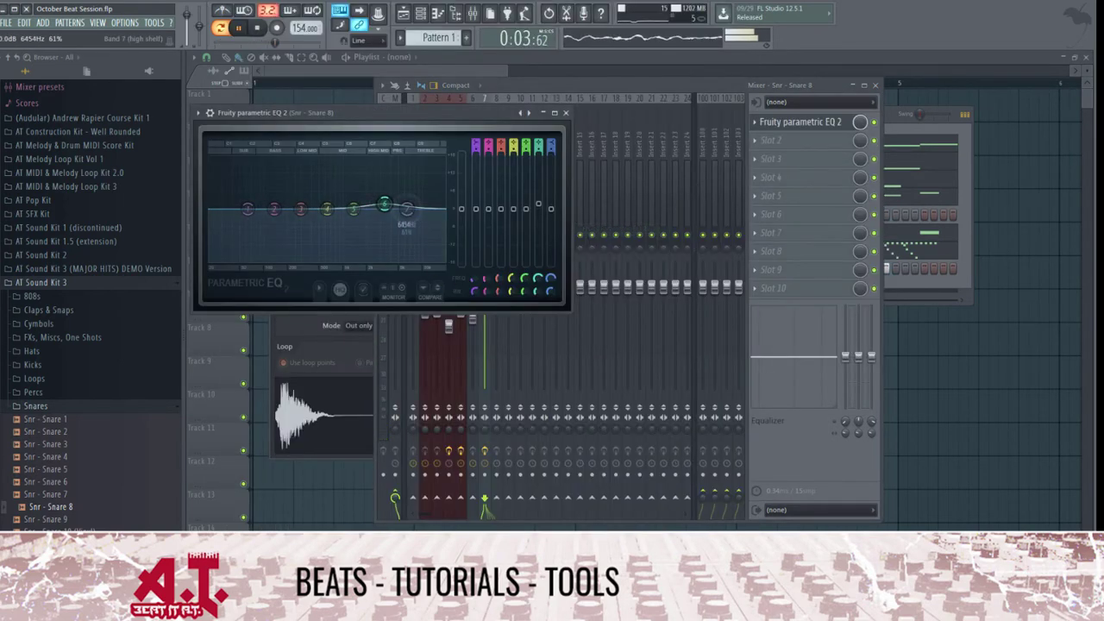
- Shape the snare's EQ by boosting bands 5 and 6, cutting the band 7 high shelf and making band 1 a high-pass
left_click_drag(406, 208, 445, 231)
left_click_drag(346, 205, 400, 197)
left_click_drag(476, 145, 476, 158)
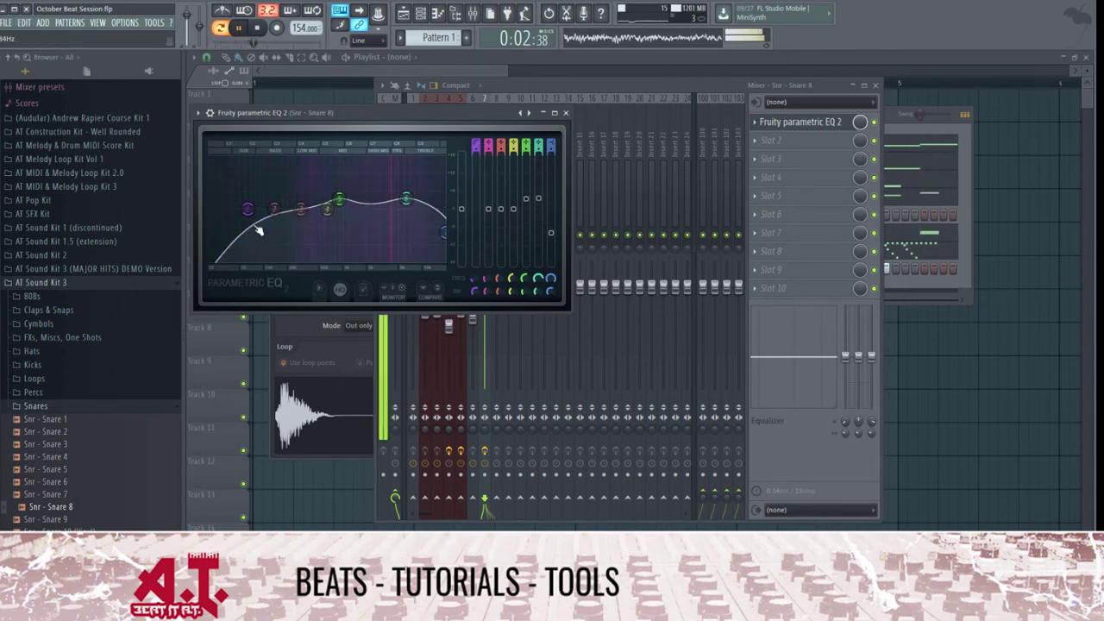
left_click(565, 112)
- Lower the volume of the Nexus, Emptiness, Nexus #2 and DistStringsPiano mixer tracks together slightly
left_click(462, 212)
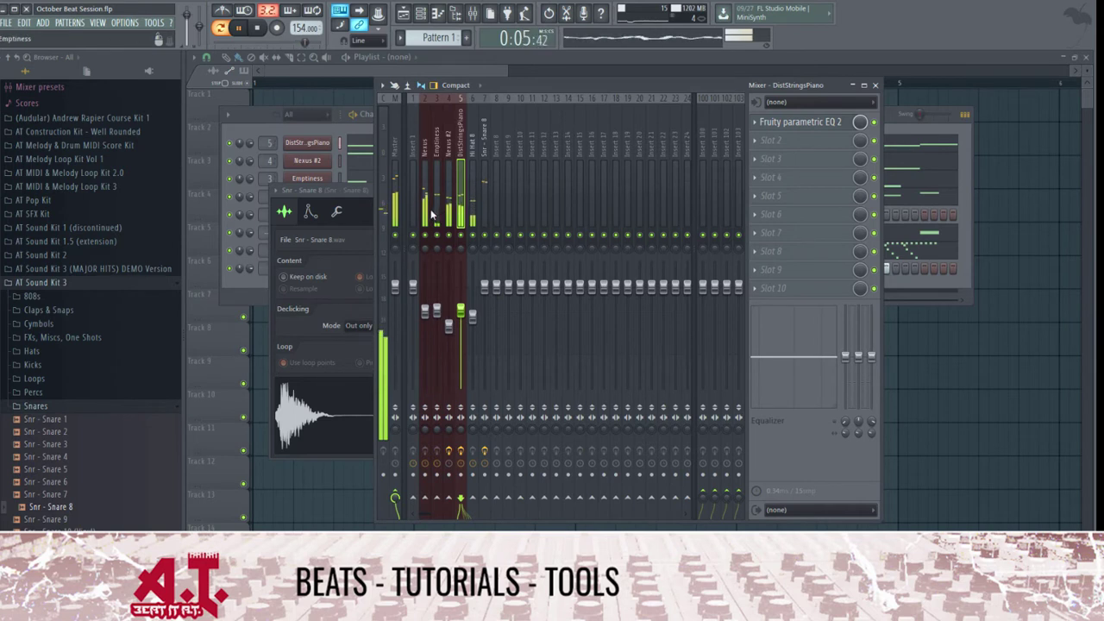
left_click_drag(425, 214, 452, 215)
left_click(435, 331)
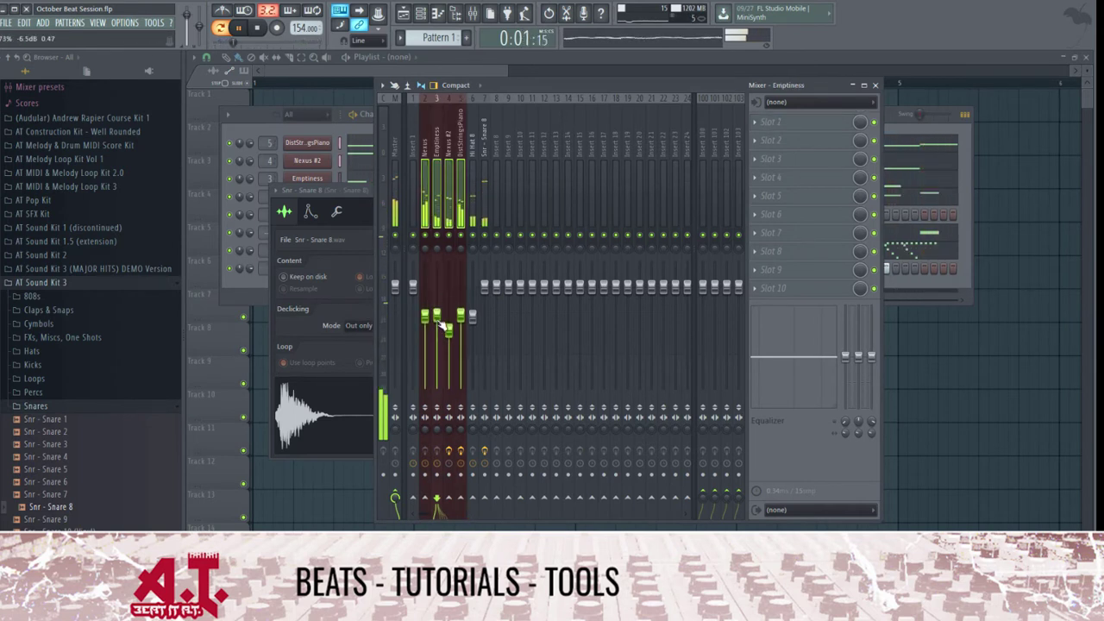
left_click(451, 184)
- Lower the volume of the Hi Hat 8 mixer track slightly
left_click(472, 190)
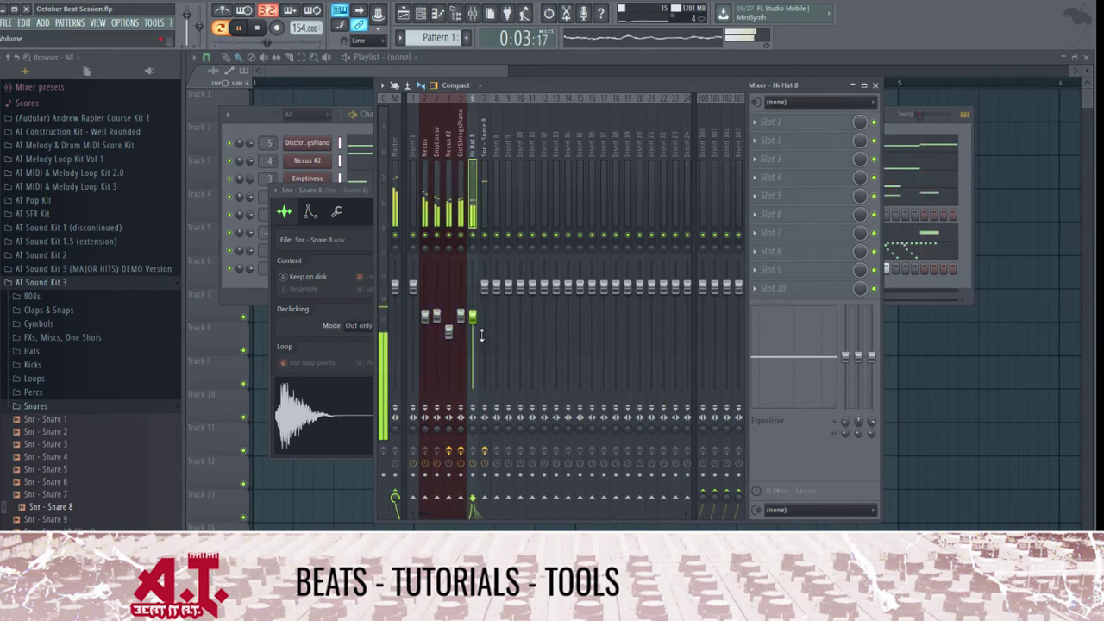
left_click(246, 283)
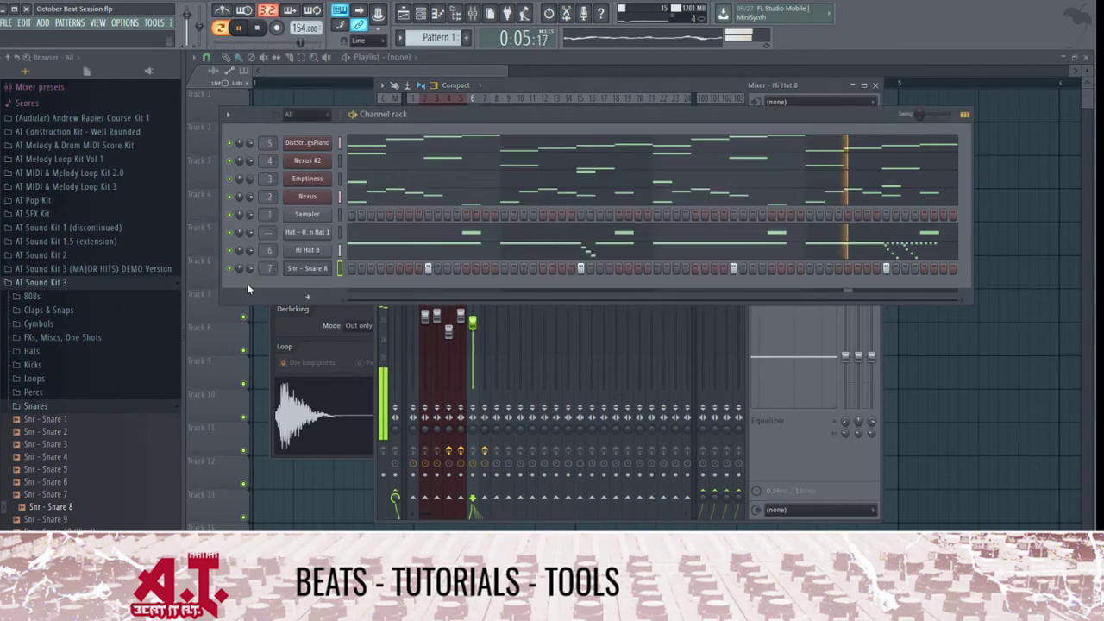
- Audition the trap kicks in AT Sound Kit 3 and add K - Trap Kick 2 as a new channel below the snare
left_click(33, 365)
left_click(55, 480)
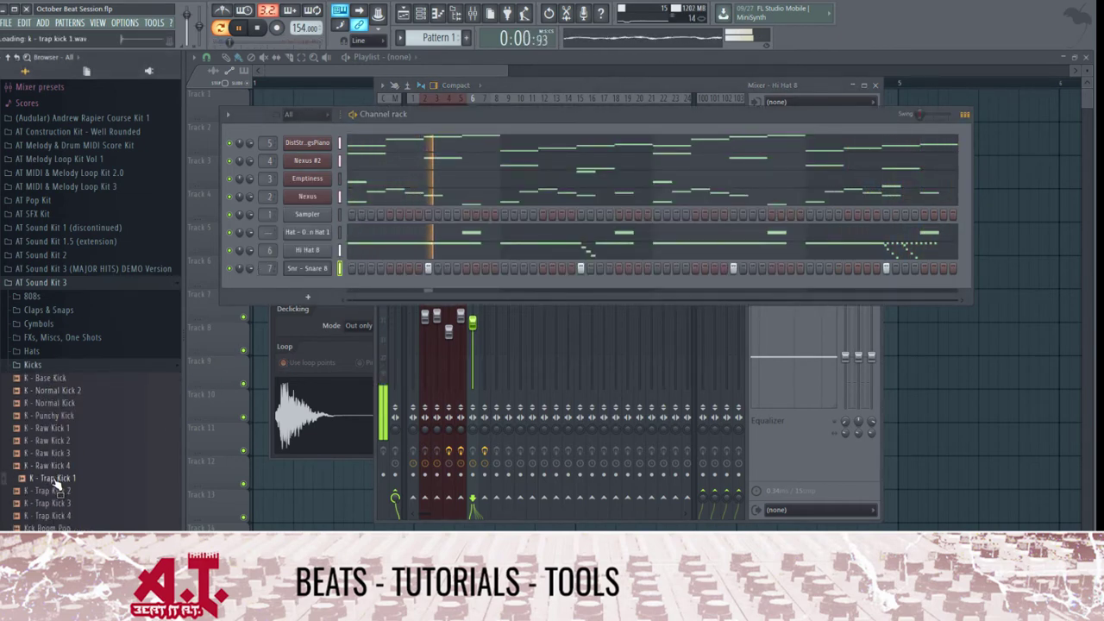
left_click(60, 491)
left_click(70, 504)
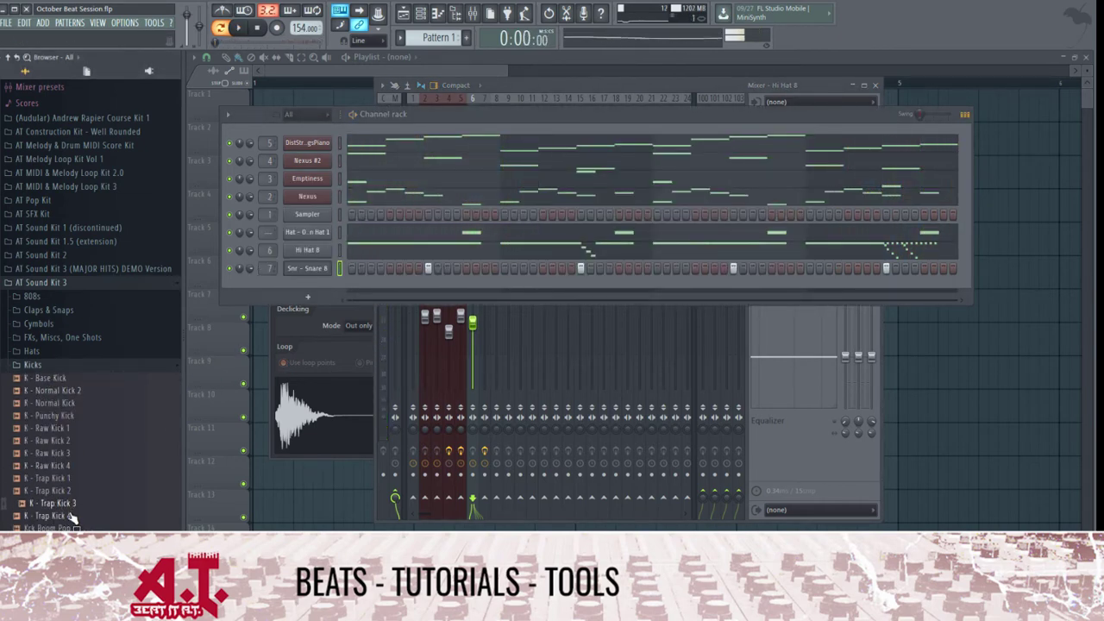
left_click_drag(310, 302, 327, 289)
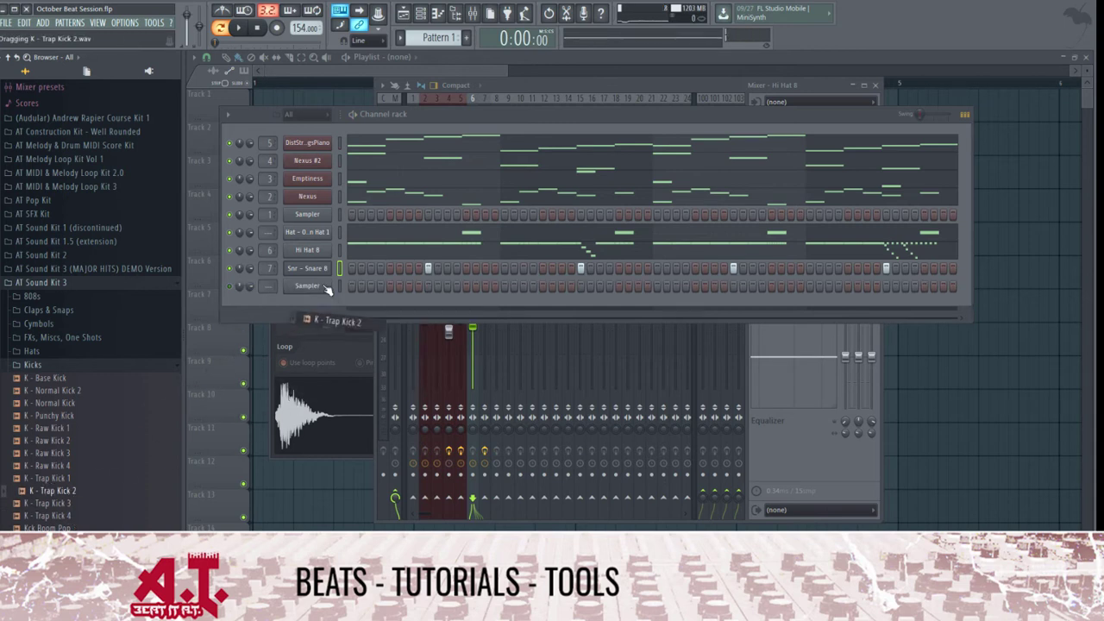
- Program K - Trap Kick 2 hits on steps 1, 7, 21, 33, 39 and 53 of the pattern
left_click(409, 287)
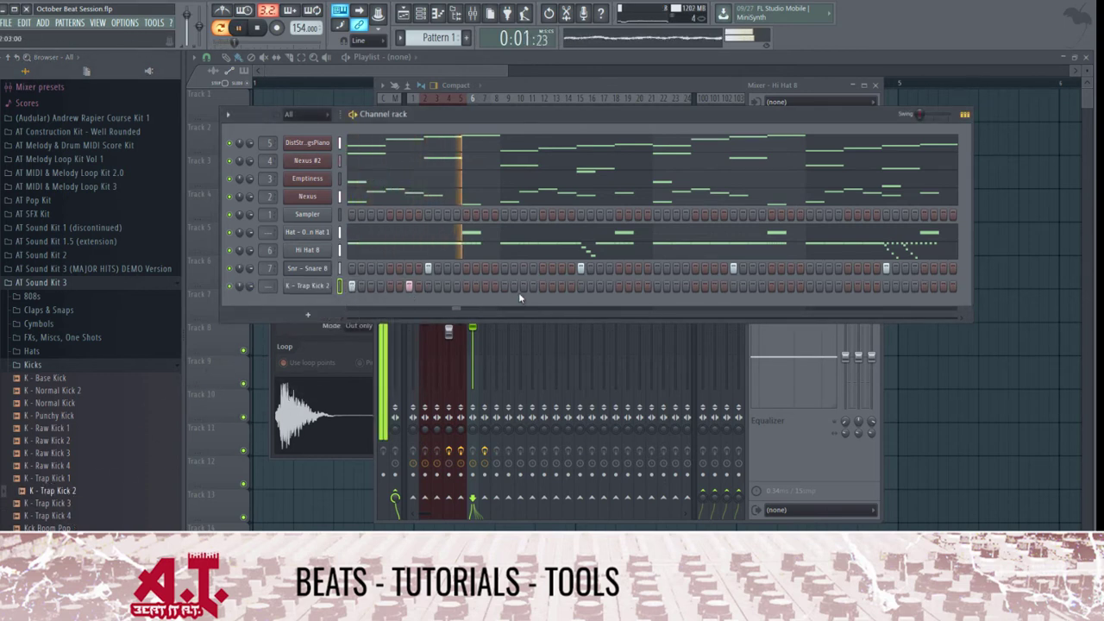
left_click(543, 287)
left_click(658, 287)
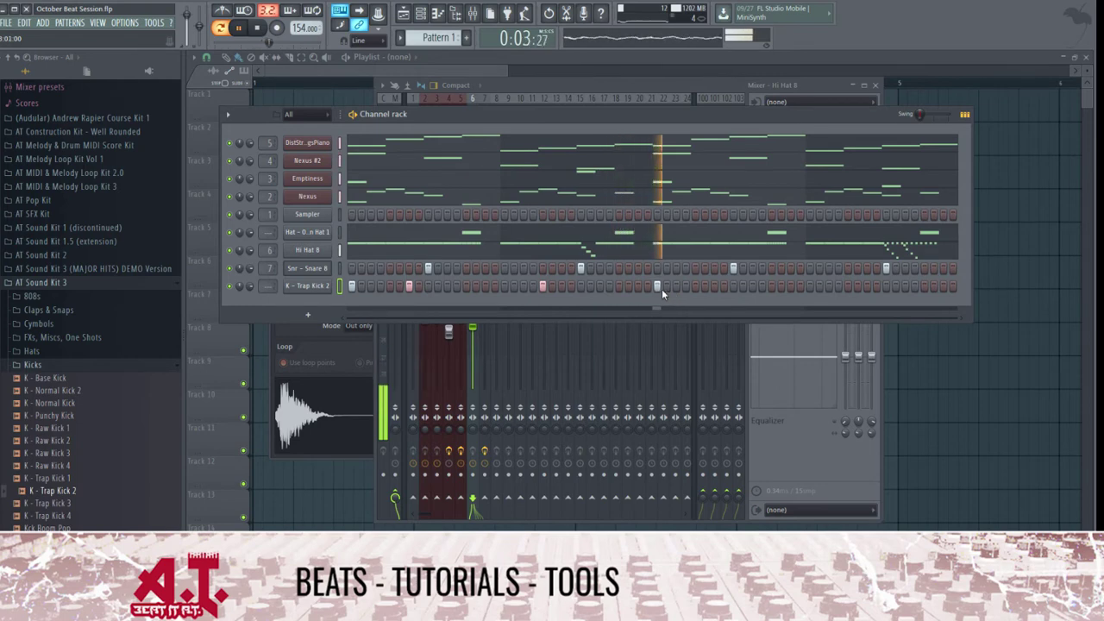
left_click(715, 287)
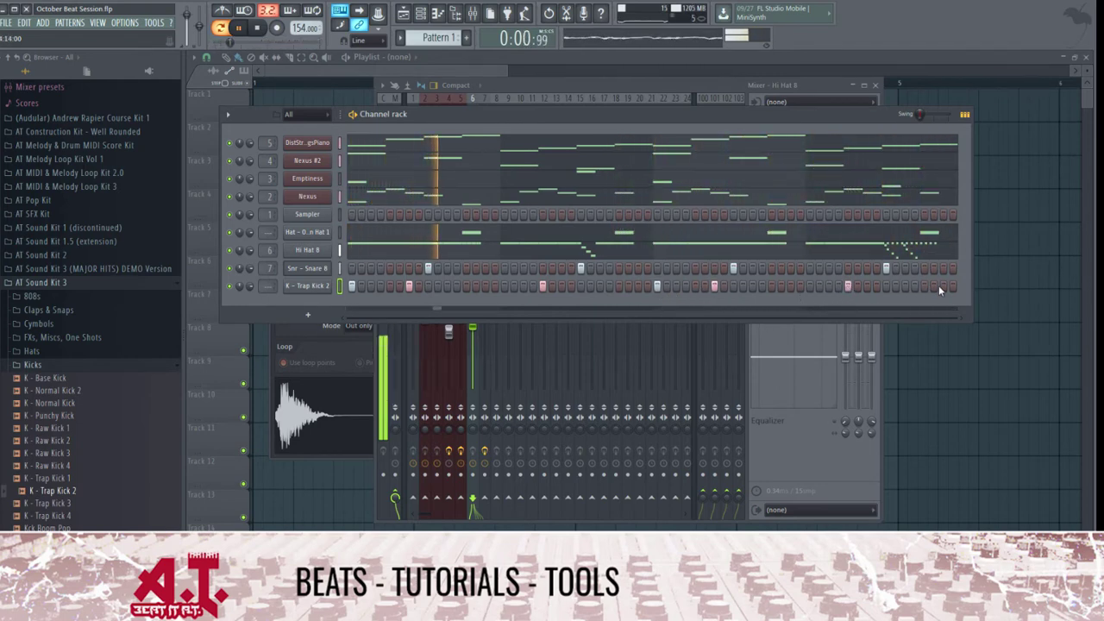
- Normalize the K - Trap Kick 2 sample and route the channel to mixer track 8
left_click(310, 286)
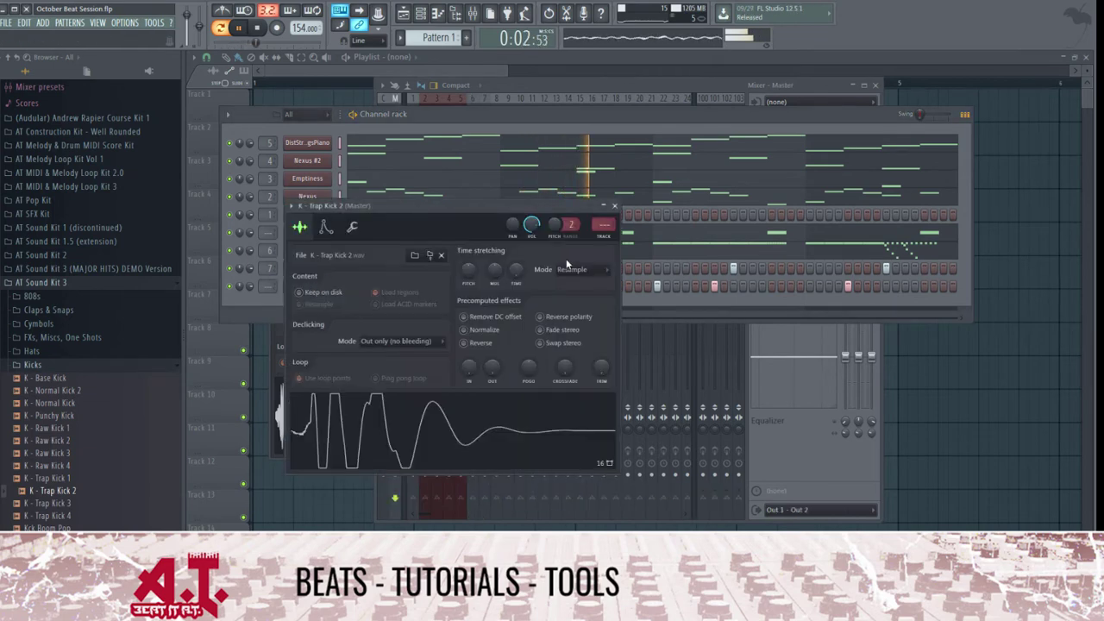
left_click(604, 228)
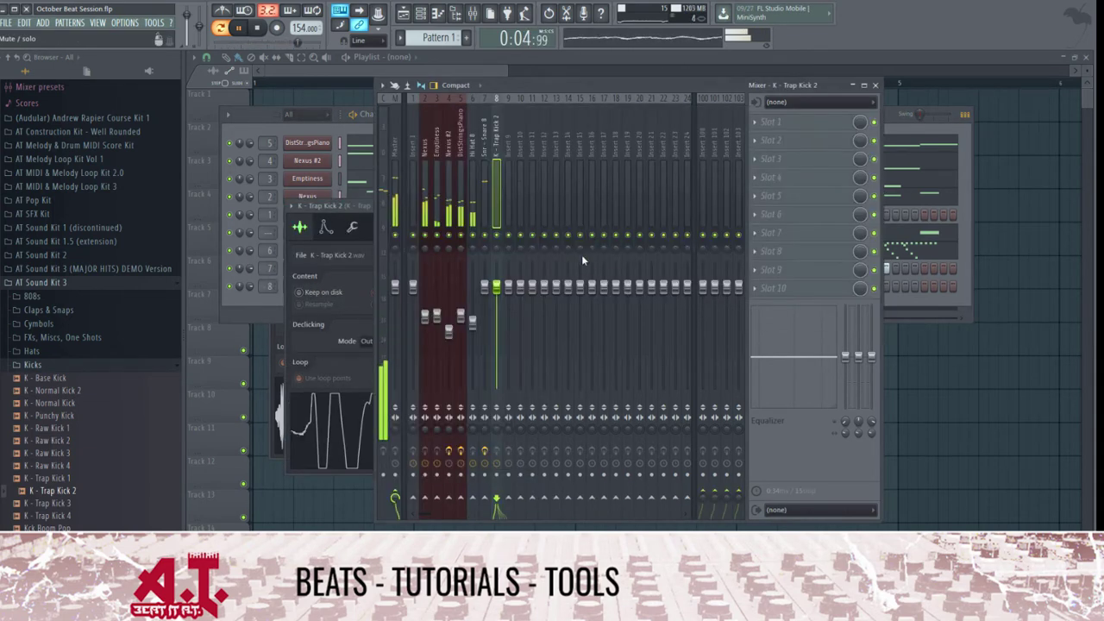
- Load Fruity Parametric EQ 2 in the kick track's first slot, cut band 1, boost bands 2 and 3, and low-pass with band 7
left_click(778, 124)
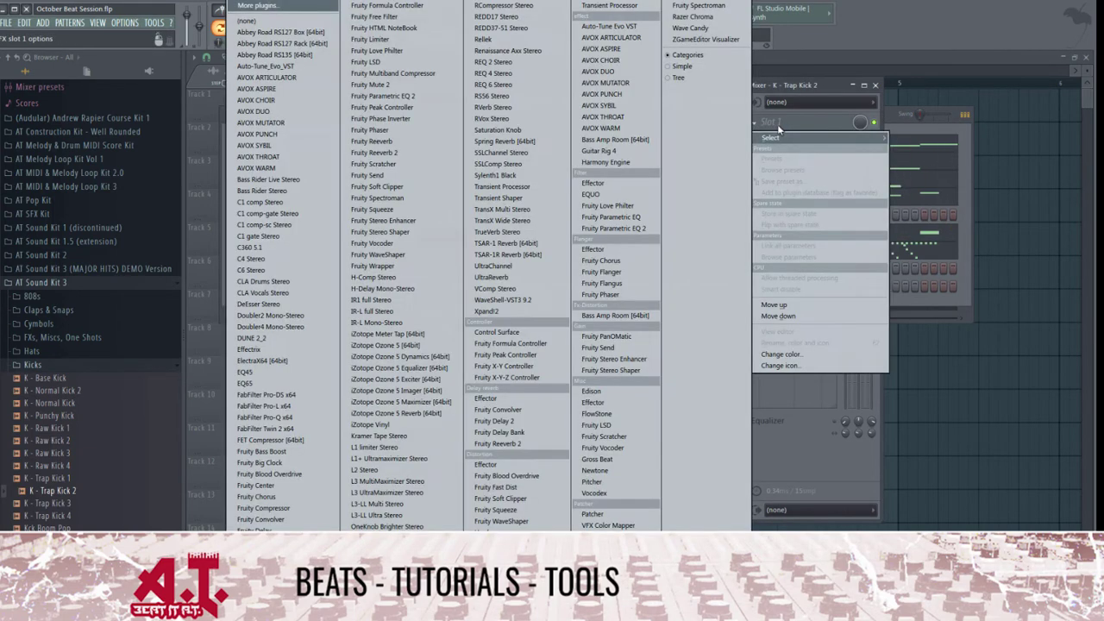
left_click(612, 228)
left_click_drag(305, 240, 329, 231)
left_click_drag(437, 241, 398, 292)
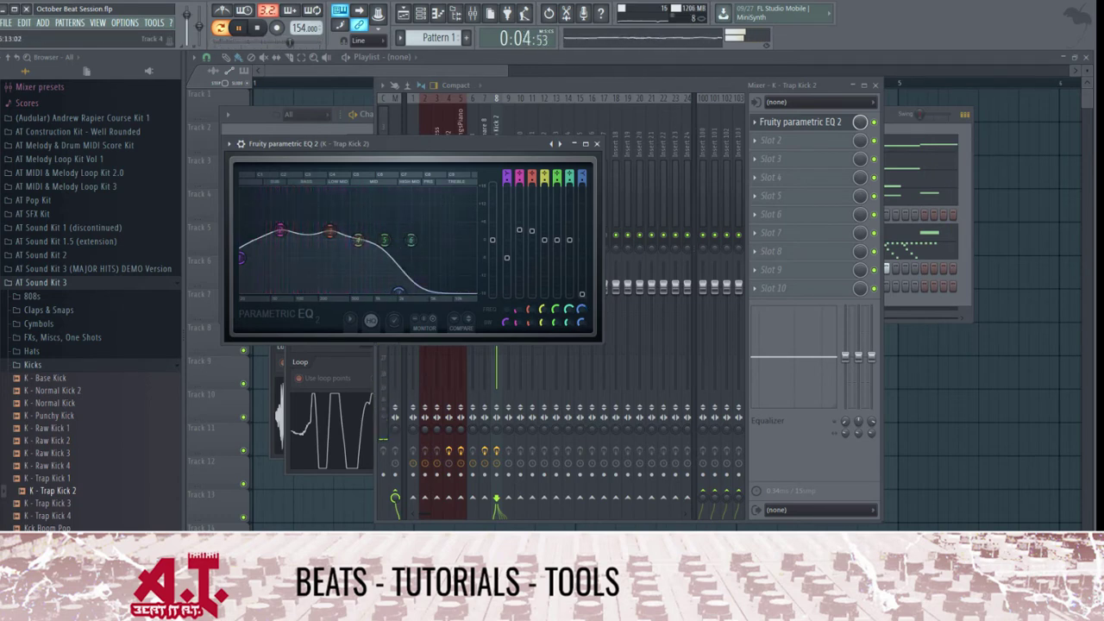
- Load Maximus in the kick track's second slot with the Kick pump preset and switch its High band off
left_click(776, 140)
mouse_move(770, 157)
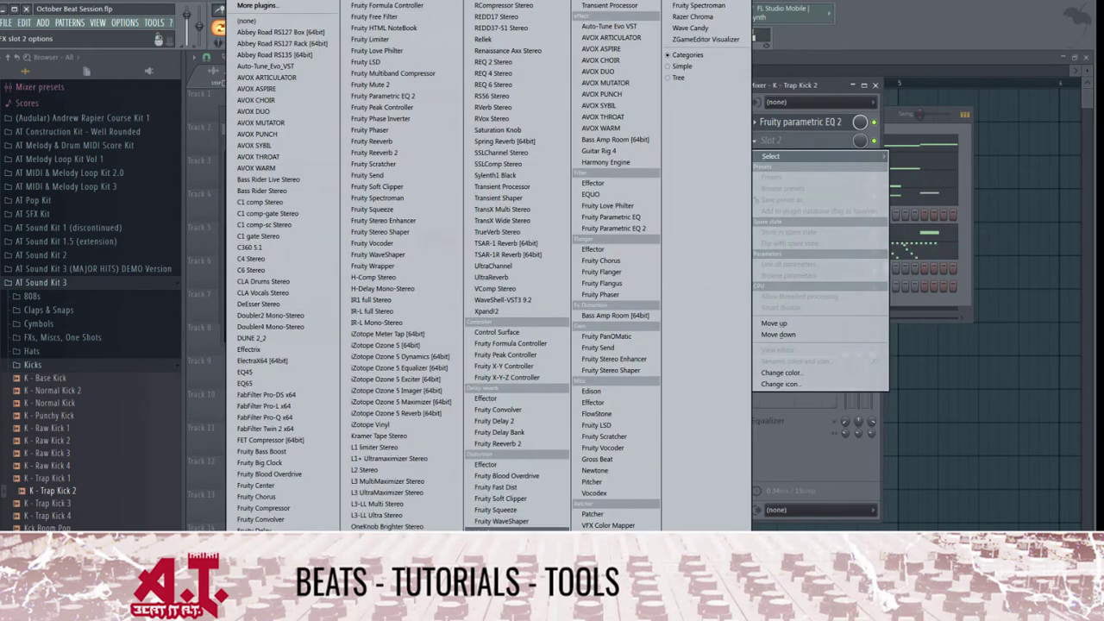
left_click(489, 594)
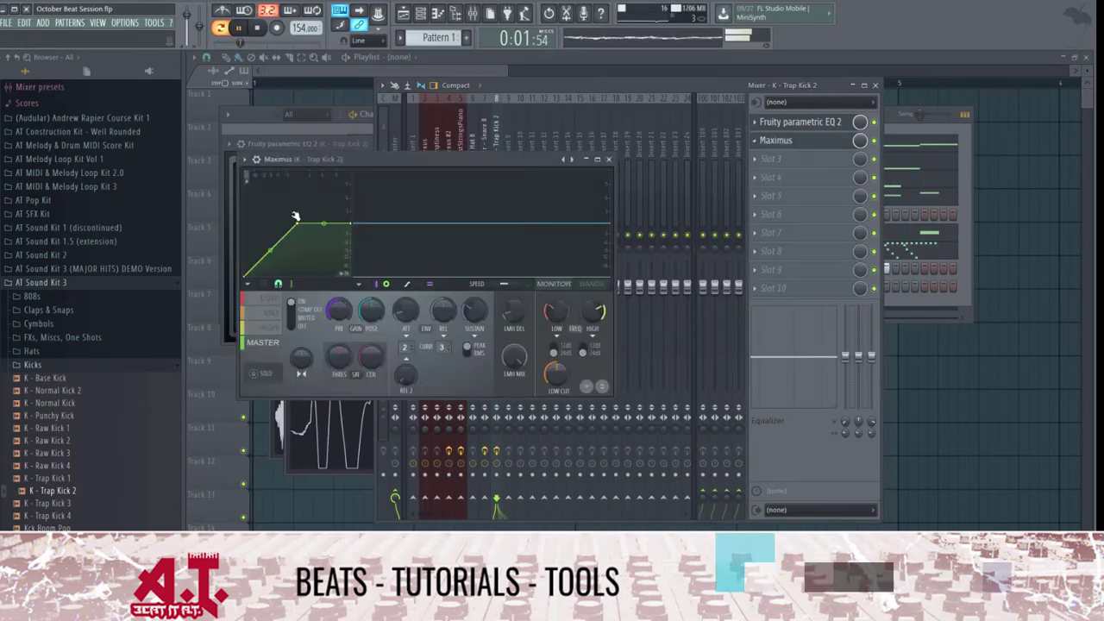
left_click(256, 161)
left_click(255, 162)
left_click(246, 161)
mouse_move(266, 196)
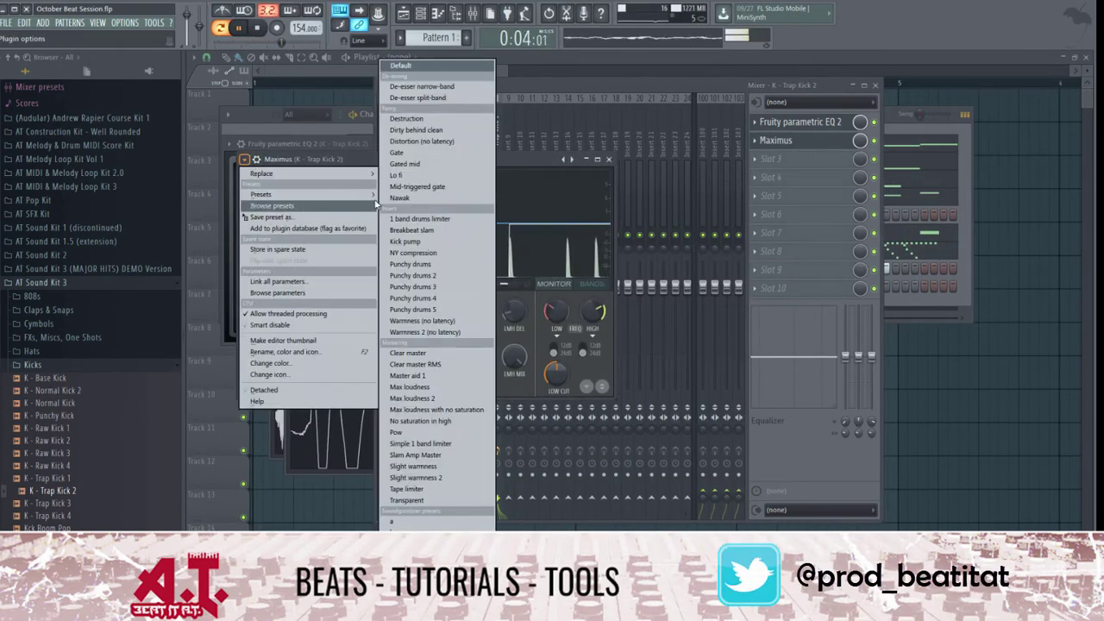
left_click(410, 243)
left_click(269, 328)
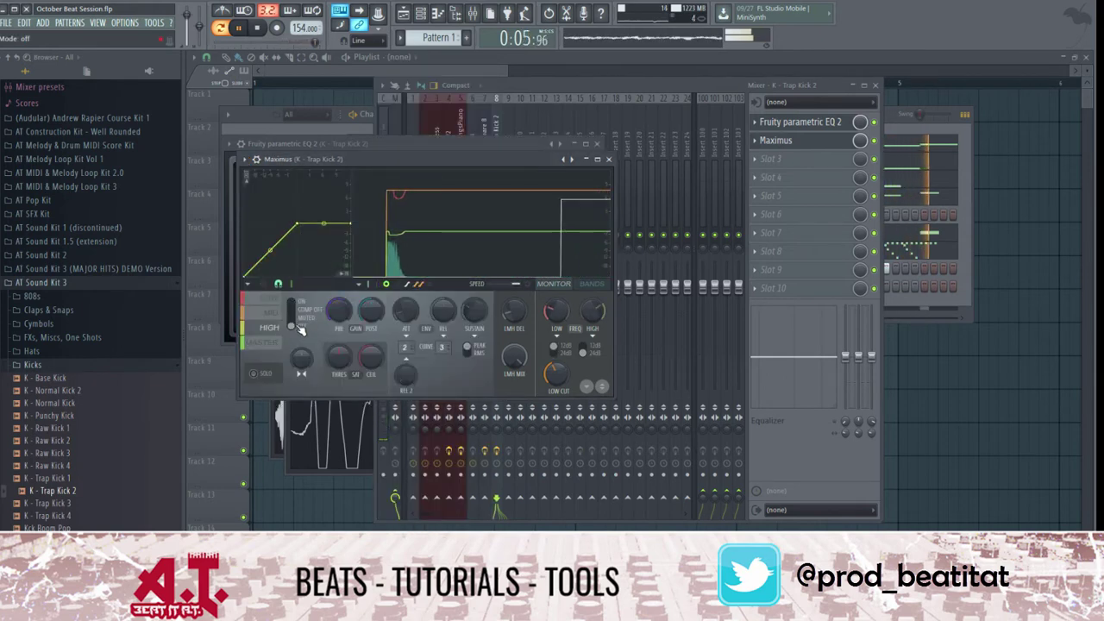
- Close the kick's effect windows and slightly lower the volumes of the K - Trap Kick 2 and Snr - Snare 8 mixer tracks
left_click(609, 159)
left_click(595, 143)
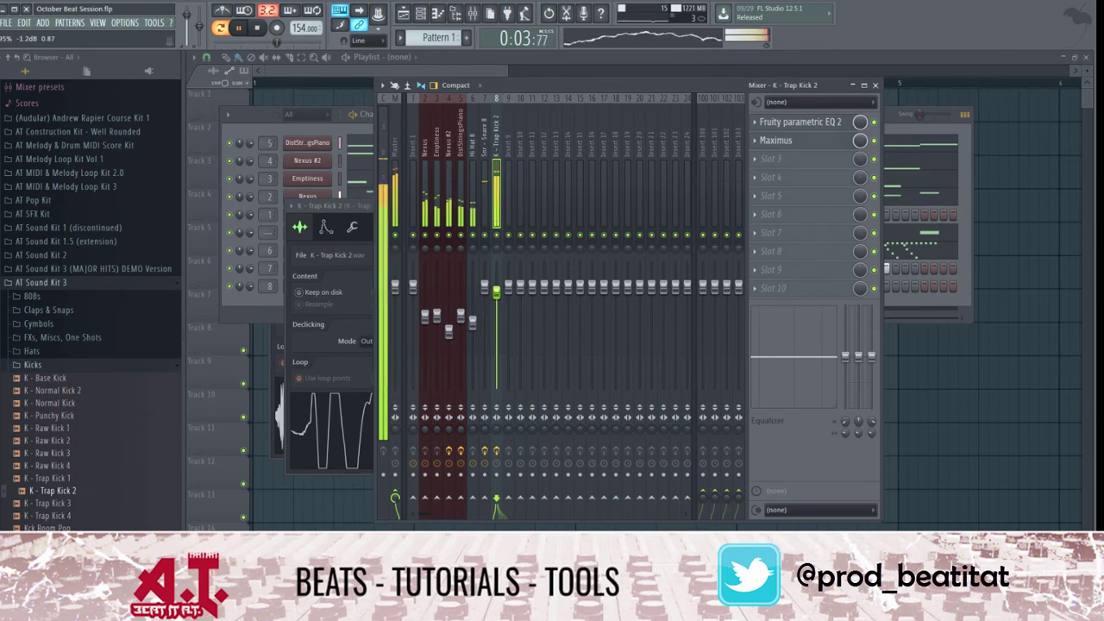
left_click_drag(485, 287, 485, 290)
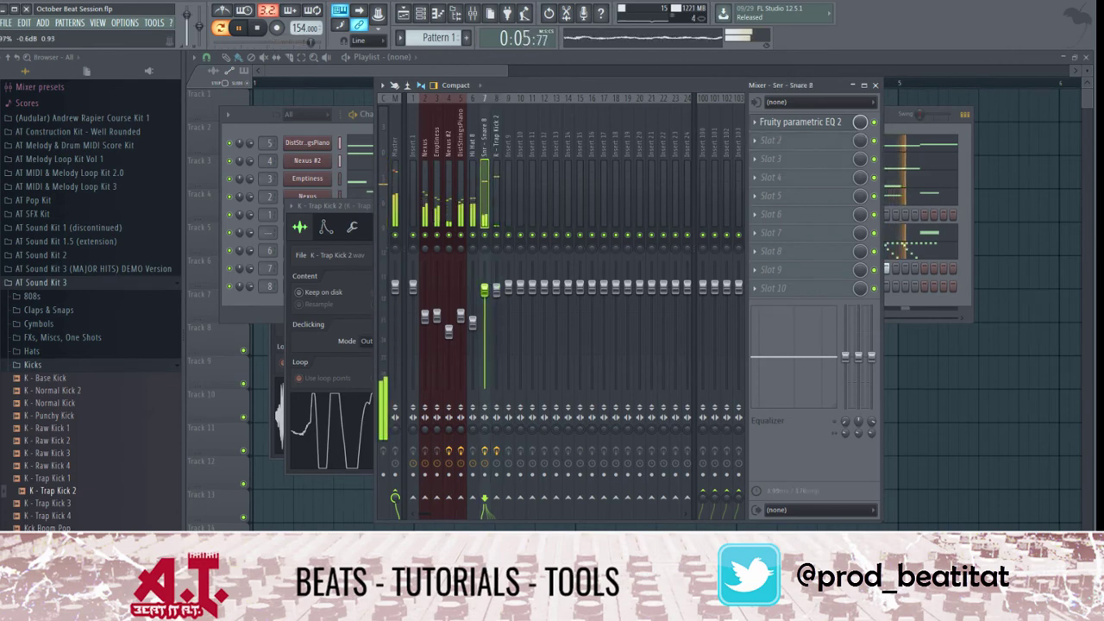
- Load Fruity Reeverb 2 in the snare track's second slot, adjust its mix level and return to the channel rack
left_click(770, 152)
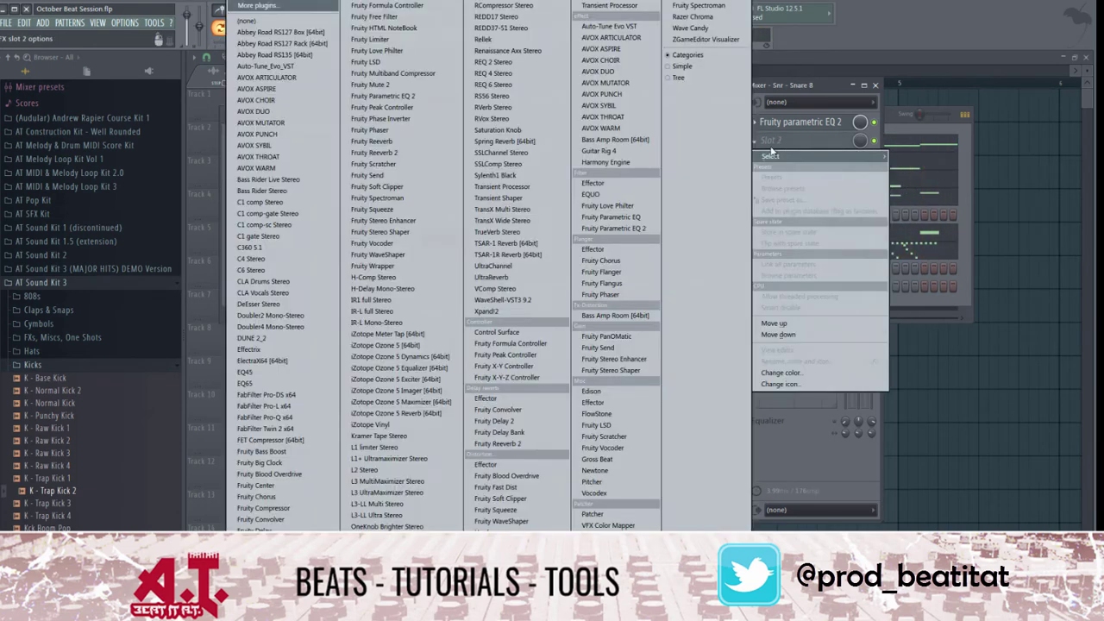
left_click(543, 444)
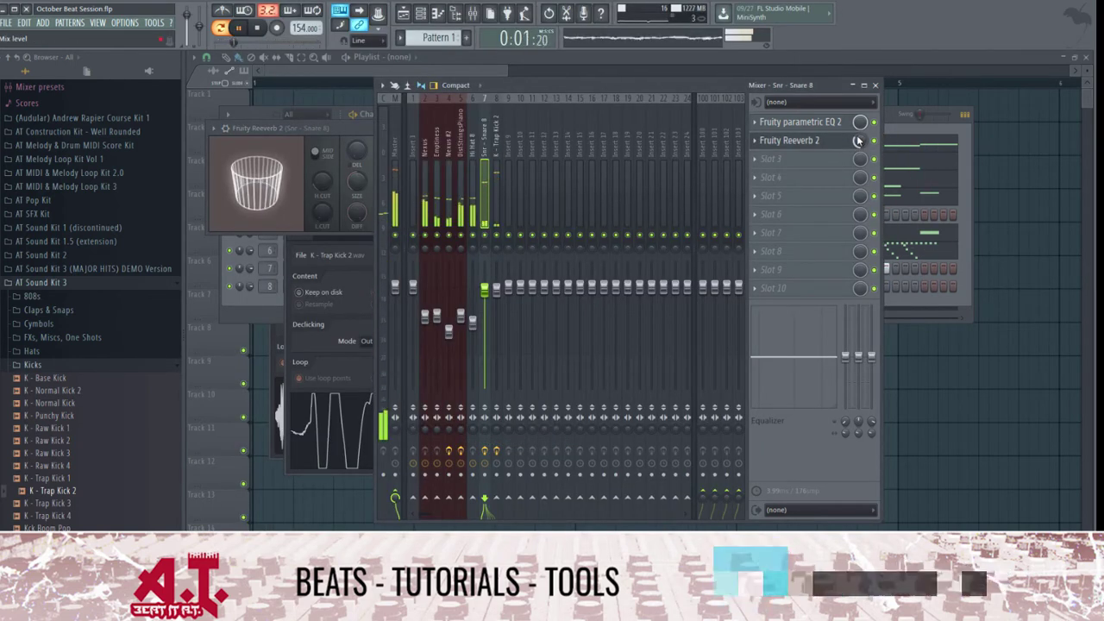
left_click(876, 85)
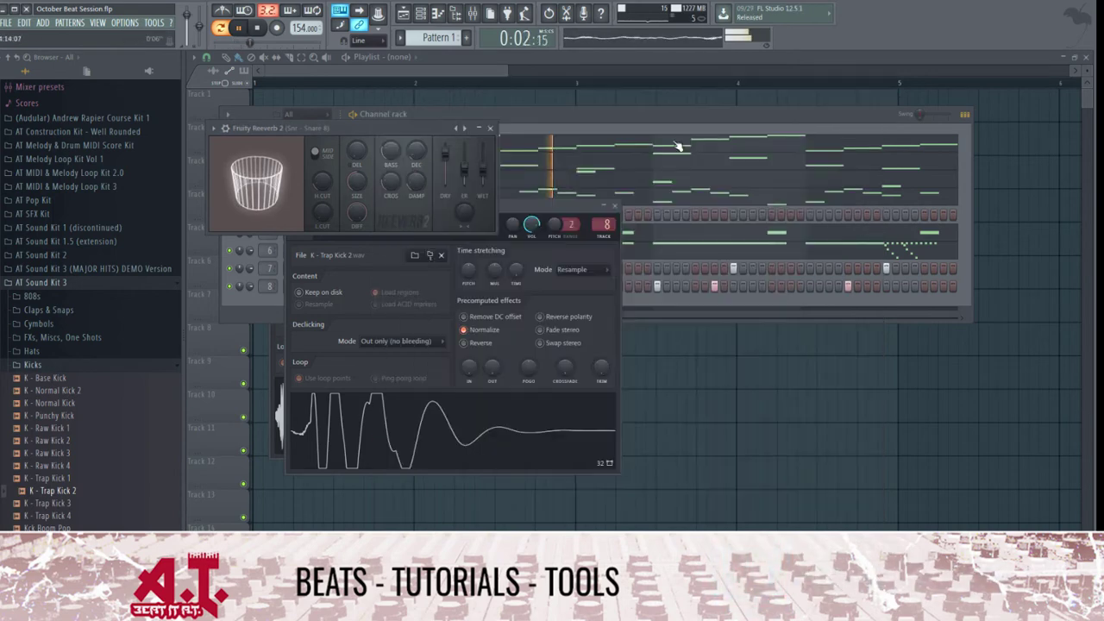
left_click(504, 128)
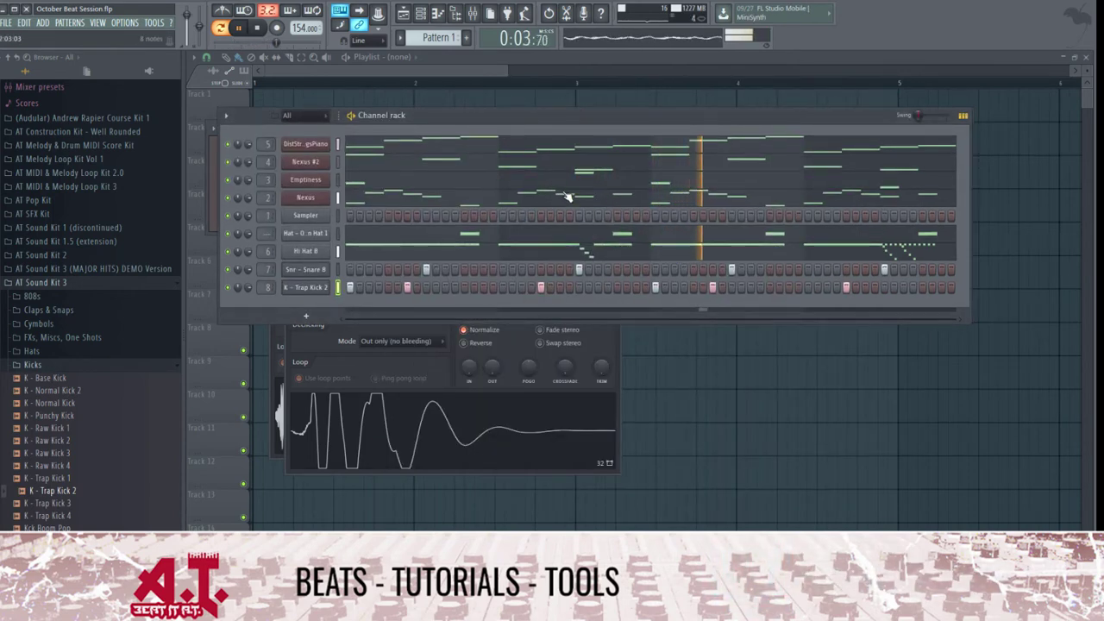
- Audition the 808s in AT Sound Kit 3 and add 808 CRiME (tuned to C) as a new channel below the kick
left_click(57, 363)
left_click(57, 352)
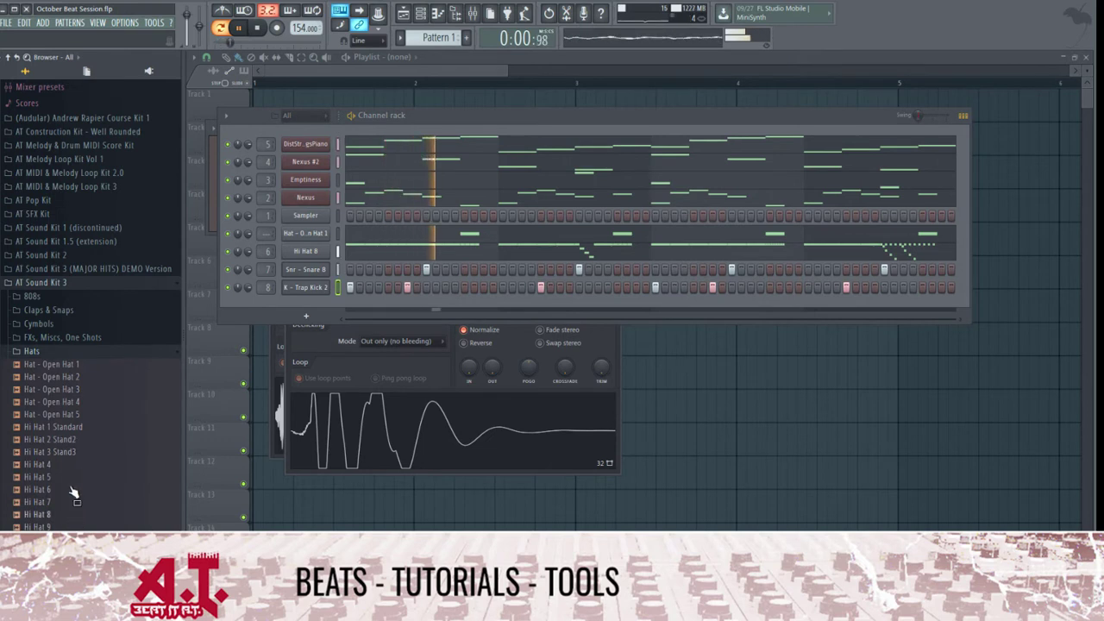
left_click(53, 352)
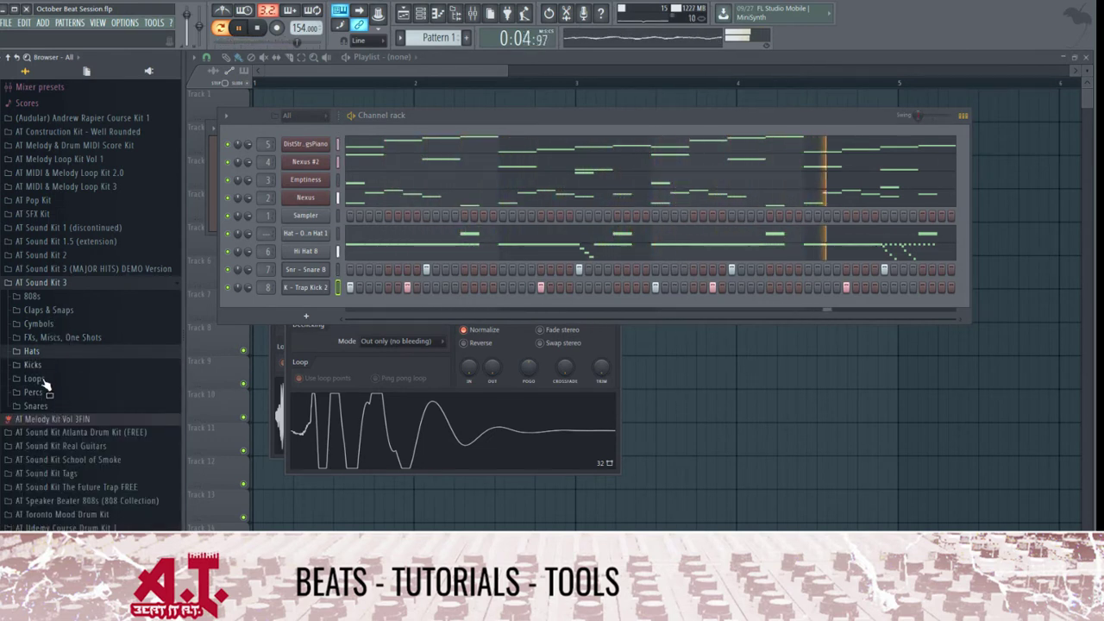
left_click(43, 297)
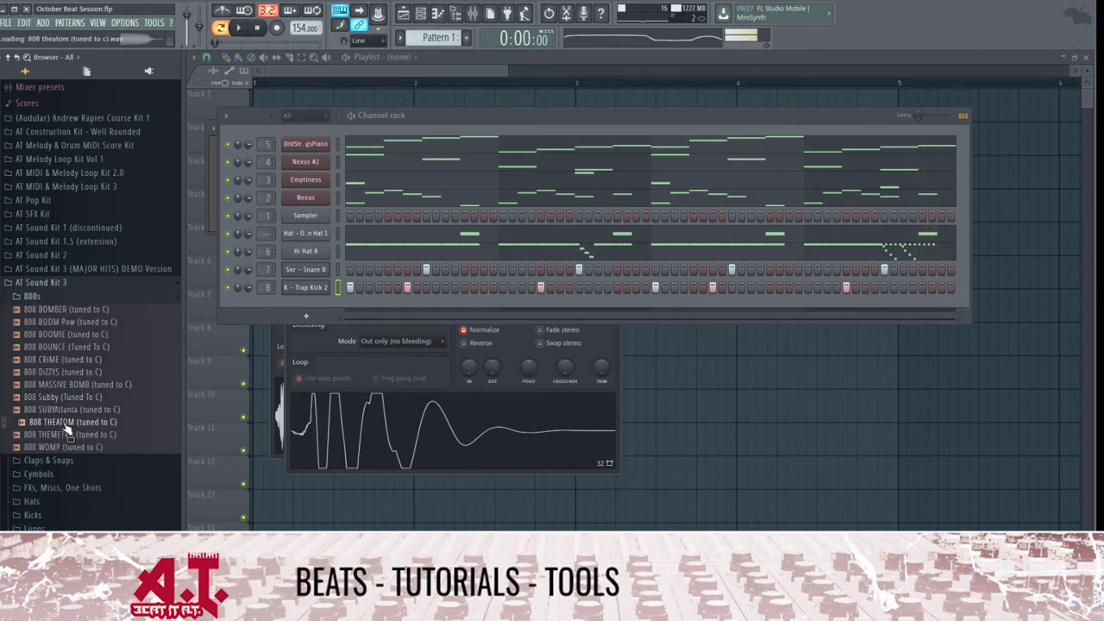
left_click(87, 399)
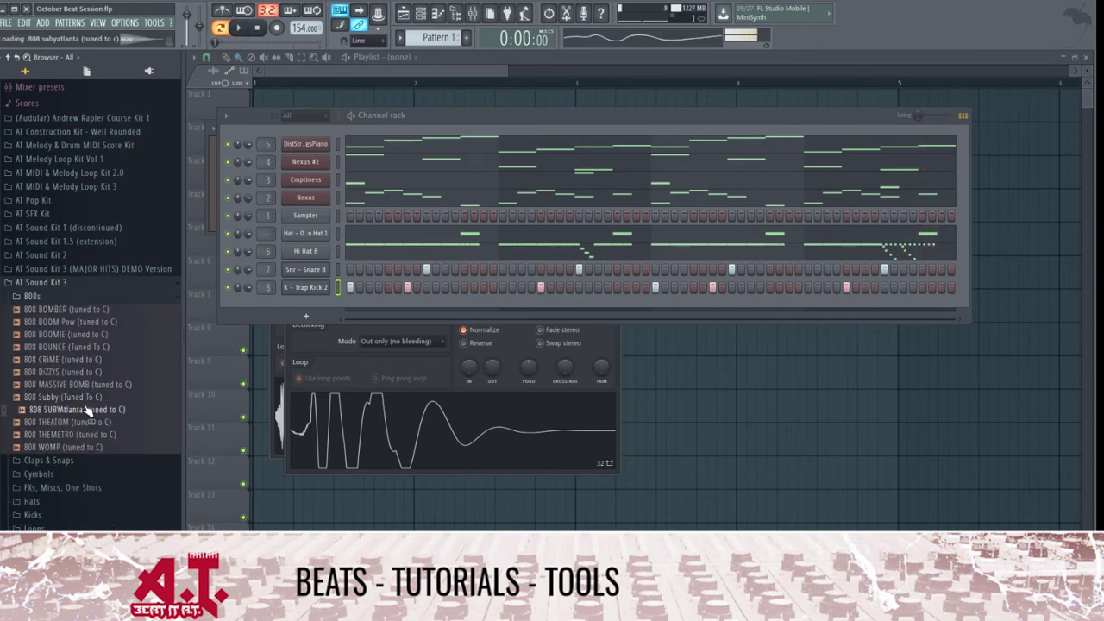
left_click(99, 385)
left_click(107, 372)
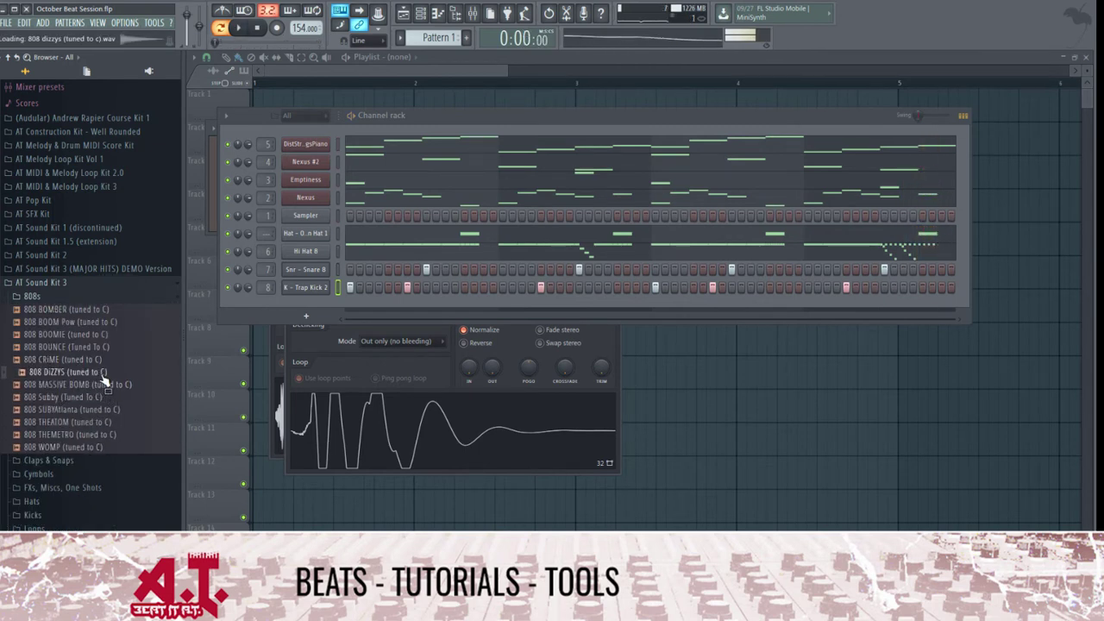
left_click(116, 359)
left_click(115, 360)
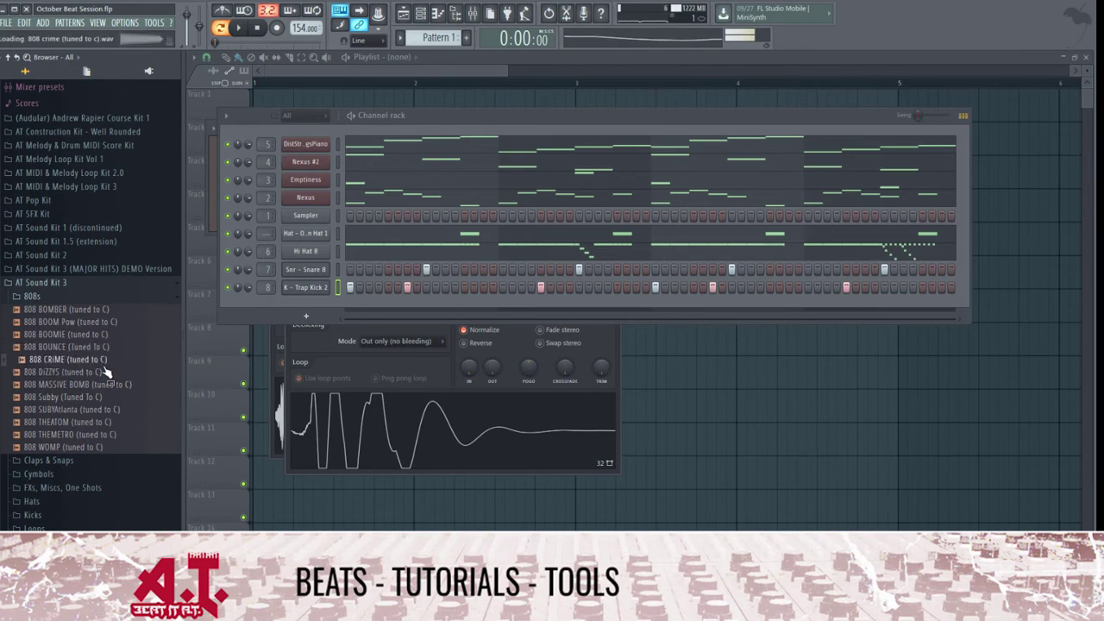
left_click_drag(267, 334, 336, 305)
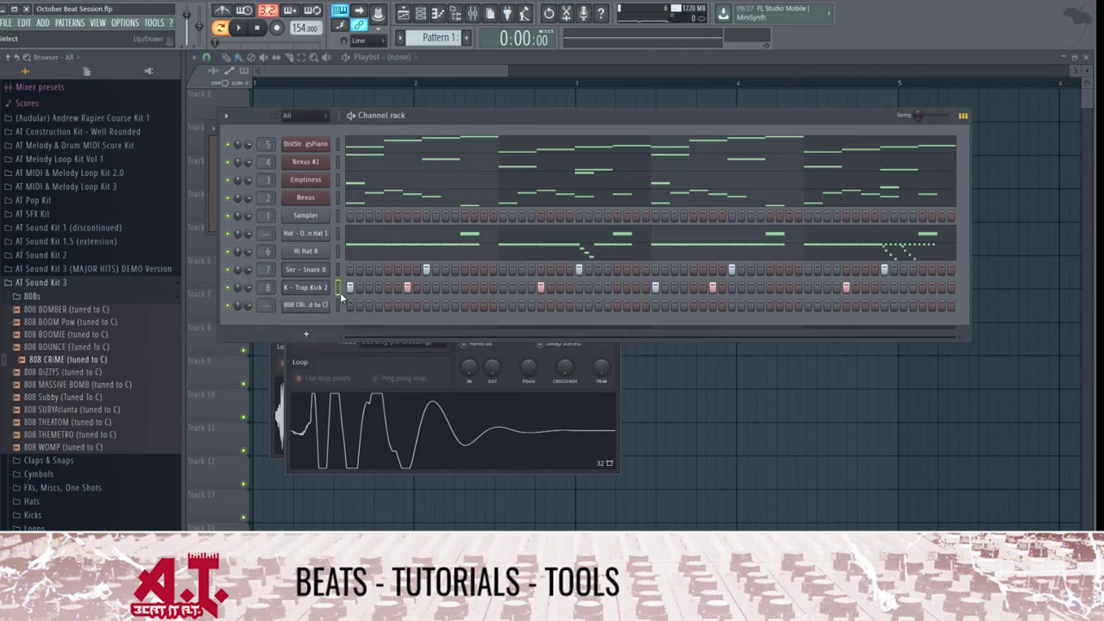
- Copy the K - Trap Kick 2 step pattern onto the 808 CRiME channel
left_click(327, 307)
left_click(288, 321)
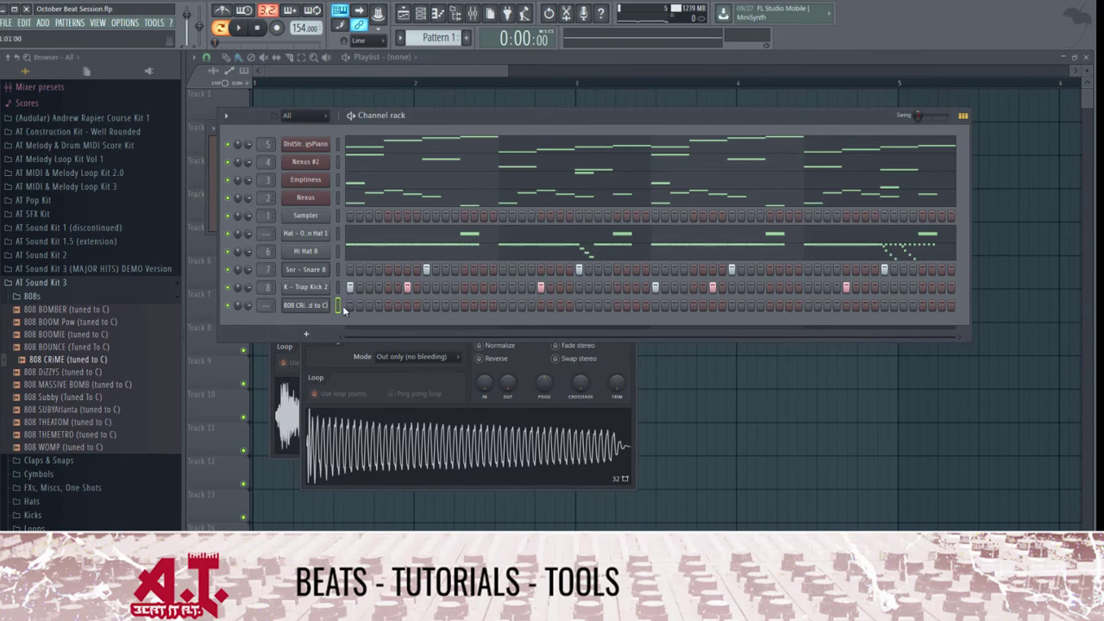
- Enable the volume envelope of the 808 CRiME channel and adjust its release time
left_click(318, 312)
left_click(339, 244)
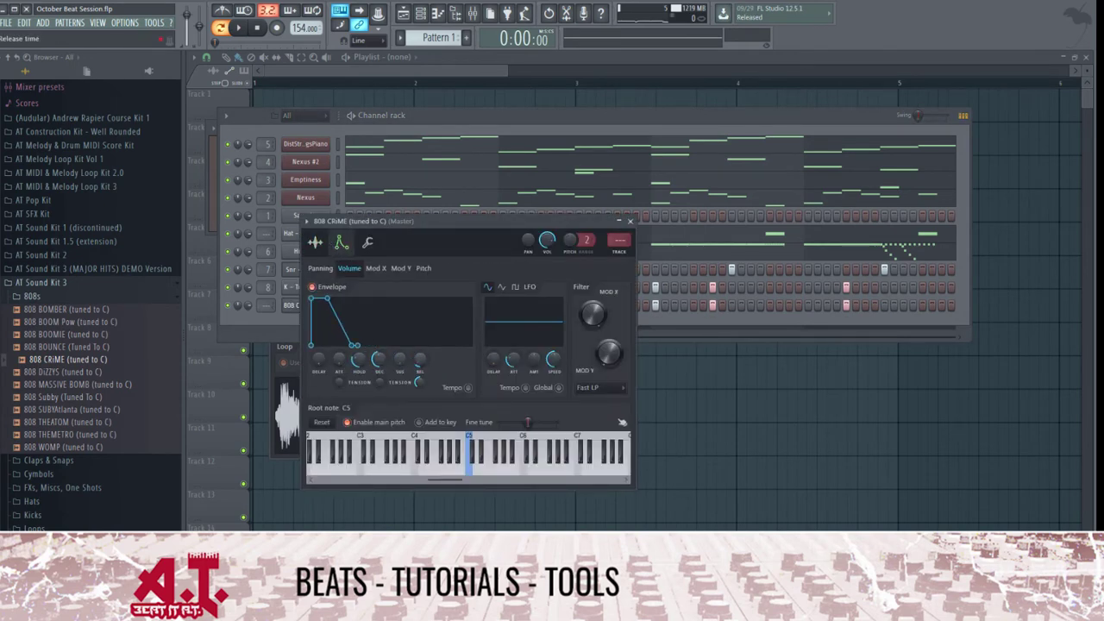
left_click(316, 242)
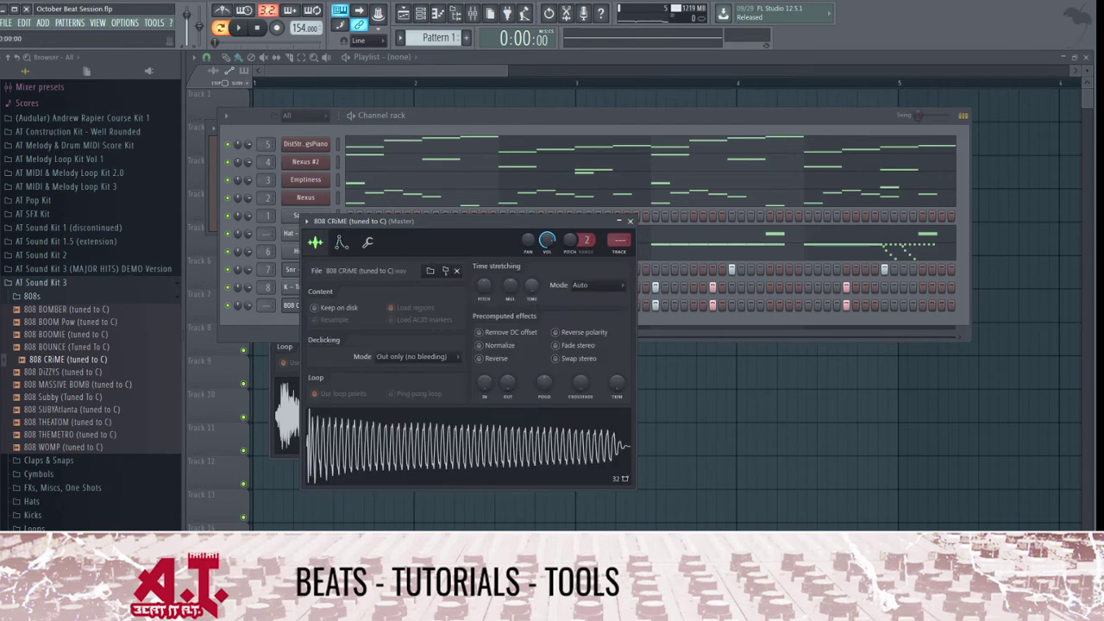
left_click(632, 223)
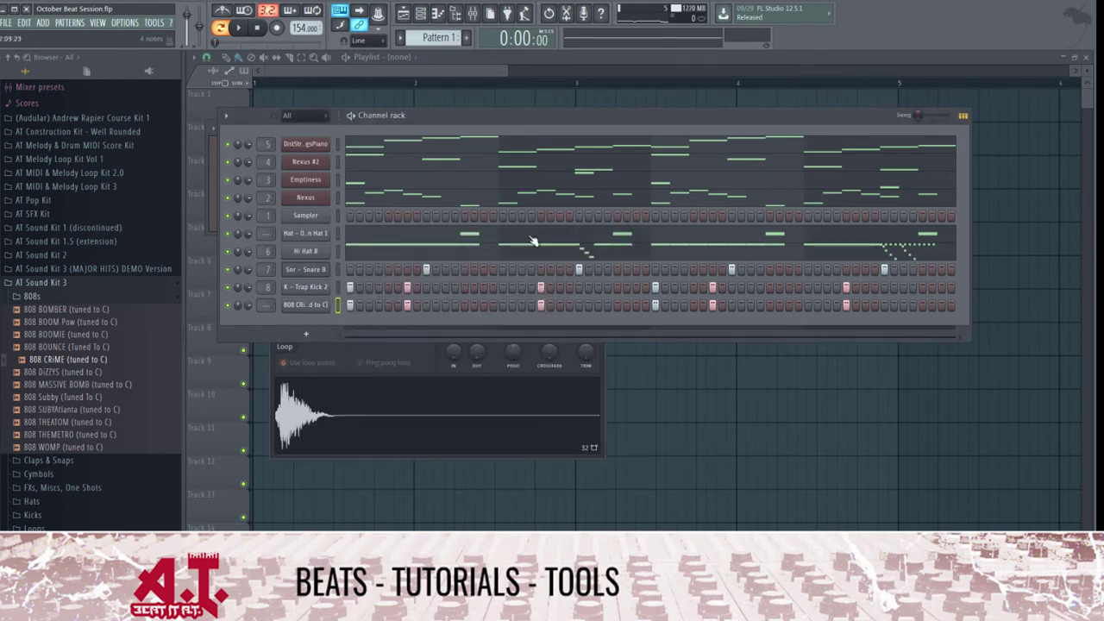
- Send the 808 CRiME steps to the piano roll and lengthen each C5 note to meet the following one across all four bars
right_click(323, 300)
left_click(341, 304)
key("ctrl+a")
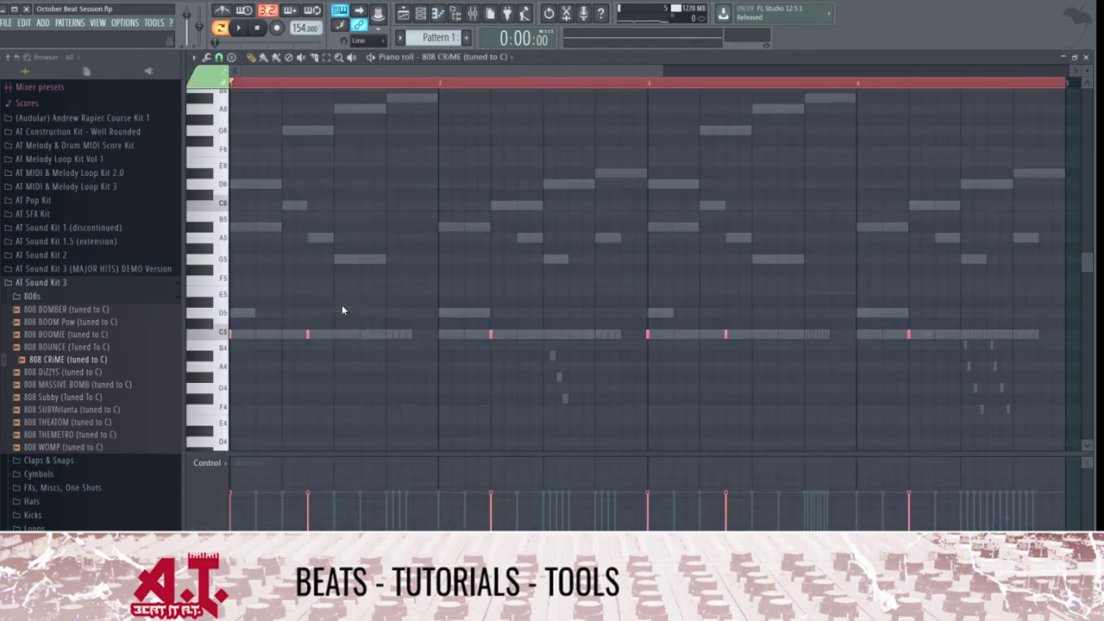
key("ctrl+d")
scroll(751, 263, "down", 3)
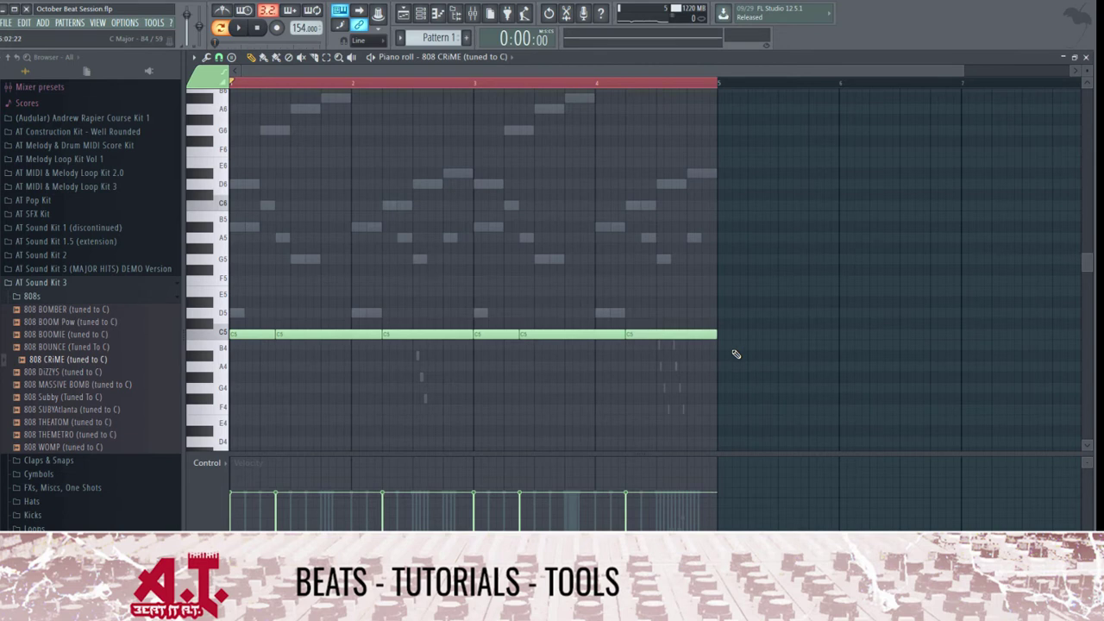
- Transpose all the 808 CRiME notes up to D5 and play the pattern to check the pitch against the melody
key("Up")
key("Up")
key("ctrl+Down")
key("space")
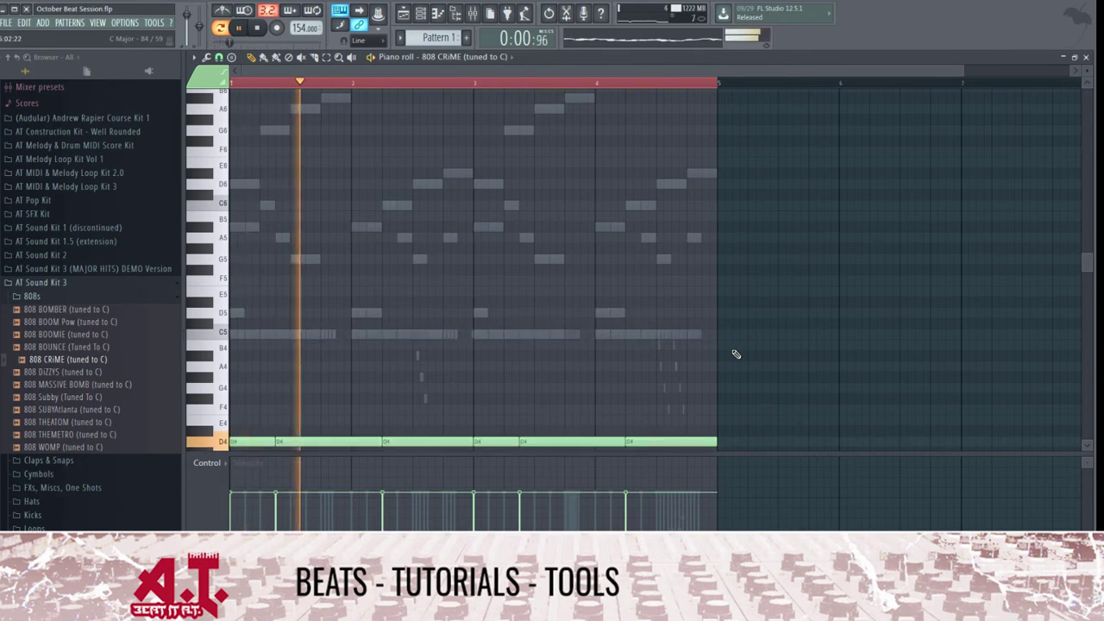
key("ctrl+Up")
key("space")
key("space")
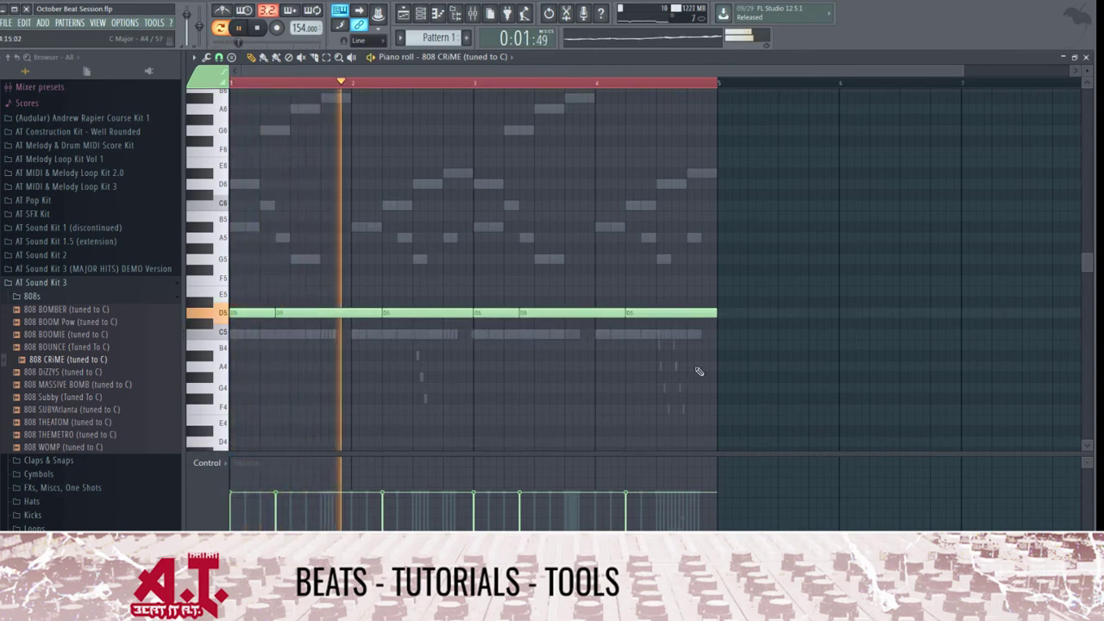
- Lower the 808 note that starts in bar 2 to C5 and restart playback from the beginning
left_click(448, 312)
key("space")
key("Down")
key("space")
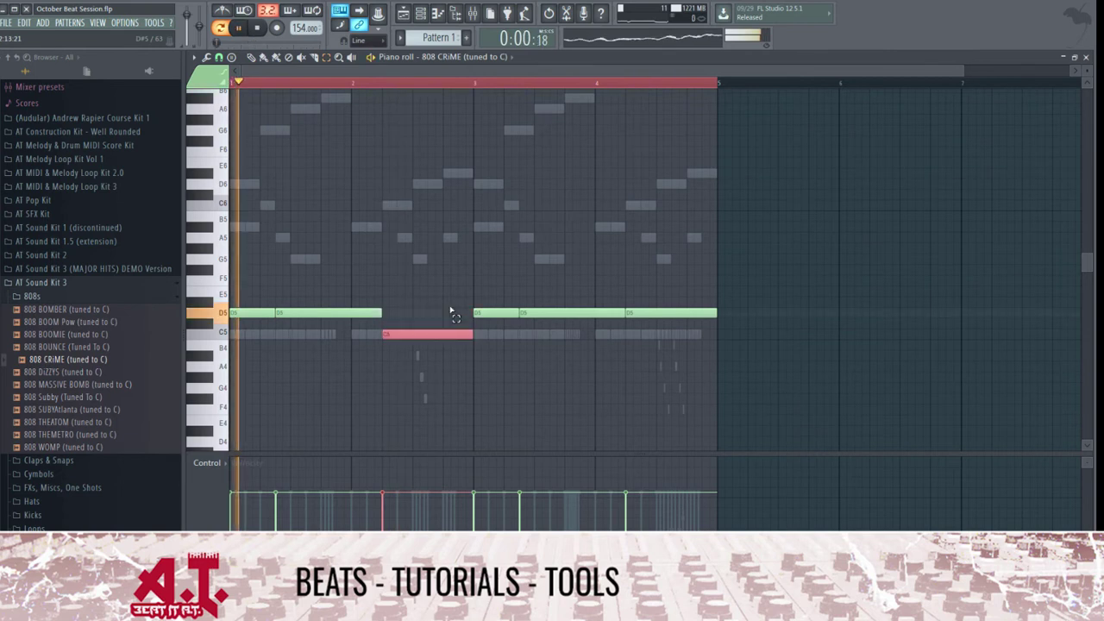
- Raise the long 808 note that runs from bar 3 into bar 4 to G5
left_click(495, 312)
left_click(535, 312)
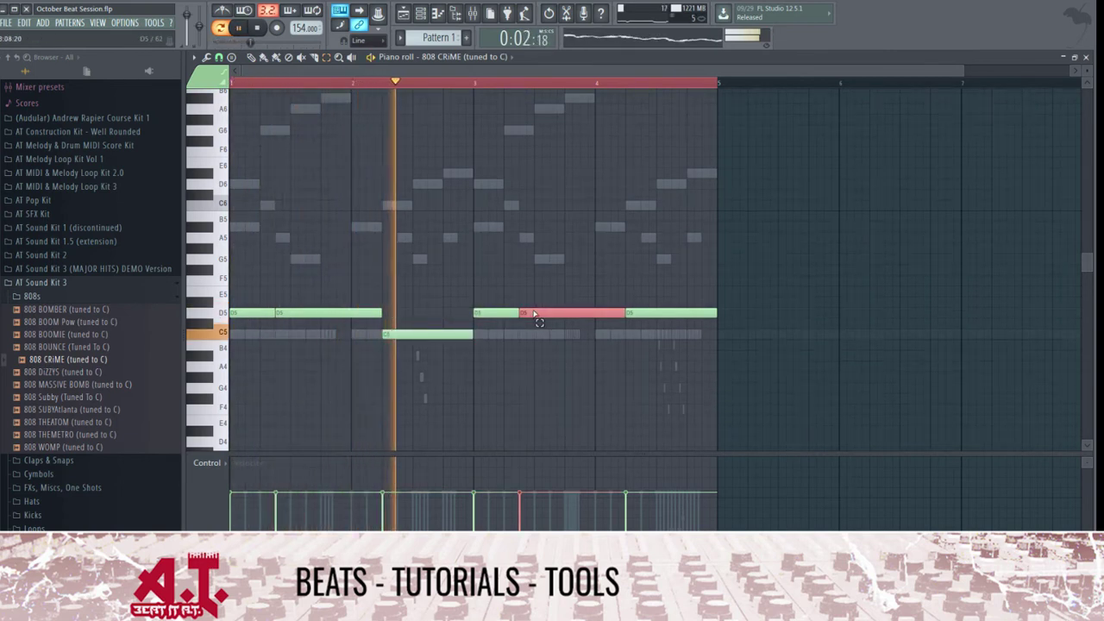
key("Up")
key("Up")
key("Up")
key("Up")
key("Up")
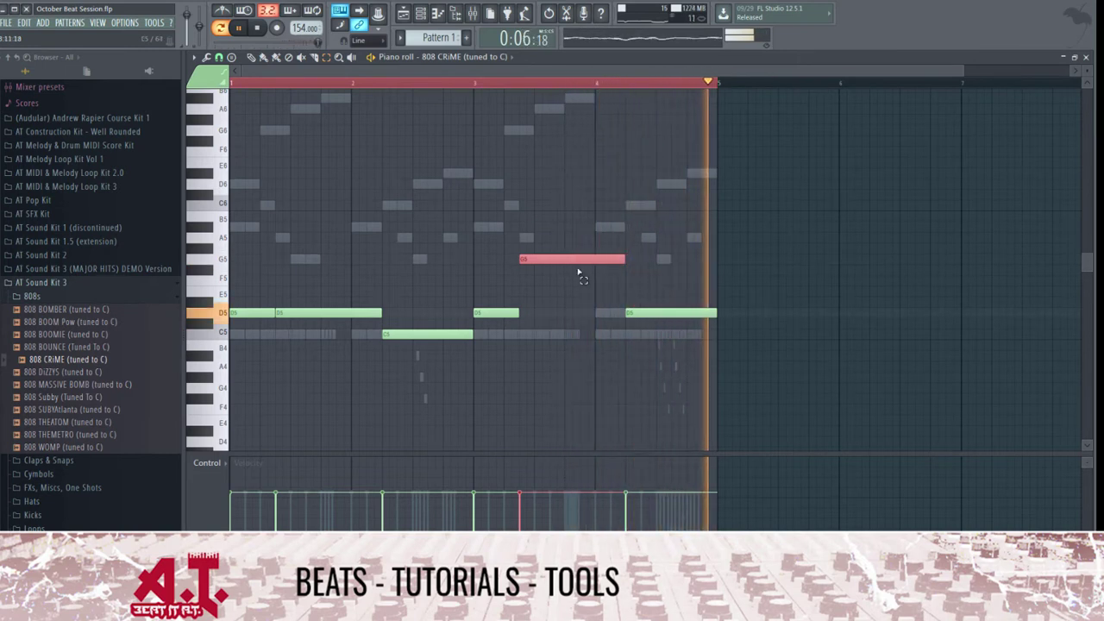
left_click(734, 278)
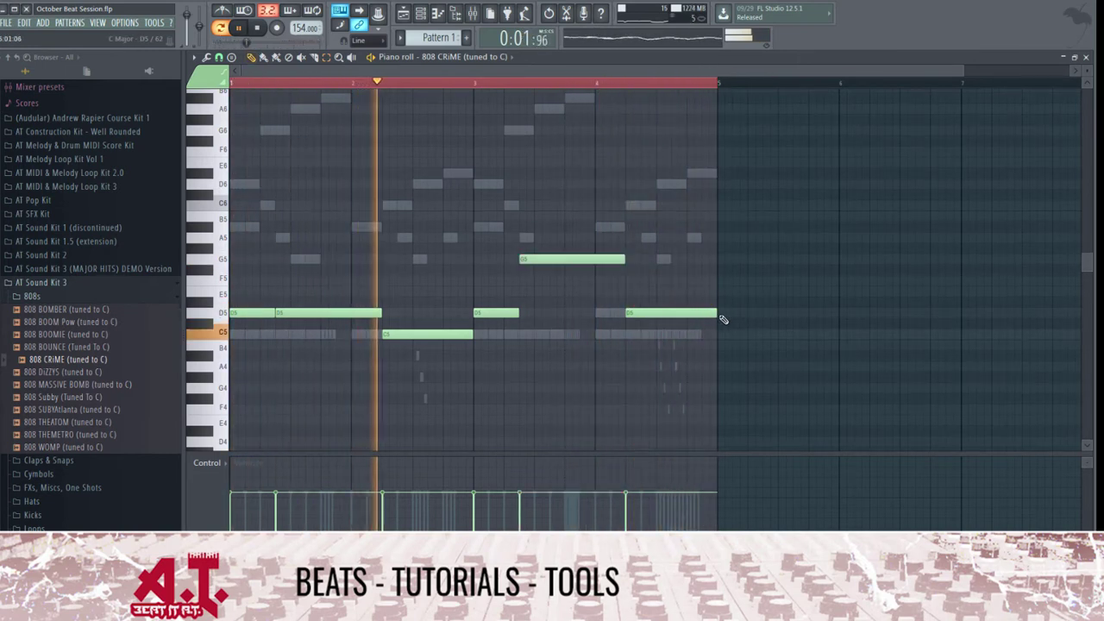
- Shorten the last D5 note of the 808 and add a second D5 note filling the rest of bar 4
left_click_drag(717, 314, 673, 315)
left_click(680, 315)
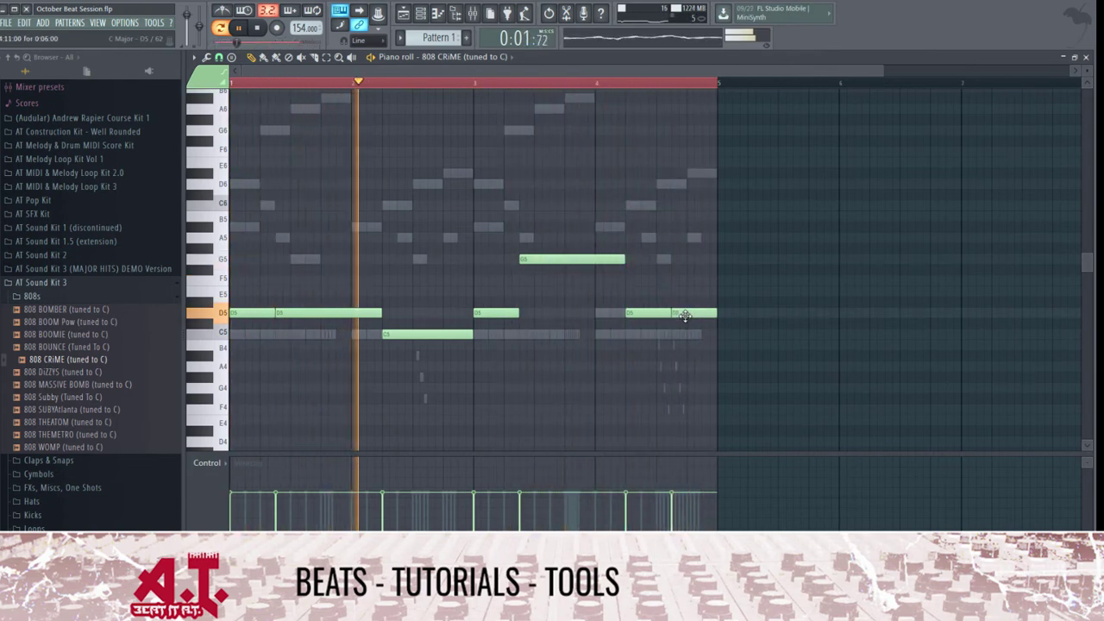
key("Escape")
- Route the 808 CRiME channel to its own mixer track and load Fruity parametric EQ 2 in its first effect slot
left_click(305, 305)
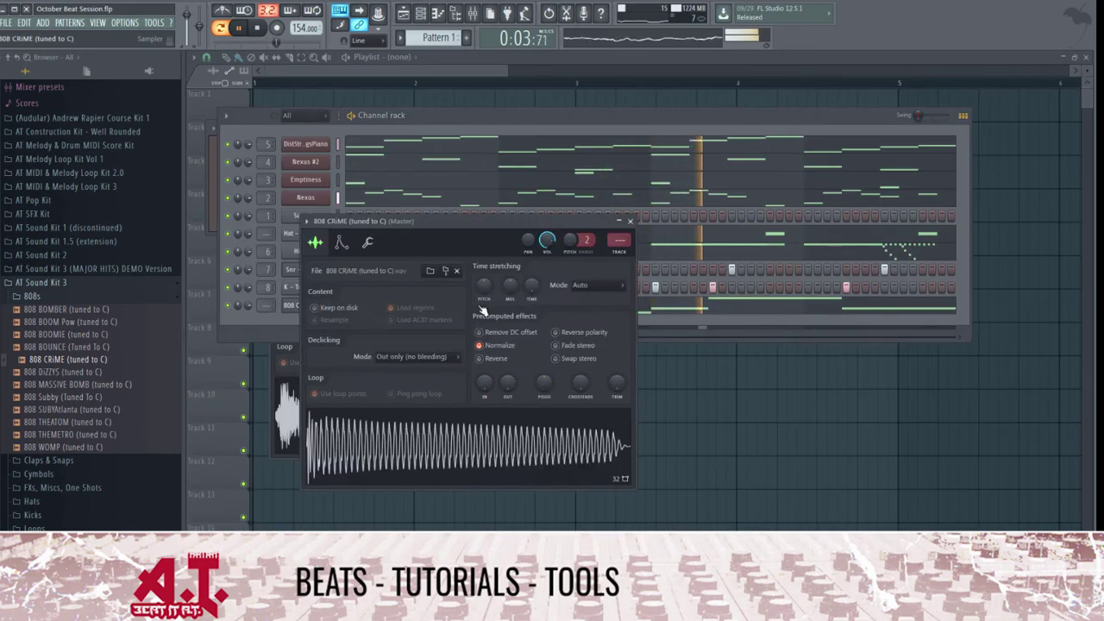
key("ctrl+l")
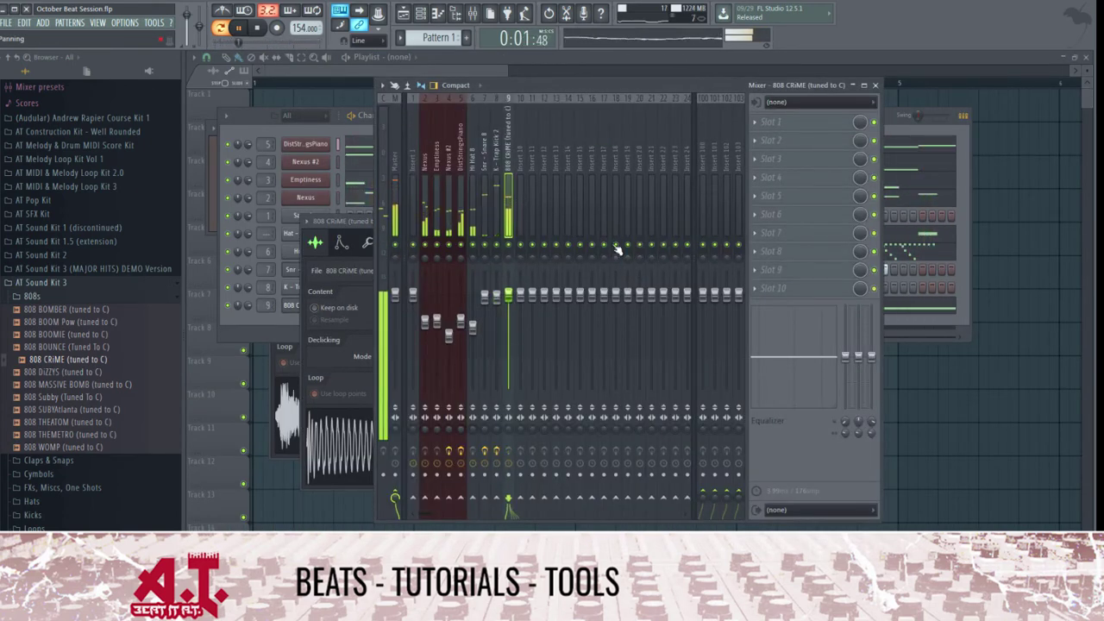
left_click(771, 121)
mouse_move(771, 137)
left_click(650, 232)
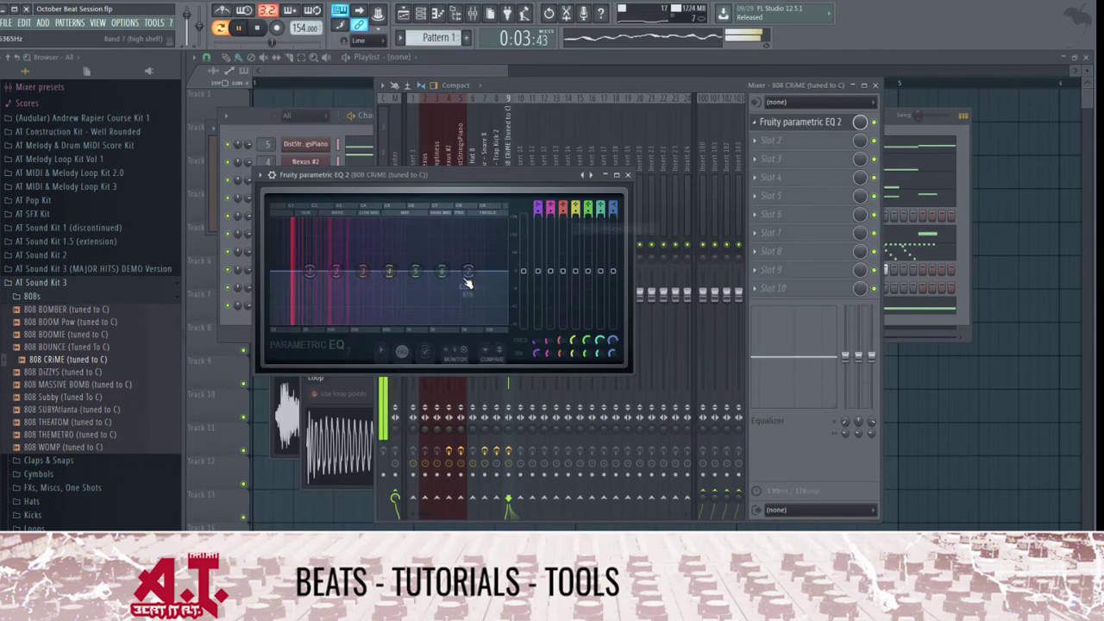
- Shape the 808's EQ by cutting the high shelf, lowering the lowest band and slightly boosting the bass band
left_click_drag(469, 275, 444, 302)
left_click_drag(336, 272, 361, 272)
left_click_drag(448, 302, 447, 305)
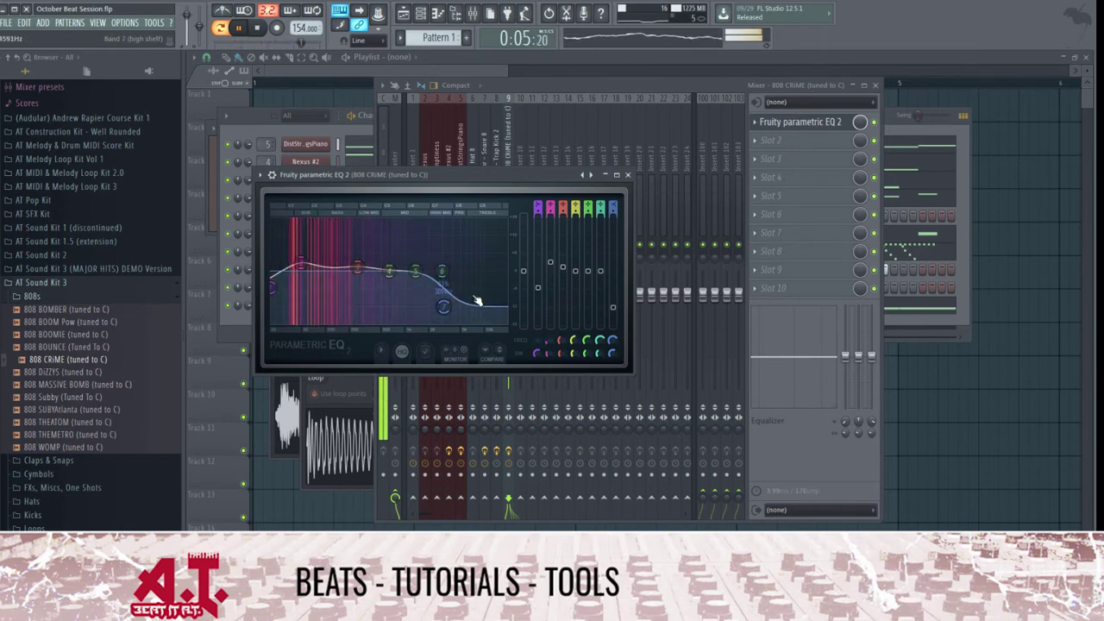
left_click(627, 174)
- Add Fruity Compressor in slot 3 of the 808 track with a threshold of -1.4 dB and a gain of 2.2 dB
left_click(821, 155)
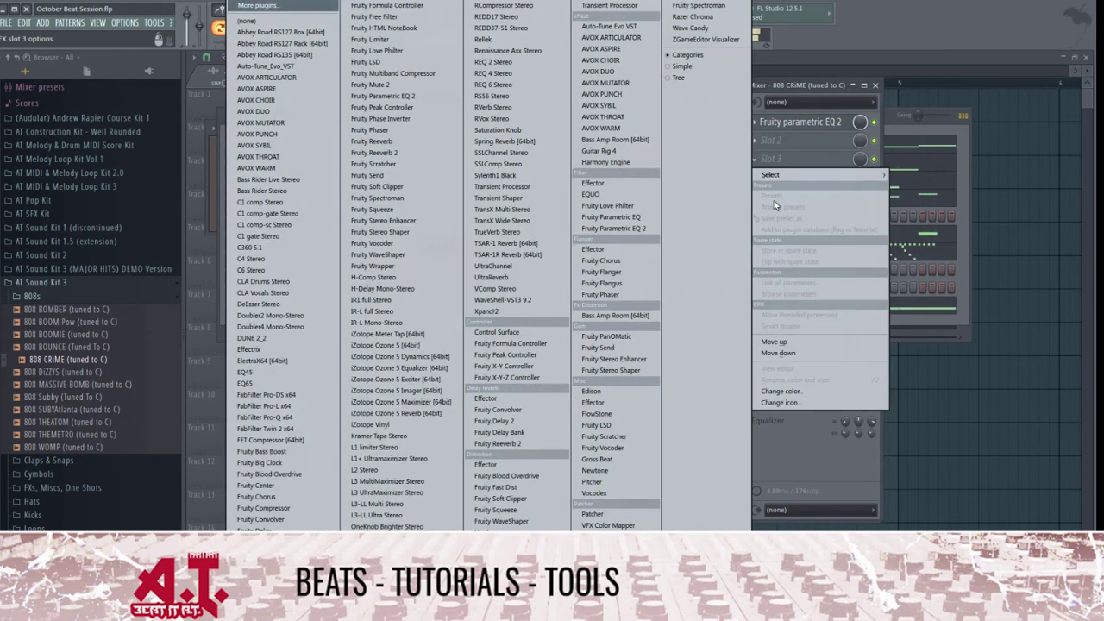
left_click(511, 523)
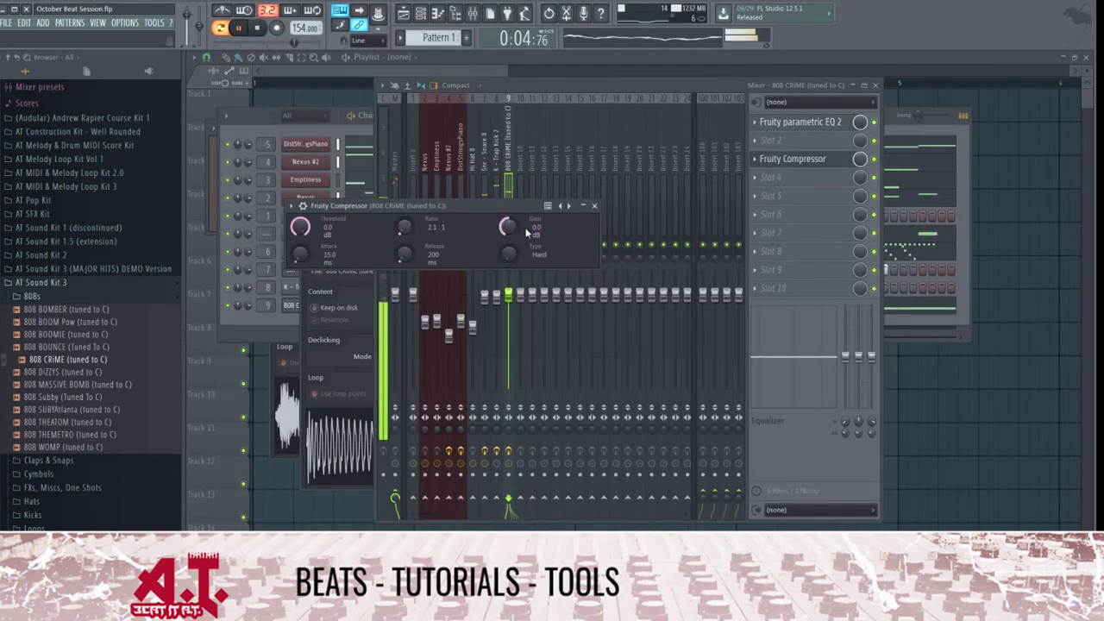
left_click_drag(509, 227, 509, 224)
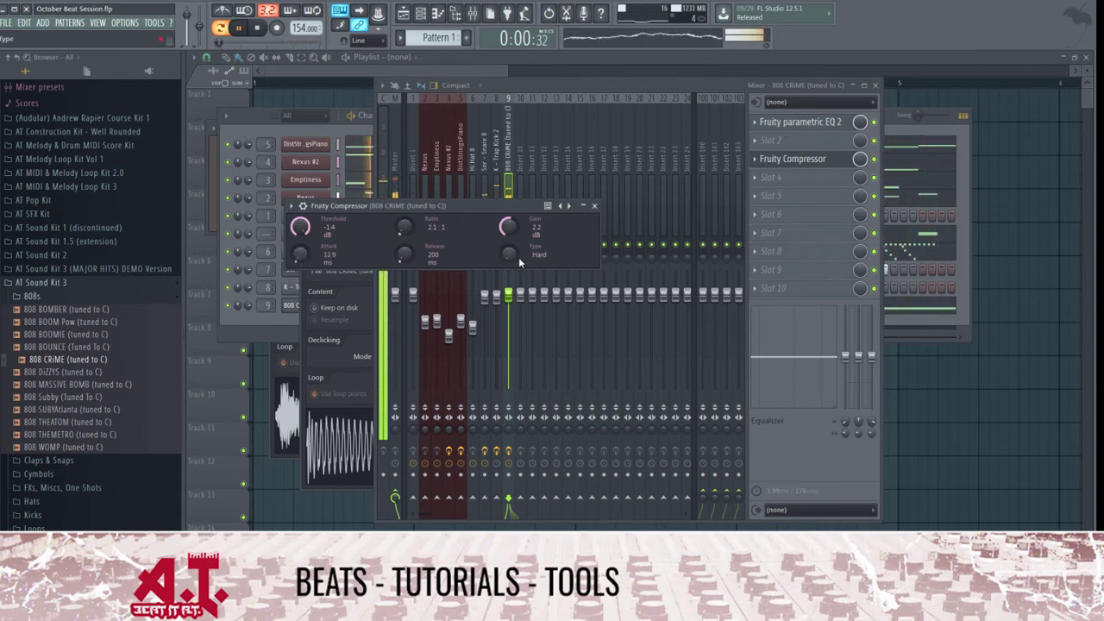
left_click(594, 206)
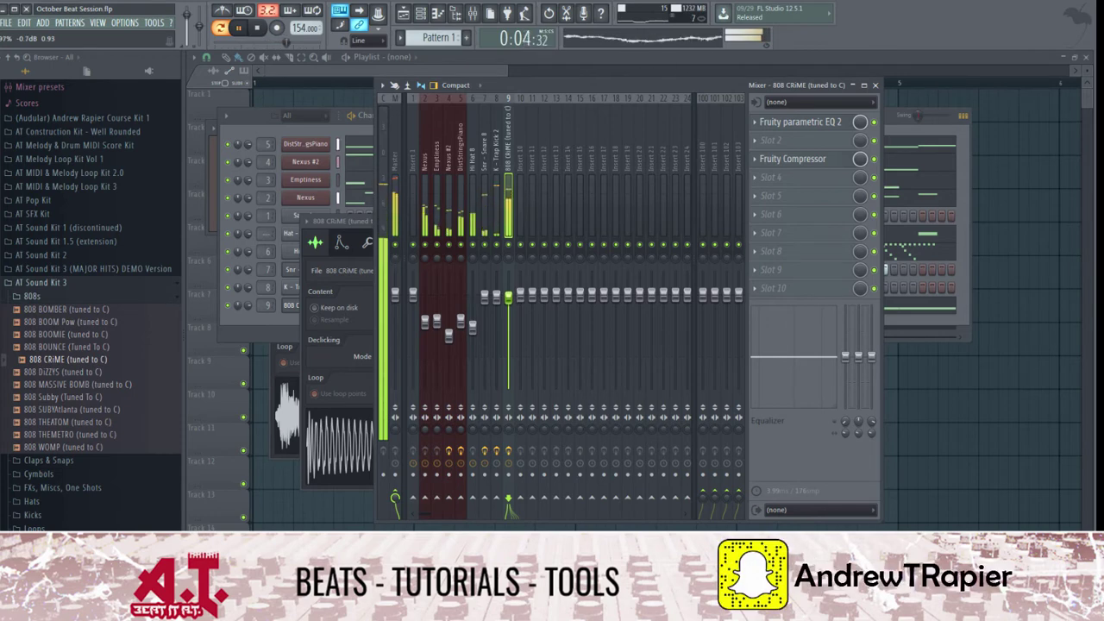
- Load Fruity parametric EQ 2 on the Nexus mixer track, high-pass the lows with the first band and slightly adjust the mids
left_click(393, 200)
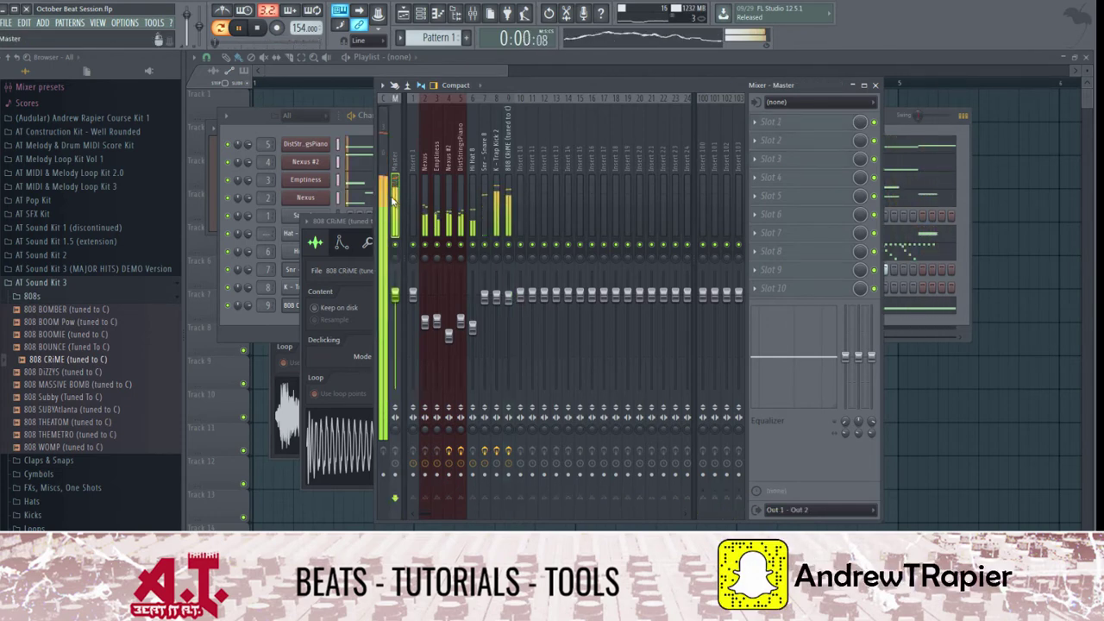
left_click(431, 205)
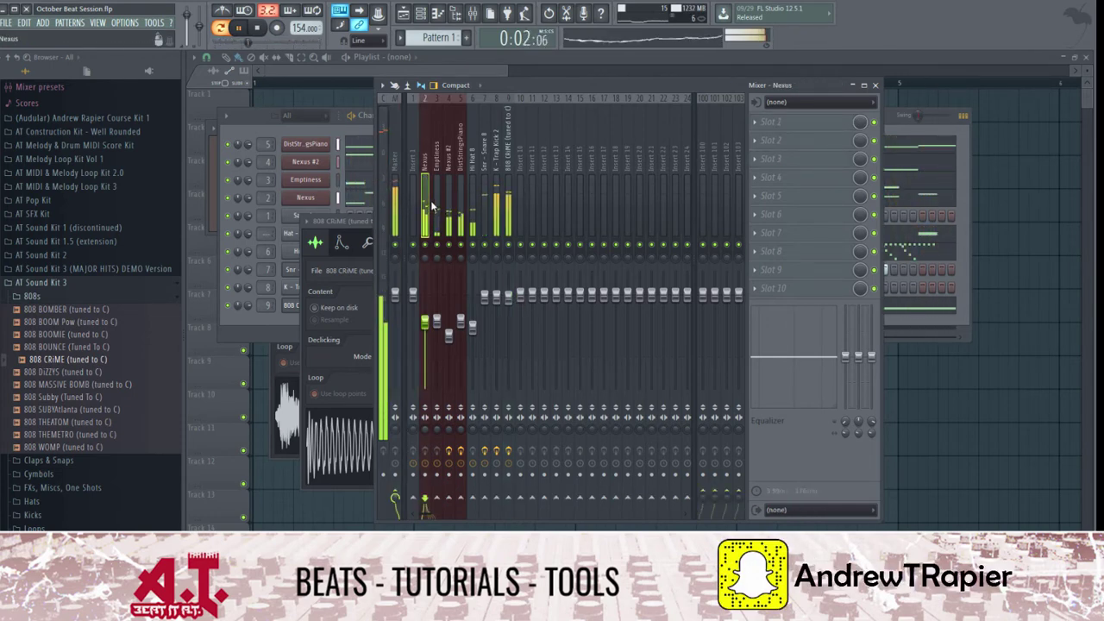
left_click(845, 127)
left_click(608, 217)
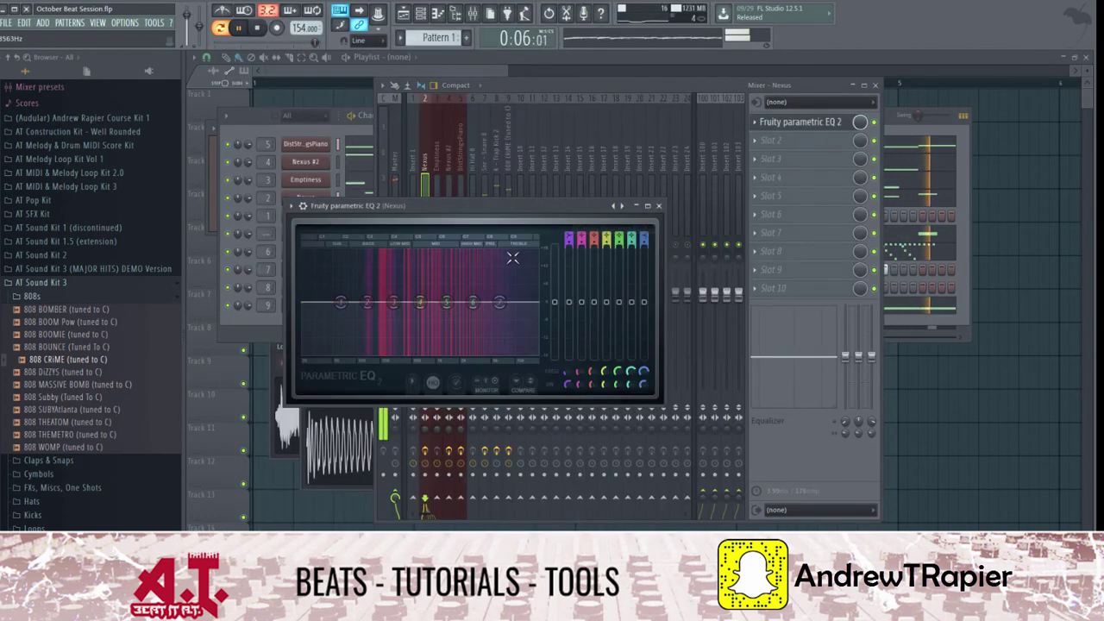
mouse_move(569, 236)
left_mouse_down()
mouse_move(569, 250)
mouse_move(569, 230)
left_mouse_up()
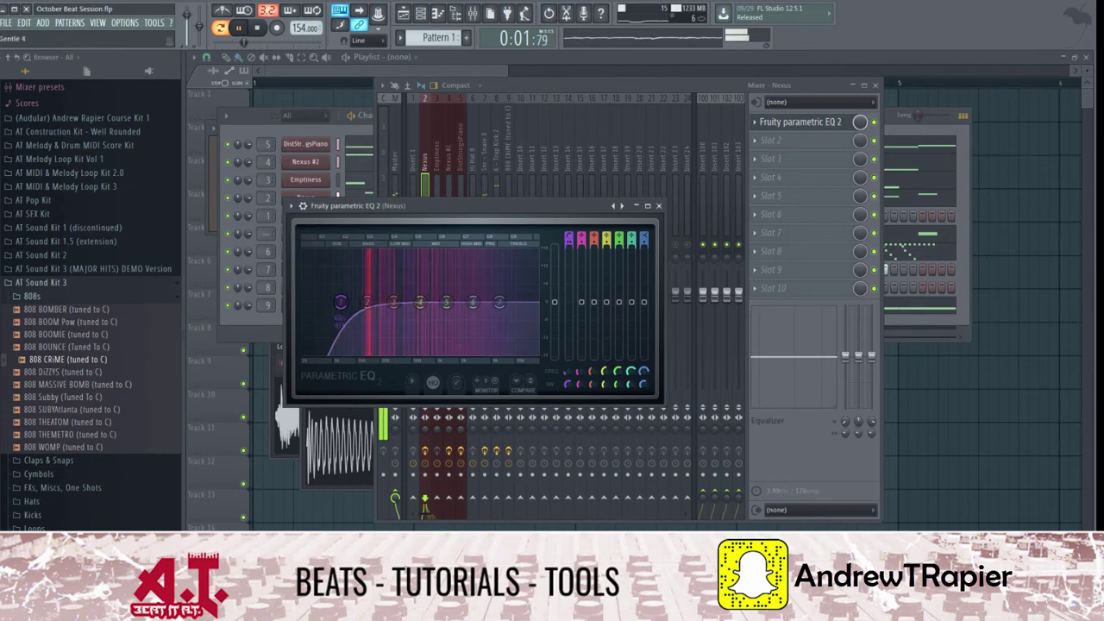
left_click_drag(340, 302, 446, 304)
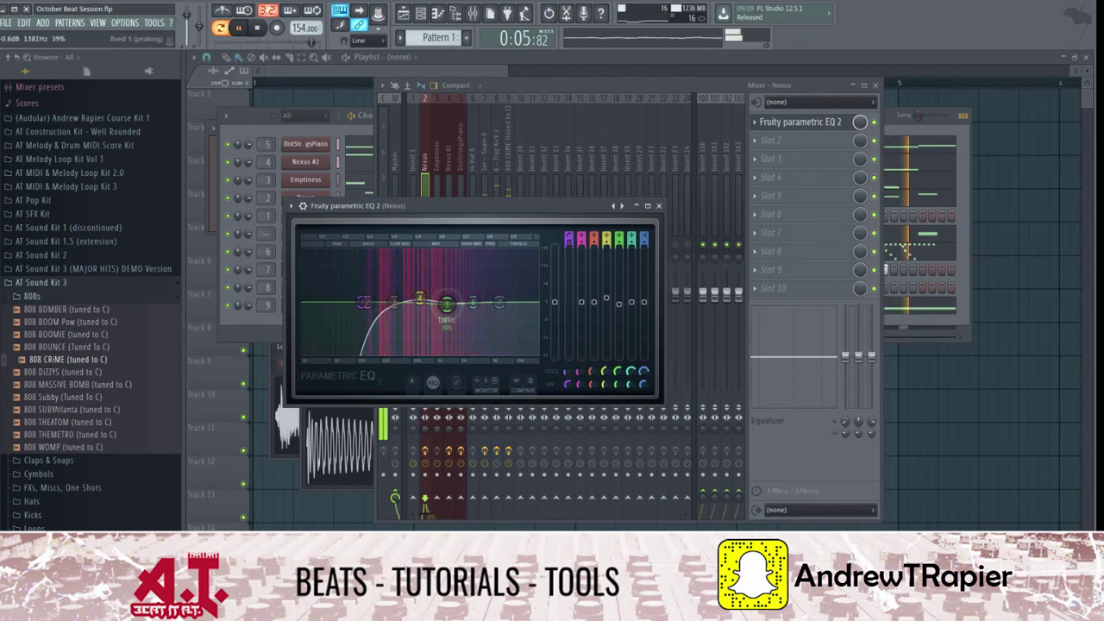
left_click(658, 206)
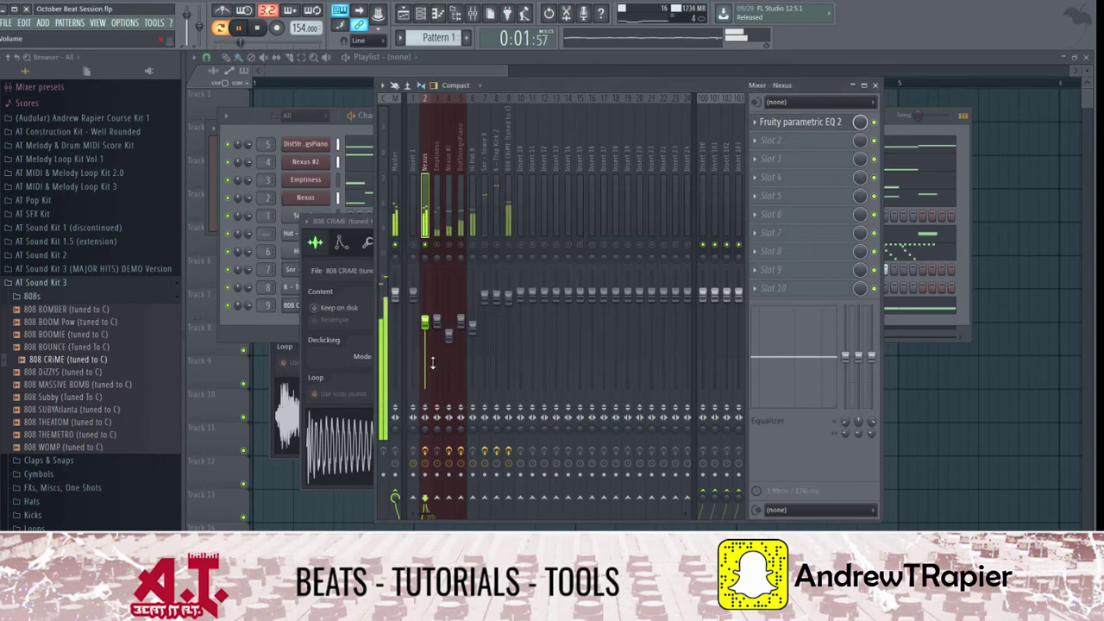
- Route the Hat - Open Hat 1 channel to mixer track 10 and unsolo the Nexus track
left_click(292, 234)
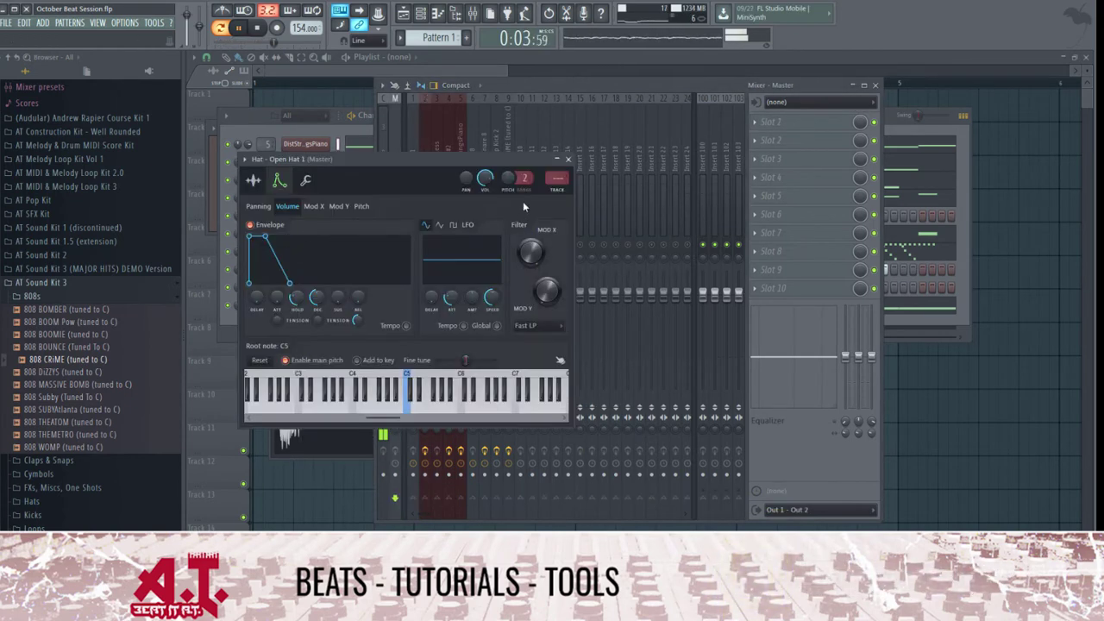
left_click(555, 197)
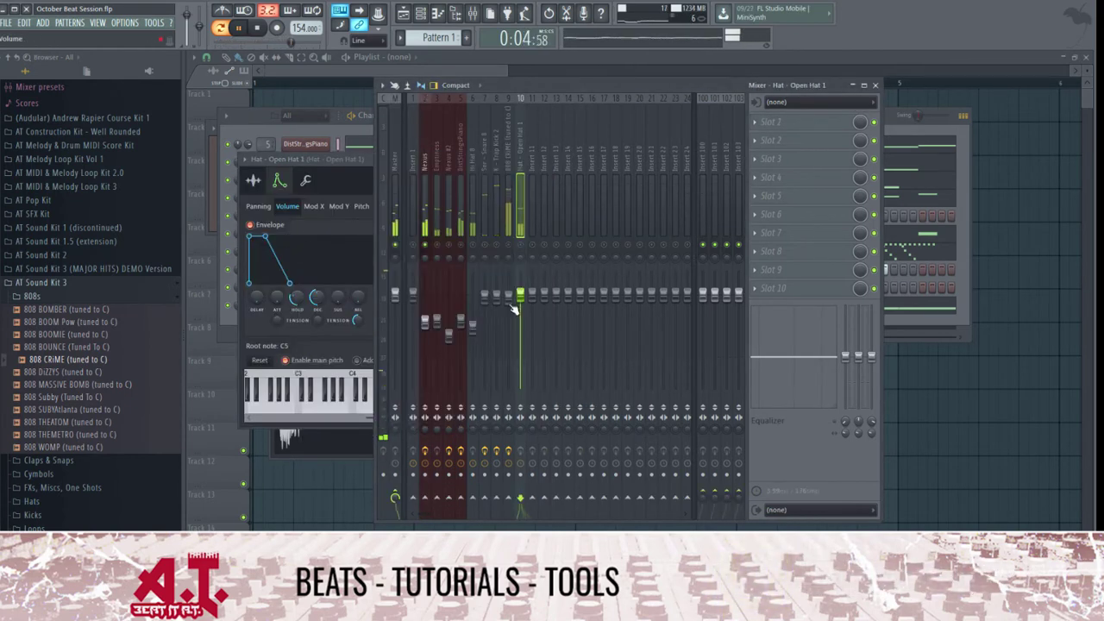
left_click(428, 259)
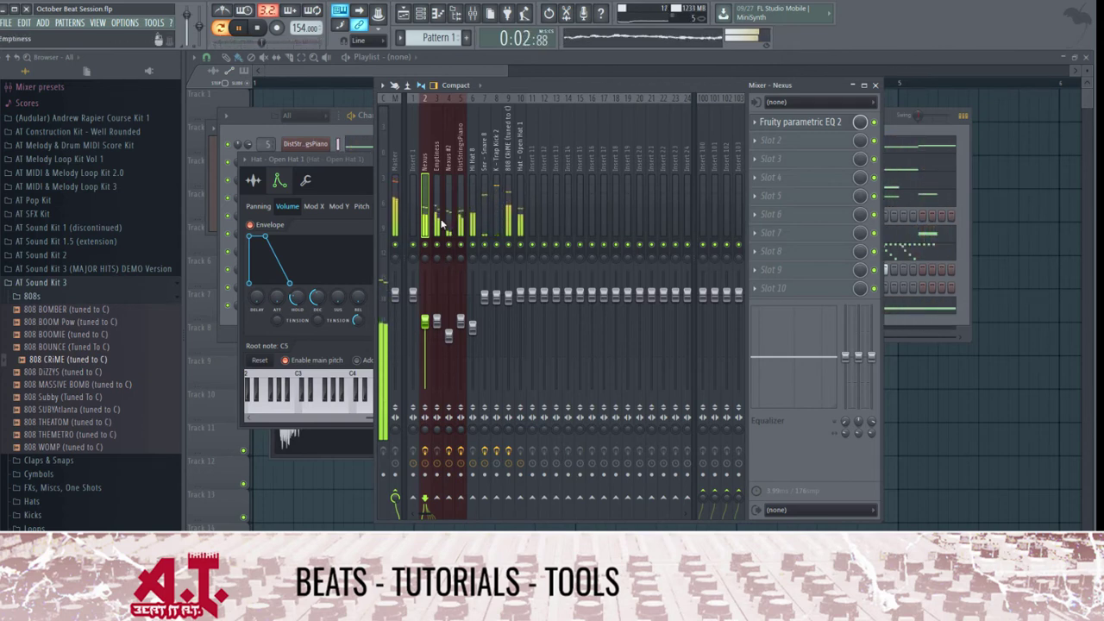
- Solo the Nexus #2 track and load Fruity parametric EQ 2 in the first slot of the Emptiness track
left_click(439, 221)
right_click(447, 247)
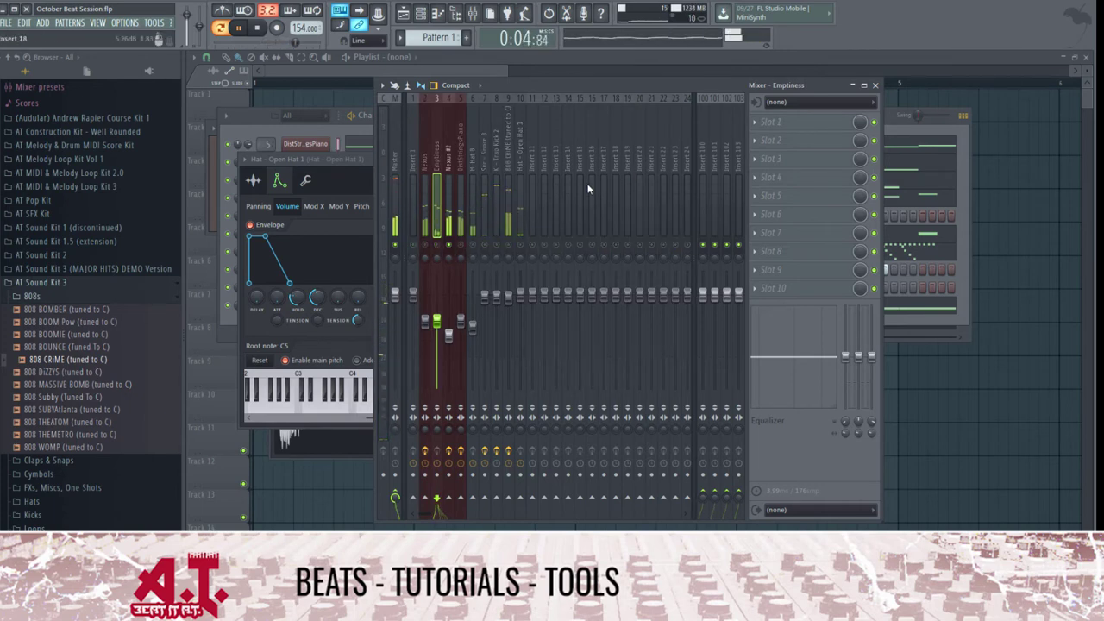
left_click(772, 122)
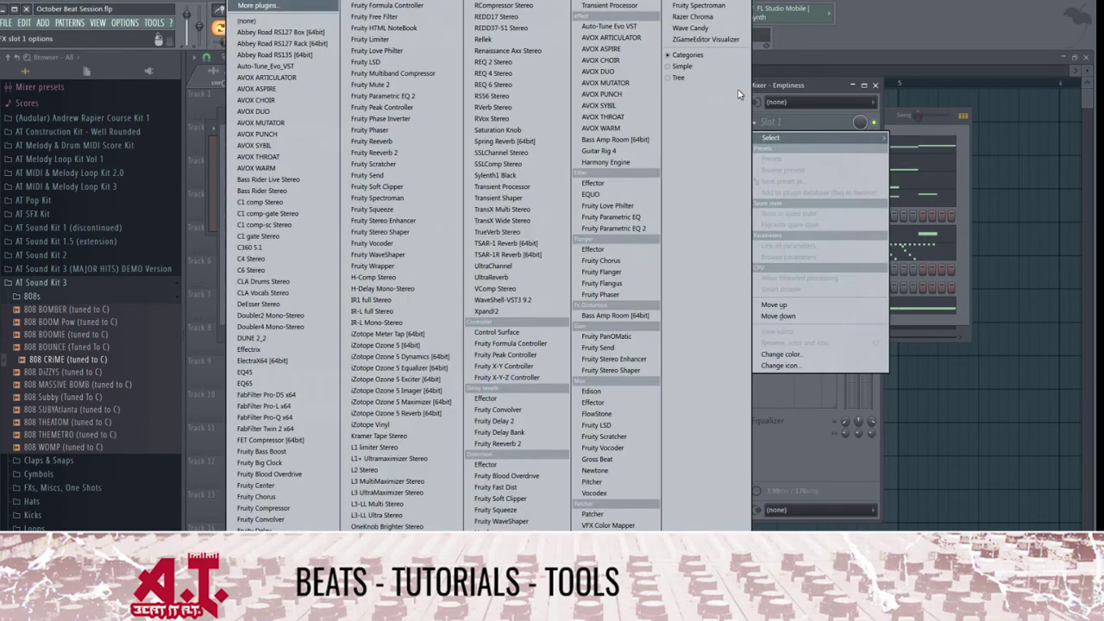
left_click(608, 228)
- High-pass the lows in the Emptiness EQ, slightly boost band 6 and reduce the high shelf
left_click_drag(475, 146, 476, 168)
left_click_drag(247, 208, 302, 209)
left_click_drag(381, 209, 384, 206)
left_click_drag(406, 209, 480, 227)
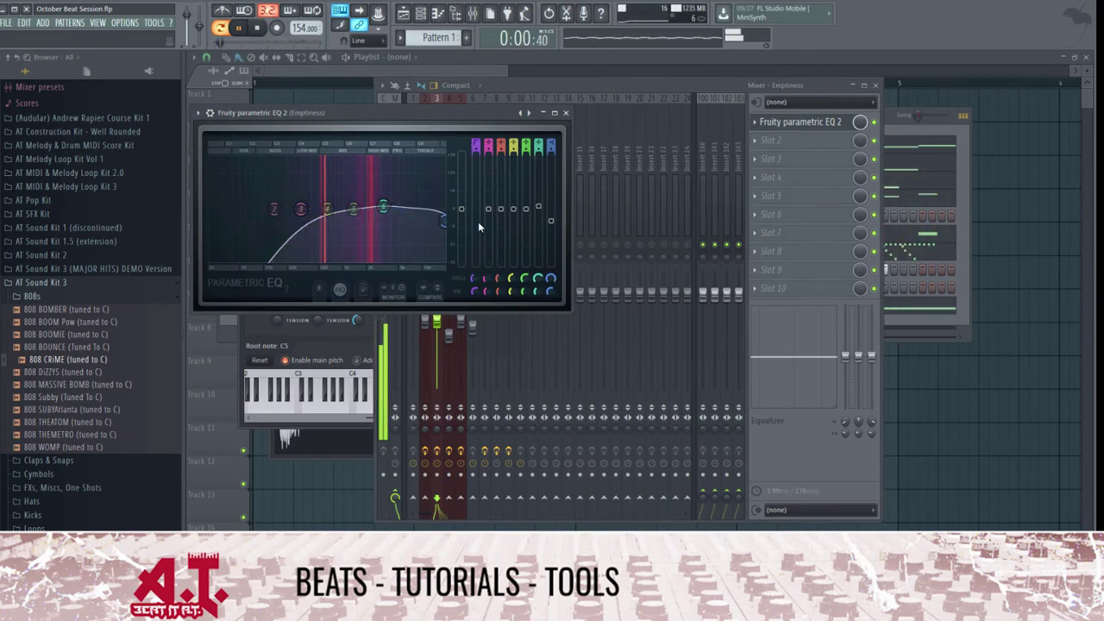
left_click(566, 113)
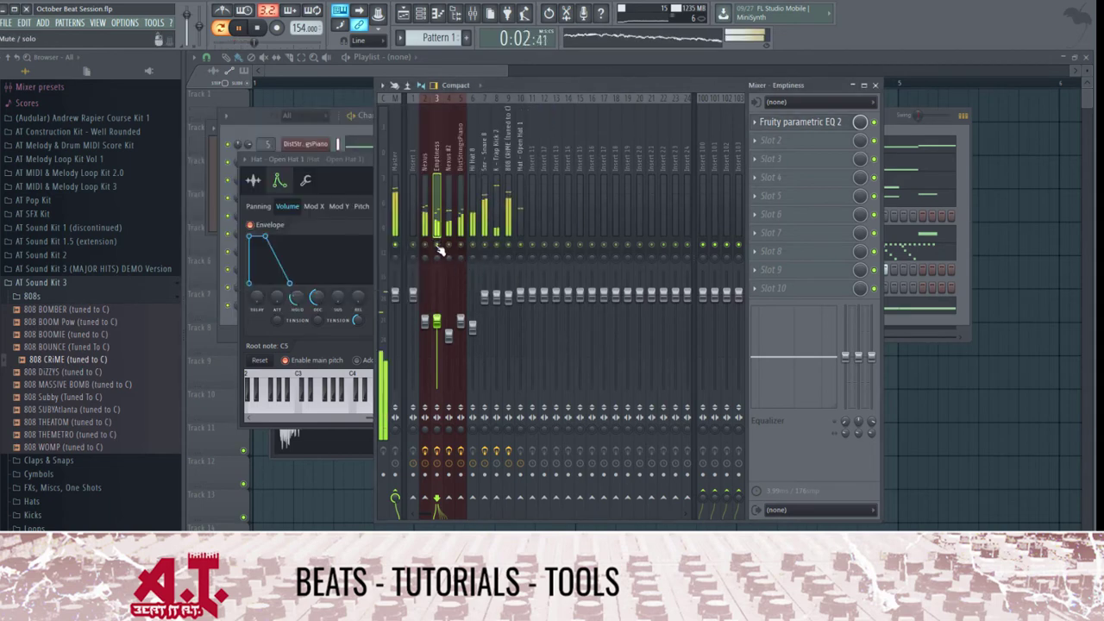
- Add Perc 9 - BlockVerb from the Percs folder of AT Sound Kit 3 as a new channel below the 808
left_click(336, 144)
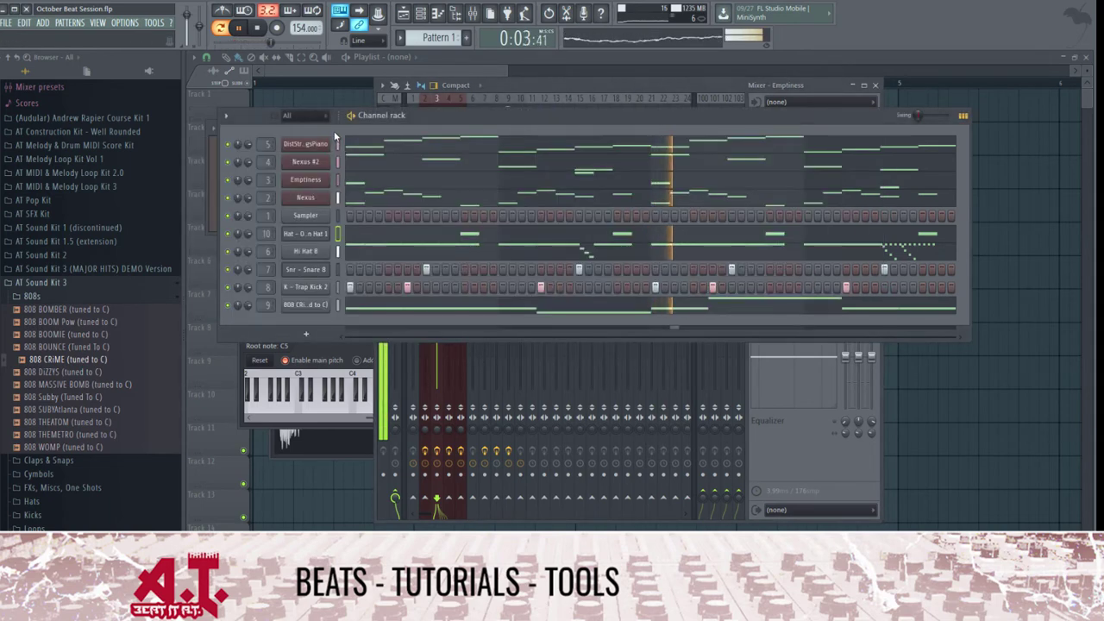
left_click(78, 299)
left_click(39, 388)
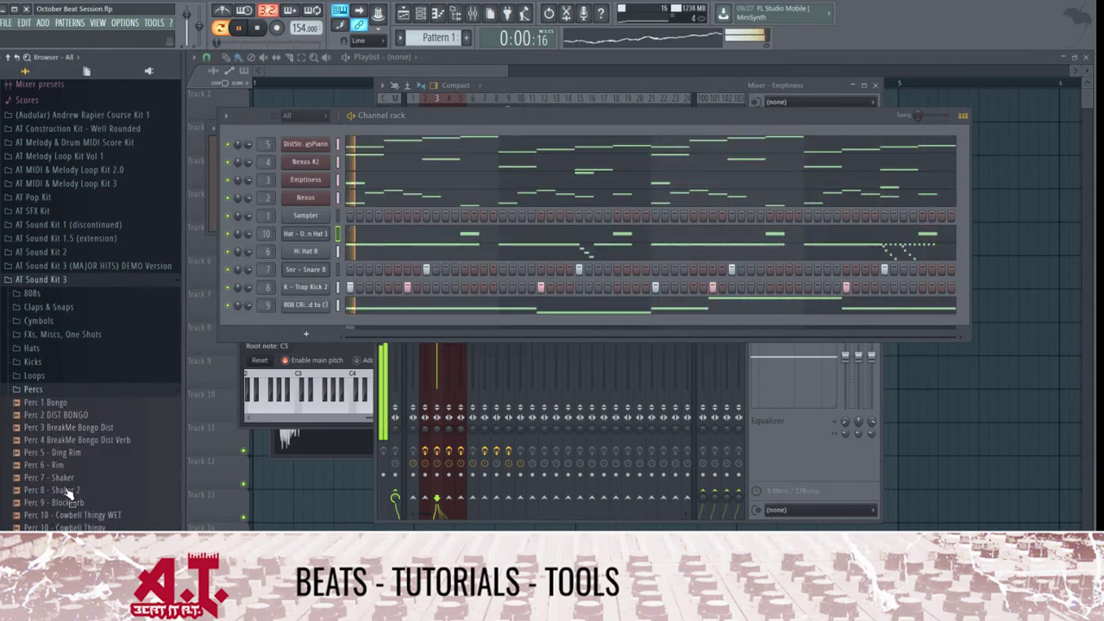
left_click_drag(84, 501, 319, 321)
left_click(315, 325)
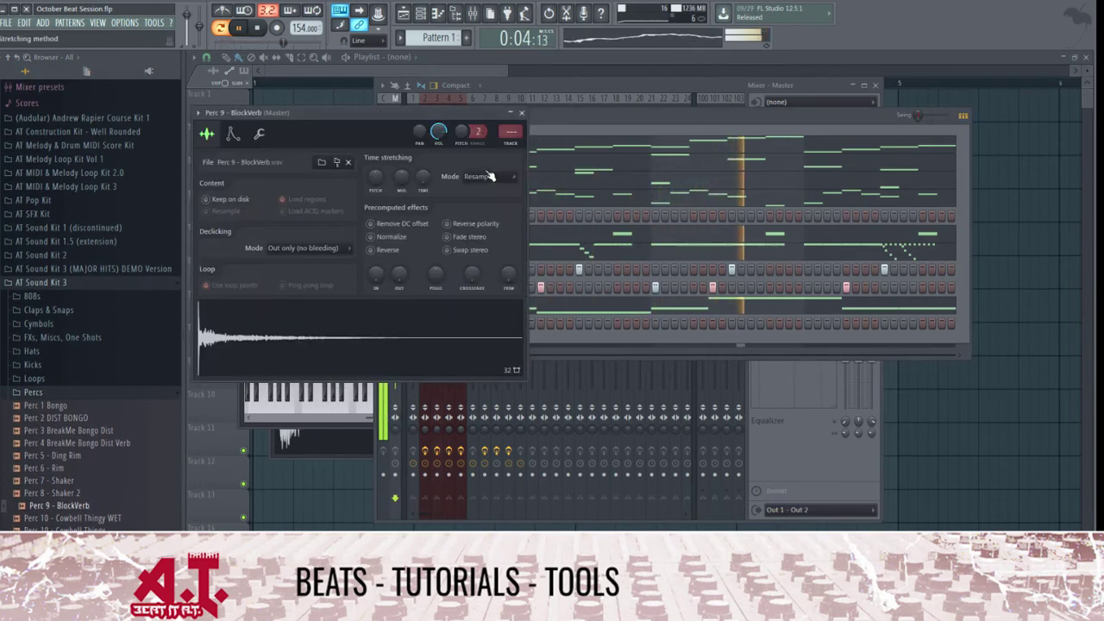
- Route Perc 9 - BlockVerb to mixer track 11 and place hits at step 13 of bars 2 and 4
key("ctrl+l")
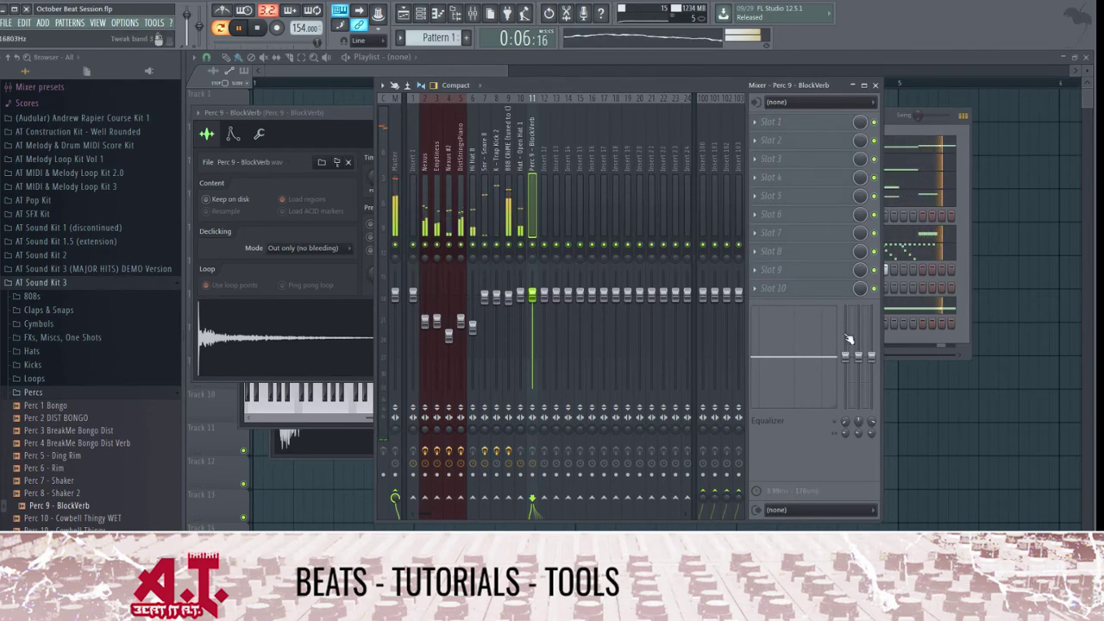
left_click(906, 346)
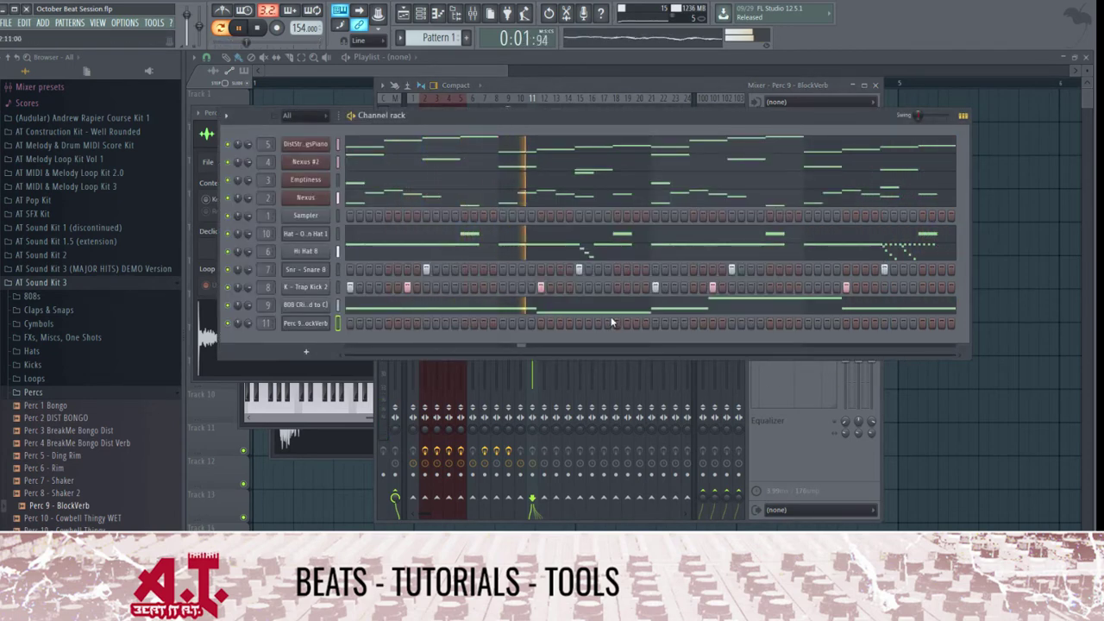
left_click(921, 323)
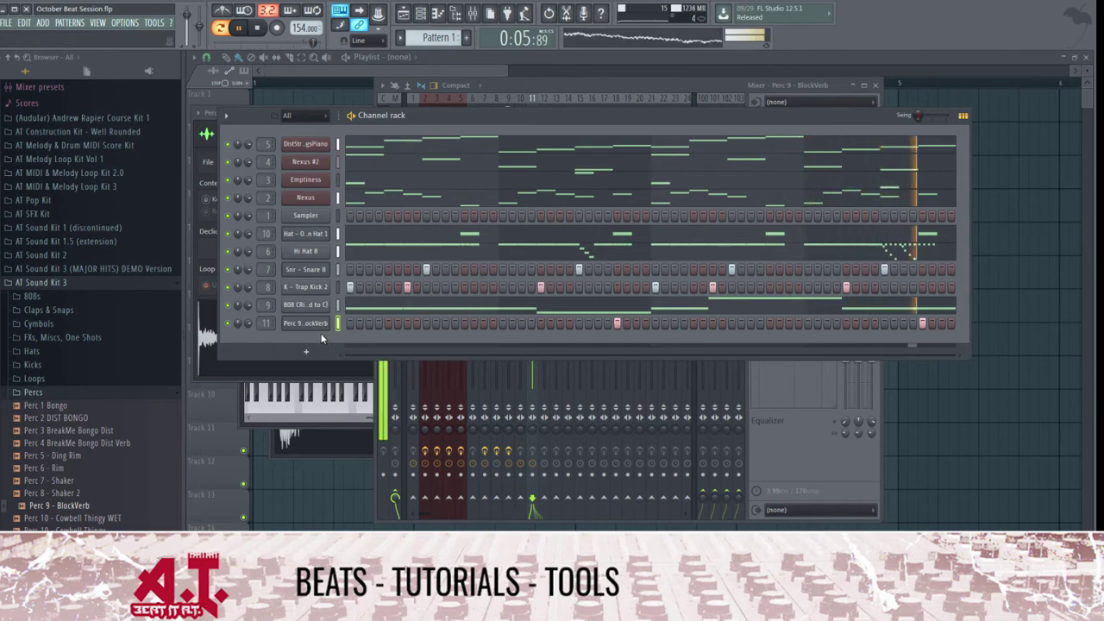
- Add Perc 7 - Shaker from the Percs folder as a new channel below Perc 9 - BlockVerb
left_click(77, 481)
left_click_drag(305, 345, 305, 347)
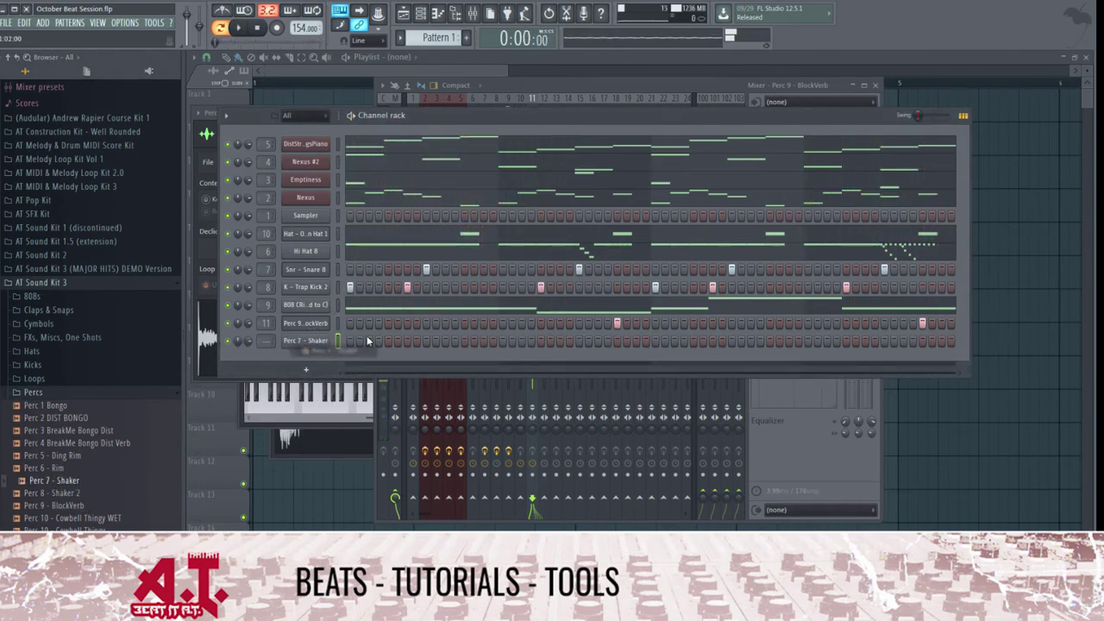
- Place Perc 7 - Shaker hits on steps 5 and 37 of Pattern 1 and start playback
left_click(388, 341)
key("space")
left_click(694, 340)
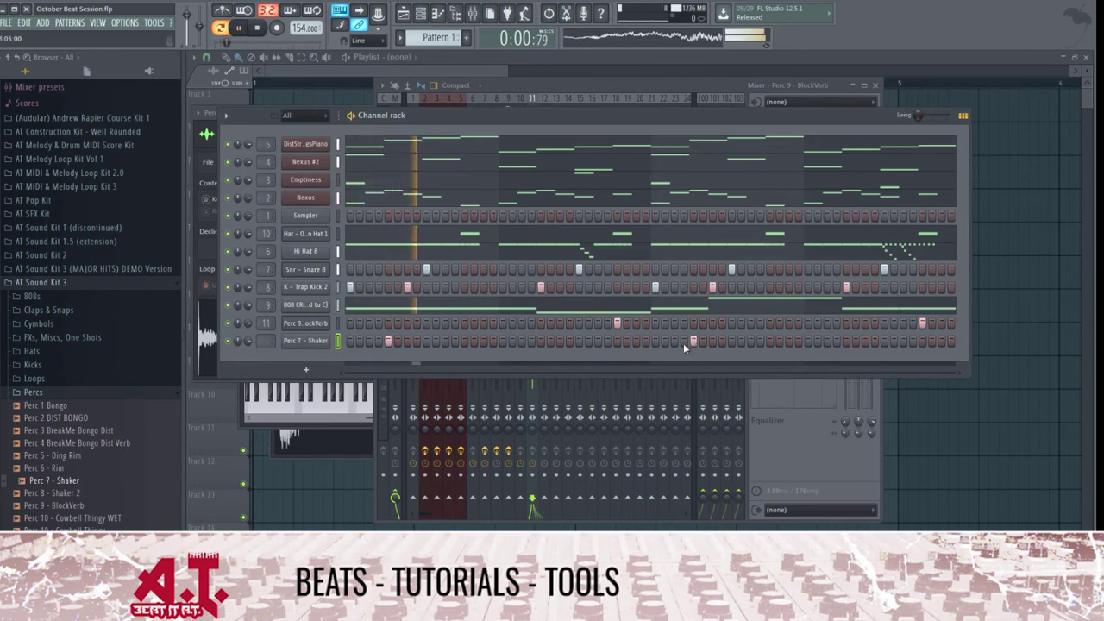
- Route the Perc 7 - Shaker channel to mixer track 12 and lower that track's volume
left_click(303, 342)
left_click(527, 159)
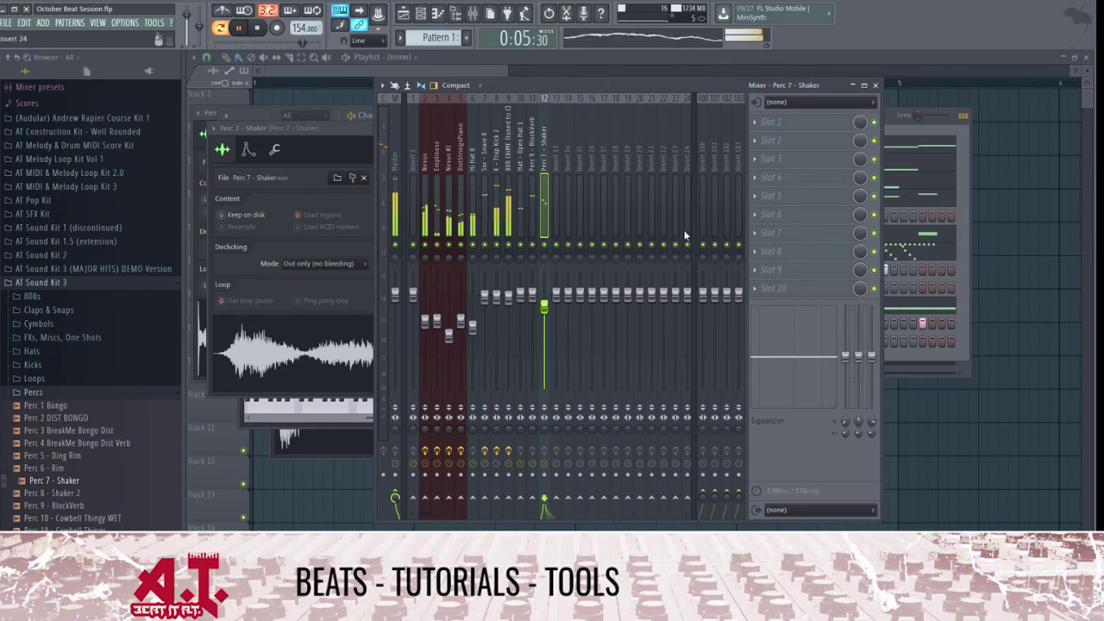
- Add Fruity Parametric EQ 2 to slot 1 of the shaker track, cutting the lows, slightly boosting band 6 and dipping the top band
left_click(811, 124)
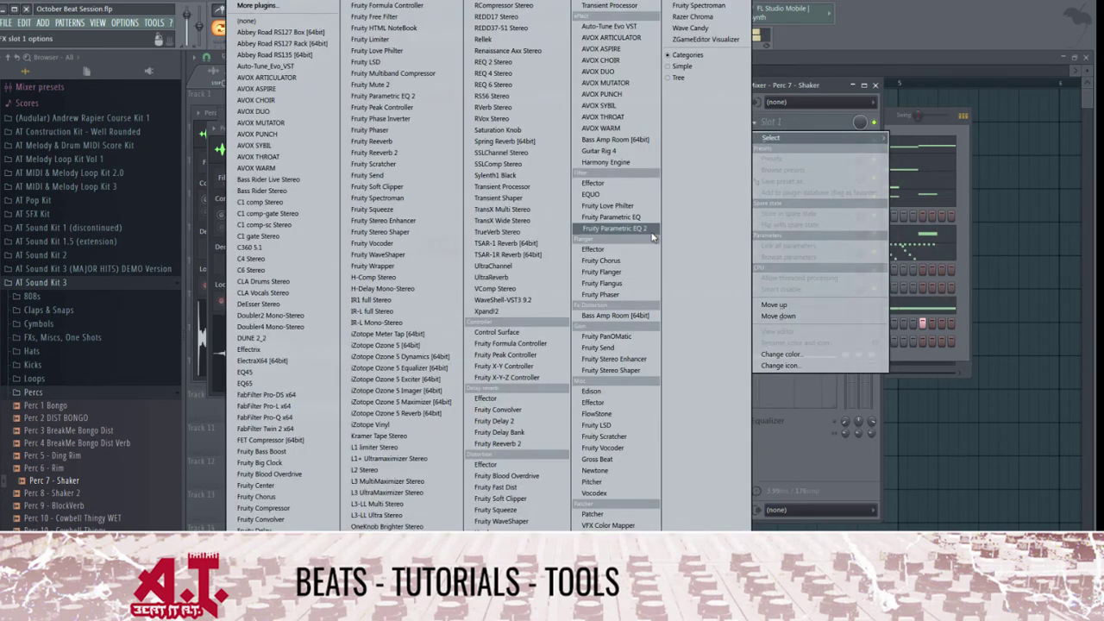
left_click(614, 228)
left_click_drag(287, 254, 315, 270)
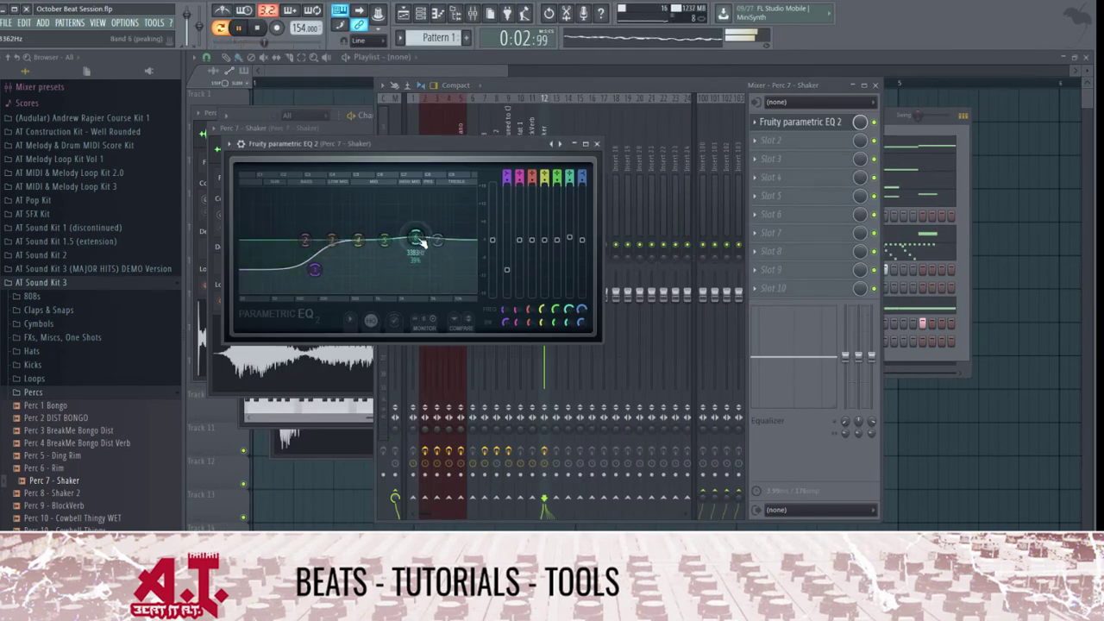
left_click_drag(385, 241, 389, 242)
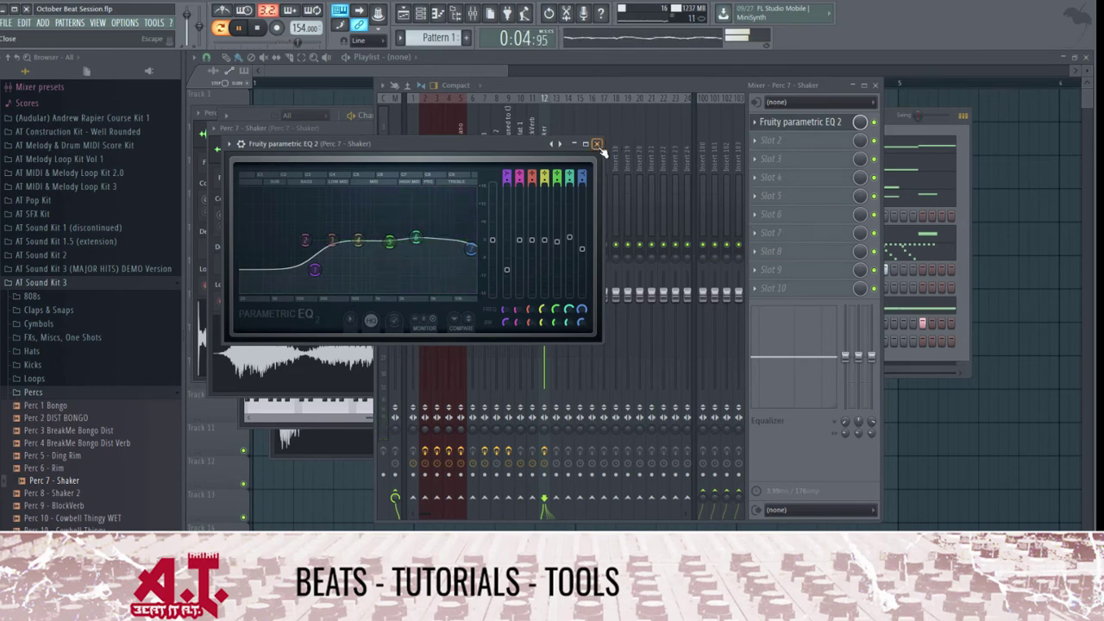
left_click(596, 144)
- Add Fruity Reeverb 2 to slot 3 of the shaker track and adjust its bass and decay
left_click(796, 162)
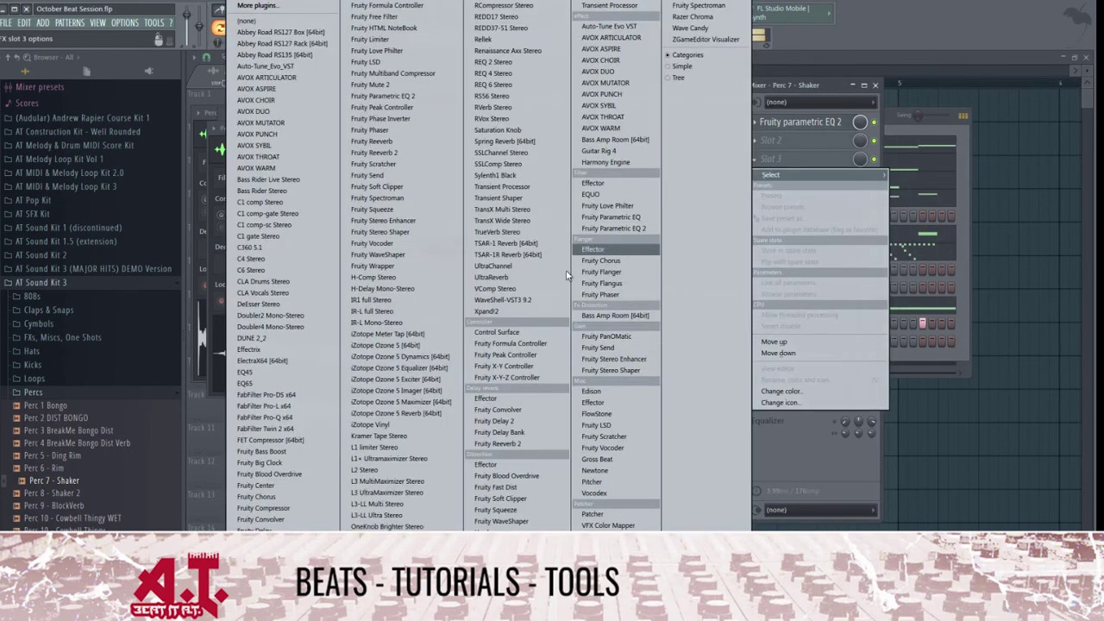
left_click(498, 443)
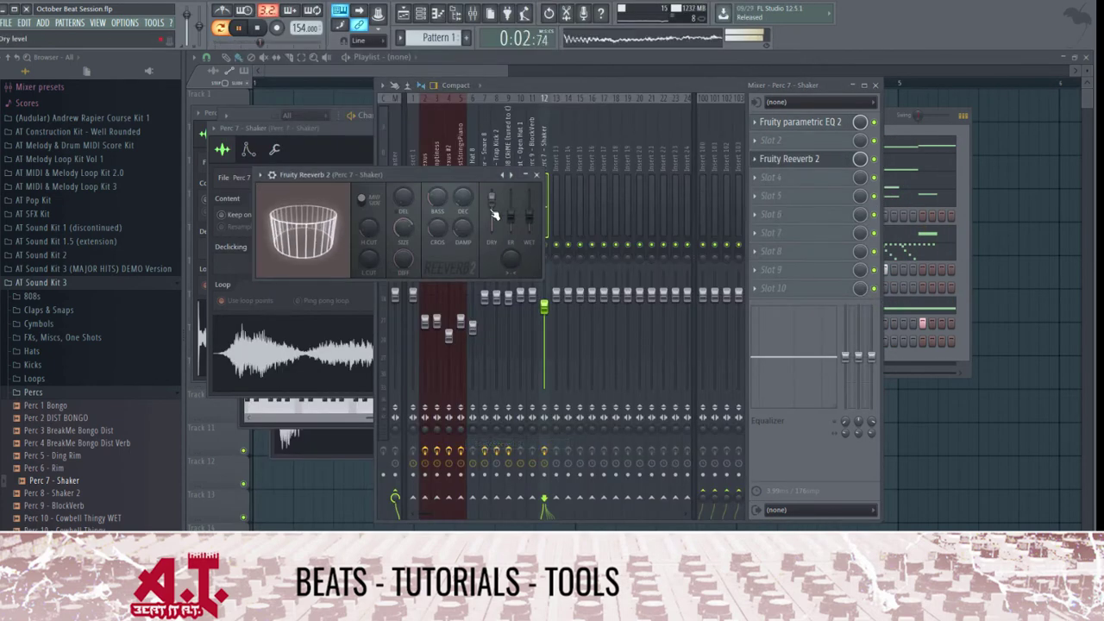
left_click_drag(438, 198, 438, 218)
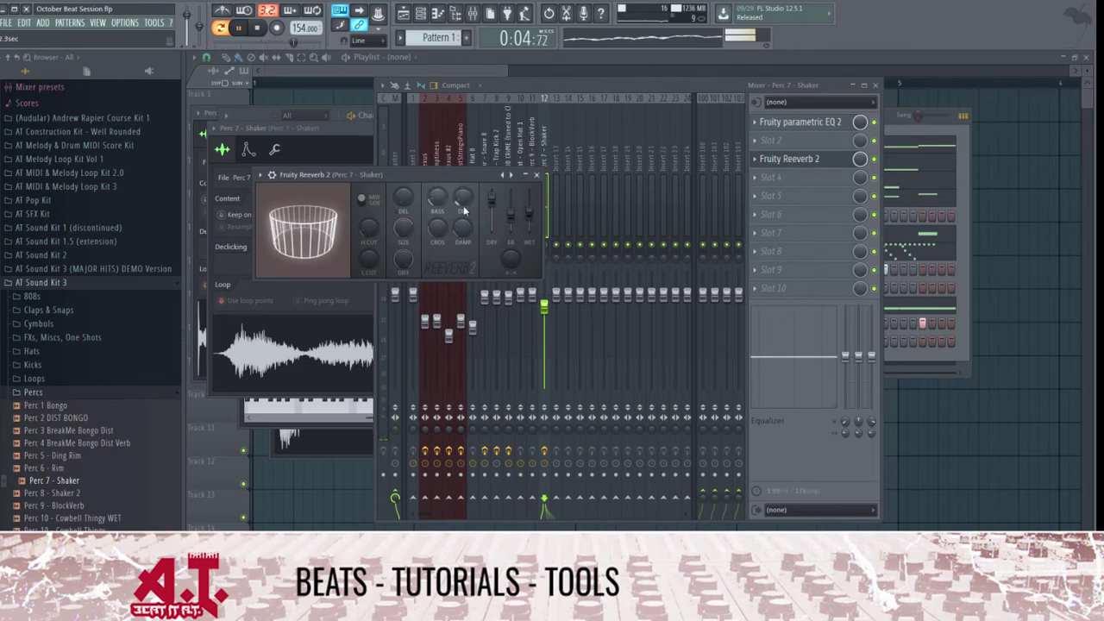
left_click(536, 174)
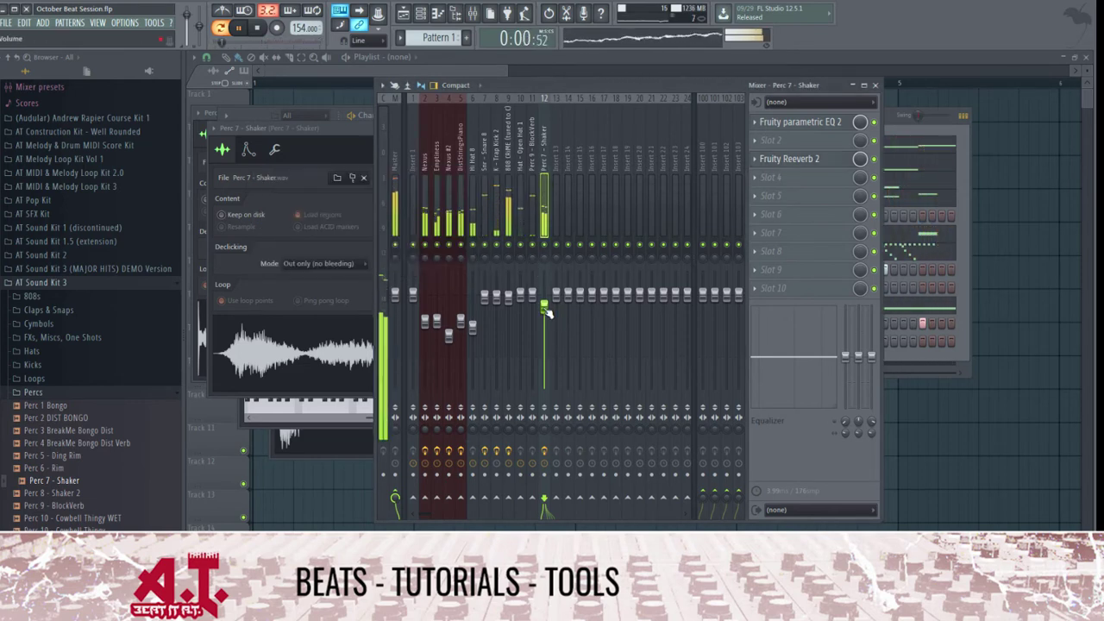
- Audition the samples in the Percs folder, down to Perc 16 - PlockTriangle
left_click(887, 127)
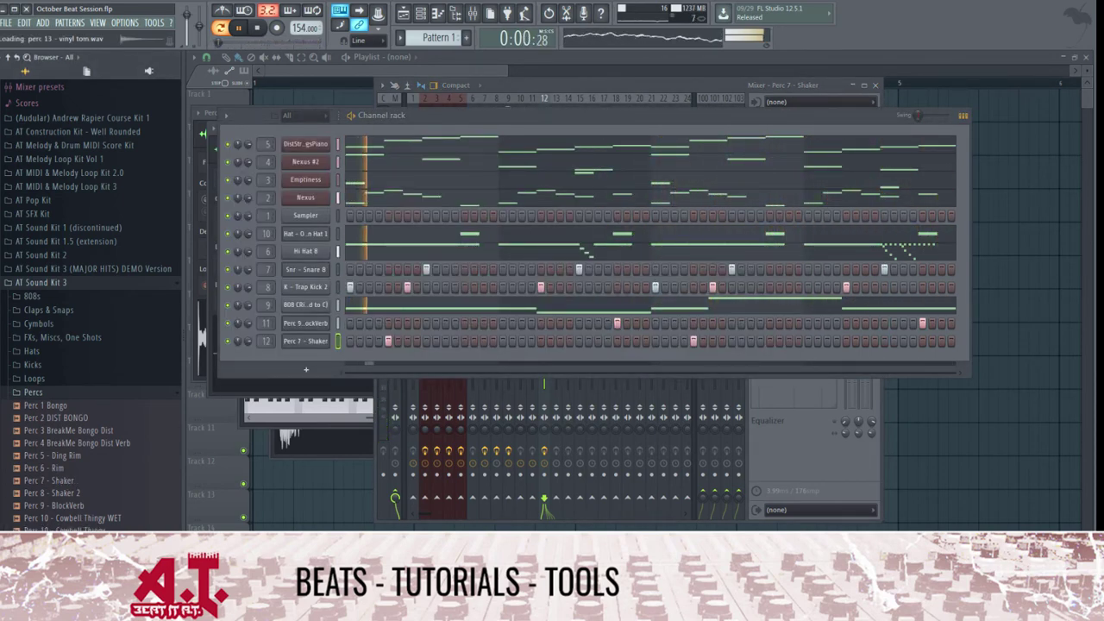
scroll(107, 476, "down", 4)
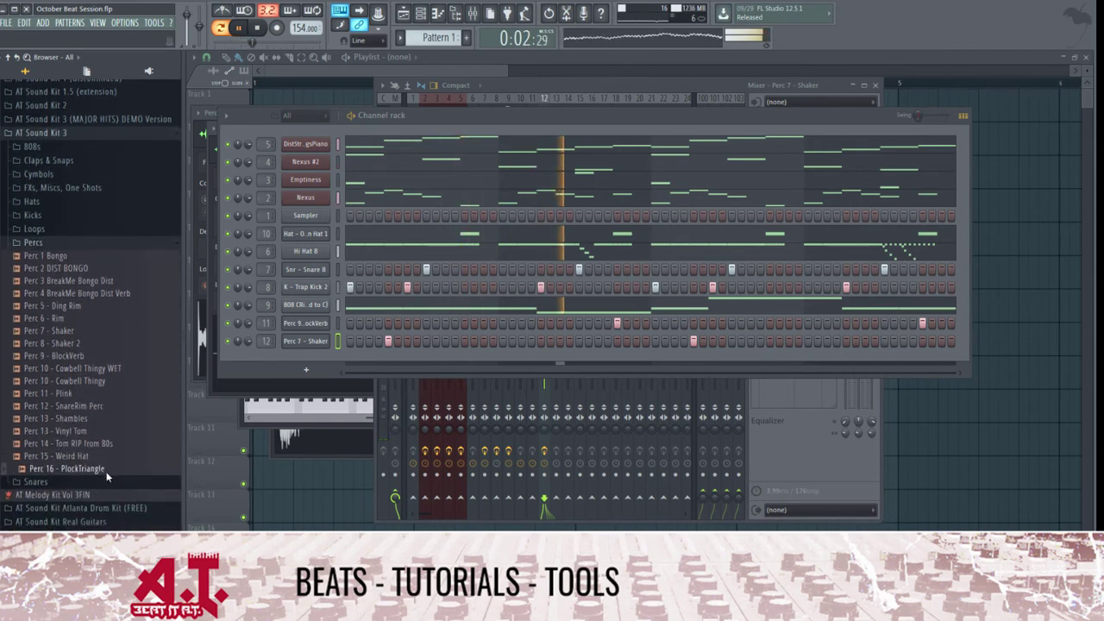
left_click_drag(107, 477, 131, 420)
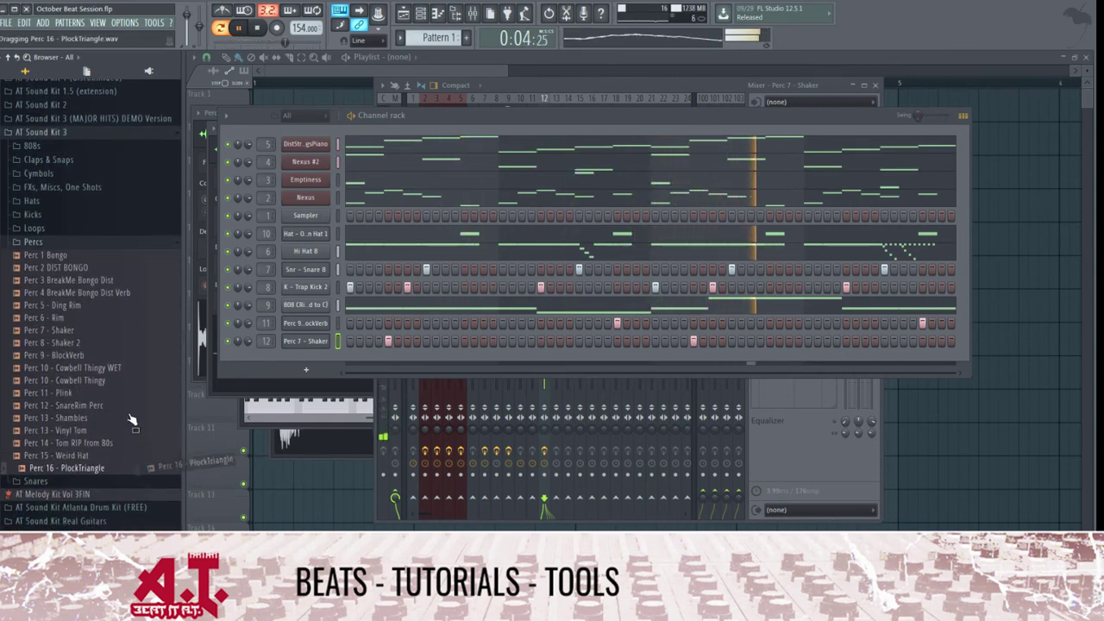
- Load Snr - Snare 1 from the Snares folder into a new channel and route it to mixer track 13
left_click(53, 243)
left_click(36, 259)
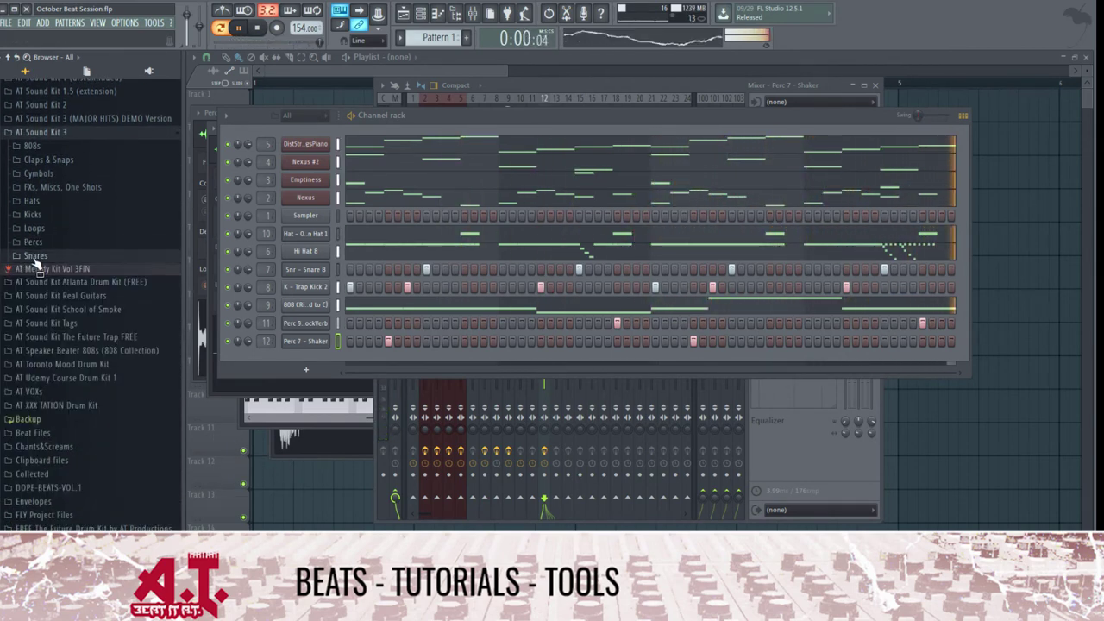
left_click(67, 271)
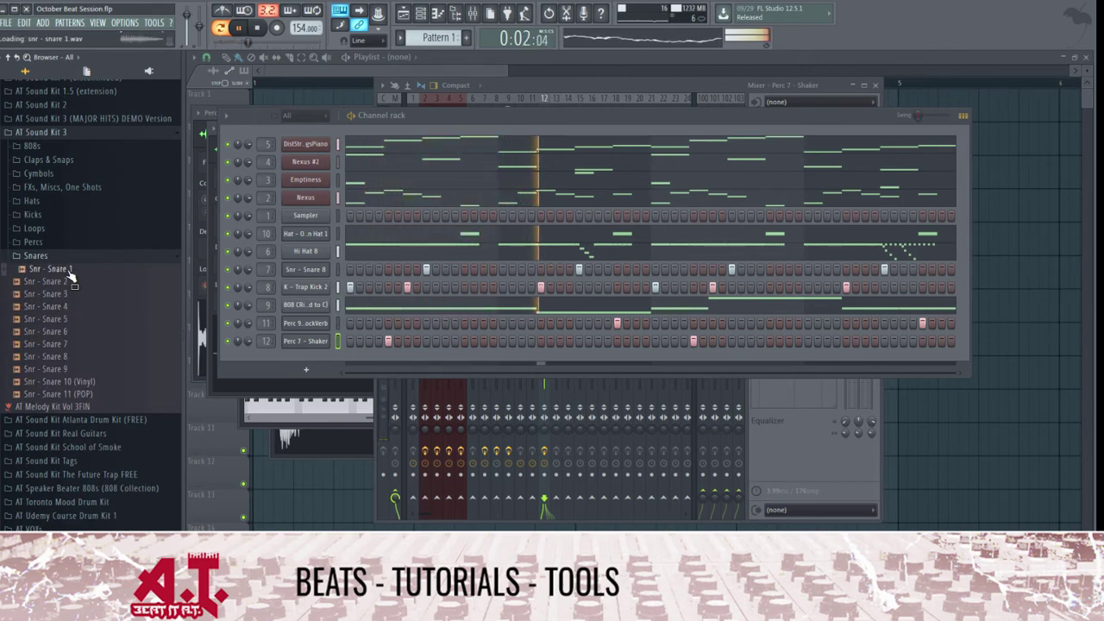
left_click_drag(69, 274, 284, 355)
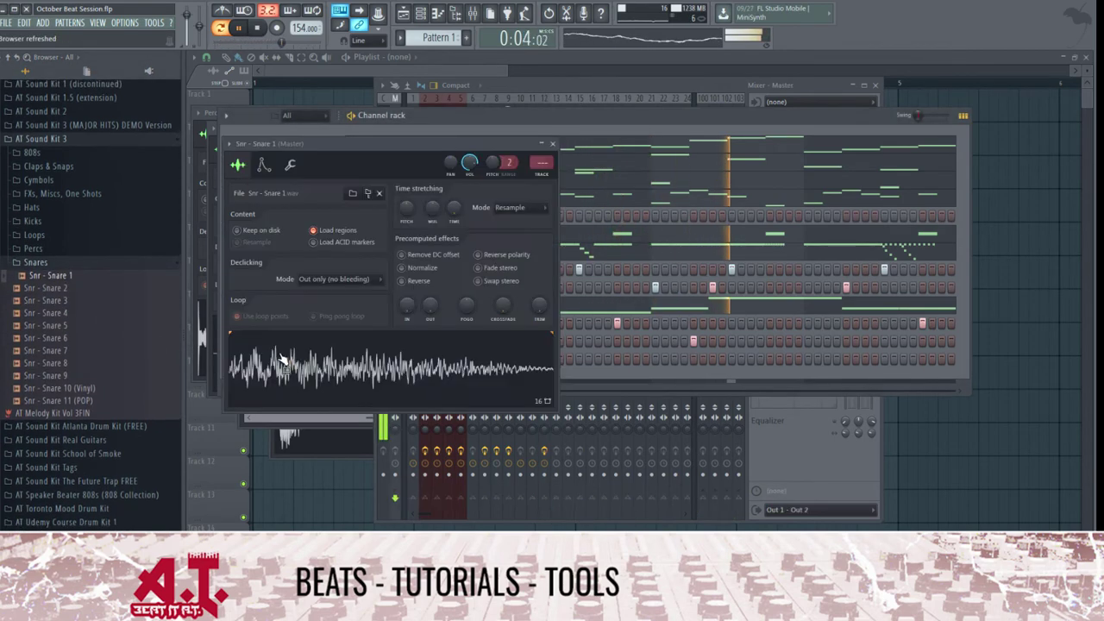
key("ctrl+l")
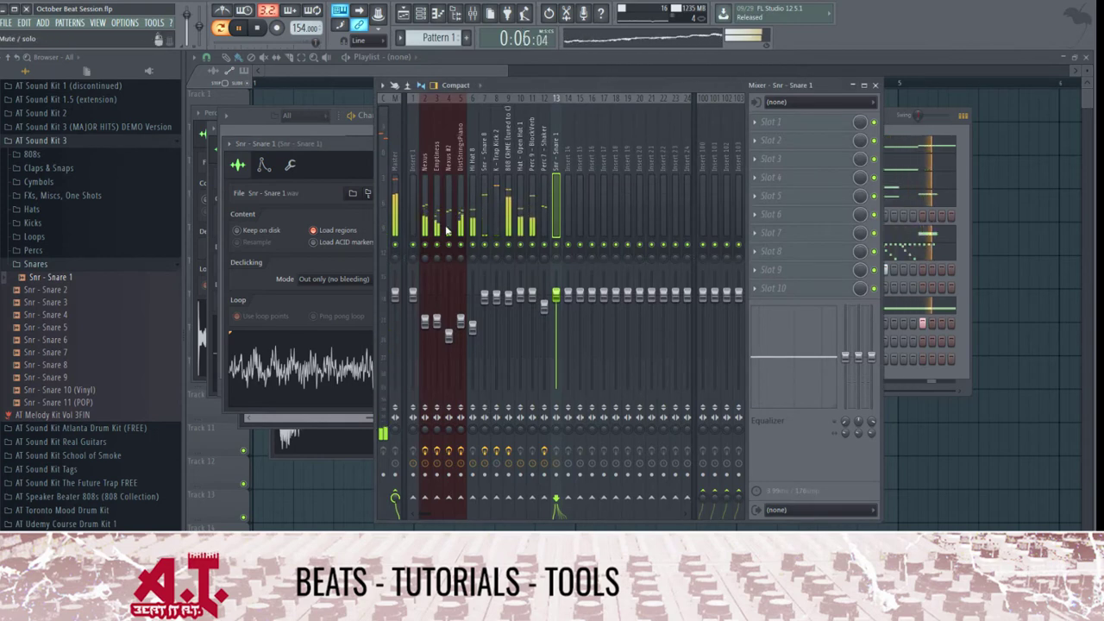
- Place Snr - Snare 1 hits on steps 15, 19, 47, 48 and 51 of the pattern
left_click(355, 131)
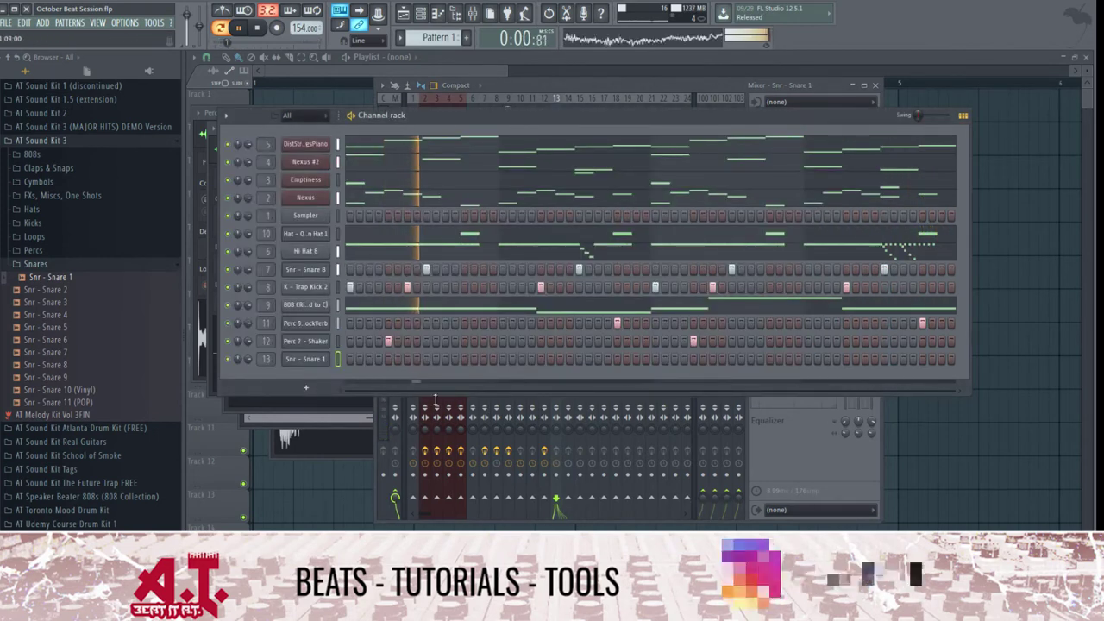
key("space")
left_click(522, 358)
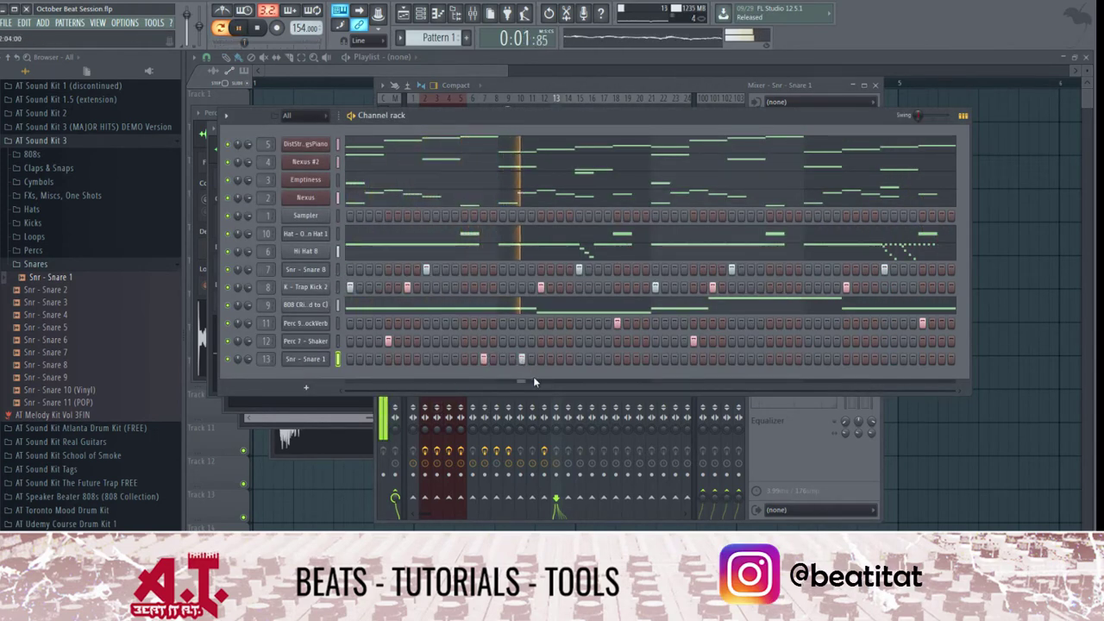
left_click(788, 359)
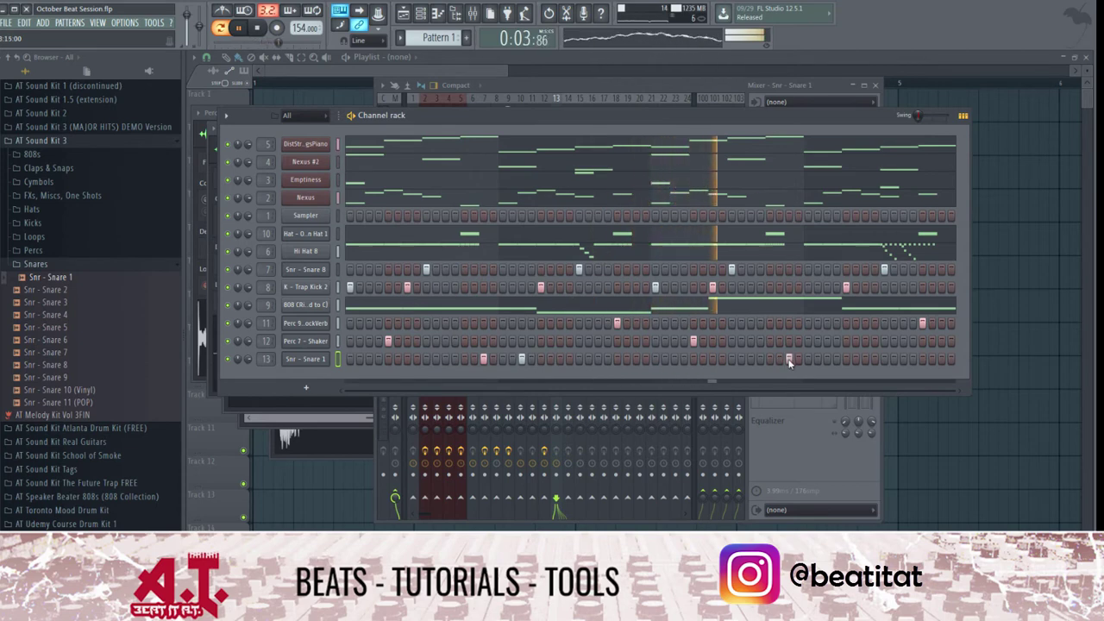
left_click(798, 359)
left_click(826, 358)
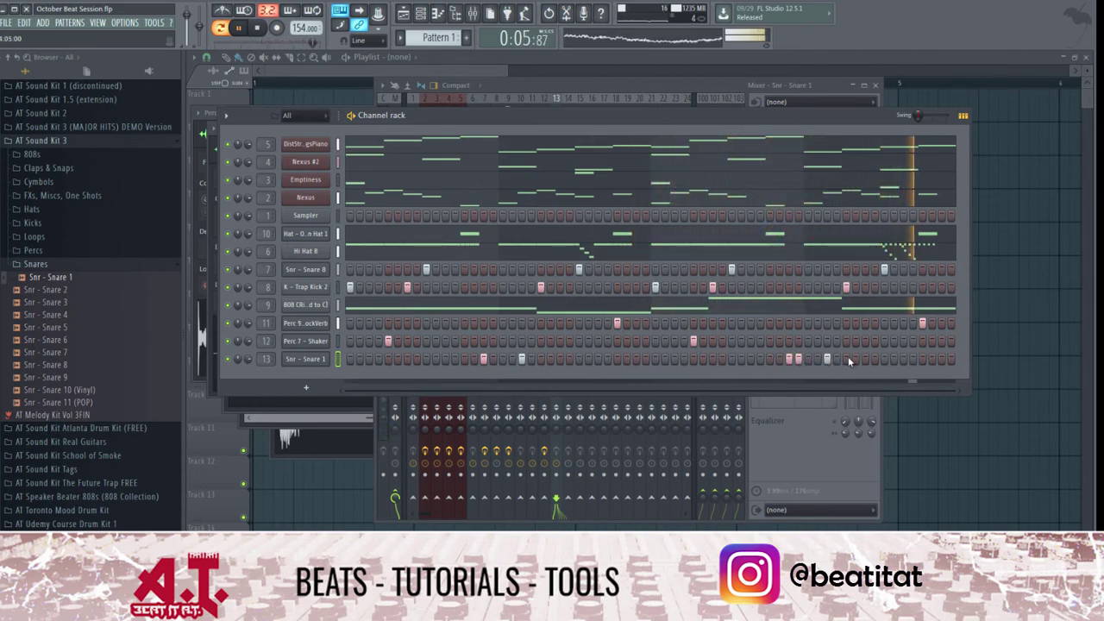
- Add Fruity Parametric EQ 2 to the Snr - Snare 1 track, with band 1 as high pass, bands 5 and 6 boosted and band 7 dipped
left_click(798, 471)
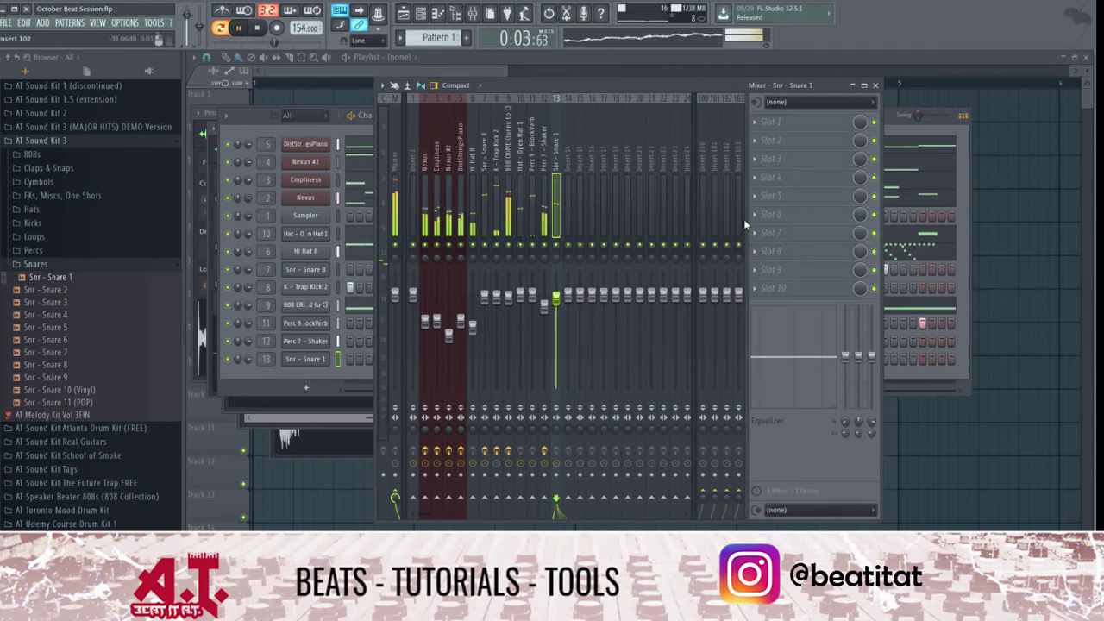
left_click(759, 125)
left_click(615, 218)
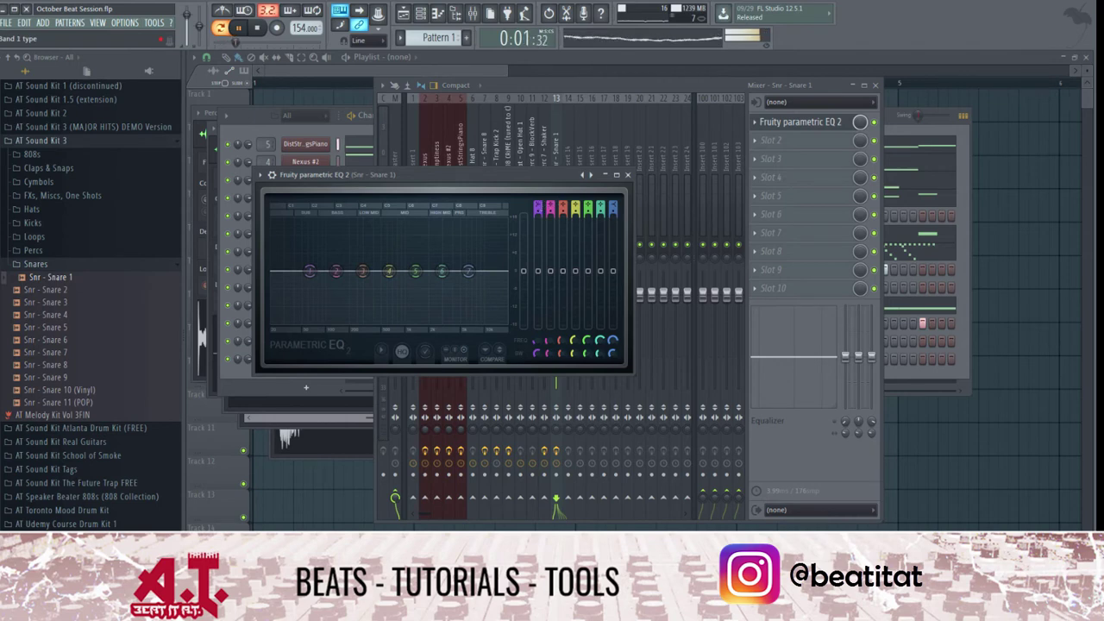
left_click_drag(539, 206, 540, 211)
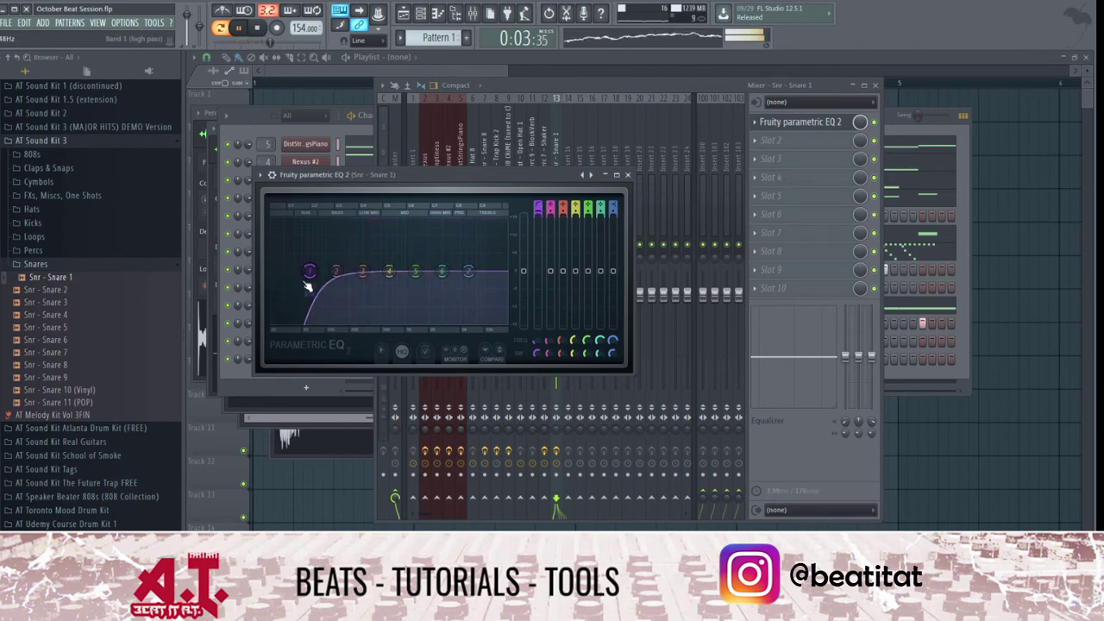
left_click_drag(307, 275, 349, 272)
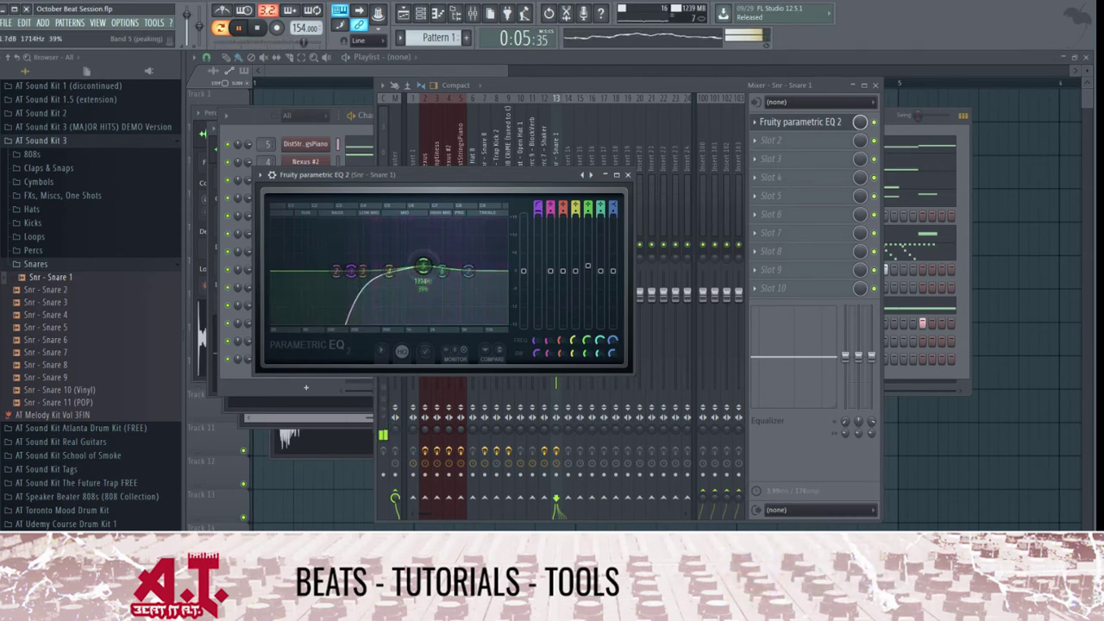
left_click_drag(442, 271, 463, 261)
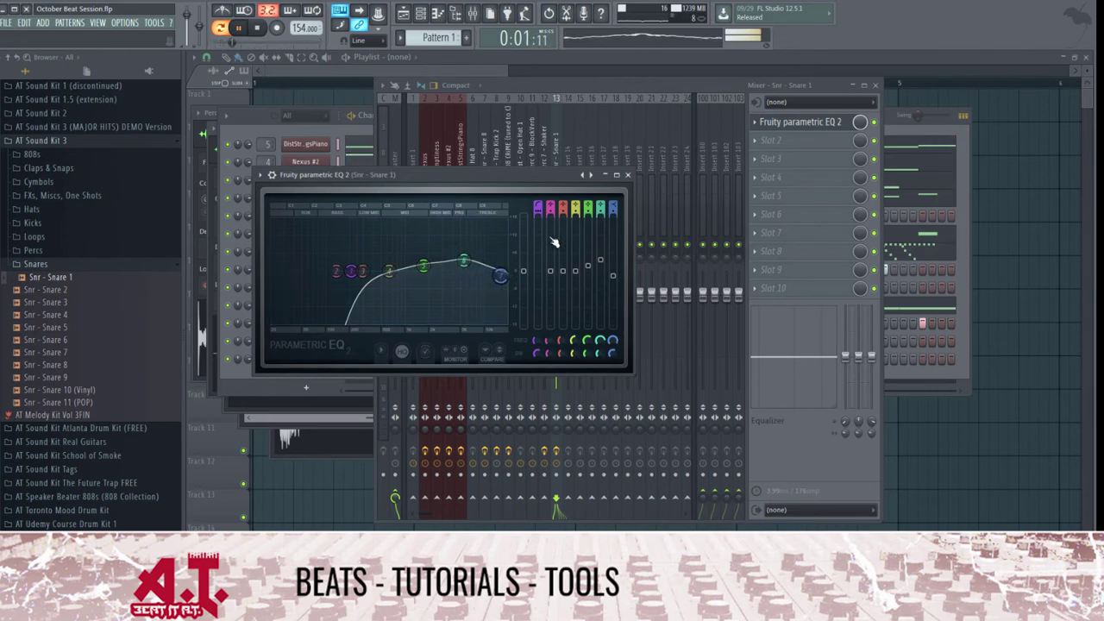
left_click(626, 174)
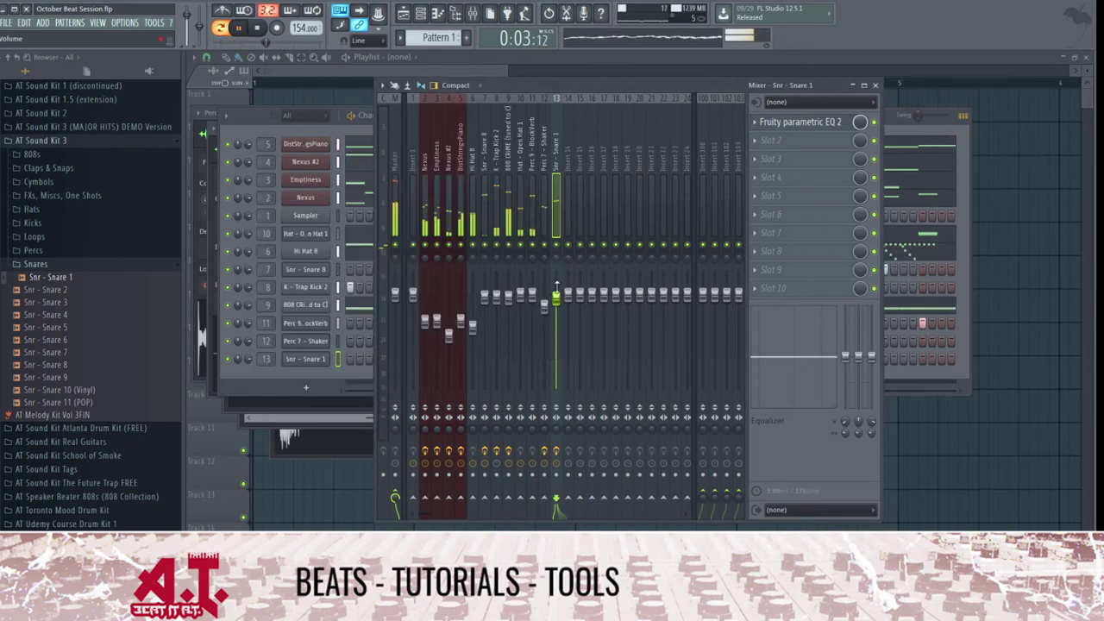
left_click(398, 200)
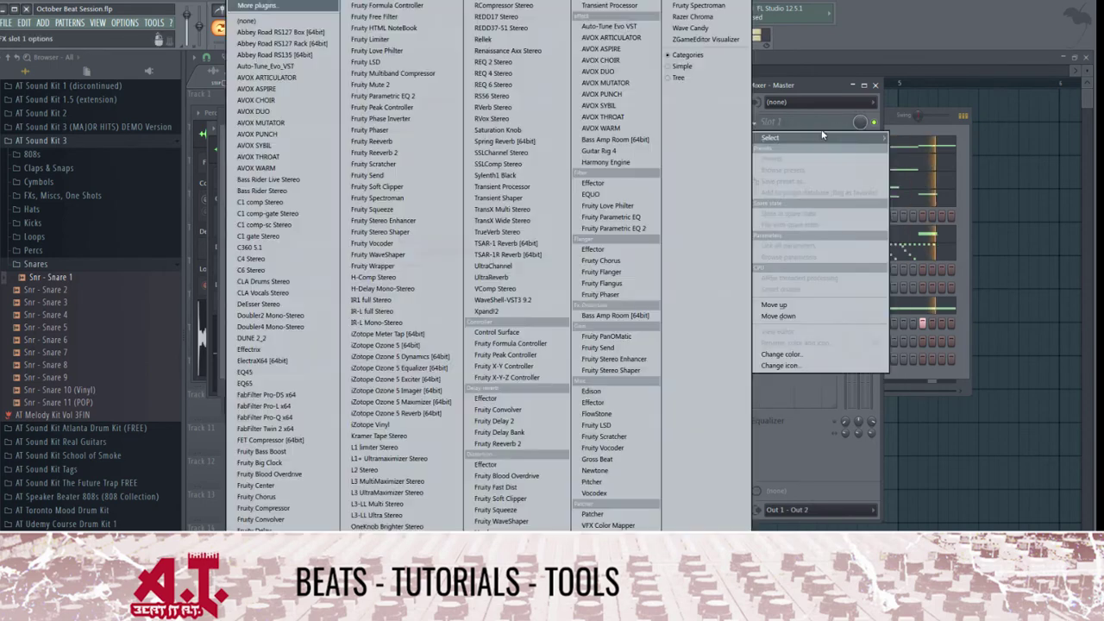
left_click(873, 136)
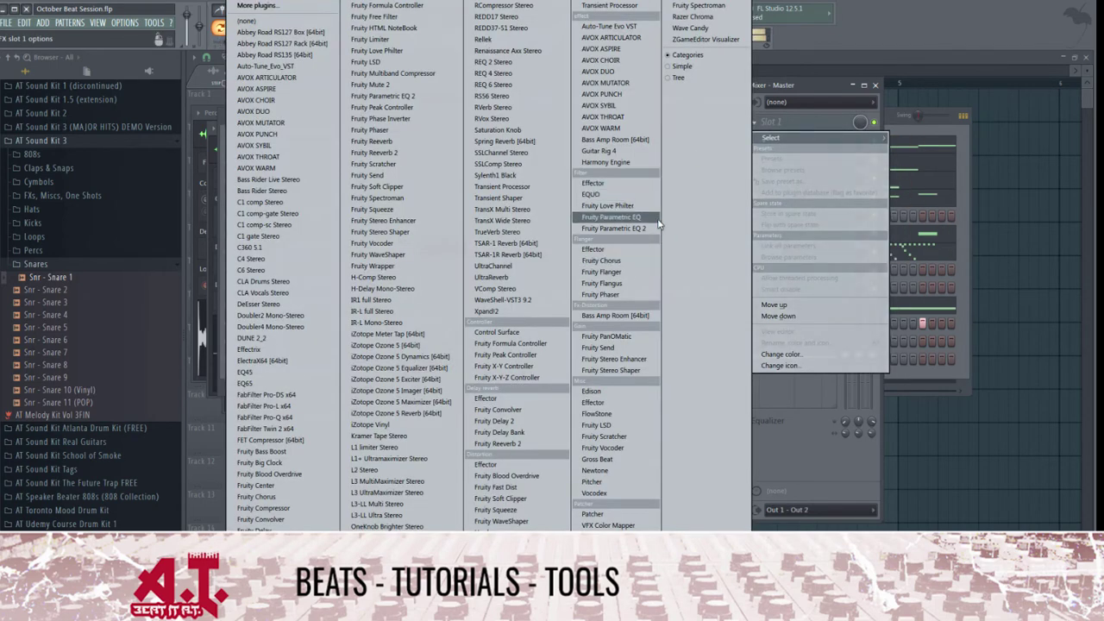
left_click(809, 485)
- Lower the faders of mixer tracks 2 to 13 together, bringing Snr - Snare 1 to about -4.5 dB
left_click_drag(427, 226, 564, 227)
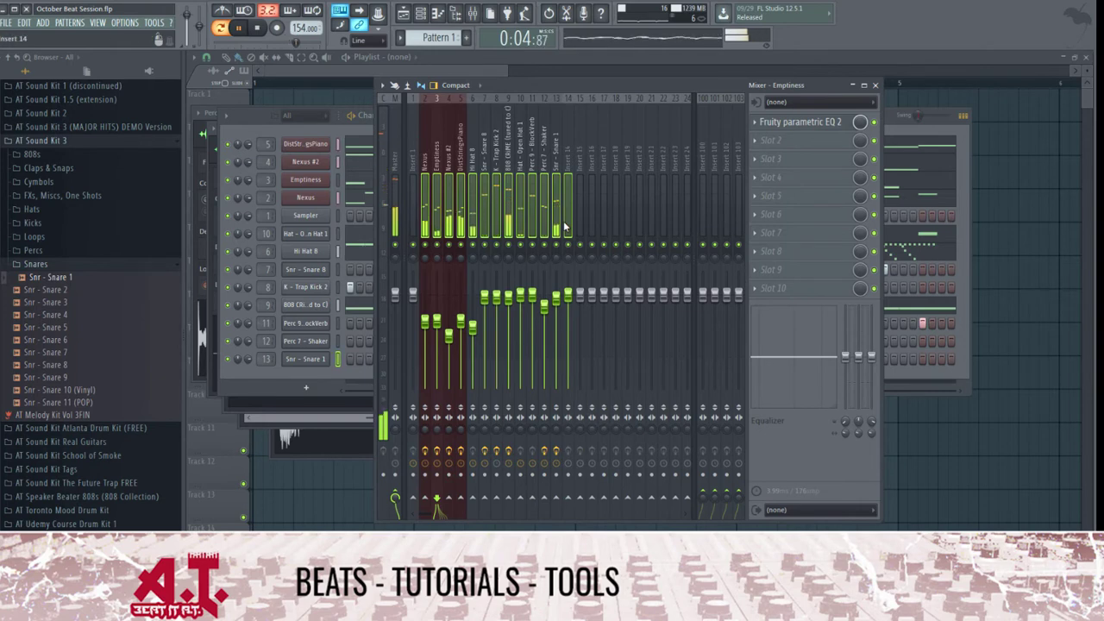
left_click_drag(556, 297, 559, 303)
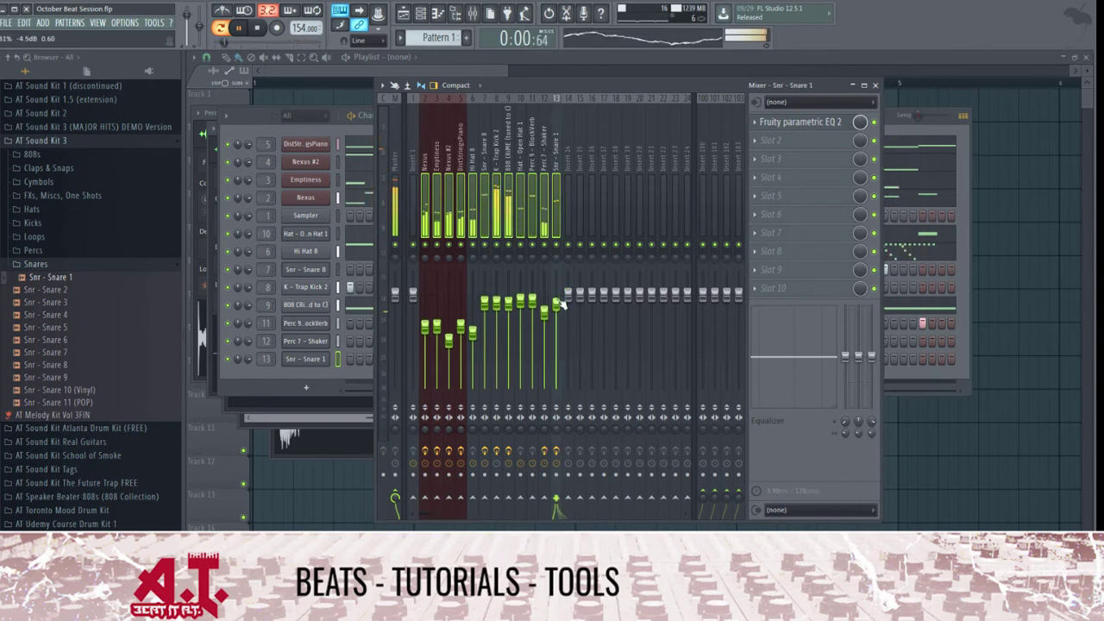
- Add Fruity Parametric EQ 2 to the Master track, cutting bands 1 and 7 and gently boosting bands 2 and 6
left_click(396, 216)
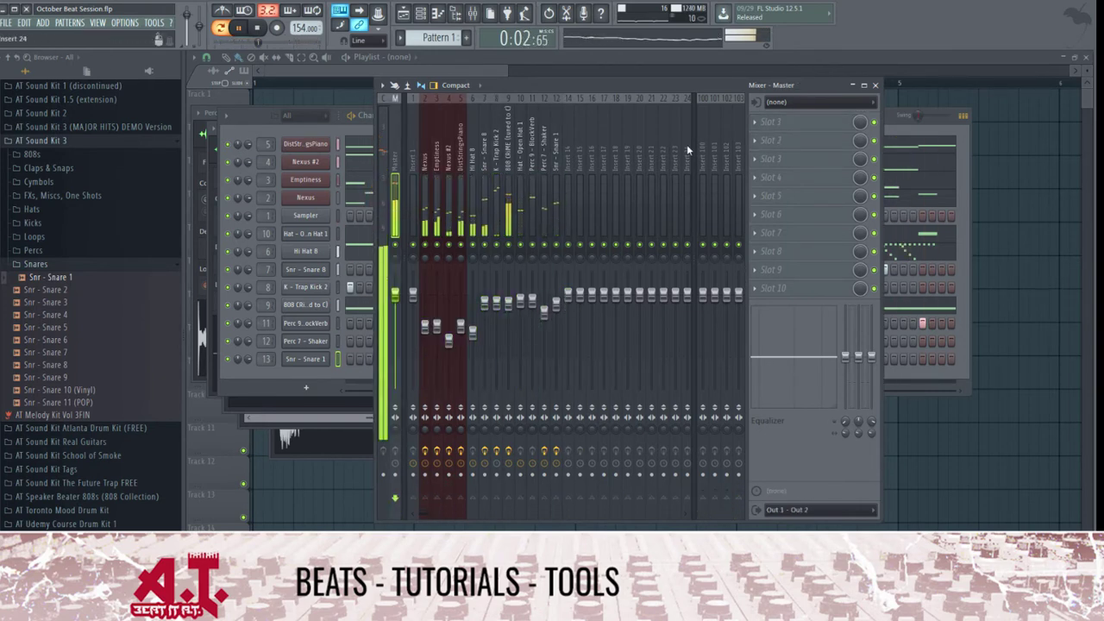
left_click(763, 122)
left_click(342, 278)
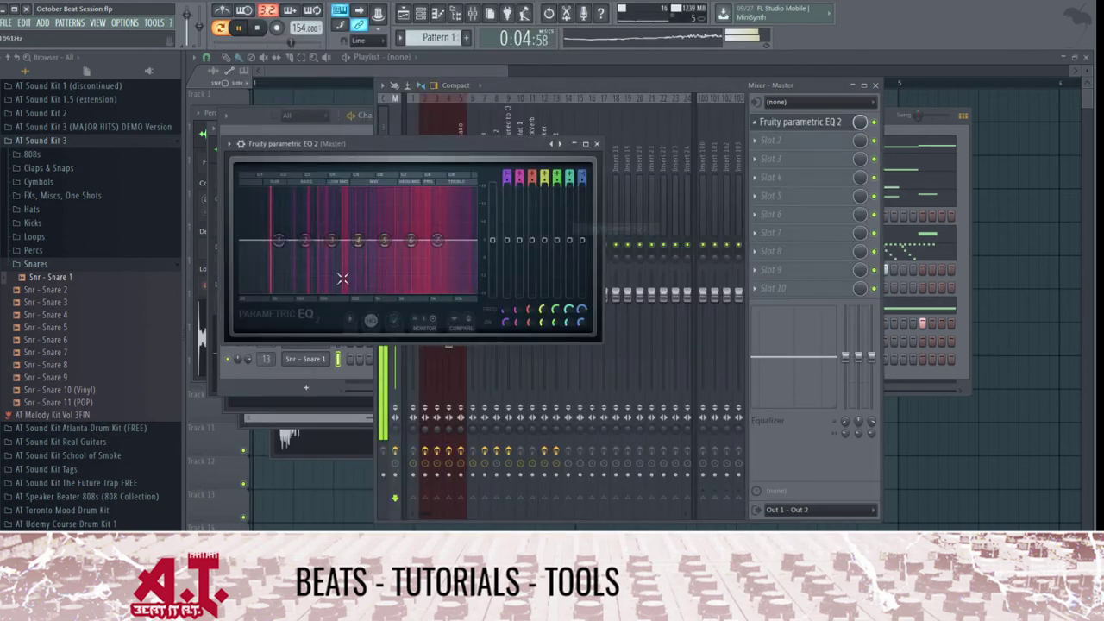
left_click_drag(279, 241, 328, 241)
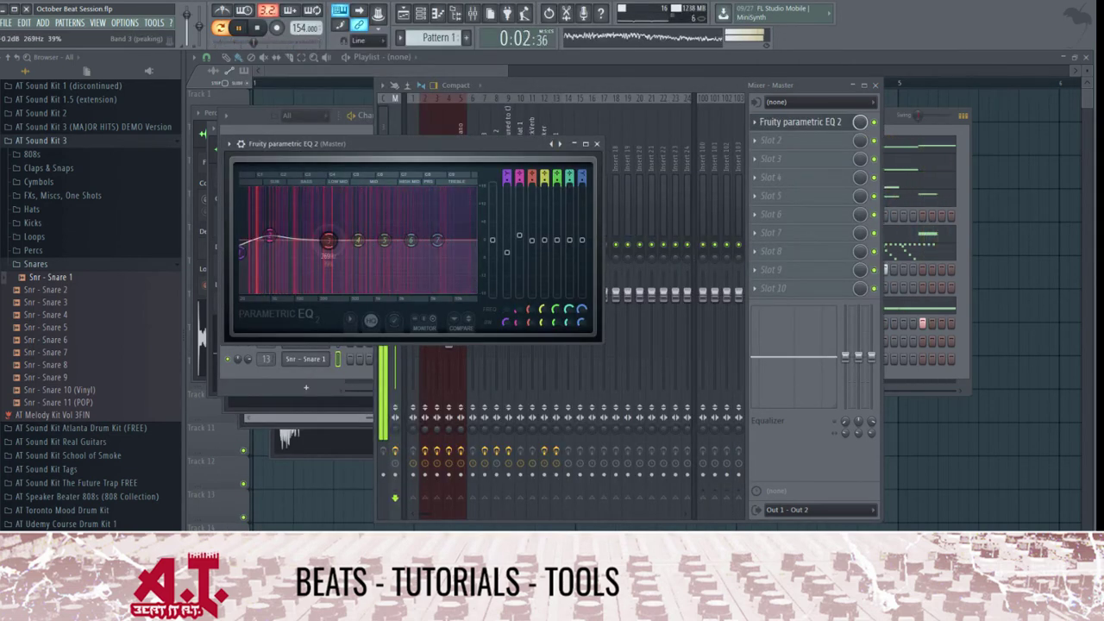
left_click_drag(411, 241, 422, 237)
left_click_drag(437, 241, 475, 261)
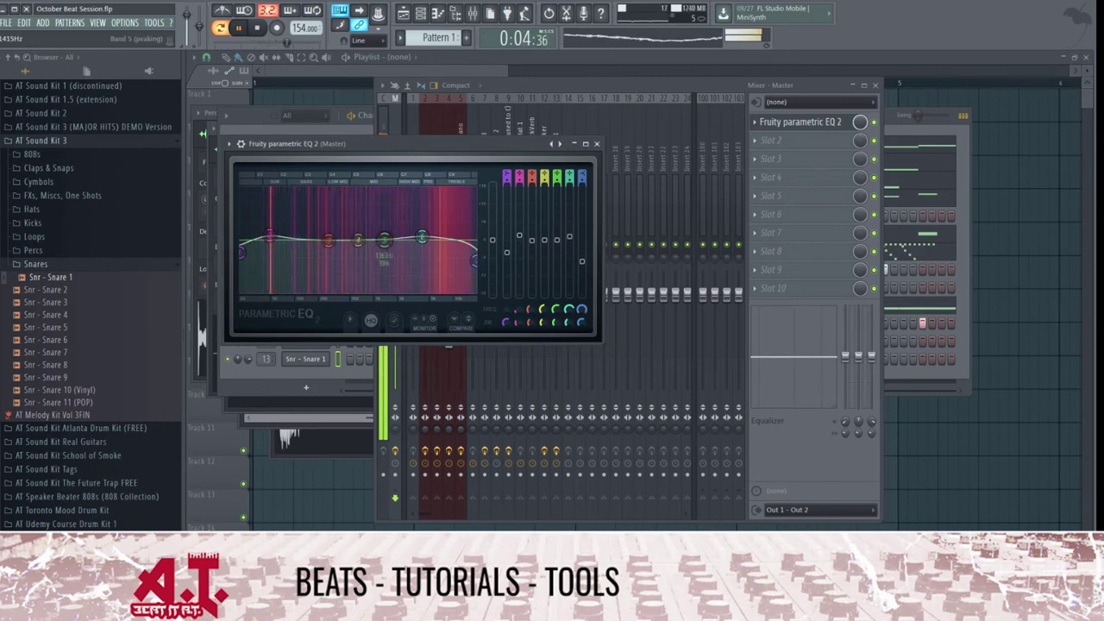
left_click(596, 144)
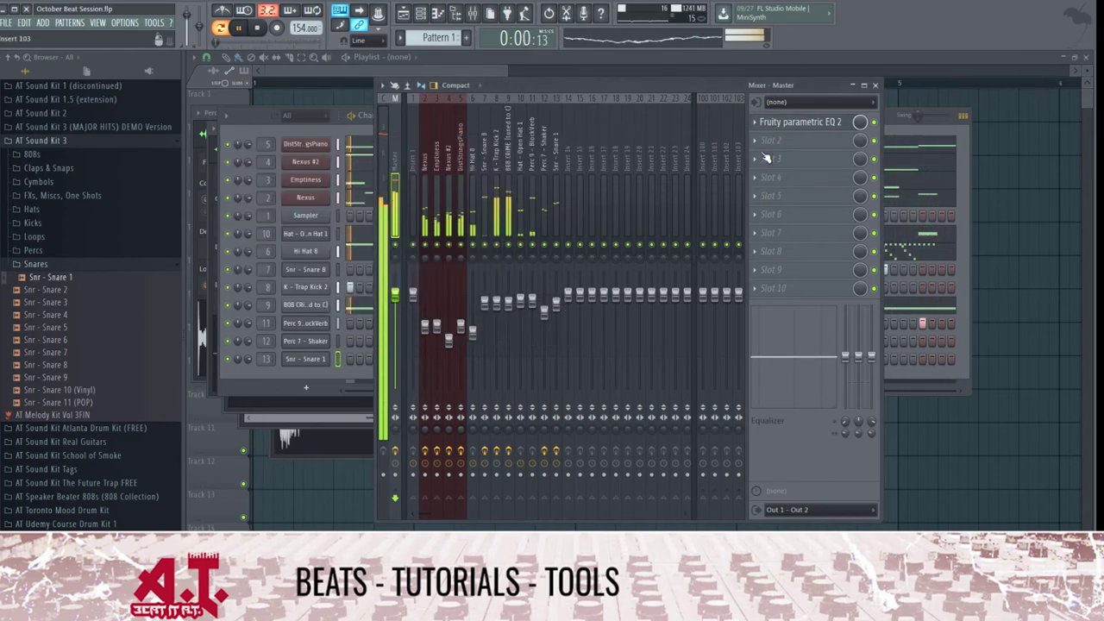
- Add Soundgoodizer to the second effect slot of the Master track and open the third slot for another effect
left_click(765, 155)
left_click(497, 603)
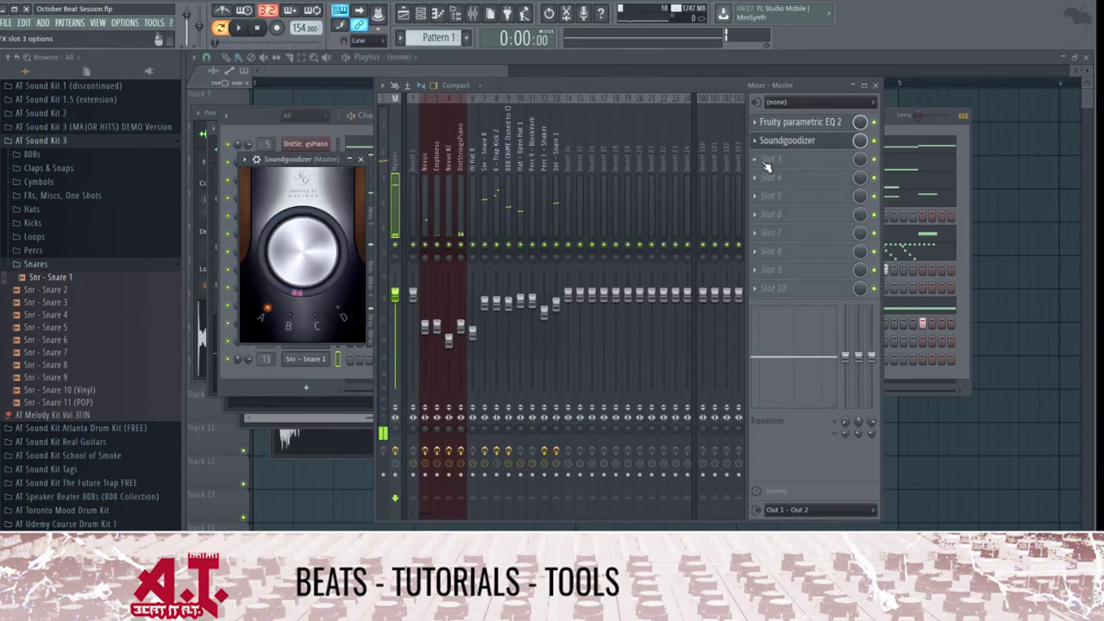
left_click(765, 162)
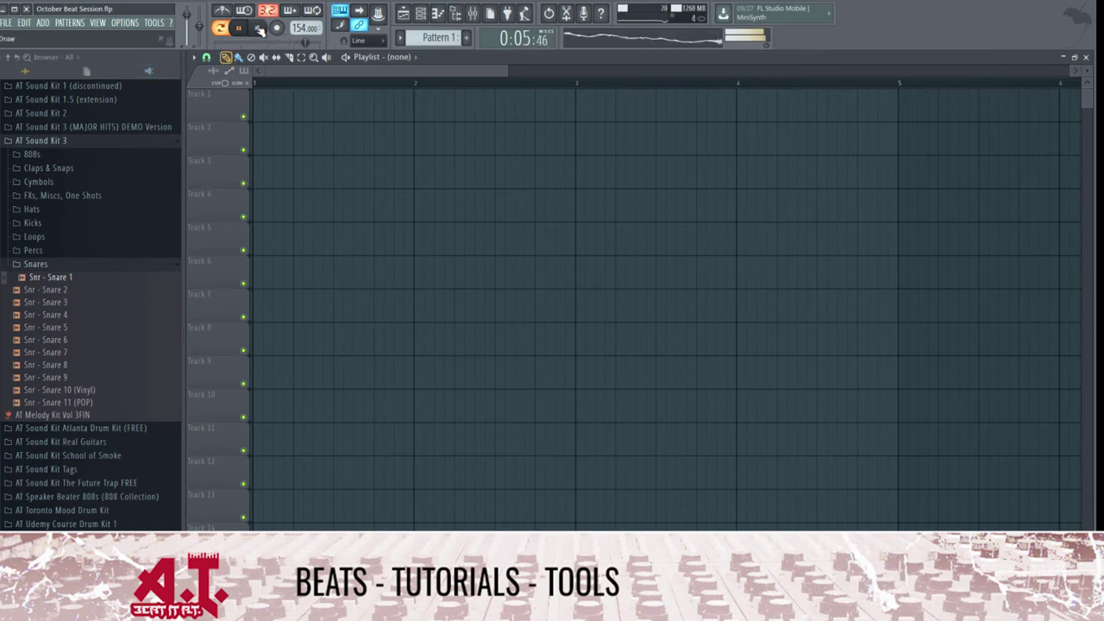
- Raise the Snr - Snare 8 fader slightly, check the Master track's effect chain and return to the playlist
key("F9")
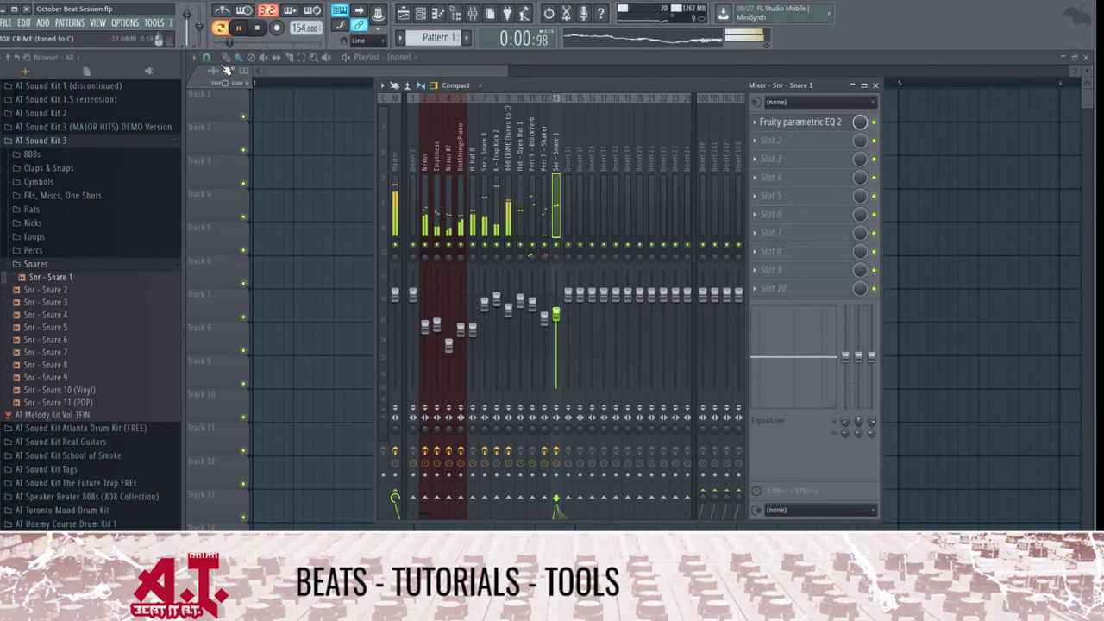
left_click_drag(485, 304, 485, 300)
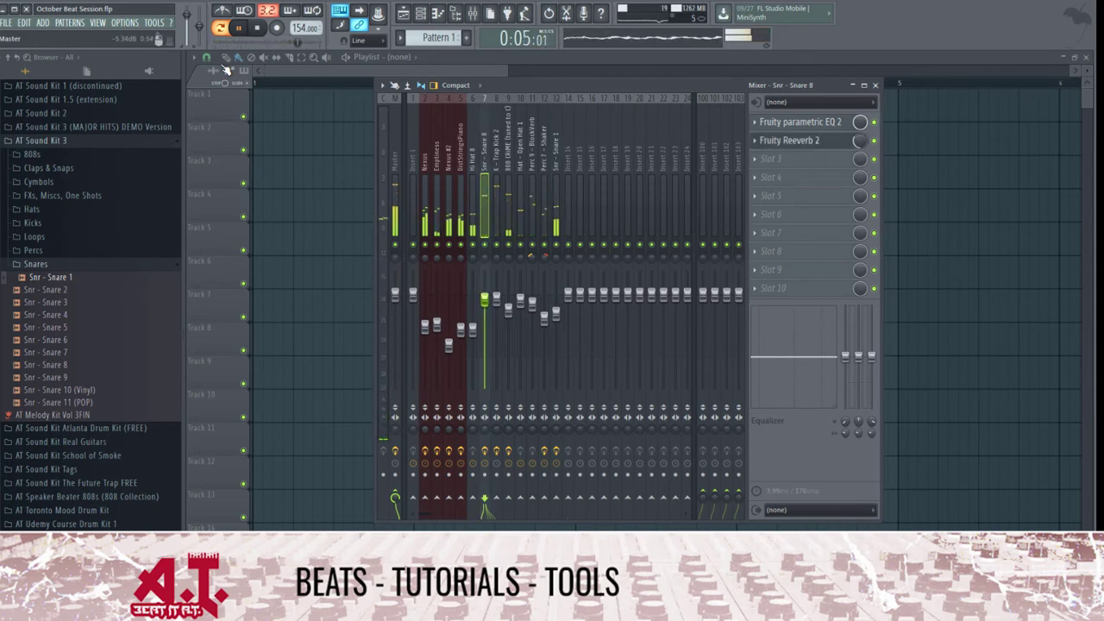
left_click(395, 122)
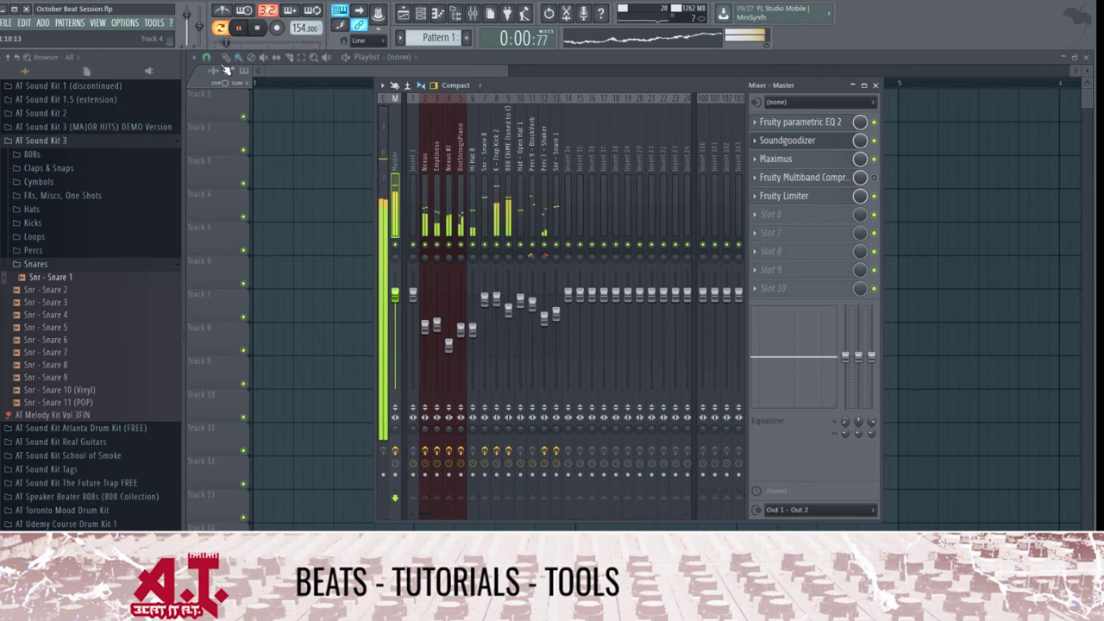
key("F9")
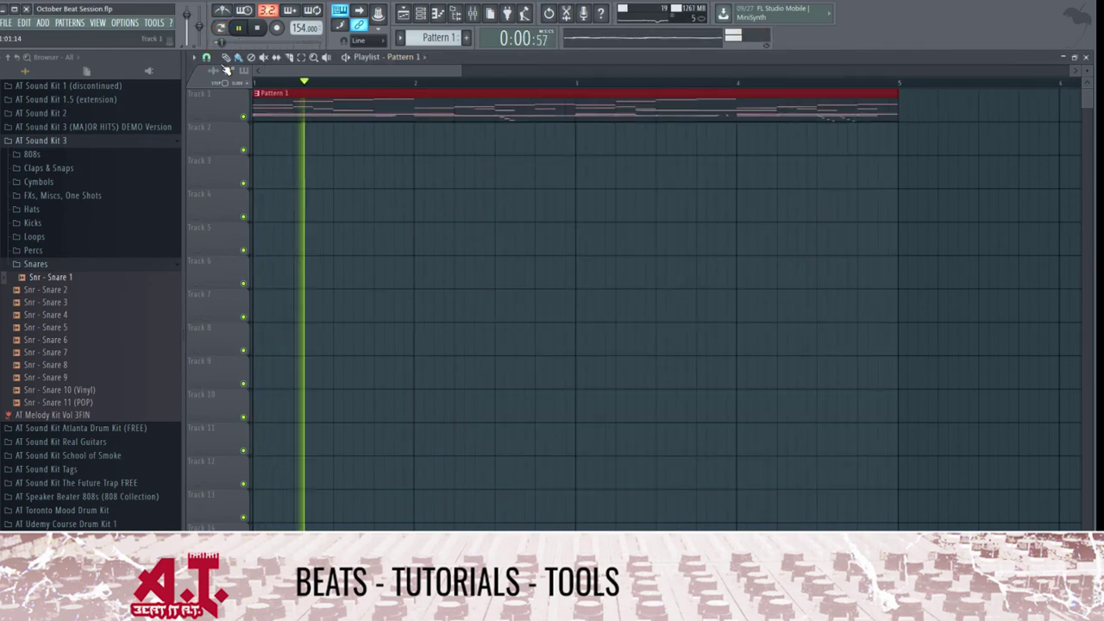
- Stop playback and split Pattern 1 by channel into a separate pattern for each instrument
key("space")
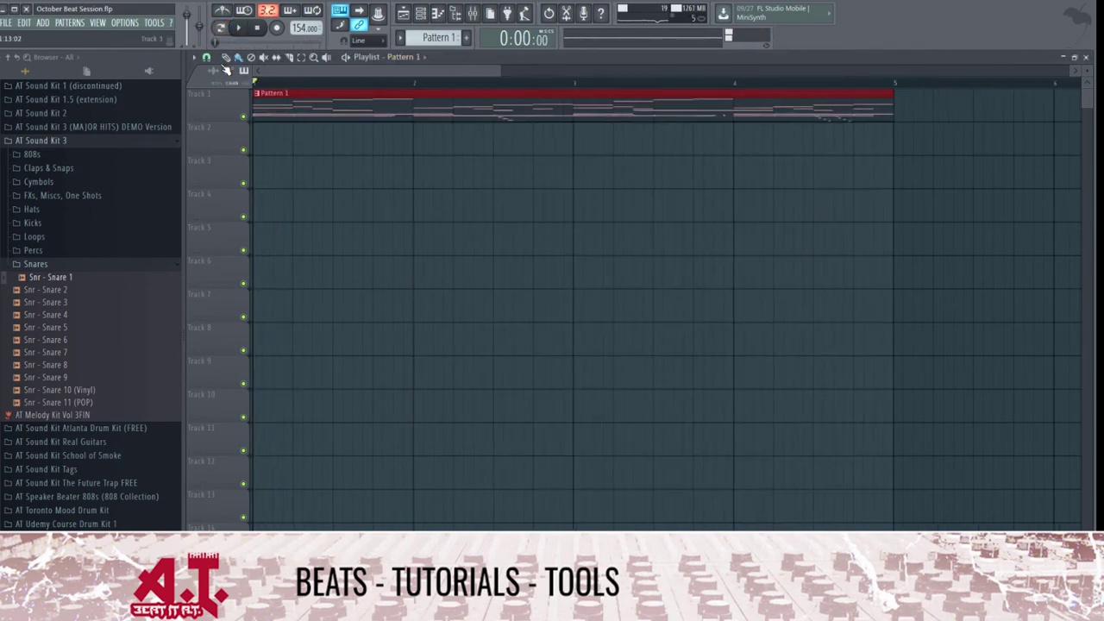
scroll(374, 173, "down", 4)
left_click(400, 38)
left_click(496, 183)
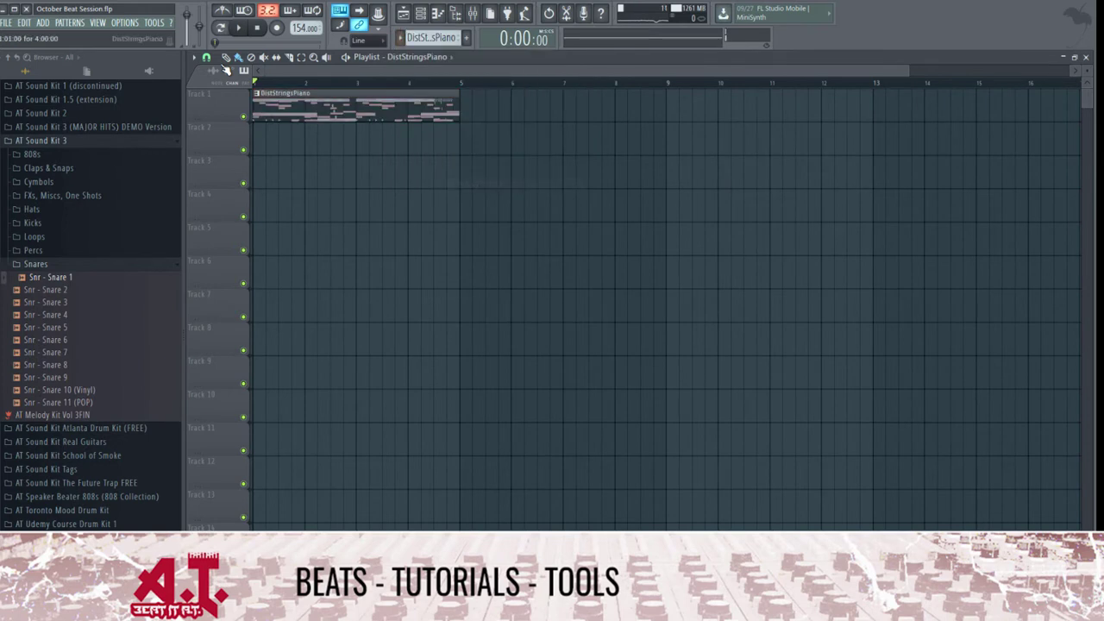
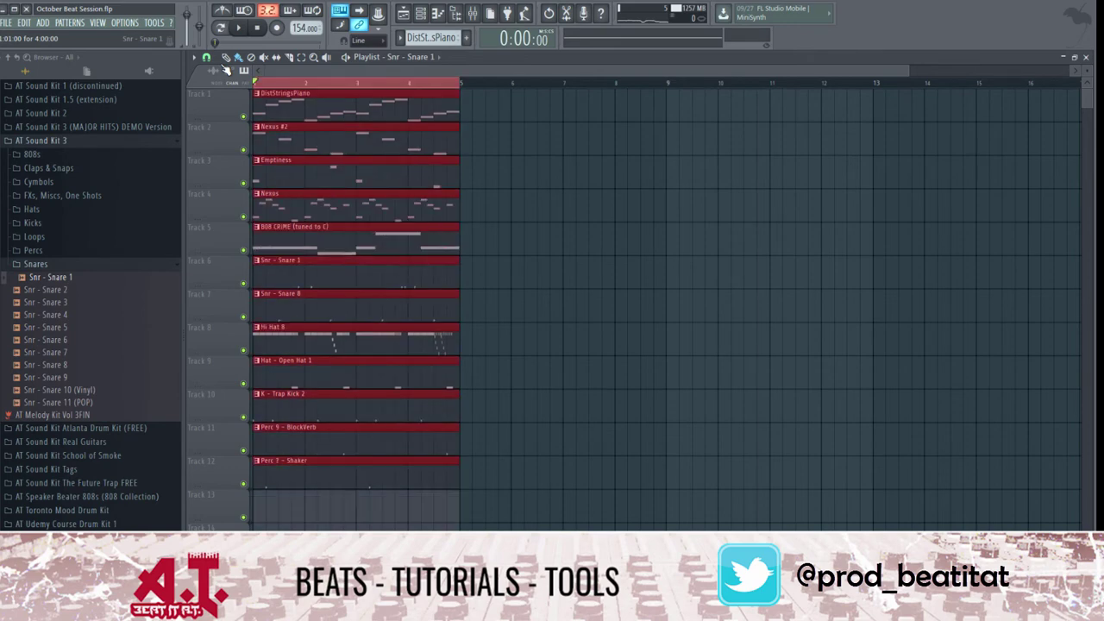
- Duplicate the four-bar clips on tracks 1 to 12 three times to fill bars 1 to 16
key("ctrl+b")
key("ctrl+b")
key("ctrl+b")
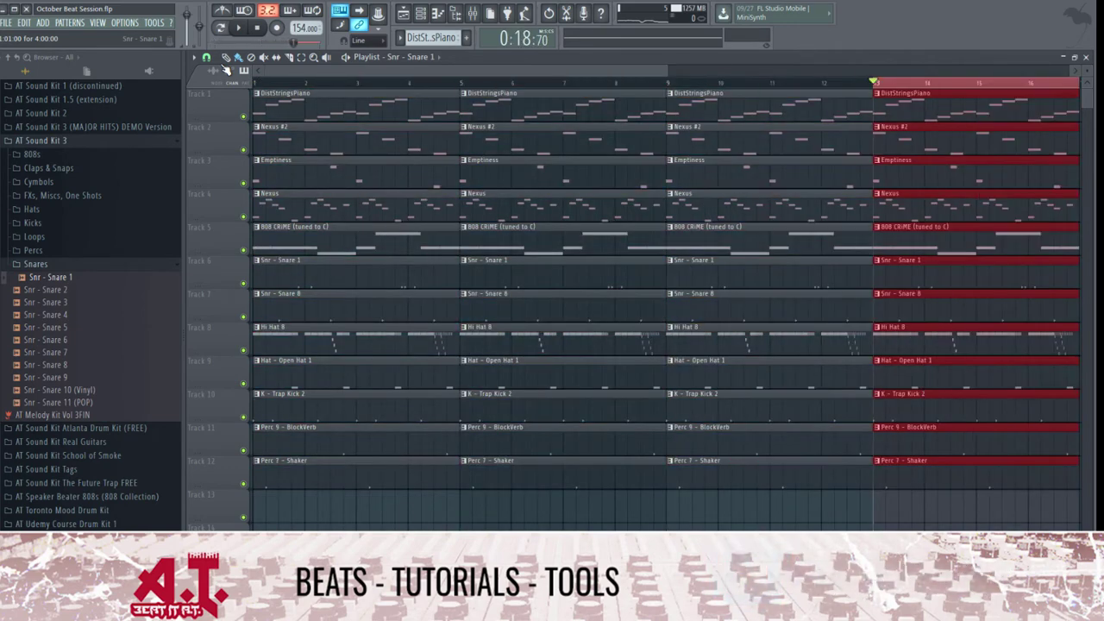
- Delete the drum and percussion clips on tracks 6 to 12 and the 808 CRiME clips from bars 1 to 8
scroll(379, 337, "down", 2)
left_click_drag(388, 257, 278, 491)
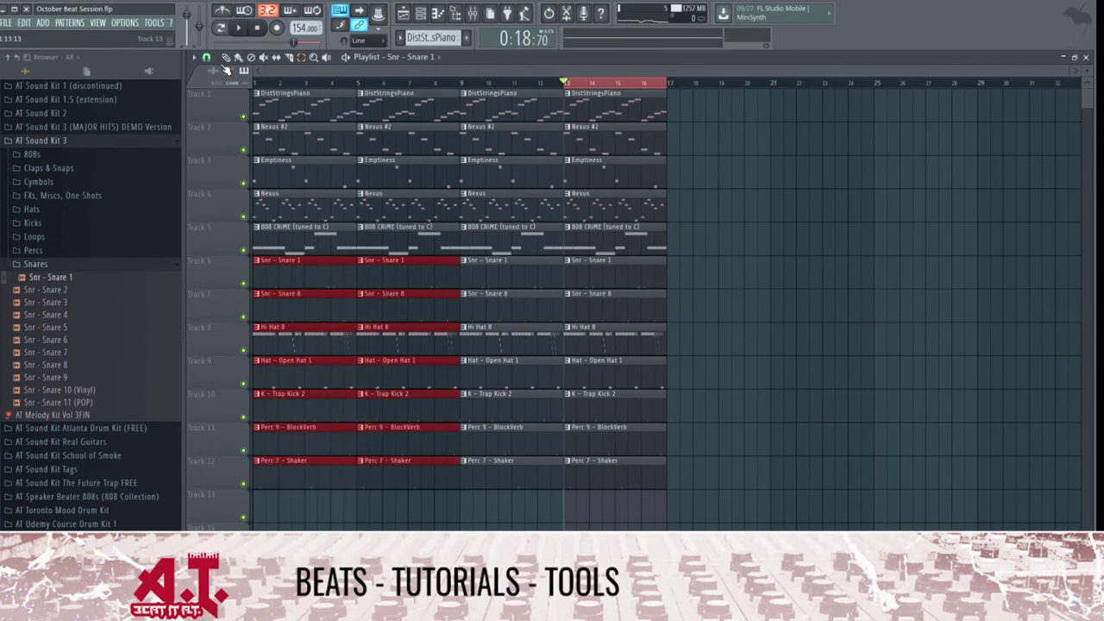
key("Delete")
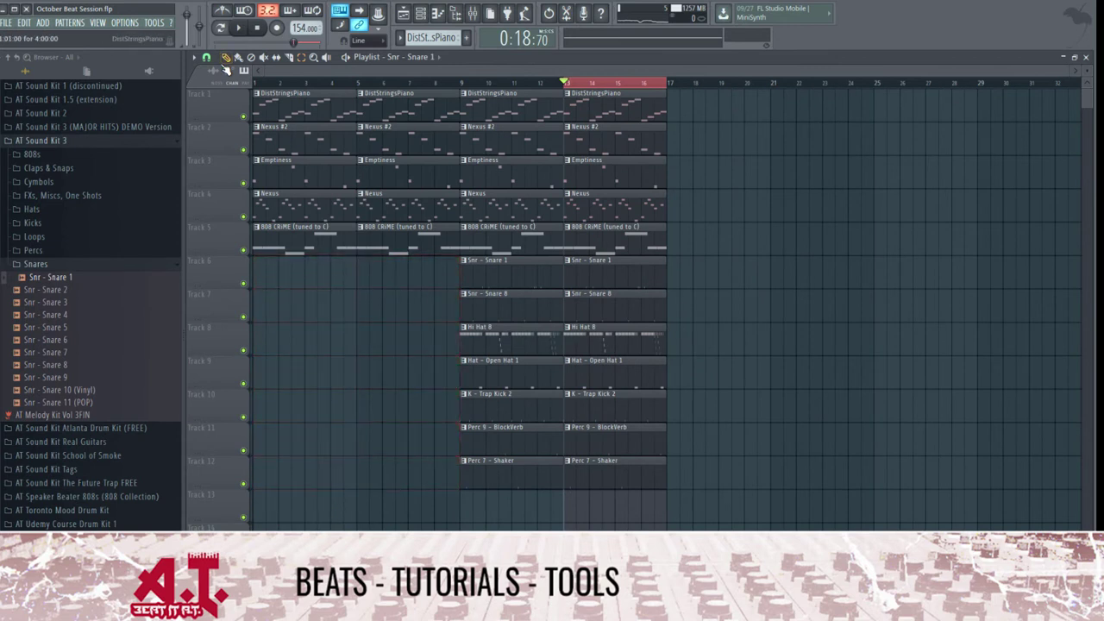
key("space")
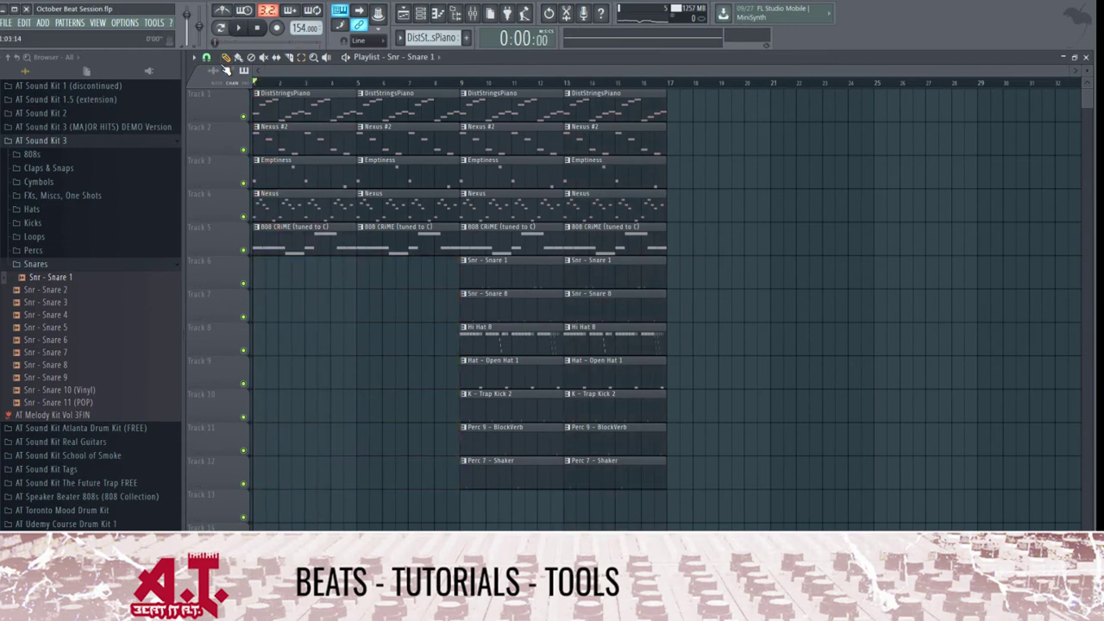
key("space")
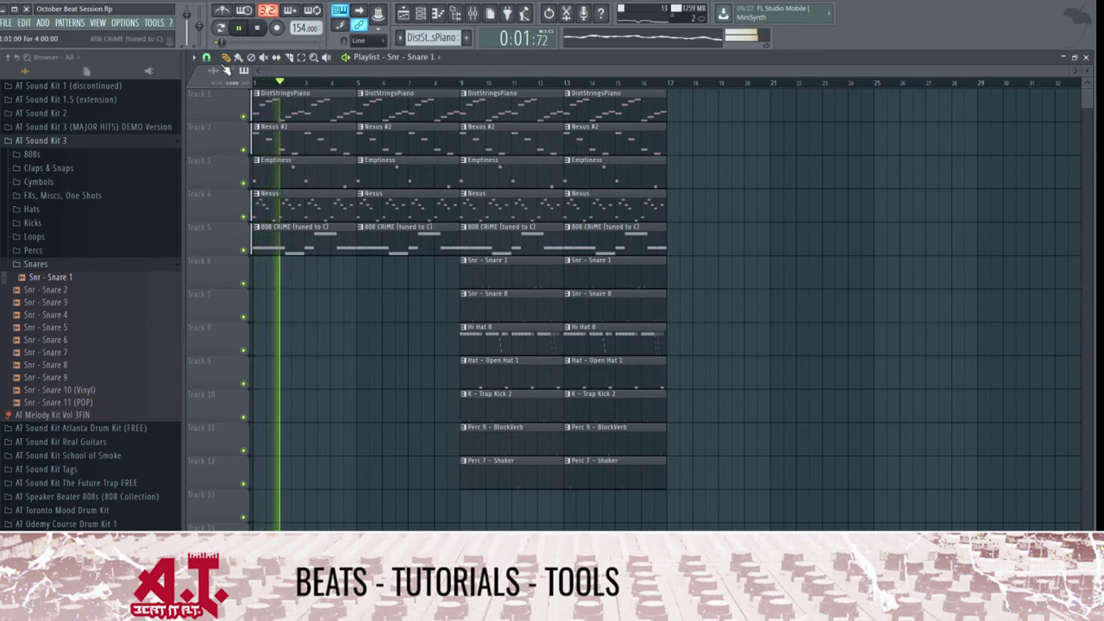
right_click(303, 241)
right_click(408, 241)
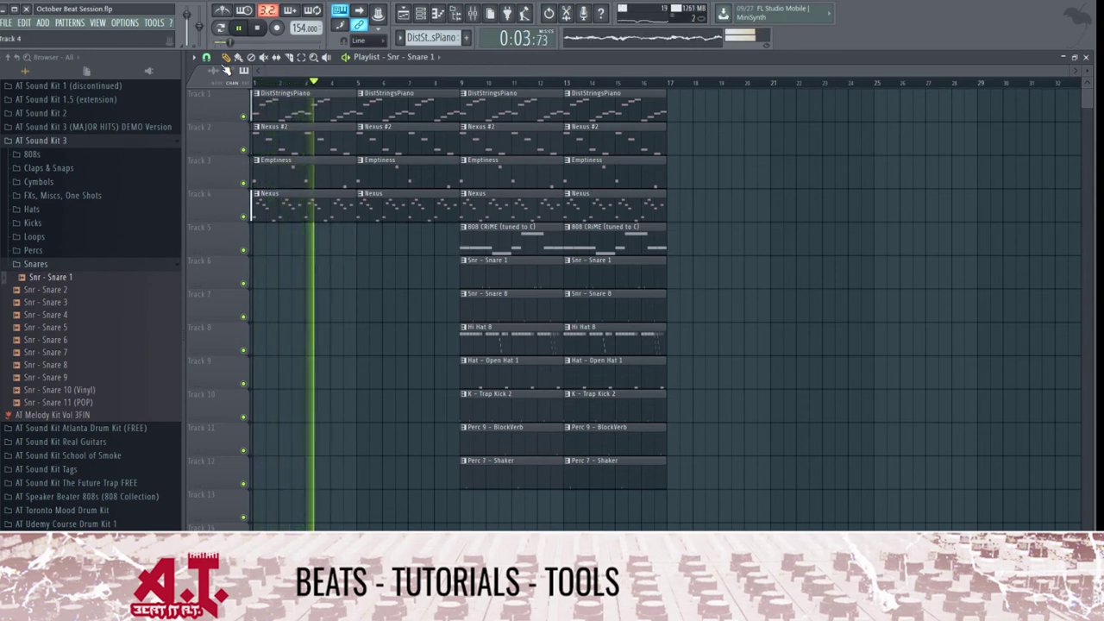
- Stop playback and shift all playlist clips eight bars later so the arrangement starts at bar 9
key("ctrl+a")
key("space")
key("shift+Right")
key("shift+Right")
key("shift+Right")
key("shift+Right")
key("shift+Right")
key("shift+Right")
key("shift+Right")
key("shift+Right")
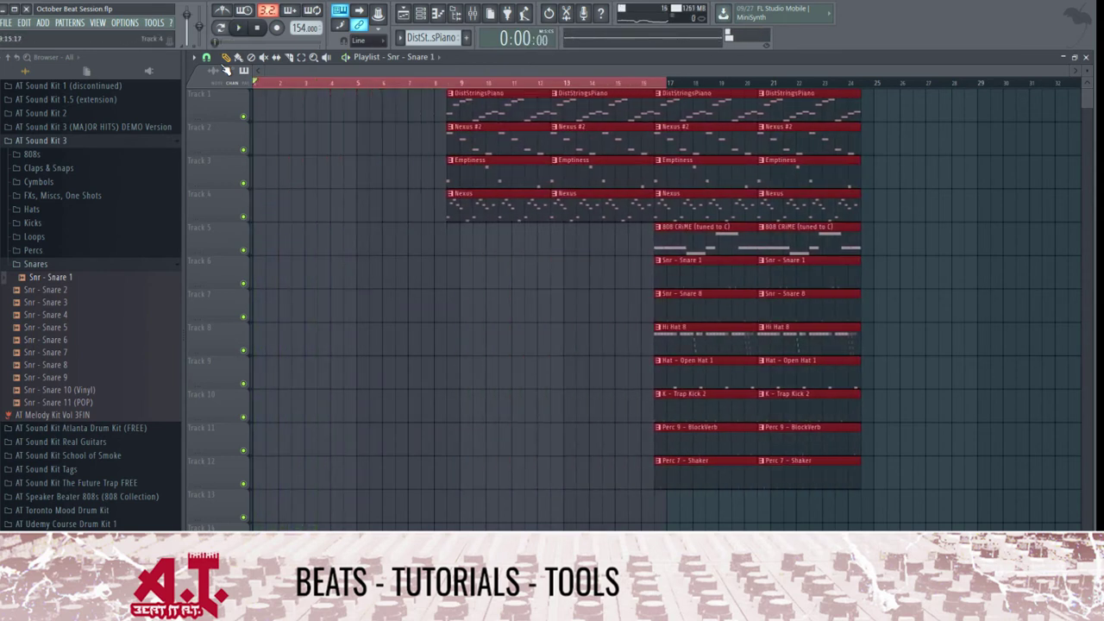
key("shift+Right")
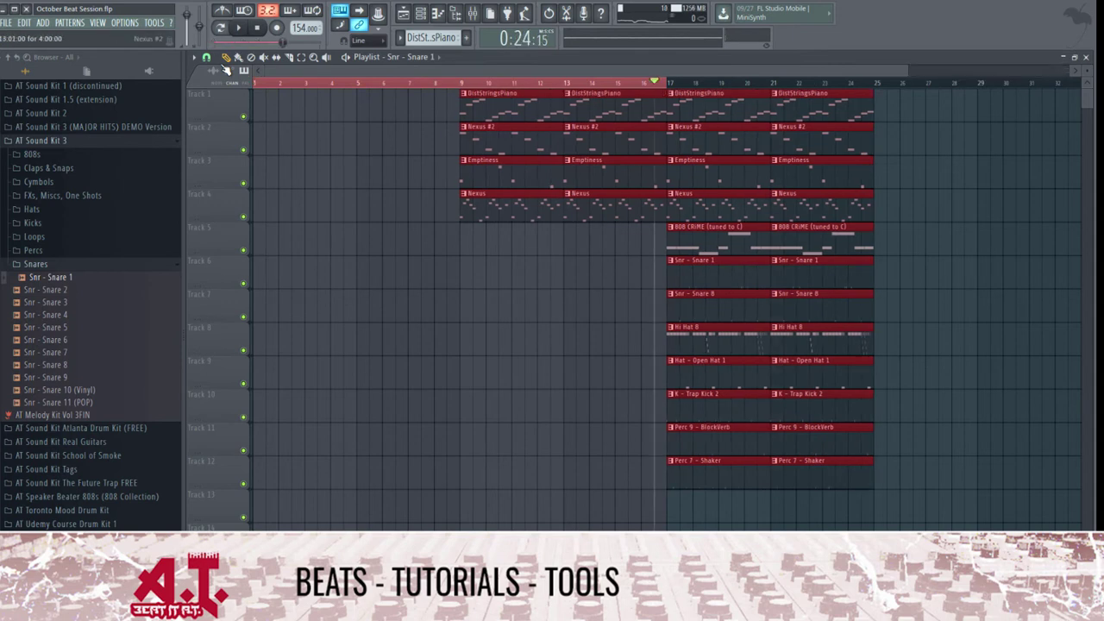
- Move all playlist clips back eight bars to start at bar 1 and clear the selection
key("shift+Left")
key("shift+Left")
key("shift+Left")
key("shift+Left")
key("shift+Left")
key("shift+Left")
key("shift+Left")
key("shift+Left")
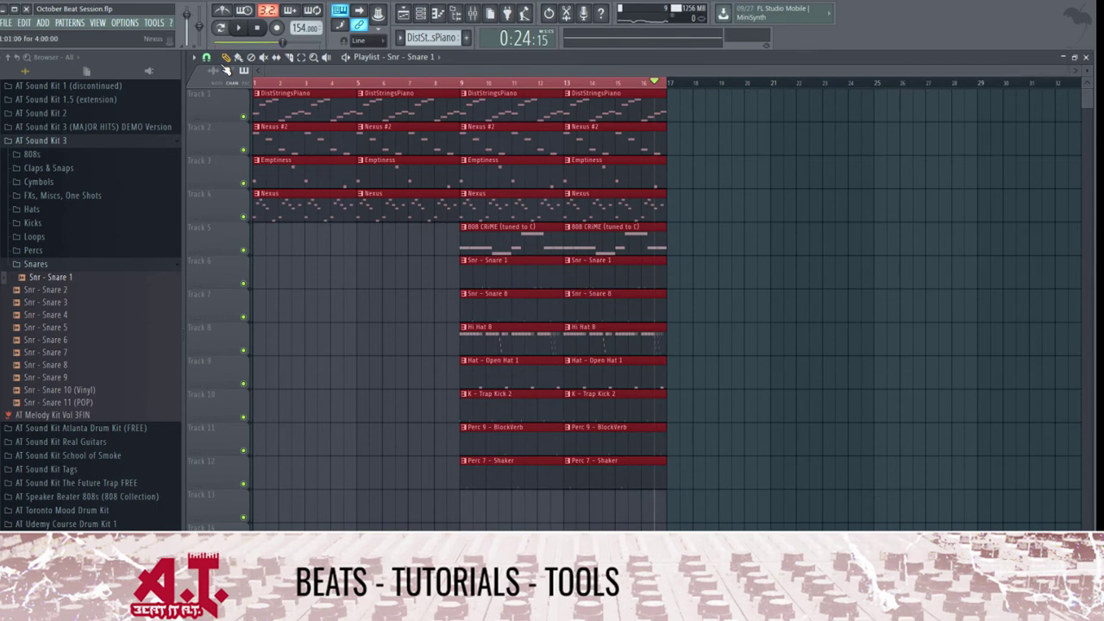
key("ctrl+z")
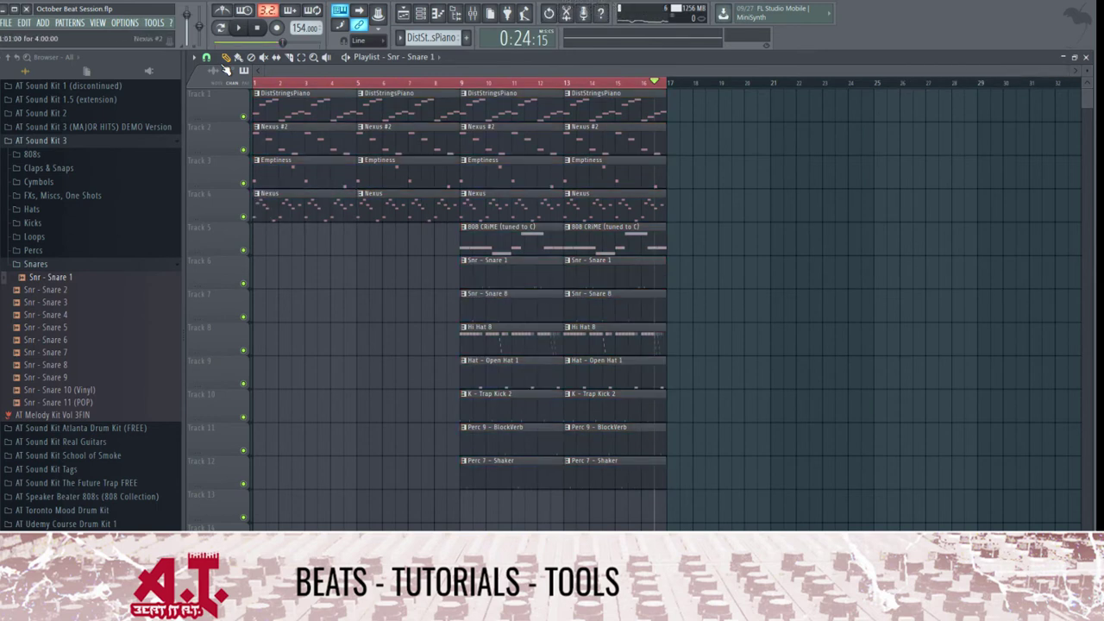
- Delete the Nexus #2 clips from bars 1 to 8 and the first DistStringsPiano clip, playing the intro
right_click(305, 140)
right_click(409, 141)
key("space")
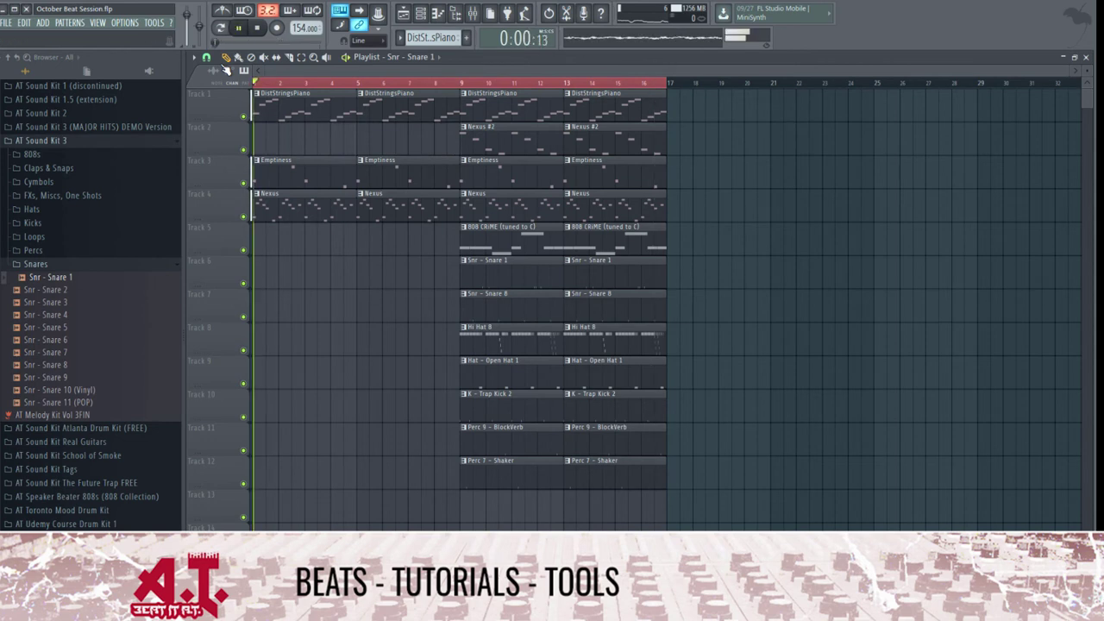
right_click(305, 107)
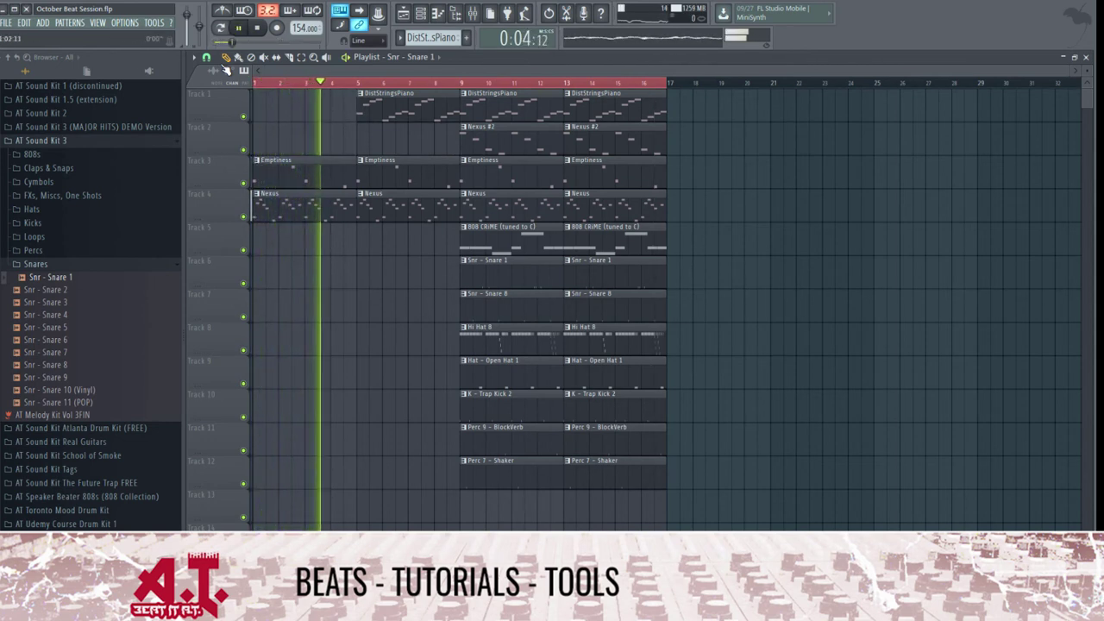
key("ctrl+d")
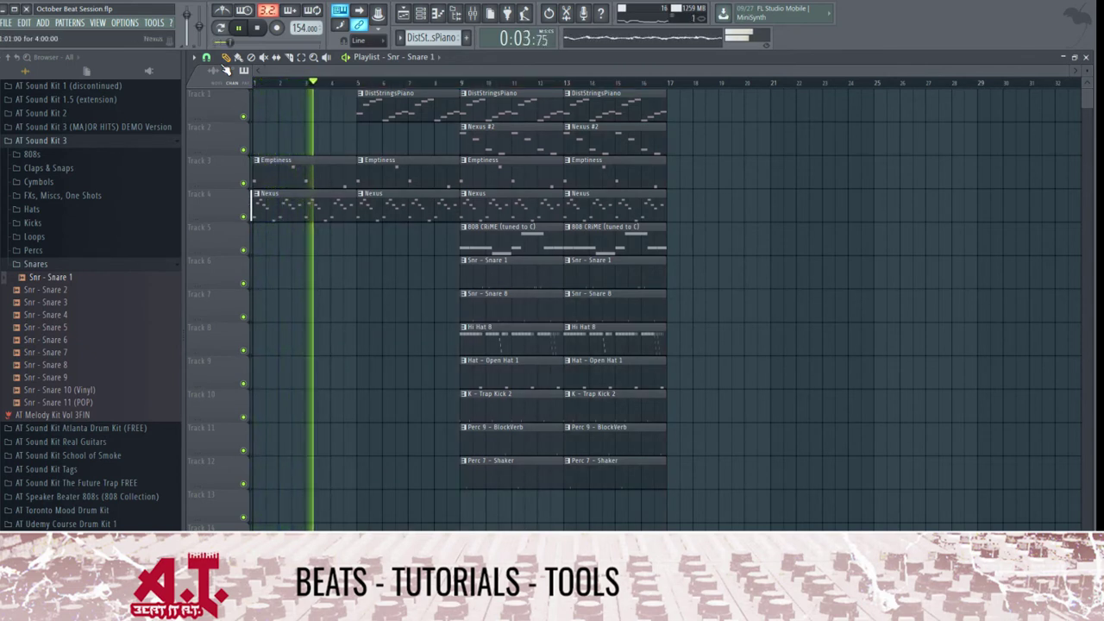
- Duplicate the clips of bars 9 to 16 on all tracks into bars 17 to 24 and deselect them
left_click_drag(479, 90, 612, 490)
key("ctrl+b")
key("ctrl+d")
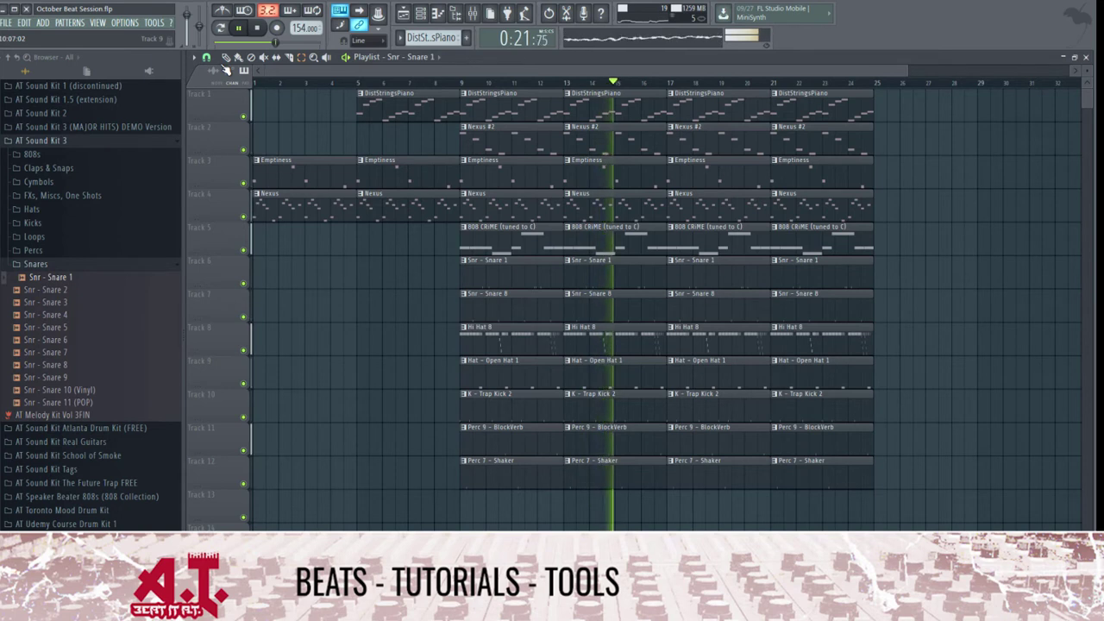
- Delete the K - Trap Kick 2 and Hat - Open Hat 1 clips from bars 9 to 16
left_click_drag(504, 407, 662, 406)
key("Delete")
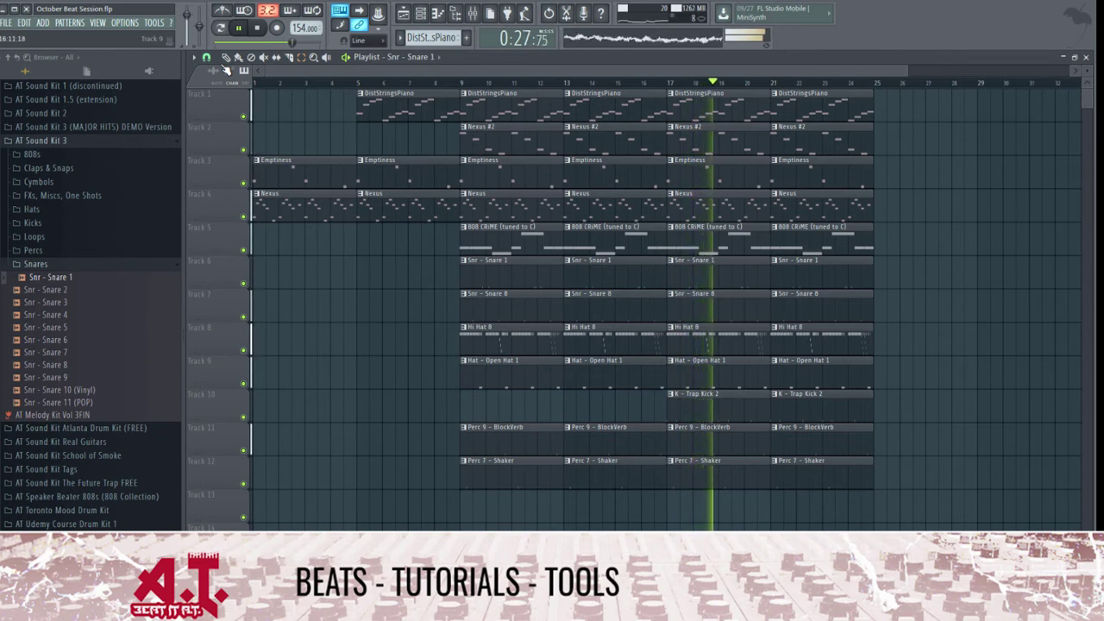
left_click_drag(665, 388, 460, 357)
key("Delete")
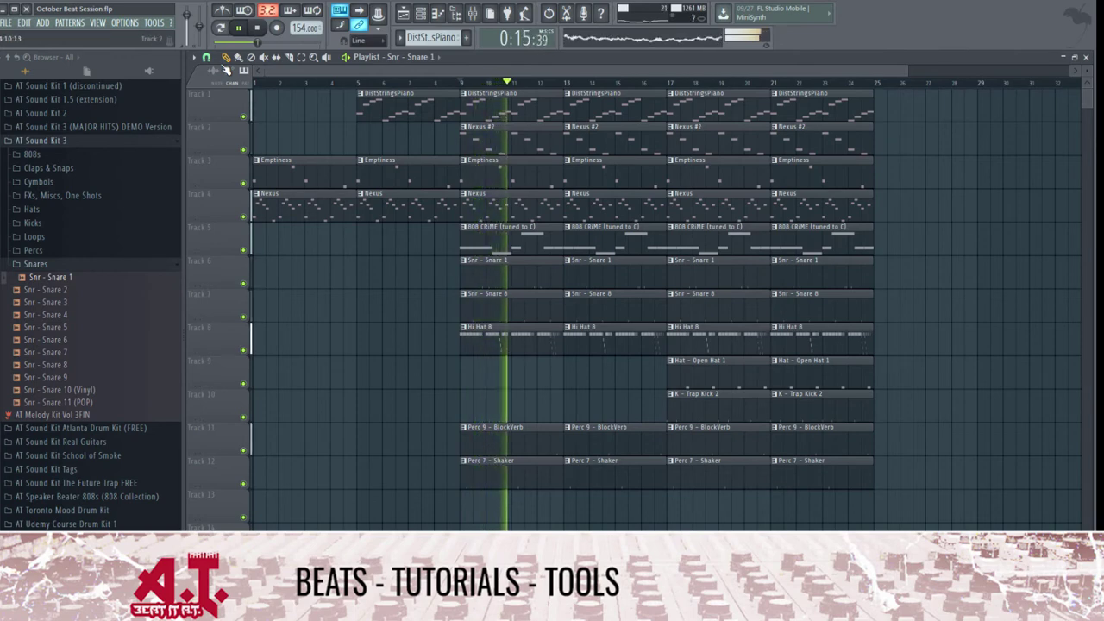
- Copy the intro's Emptiness and Nexus clips to bars 25 to 32 as an outro and deselect them
scroll(600, 370, "down", 2)
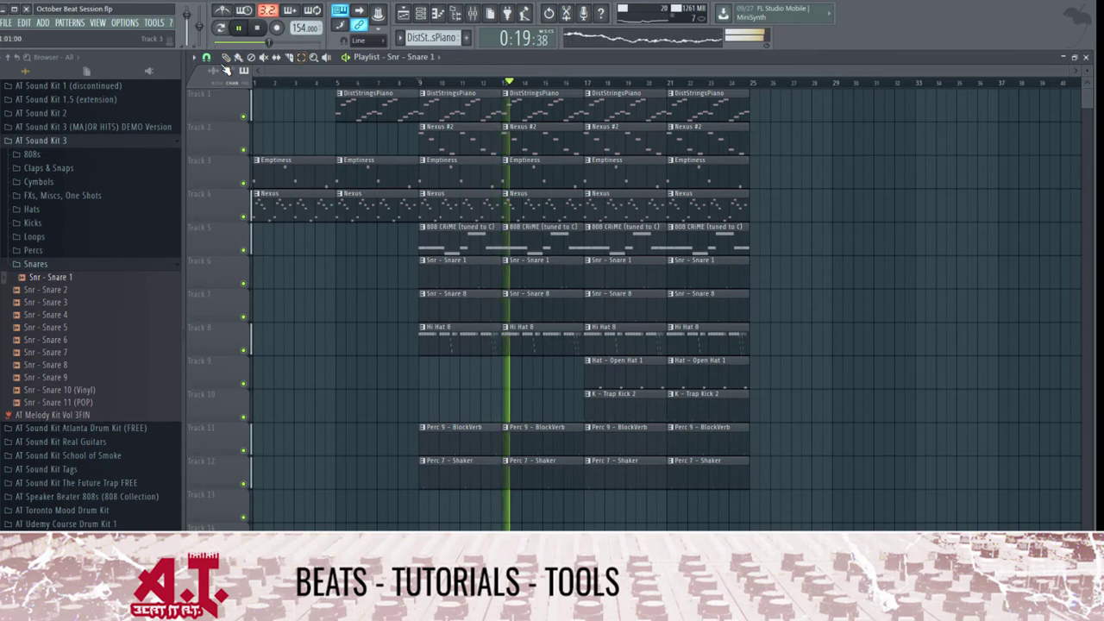
left_click_drag(255, 159, 371, 255)
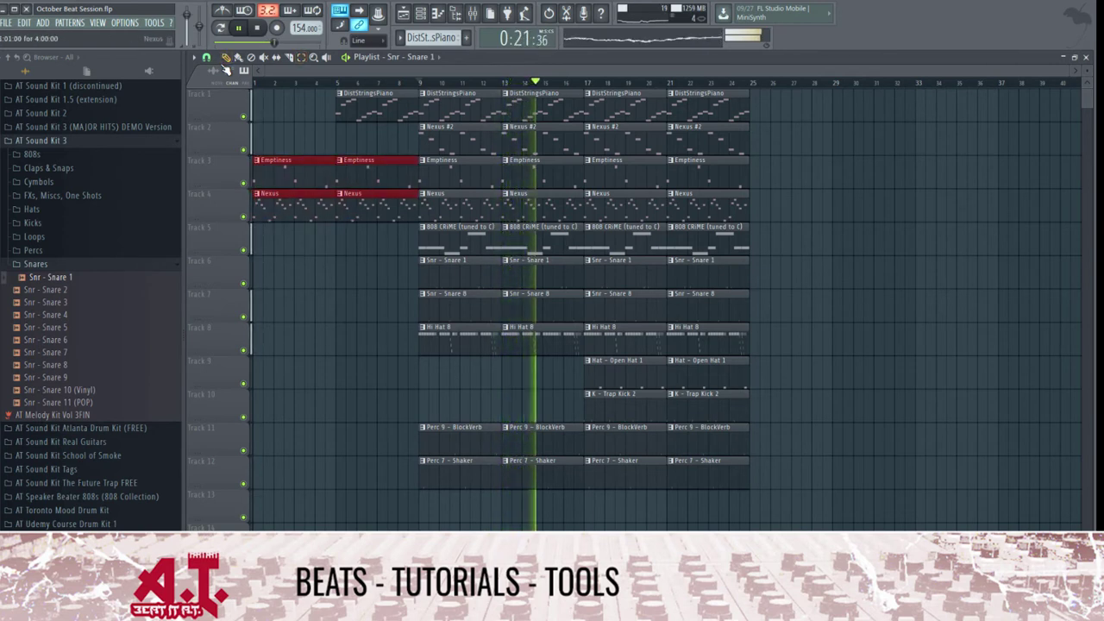
key("ctrl+b")
key("ctrl+d")
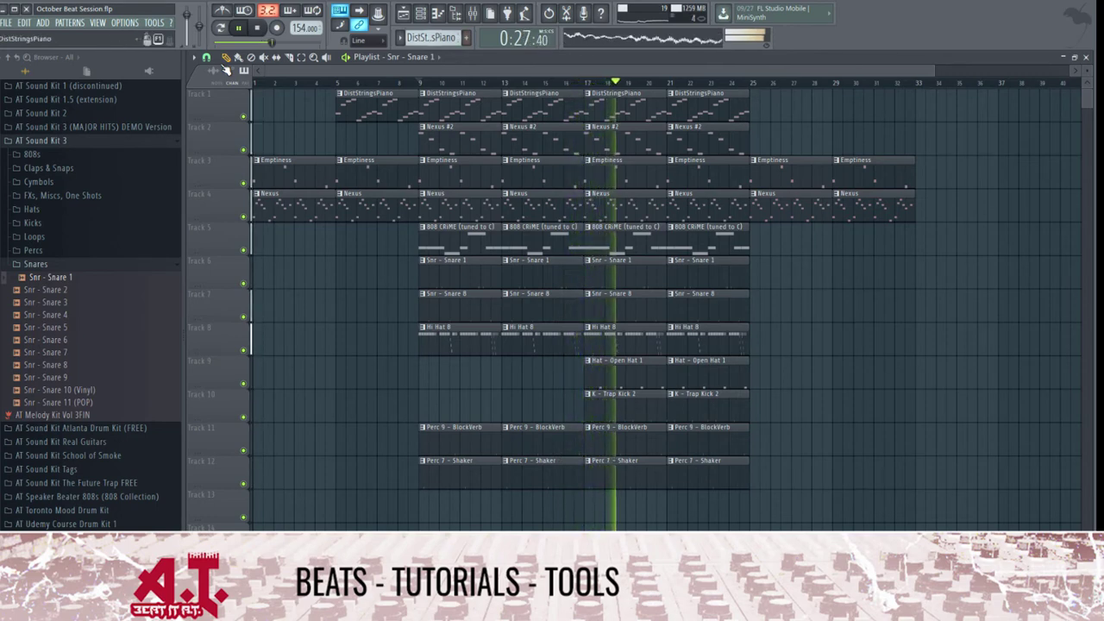
- Raise the K - Trap Kick 2 fader slightly, and on the Master track bypass Maximus and enable Fruity Multiband Compressor
key("F9")
left_click(496, 300)
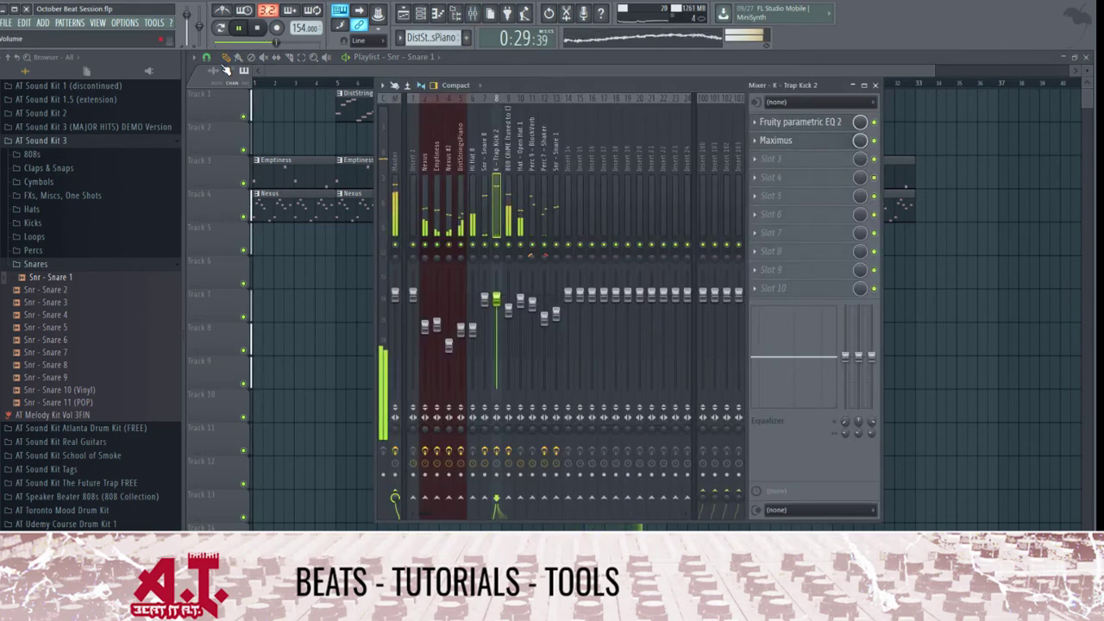
key("Right")
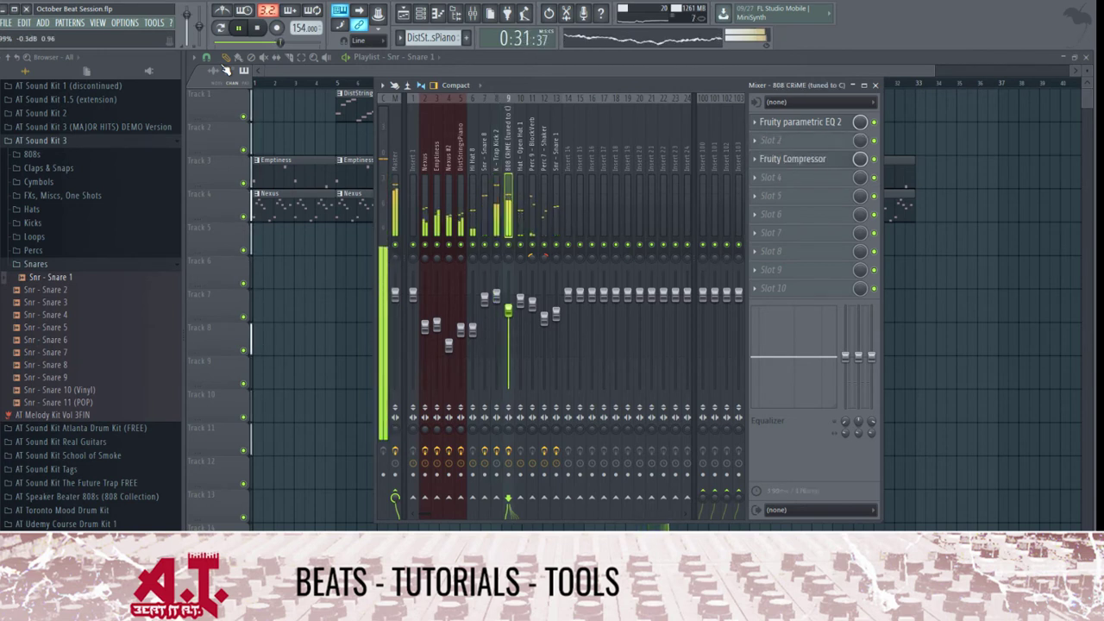
left_click(395, 295)
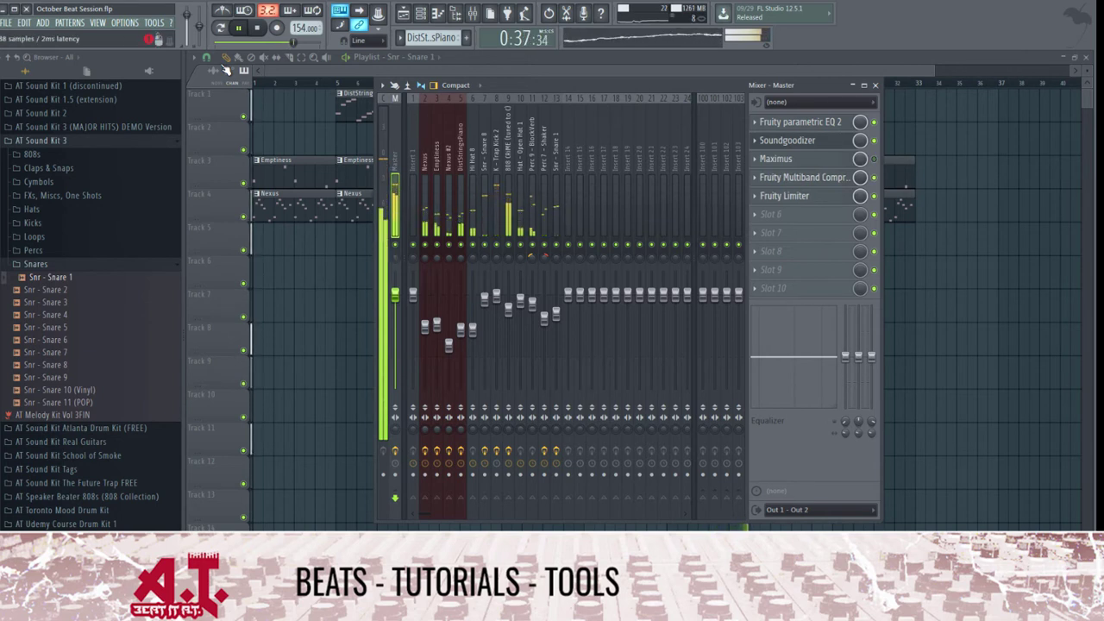
- Set the Master track's Fruity Limiter to its compressor controls, raise the ratio slightly, and close the Soundgoodizer window
key("space")
left_click(785, 195)
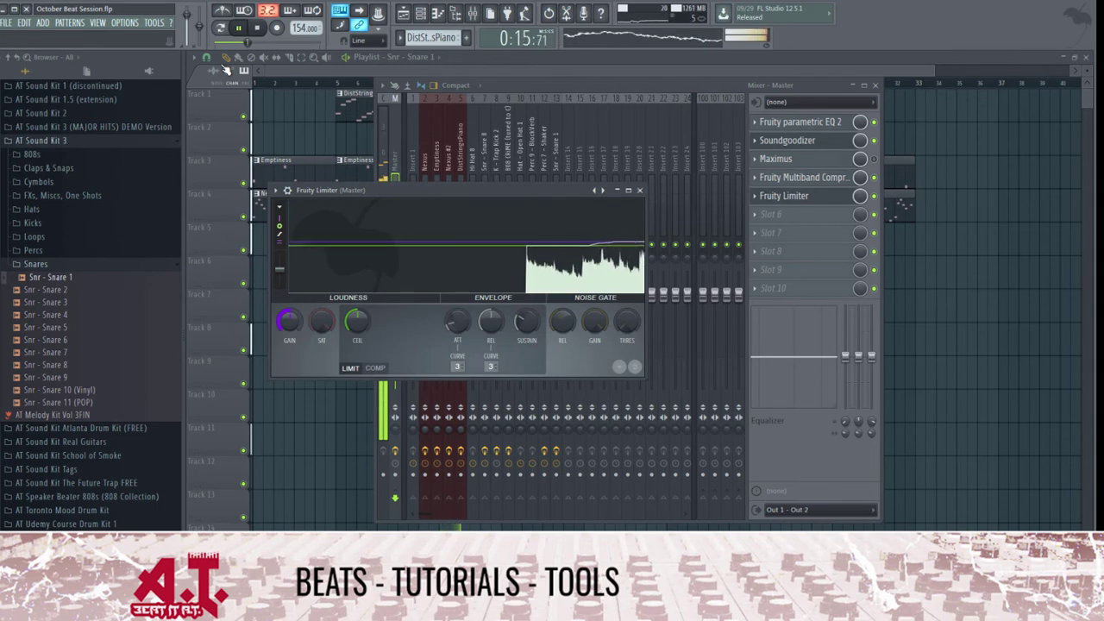
left_click(375, 368)
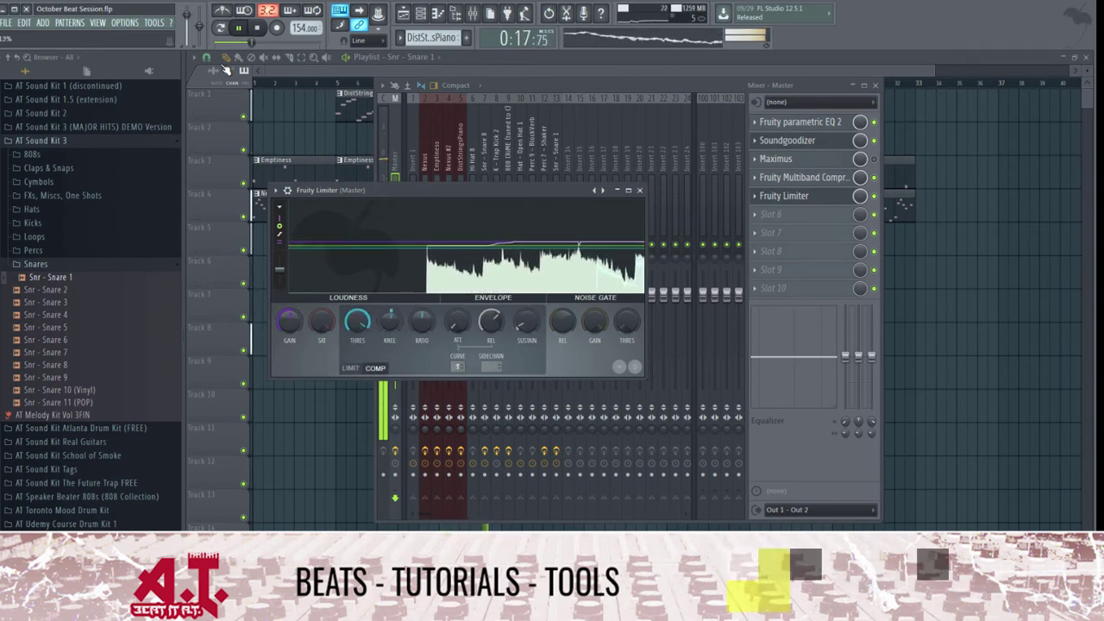
left_click_drag(422, 323, 421, 314)
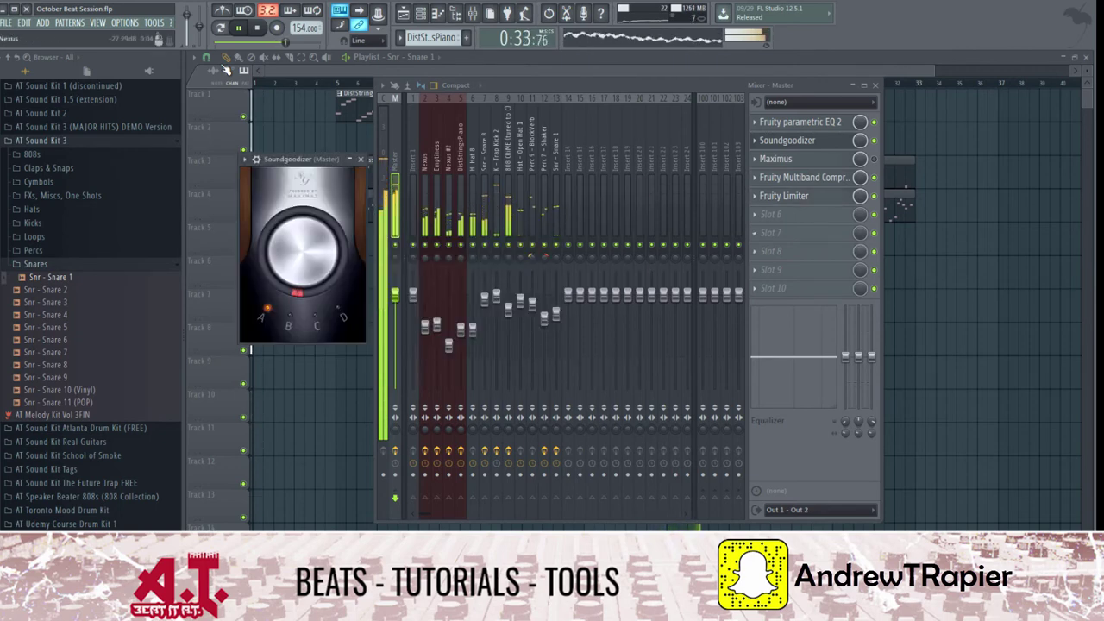
left_click(360, 159)
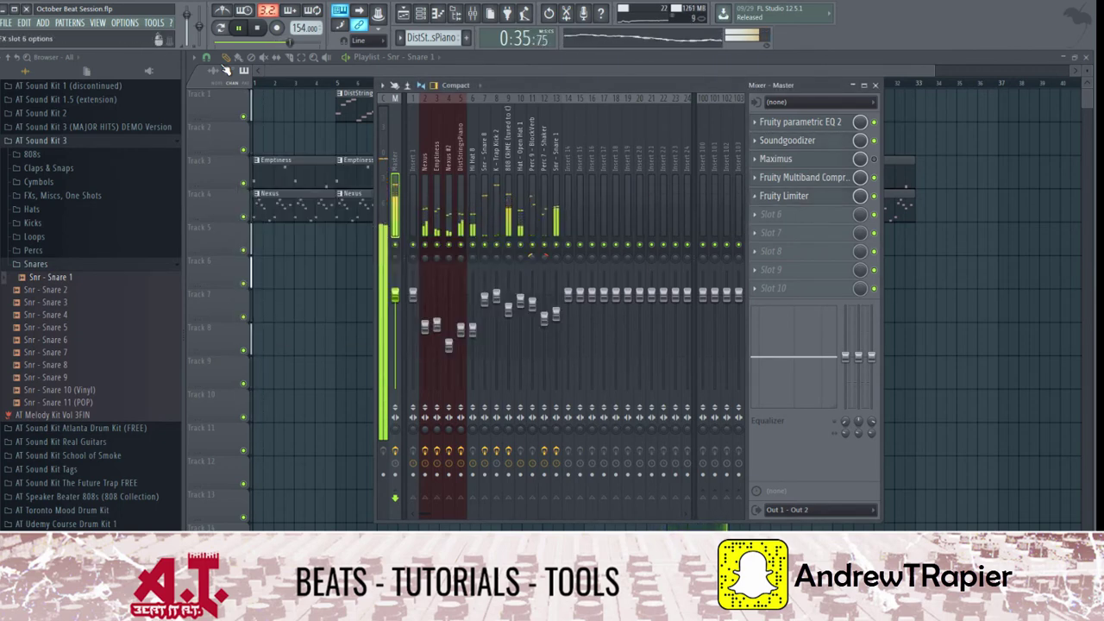
- Add a second Fruity Limiter in slot 6 of the Master track, raise the first limiter's gain slightly, and close the limiter windows
left_click(755, 214)
mouse_move(775, 229)
left_click(516, 555)
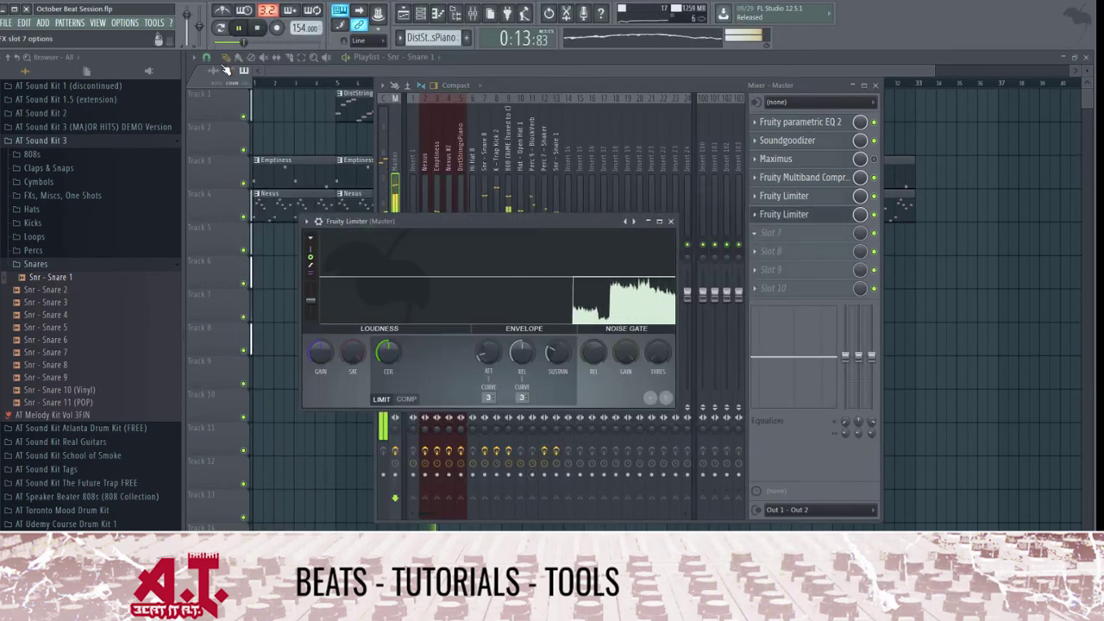
left_click(784, 196)
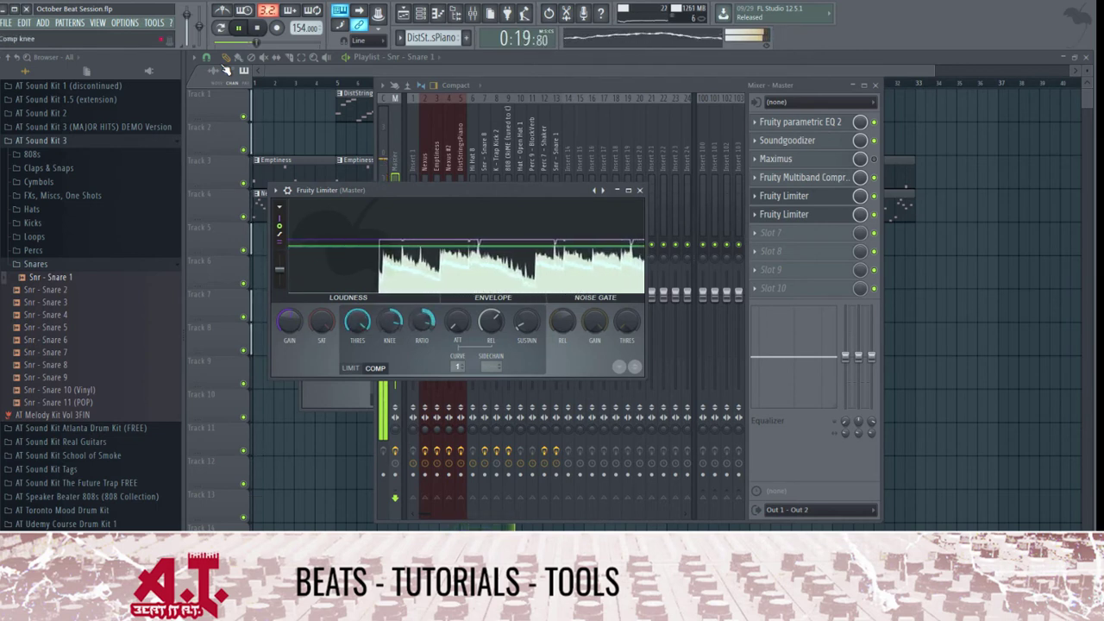
left_click_drag(289, 322, 289, 308)
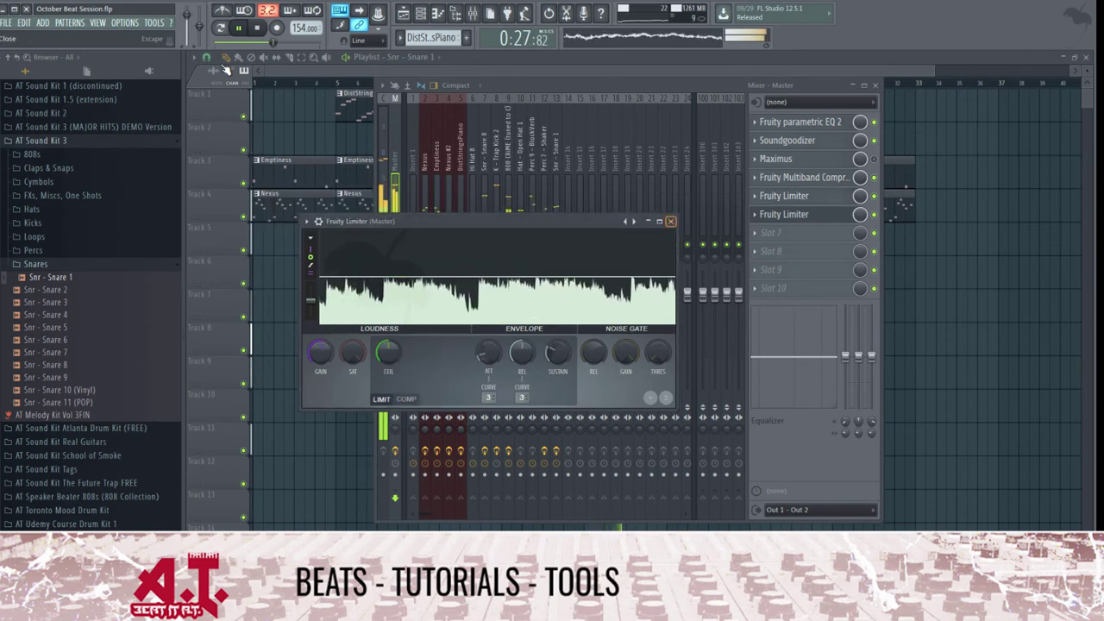
left_click(639, 190)
- Set the 808 CRiME track's level to -3.4 dB, lower the Nexus fader to -9.1 dB, and return to the playlist
left_click(508, 189)
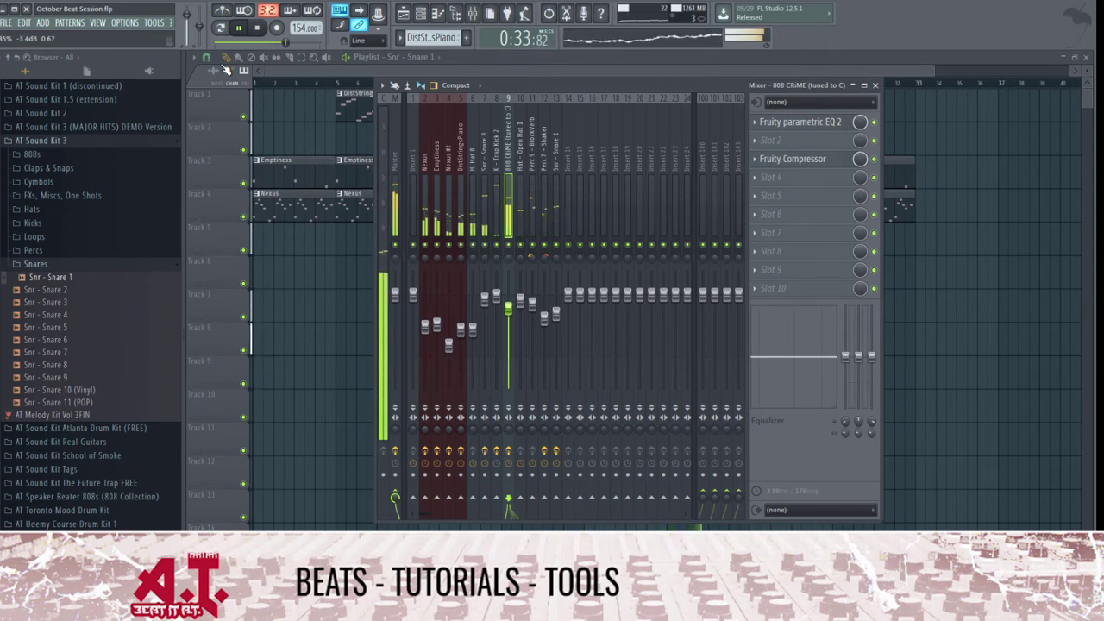
left_click(436, 197)
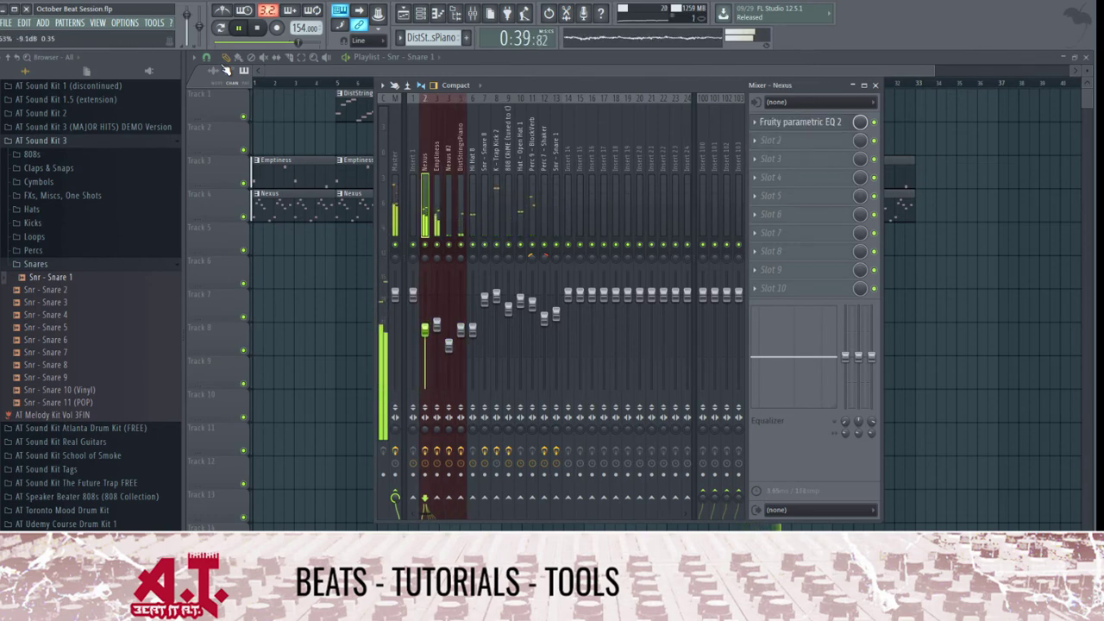
key("F9")
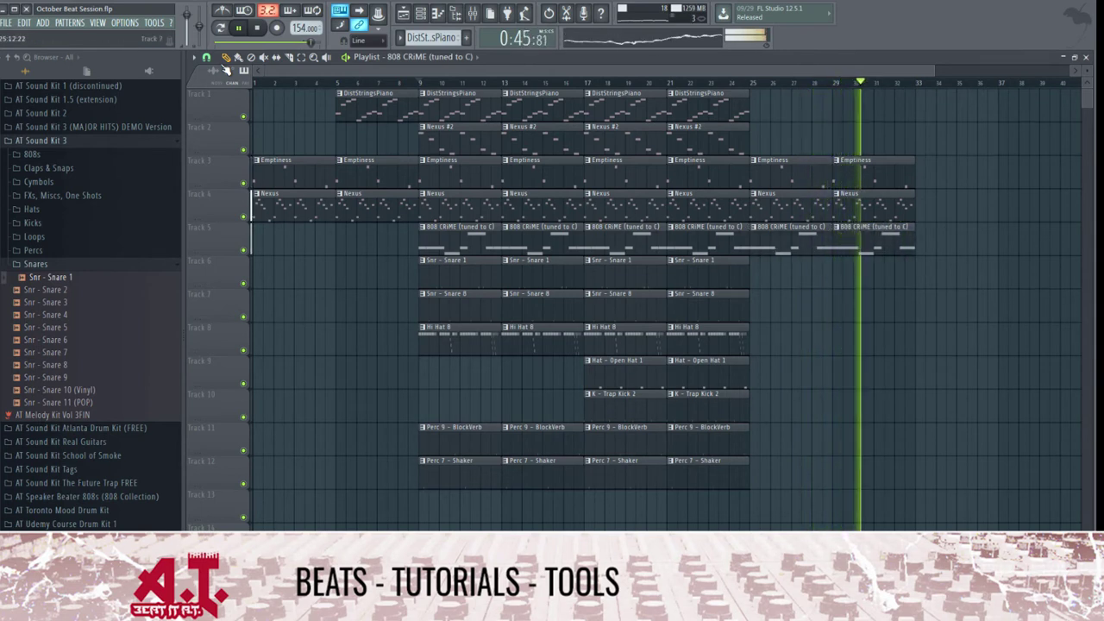
- Add Snr - Snare 8 clips across bars 25 to 32 and duplicate all clips of that section into bars 33 to 40
left_click_drag(709, 304, 792, 304)
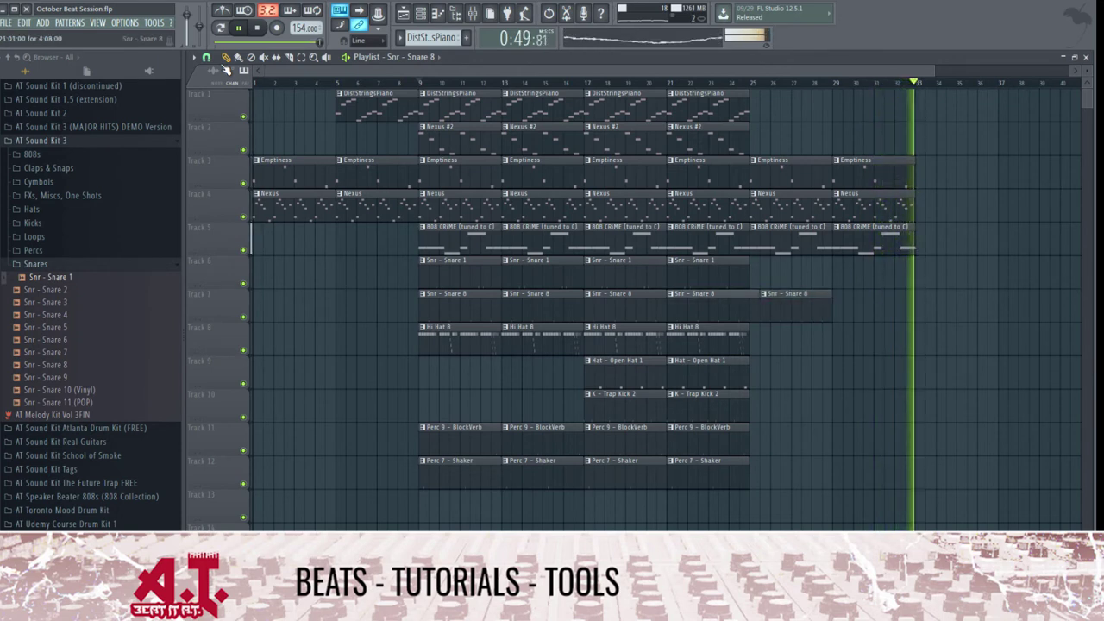
mouse_move(760, 304)
left_mouse_down()
mouse_move(751, 303)
mouse_move(884, 303)
mouse_move(874, 304)
left_mouse_up()
left_click_drag(764, 163, 858, 316)
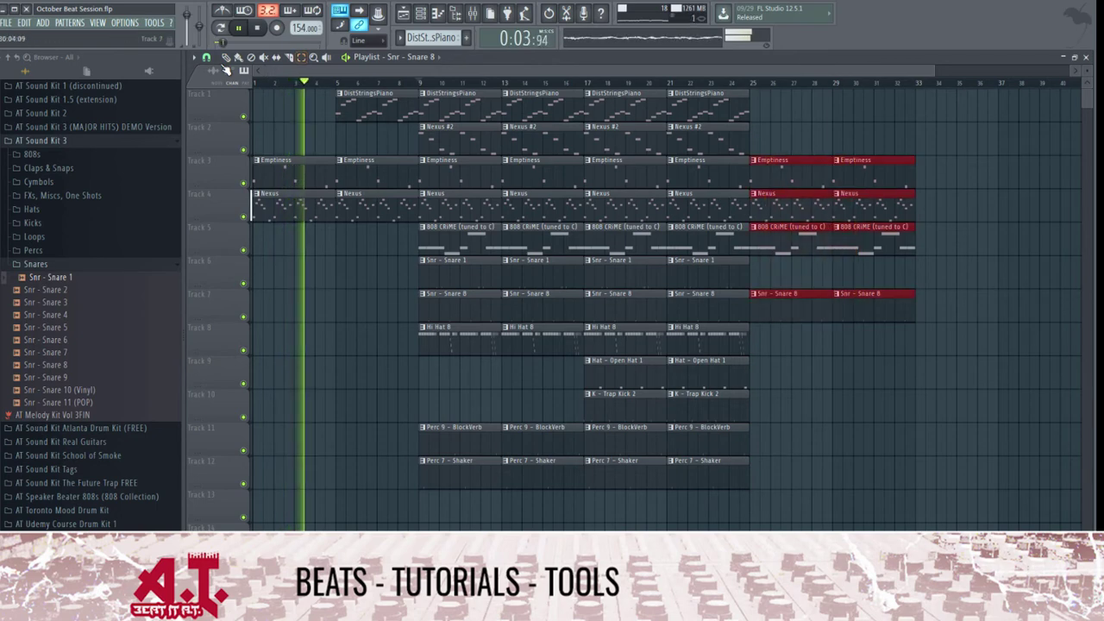
key("ctrl+b")
key("ctrl+d")
scroll(664, 310, "down", 3)
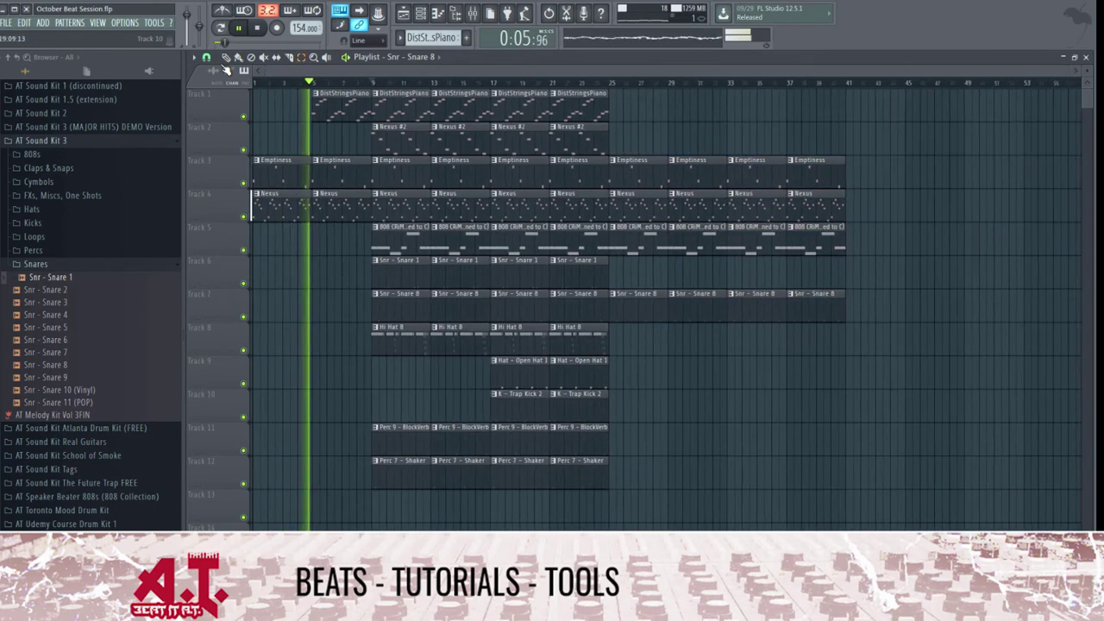
- Copy the two K - Trap Kick 2 clips to bars 33 to 40 and insert an empty playlist track below the Hi Hat 8 track
left_click_drag(527, 390, 568, 422)
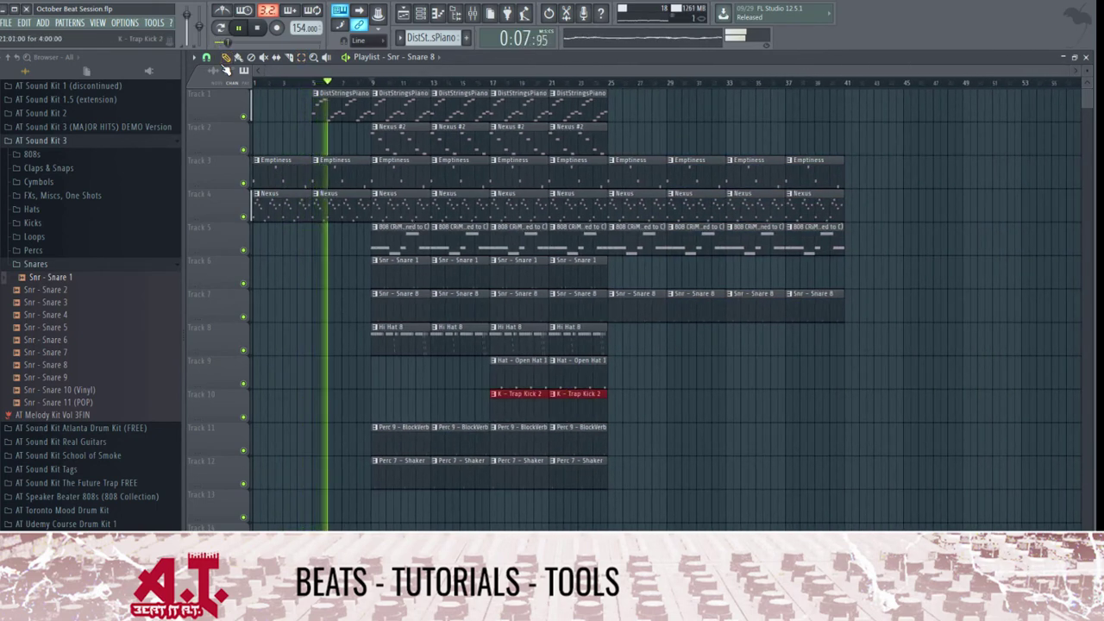
key("ctrl+b")
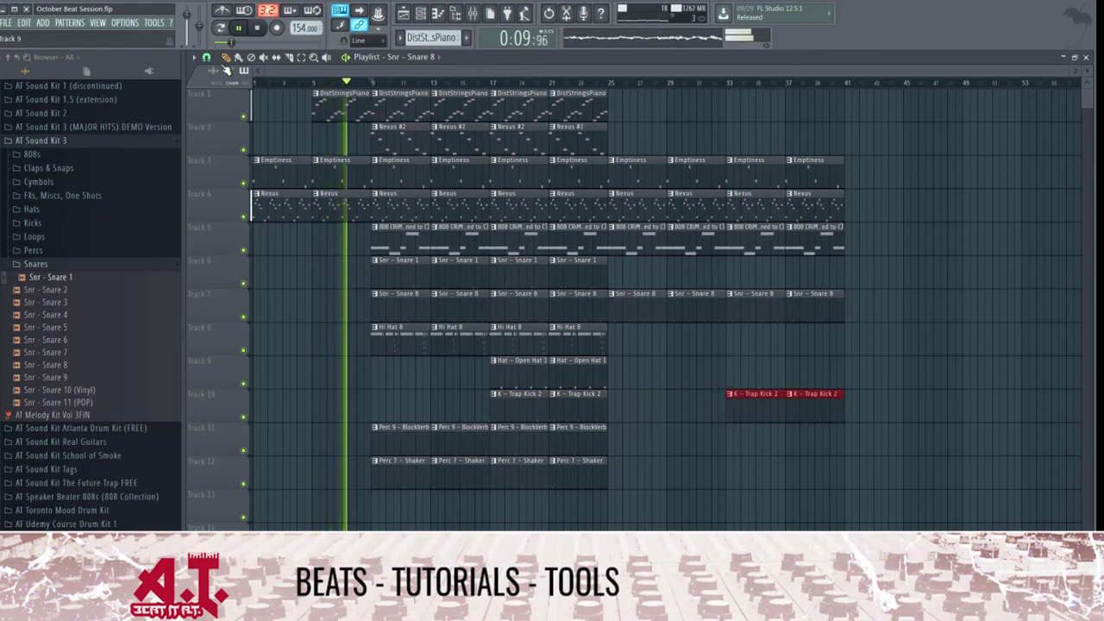
right_click(232, 353)
left_click(259, 514)
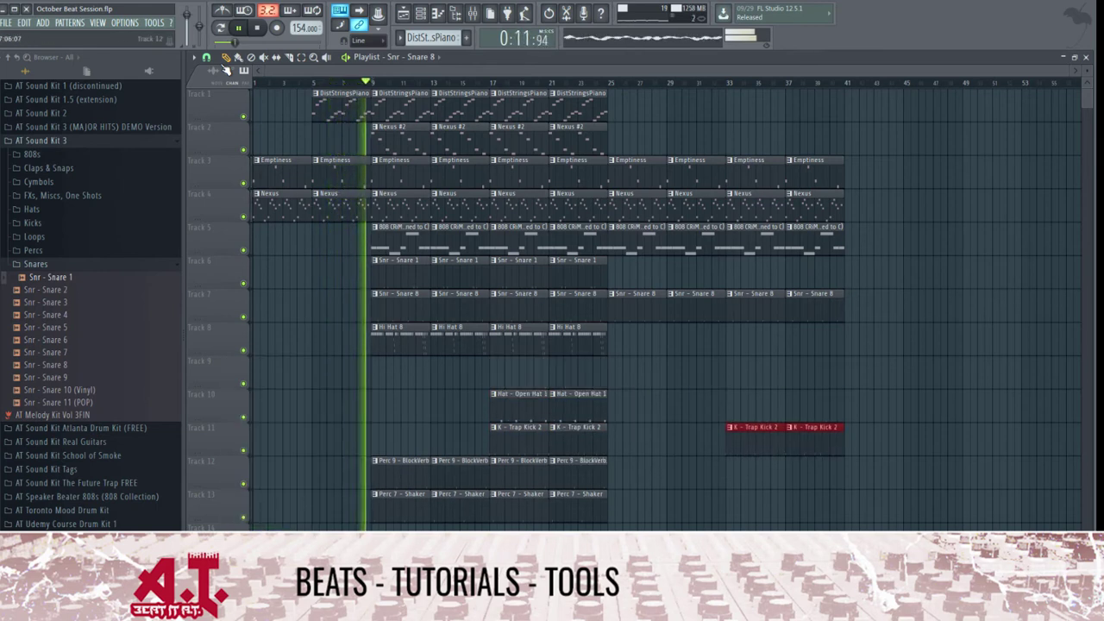
- Place a Hi Hat 8 clip at bar 25 on the empty Track 9, make it a unique pattern, and clear its notes
left_click(579, 341)
left_click(613, 373)
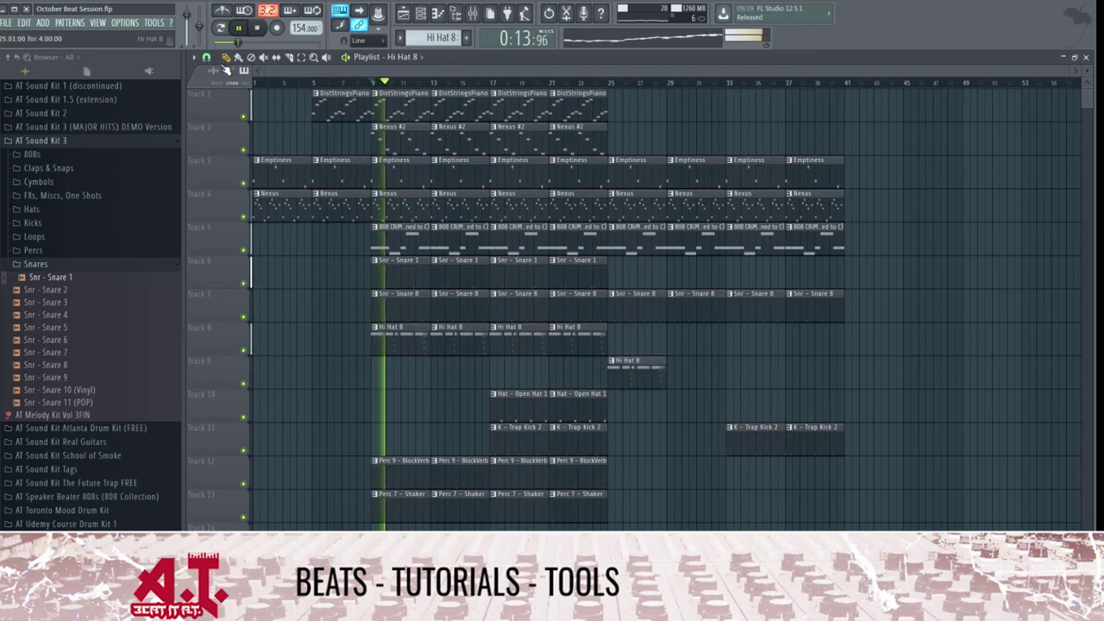
left_click(612, 360)
left_click(640, 440)
double_click(636, 376)
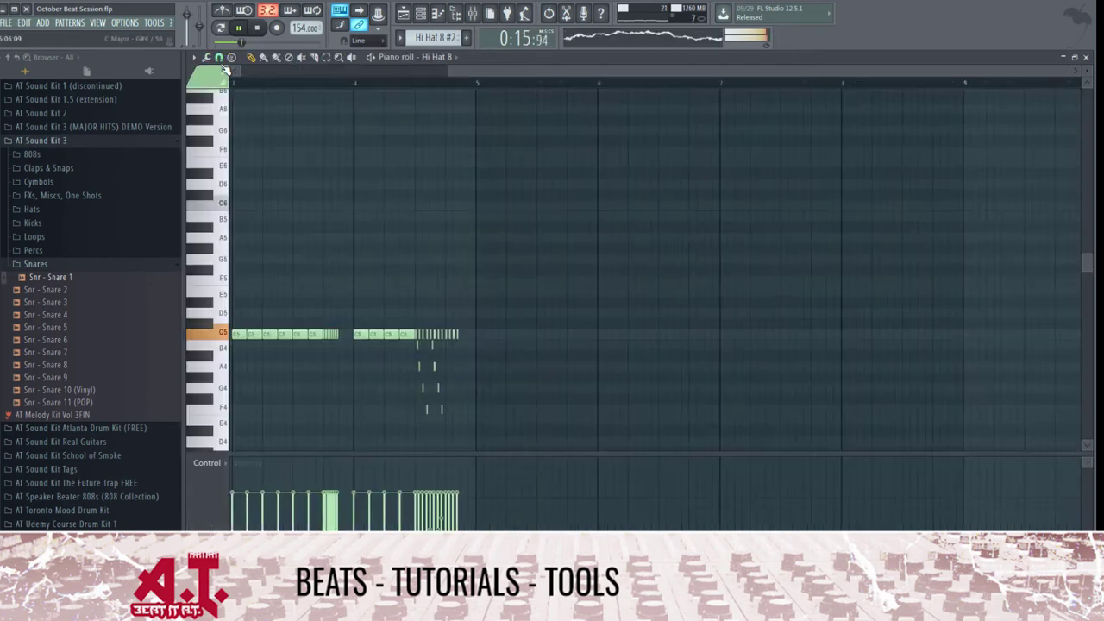
key("Escape")
key("F7")
key("Delete")
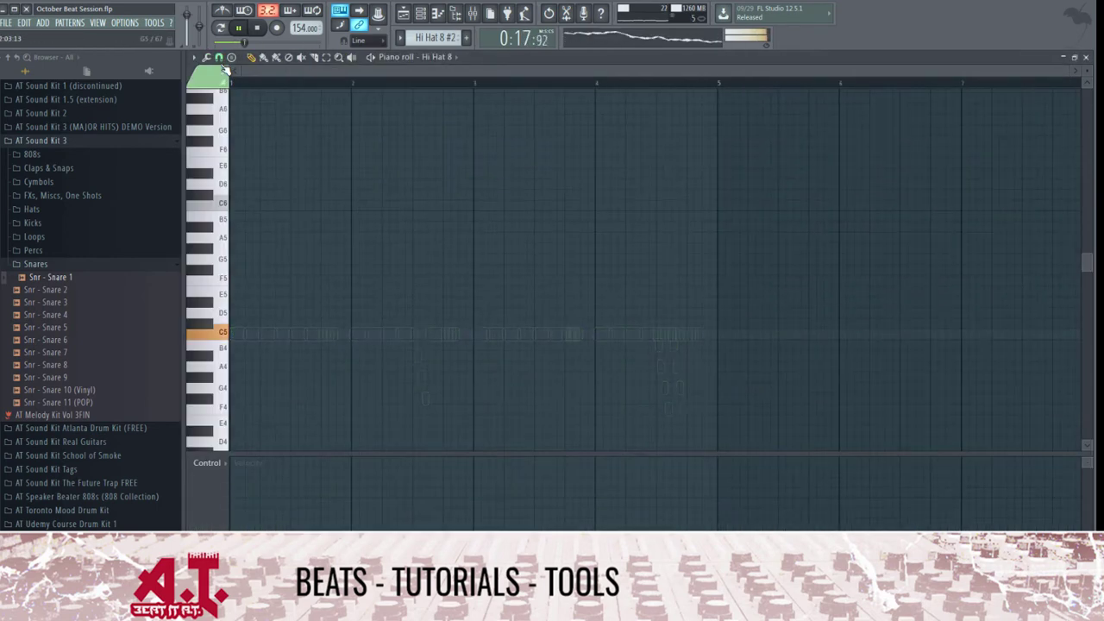
- Extend the Hi Hat 8 #2 pattern to four bars and fill the Hi Hat 8 channel on each 2 steps
key("F7")
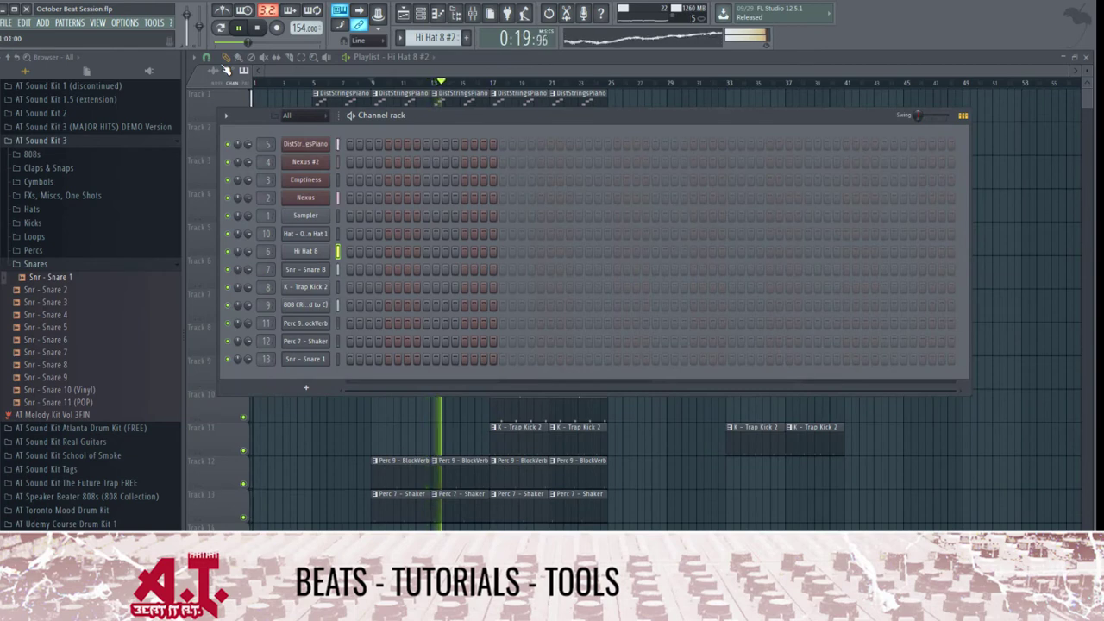
key("ctrl+b")
key("ctrl+b")
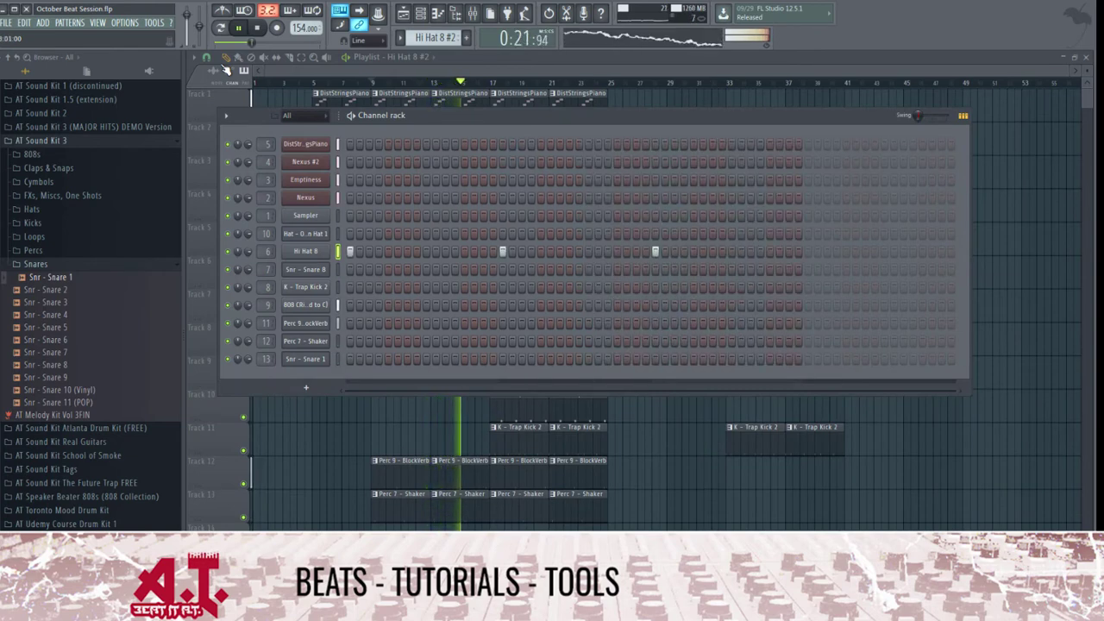
key("ctrl+b")
right_click(328, 251)
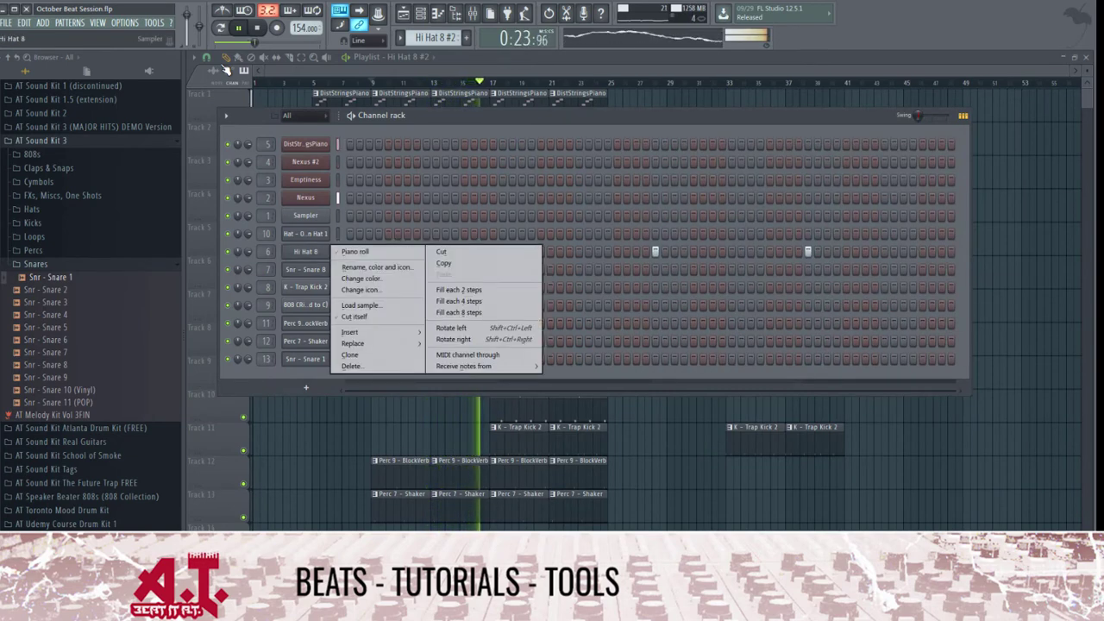
left_click(459, 290)
- Move the Hi Hat 8 #2 clip to bar 33 and add a second one at bar 37
key("F6")
left_click_drag(636, 371, 756, 371)
left_click(798, 371)
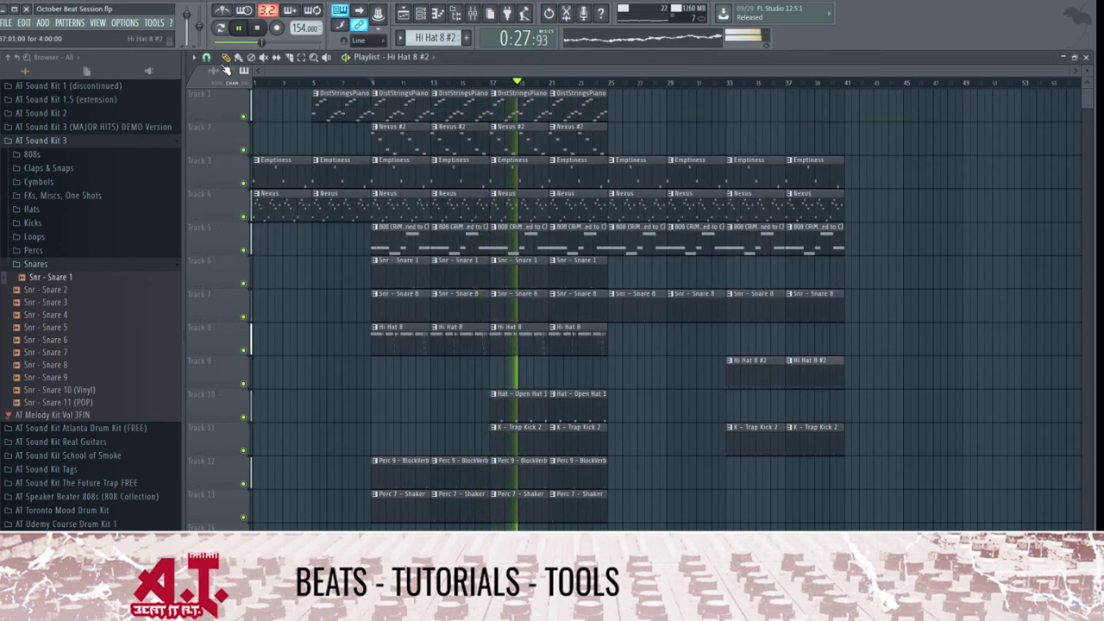
- Duplicate all clips of bars 33 to 40 into bars 41 to 48, then delete the copied Hi Hat 8 #2 clips
left_click_drag(729, 156, 835, 455)
key("ctrl+b")
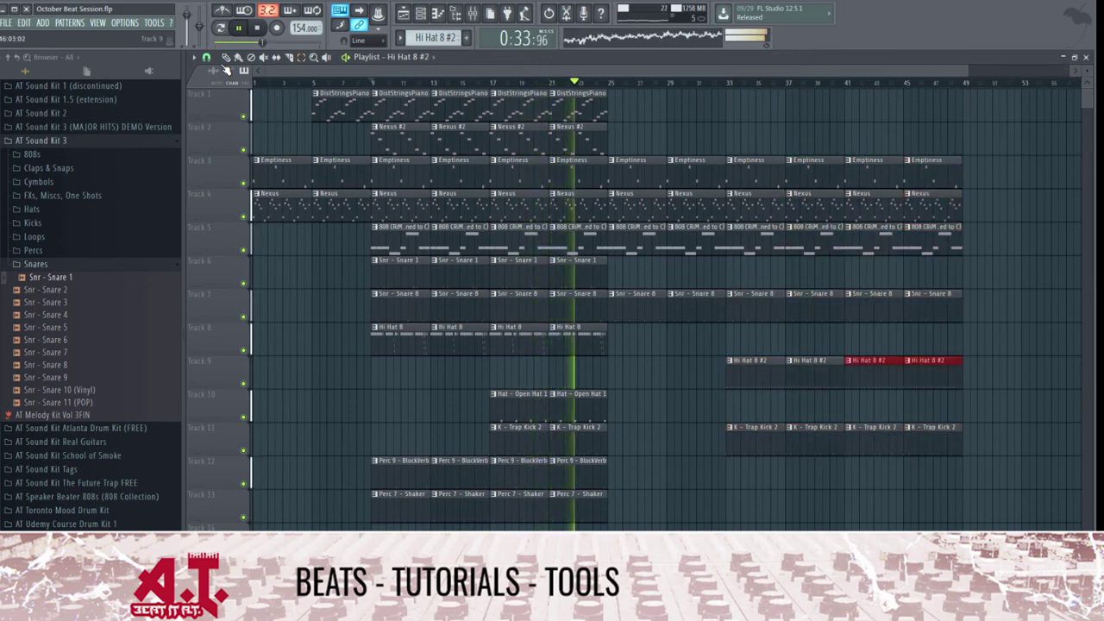
key("Delete")
- Copy Hi Hat 8 and DistStringsPiano clips into bars 41 to 48 on their own tracks
left_click(408, 340)
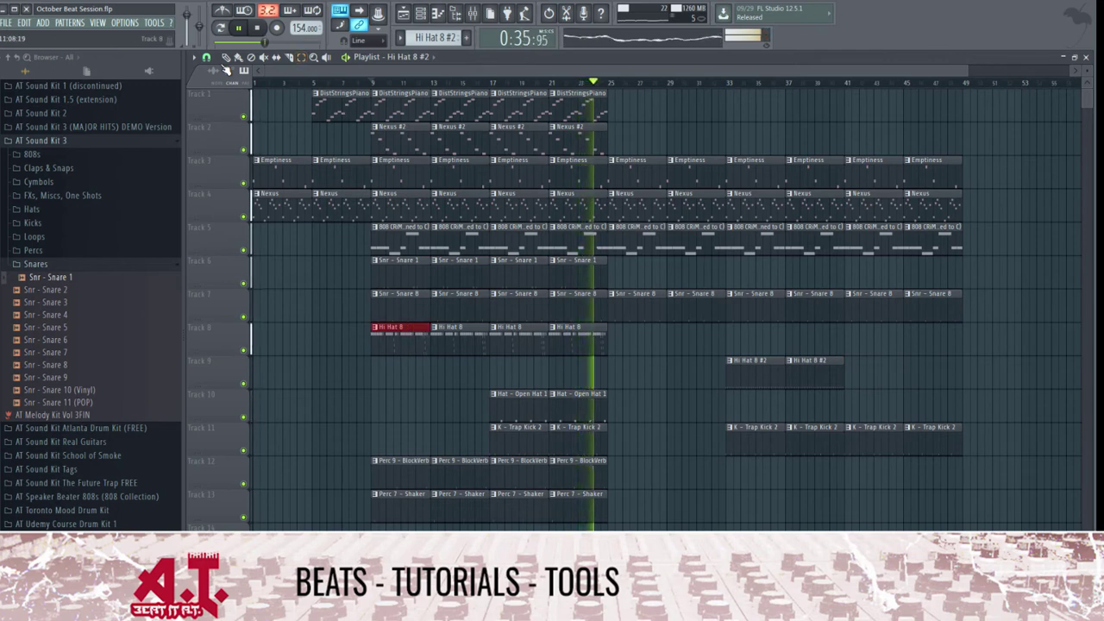
left_click_drag(413, 340, 875, 340)
key("ctrl+d")
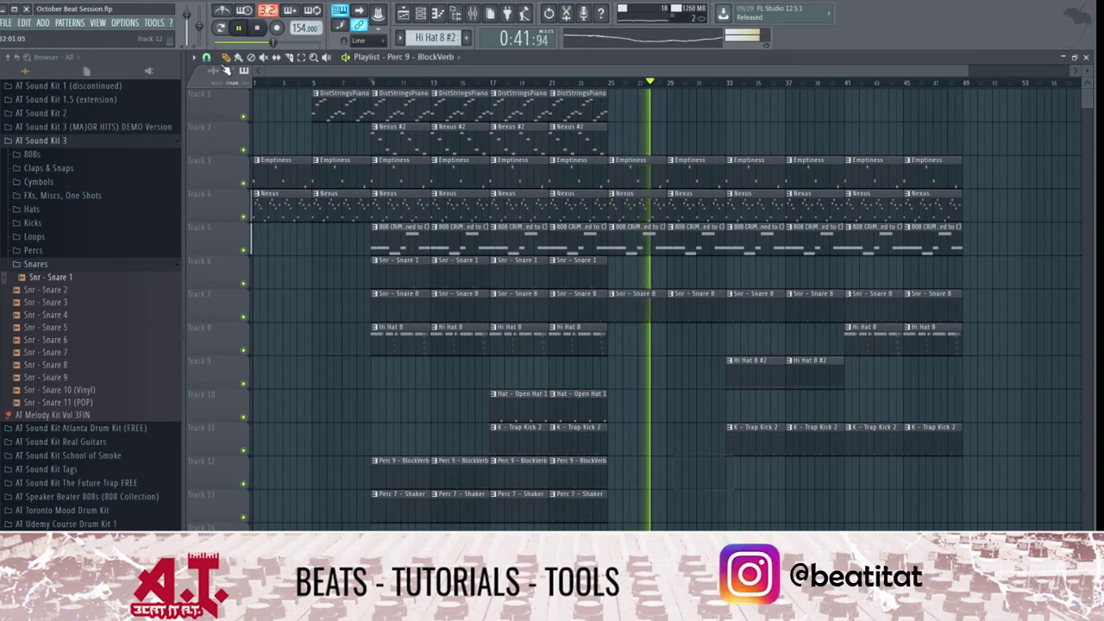
left_click_drag(578, 107, 873, 107)
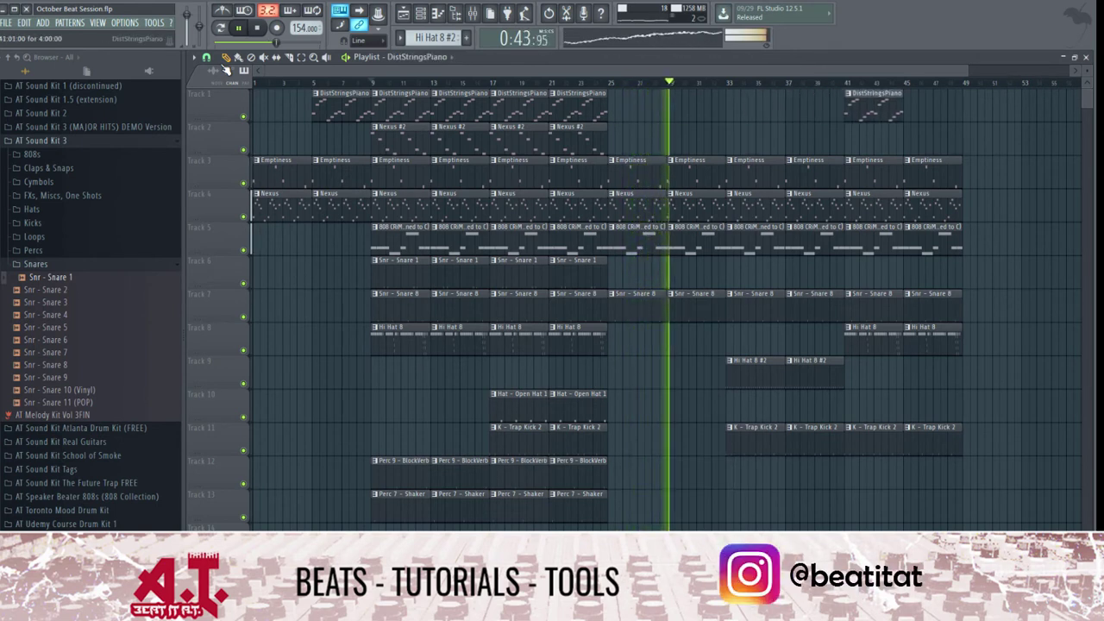
left_click(932, 107)
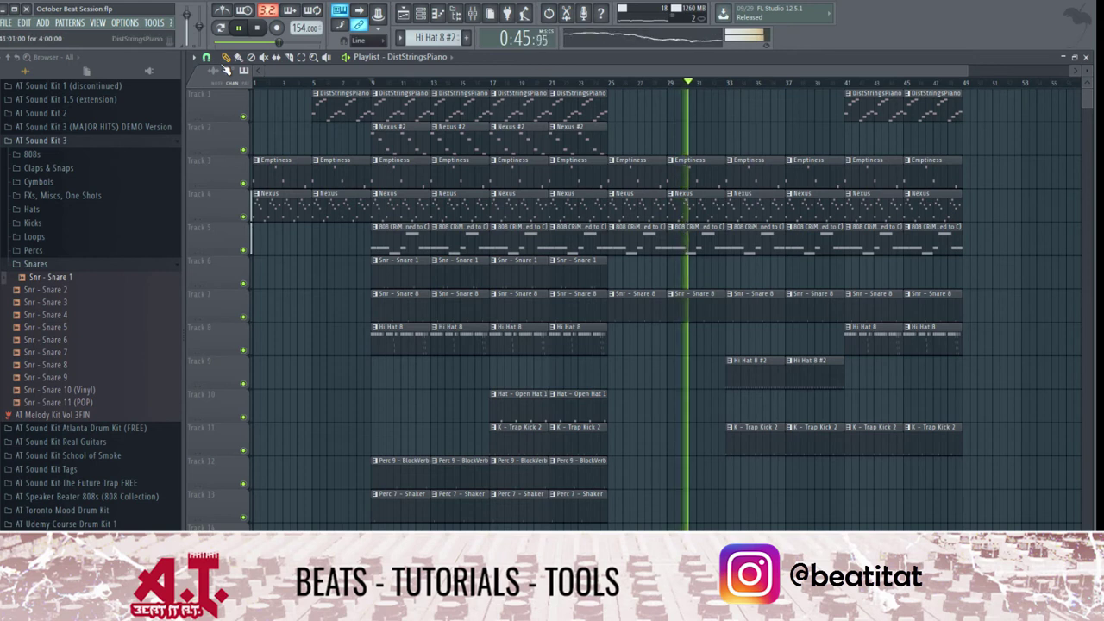
- Try removing the Nexus clips from bars 41 to 48 and undo the deletion
right_click(873, 205)
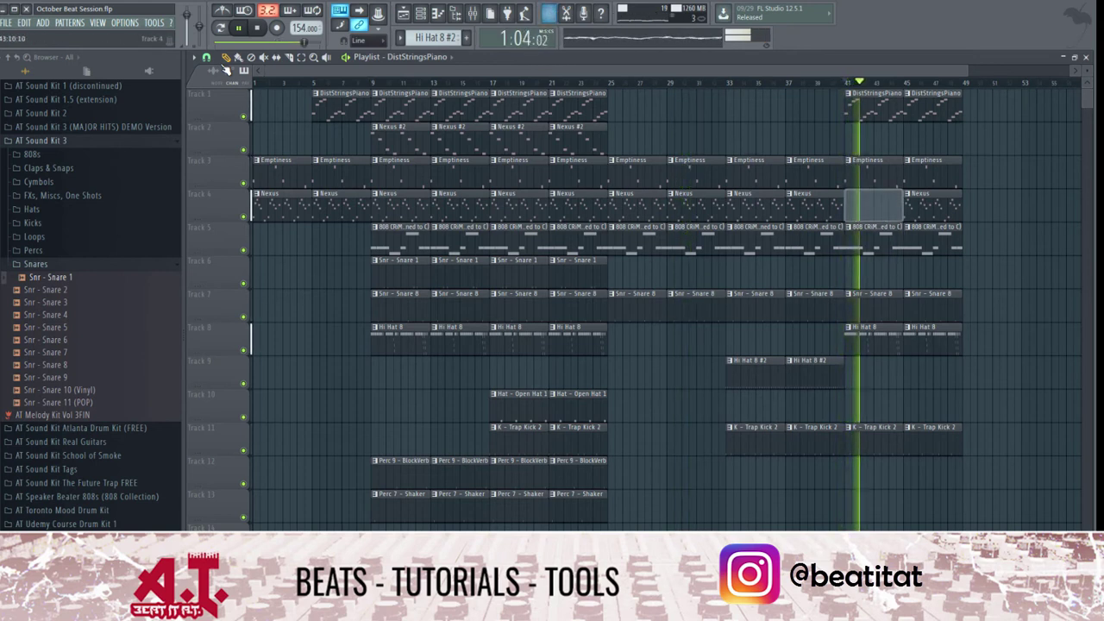
right_click(932, 206)
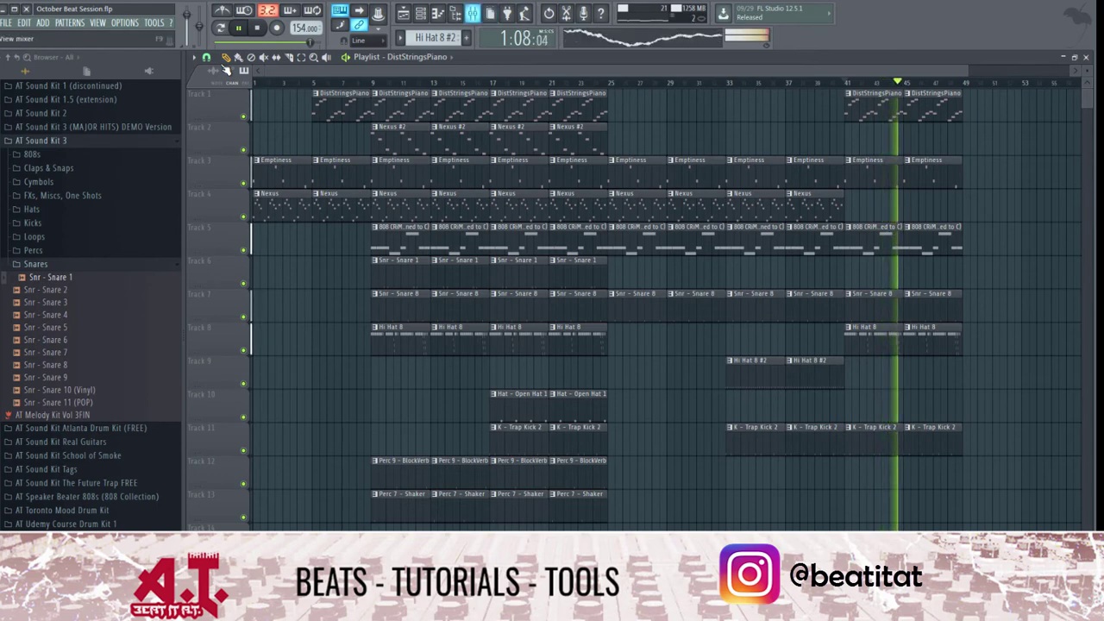
key("F9")
key("ctrl+z")
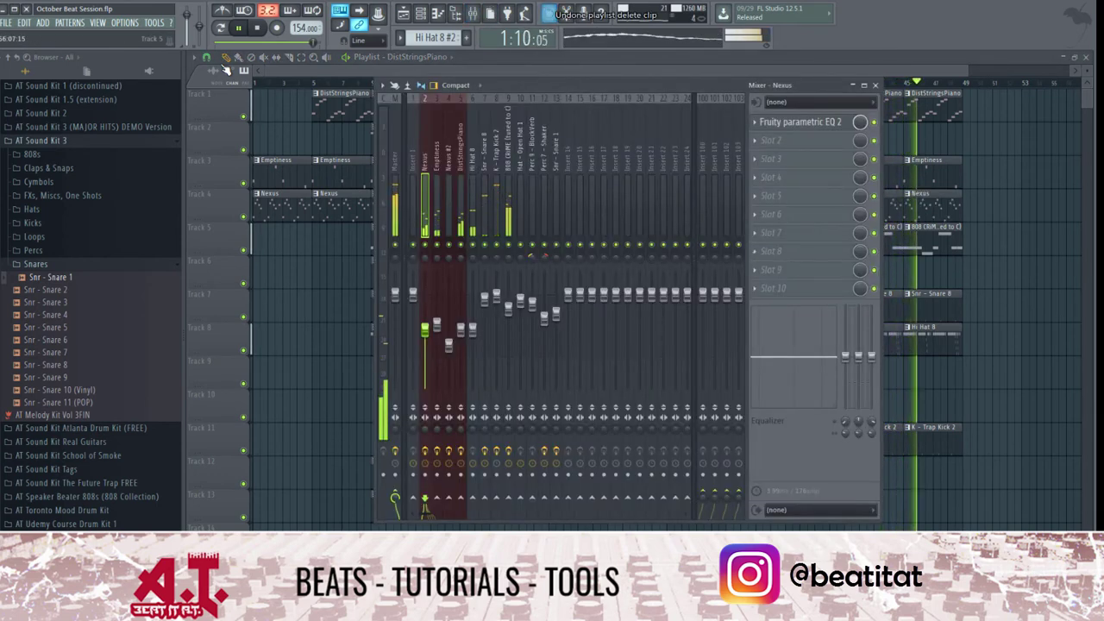
key("F9")
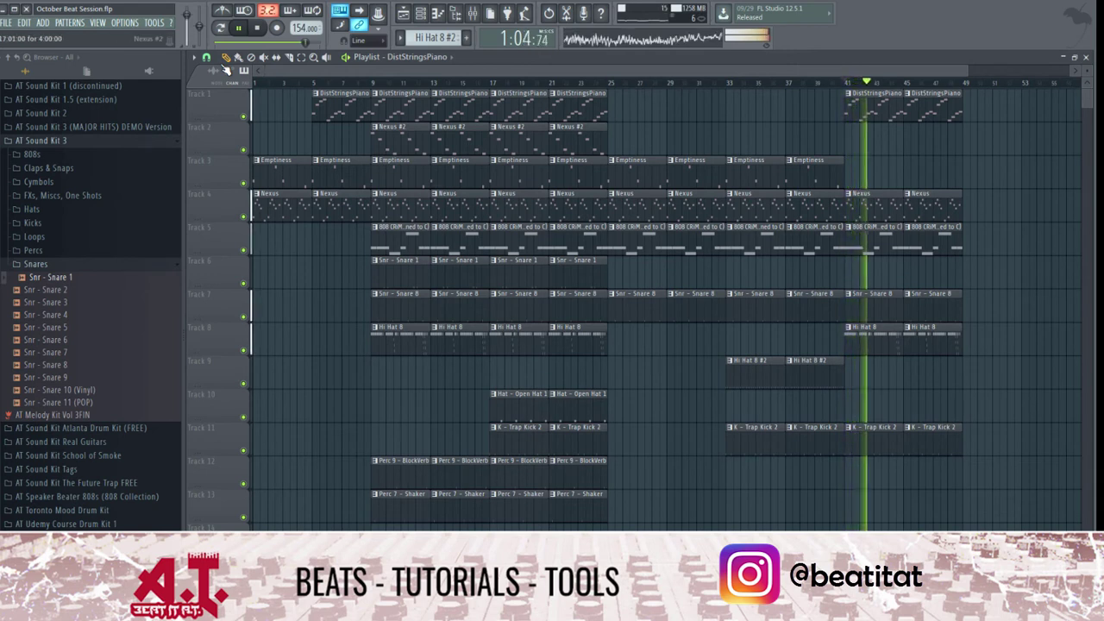
- Delete the two Emptiness clips from bars 25 to 32 and stop playback
right_click(638, 173)
right_click(682, 172)
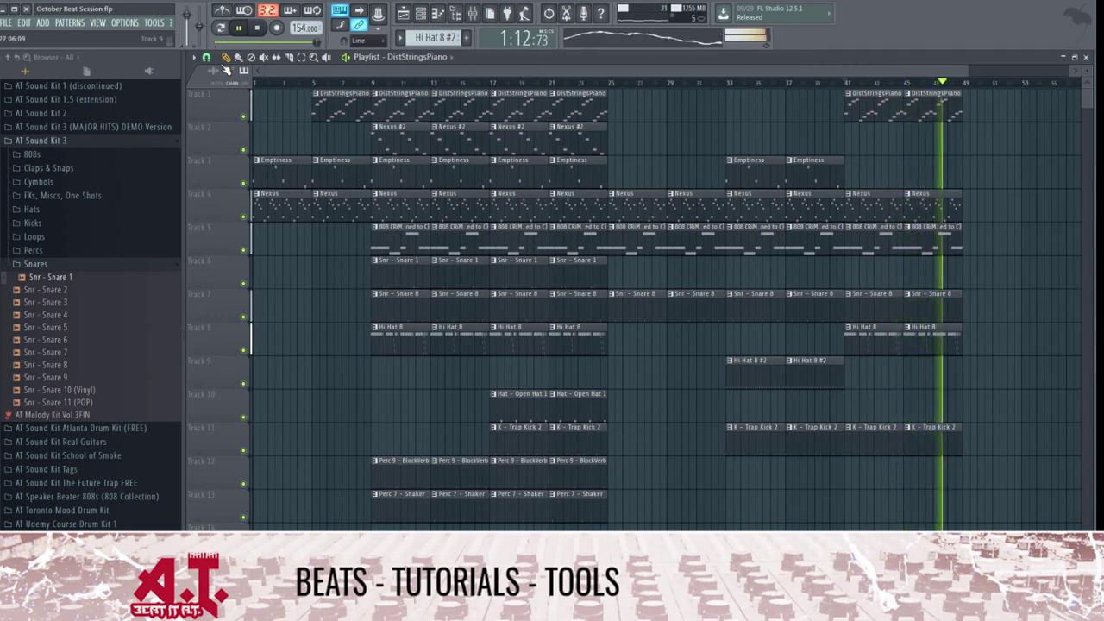
key("space")
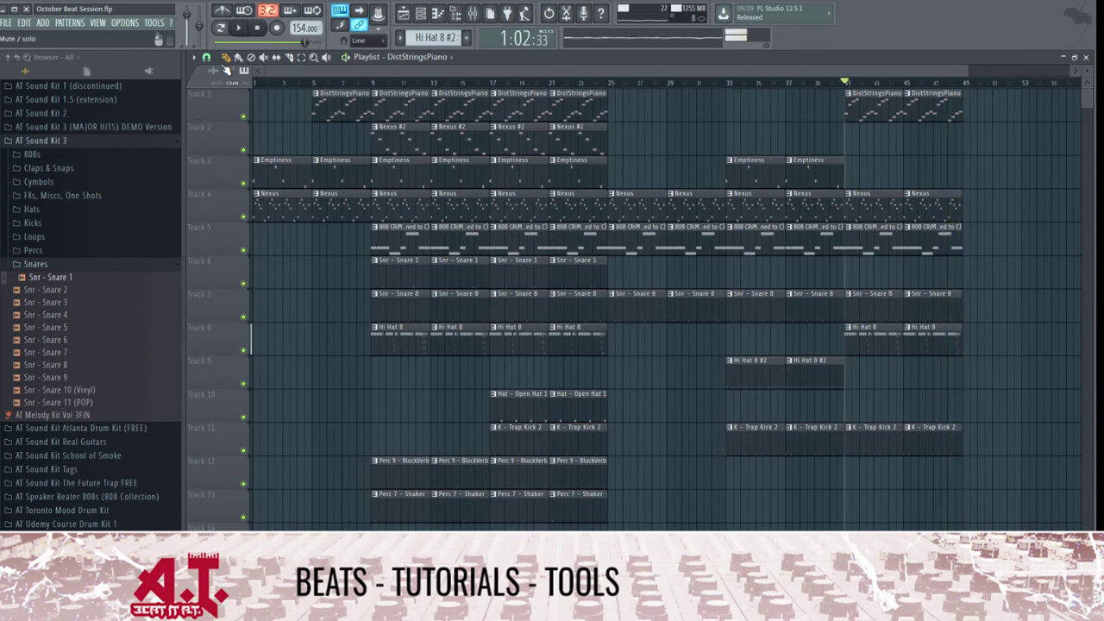
- Copy the intro's DistStringsPiano, Emptiness and Nexus clips to bars 49 to 56, restart playback, and deselect them
mouse_move(284, 91)
left_mouse_down()
mouse_move(259, 216)
mouse_move(1076, 216)
mouse_move(1005, 222)
left_mouse_up()
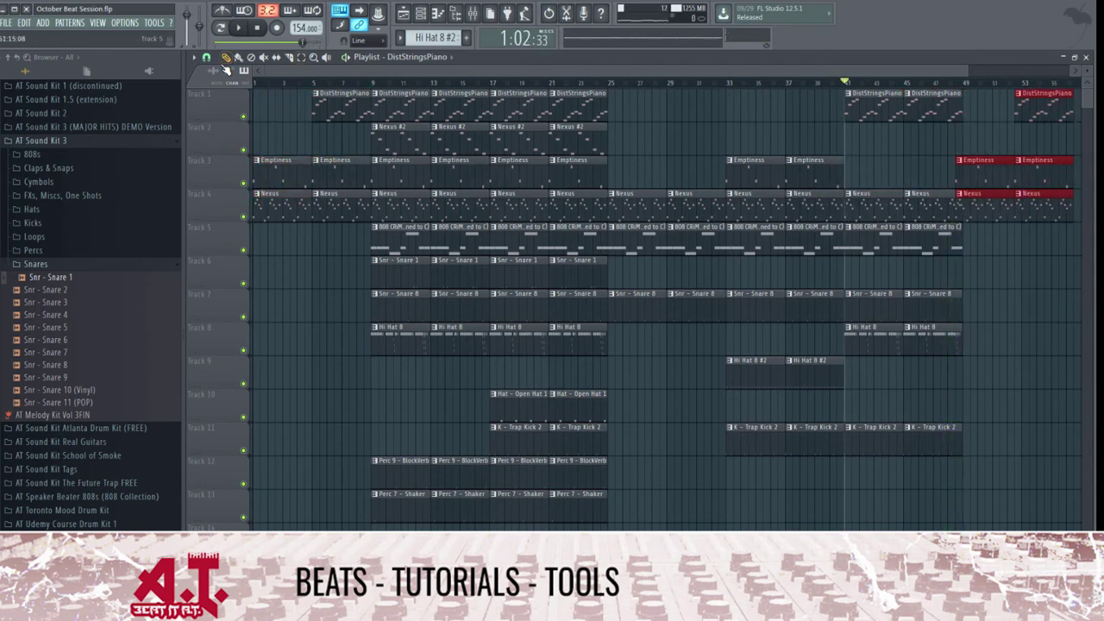
key("space")
key("ctrl+d")
scroll(371, 207, "down", 2)
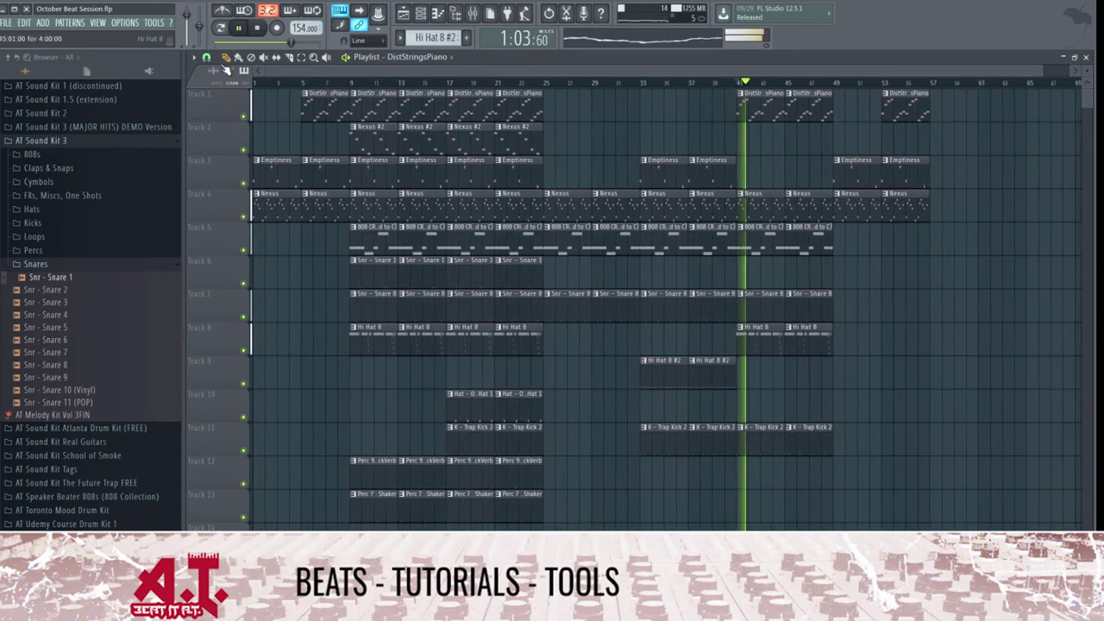
- Copy all clips of bars 9 to 24 to bars 57 to 72, deselect them, and open the mixer
mouse_move(359, 90)
left_mouse_down()
mouse_move(481, 480)
mouse_move(514, 523)
left_mouse_up()
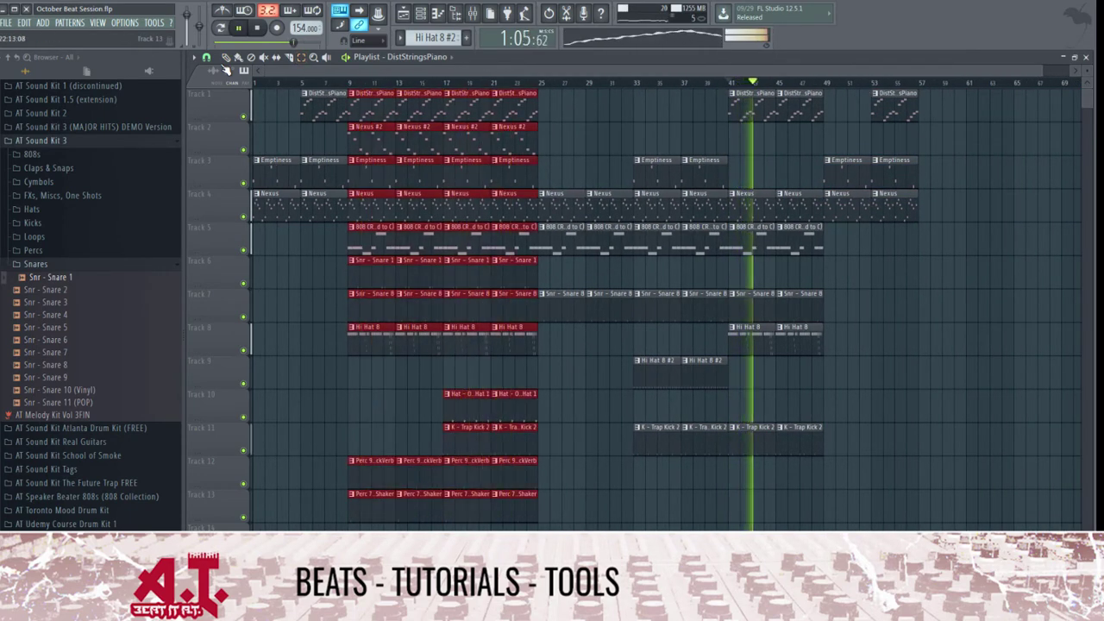
mouse_move(372, 474)
left_mouse_down()
mouse_move(954, 475)
mouse_move(942, 474)
left_mouse_up()
key("ctrl+d")
scroll(683, 176, "down", 2)
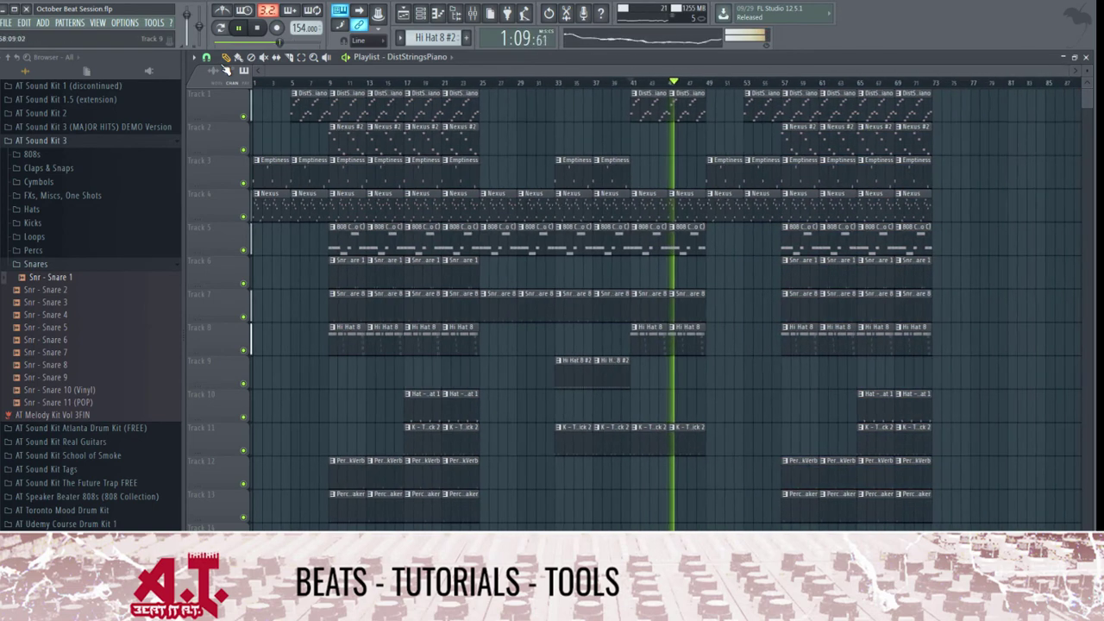
key("F9")
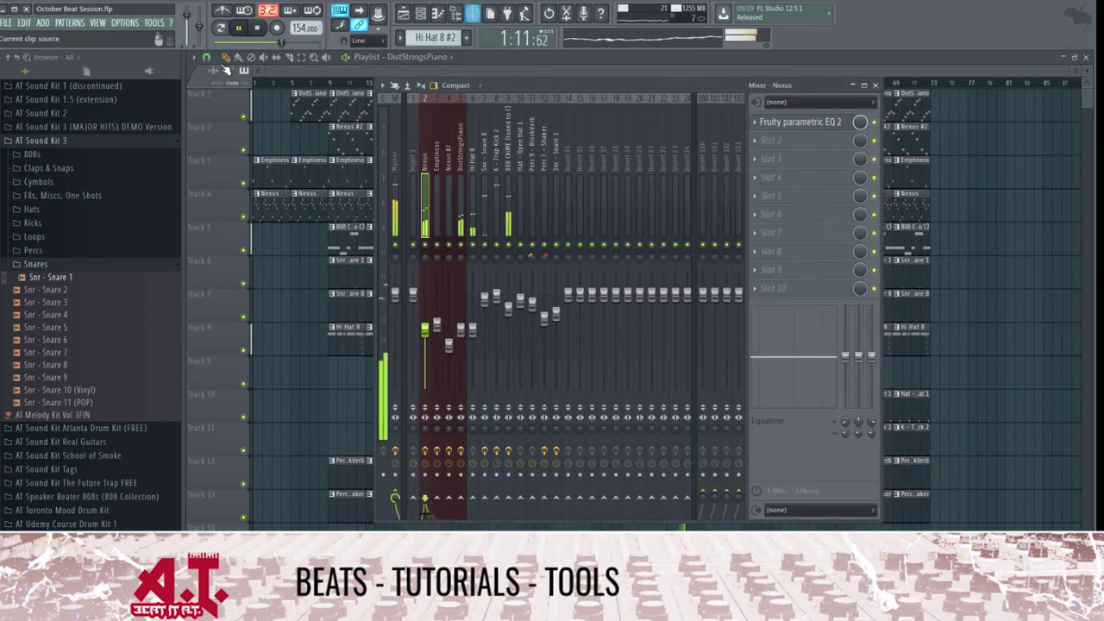
- Move both Fruity Limiters on the Master track down one slot, to slots 6 and 7, freeing slot 5
left_click(395, 172)
left_click(755, 215)
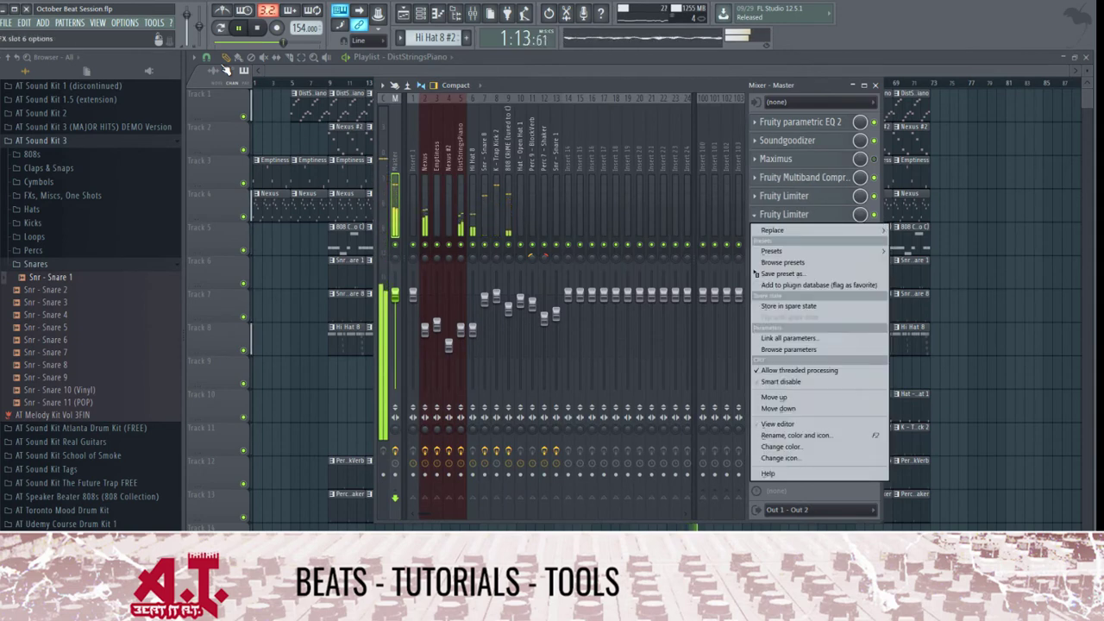
left_click(780, 408)
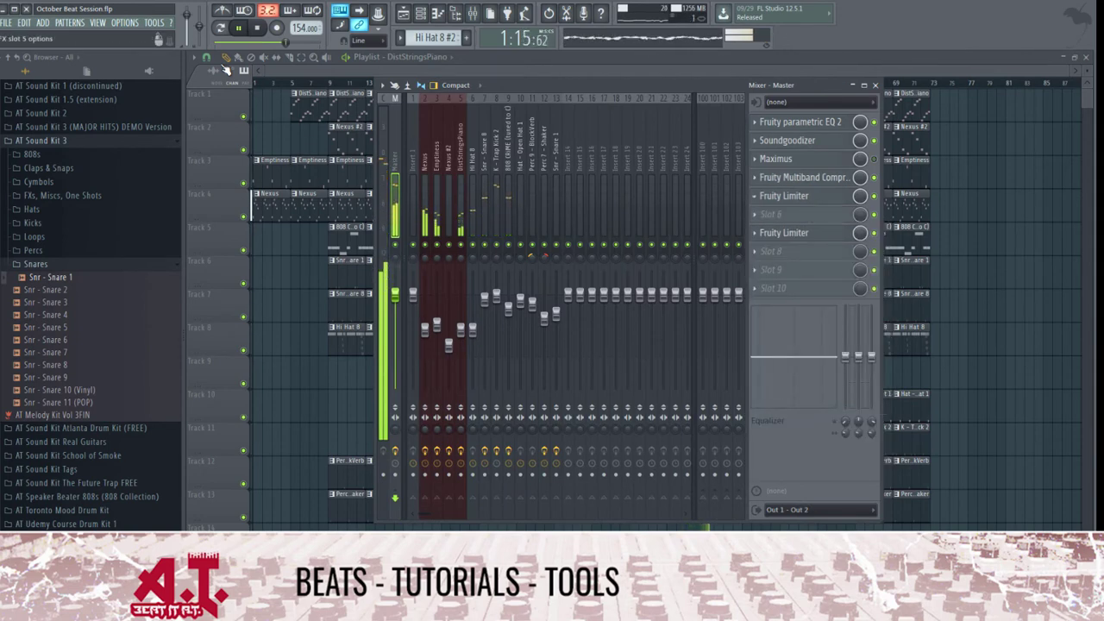
left_click(755, 196)
left_click(779, 389)
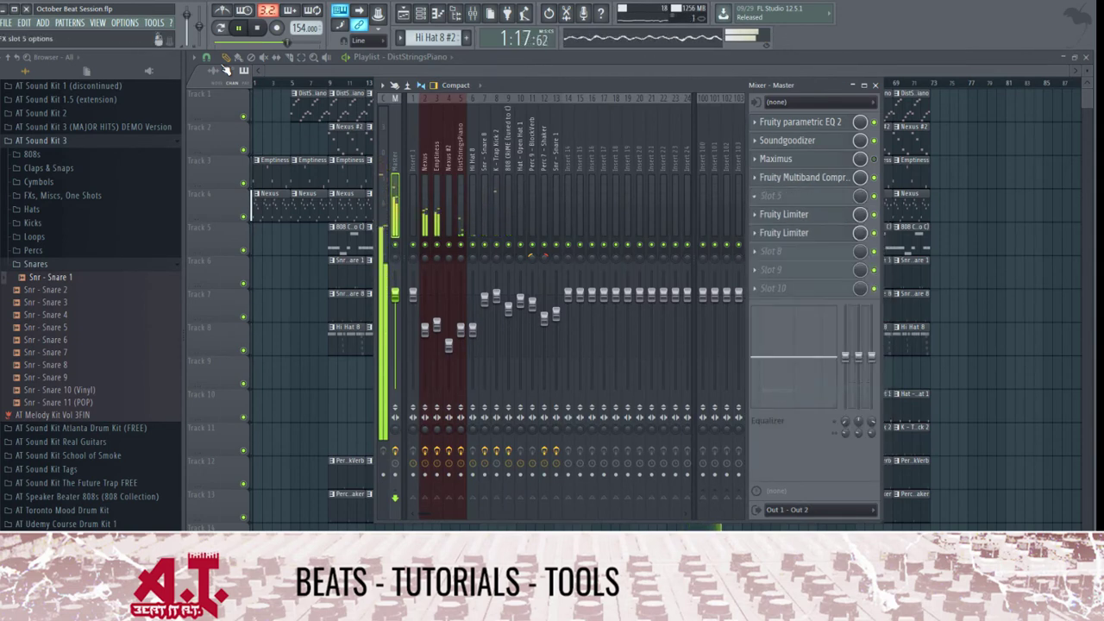
- Add Gross Beat to Master slot 5, load the Beat It AT Gross Beat preset and choose the SlowDown2 time effect, then close it
left_click(754, 196)
left_click(597, 458)
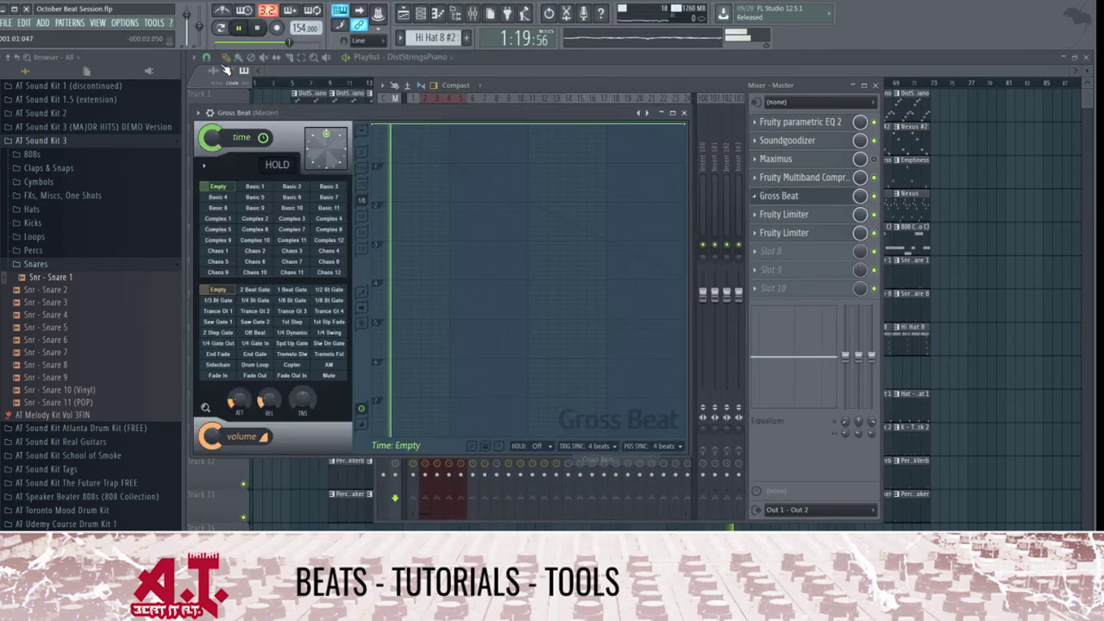
left_click(210, 113)
mouse_move(212, 148)
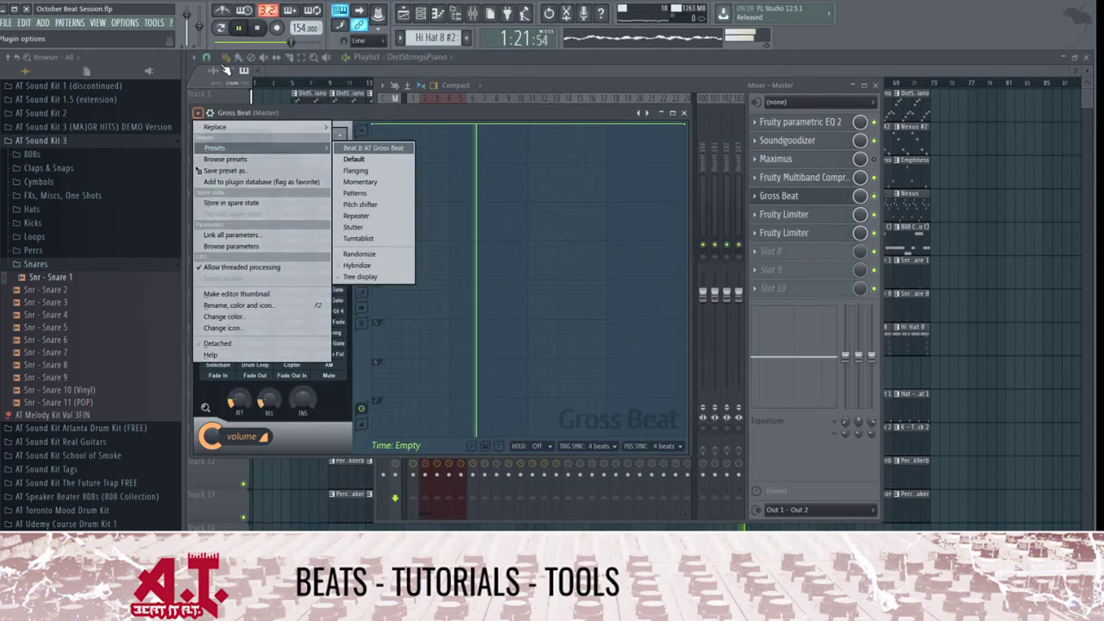
left_click(376, 148)
left_click(328, 186)
key("space")
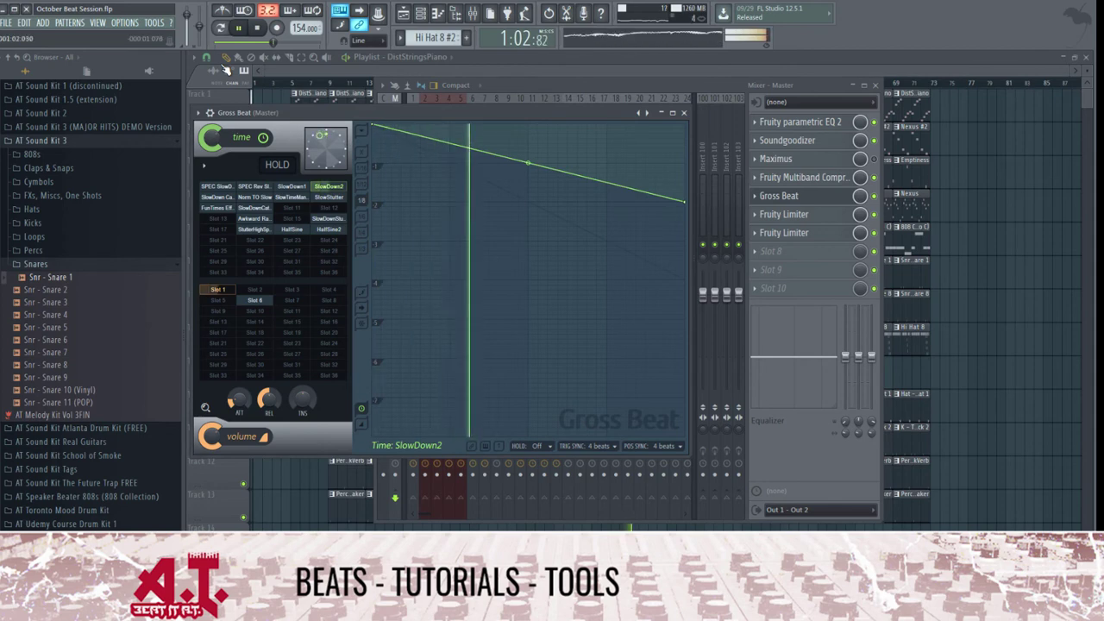
key("Escape")
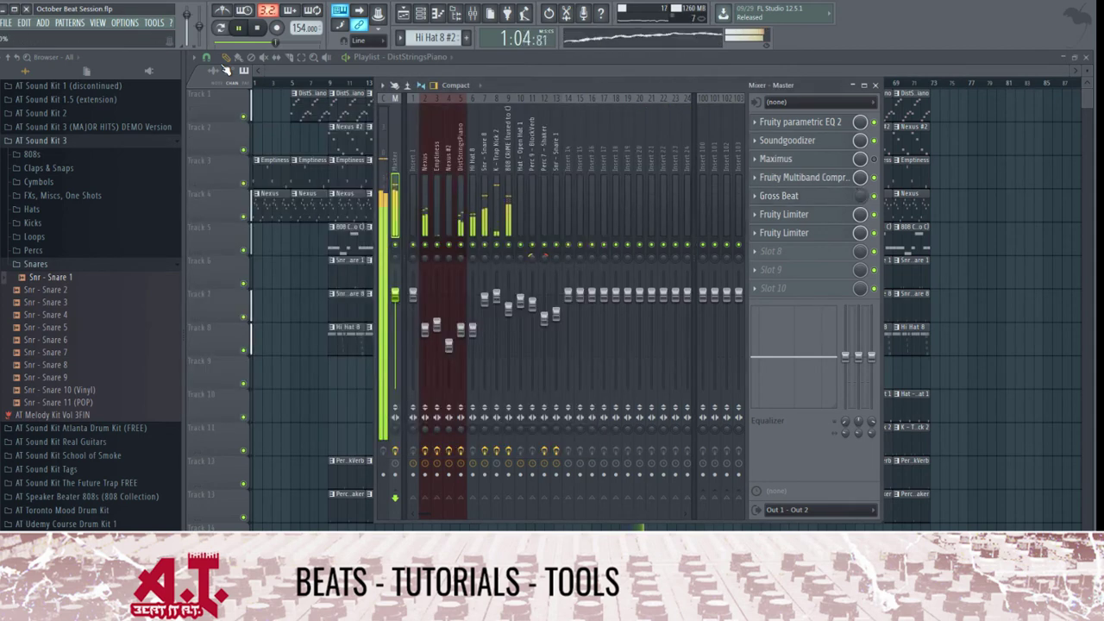
- Create an automation clip for Gross Beat's mix level on the Master and restart playback
right_click(860, 196)
left_click(906, 274)
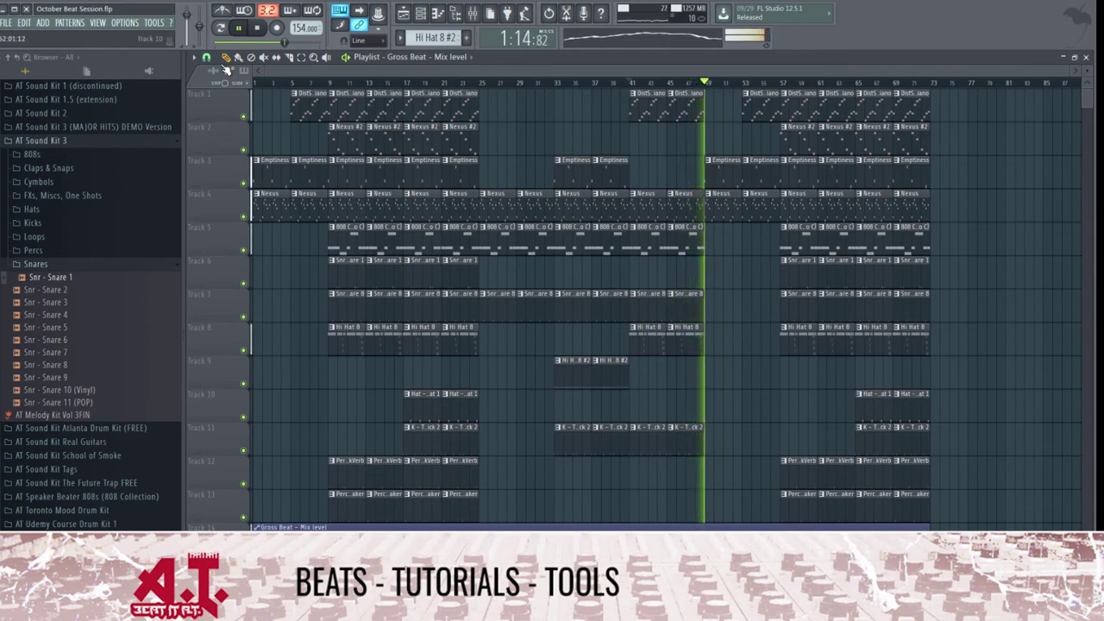
key("space")
key("space")
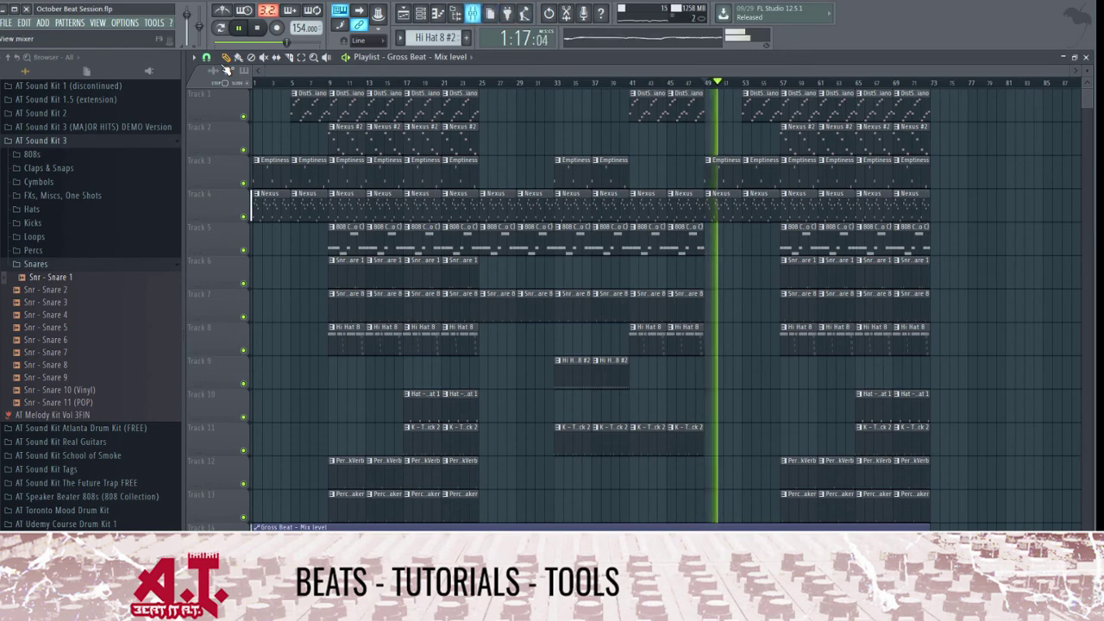
key("F9")
key("F9")
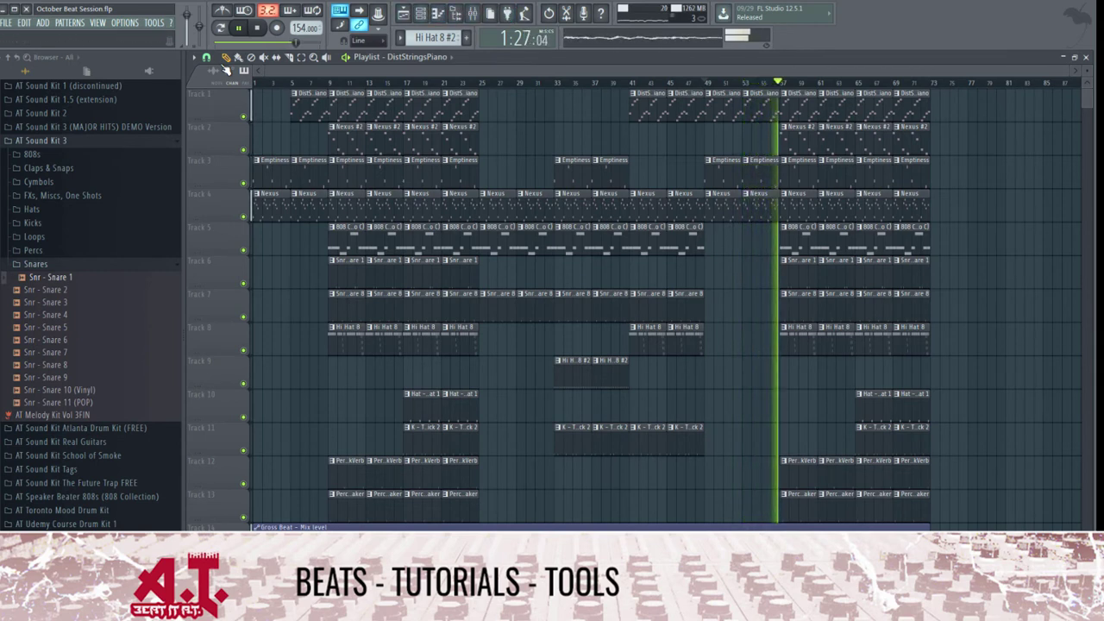
left_click(472, 13)
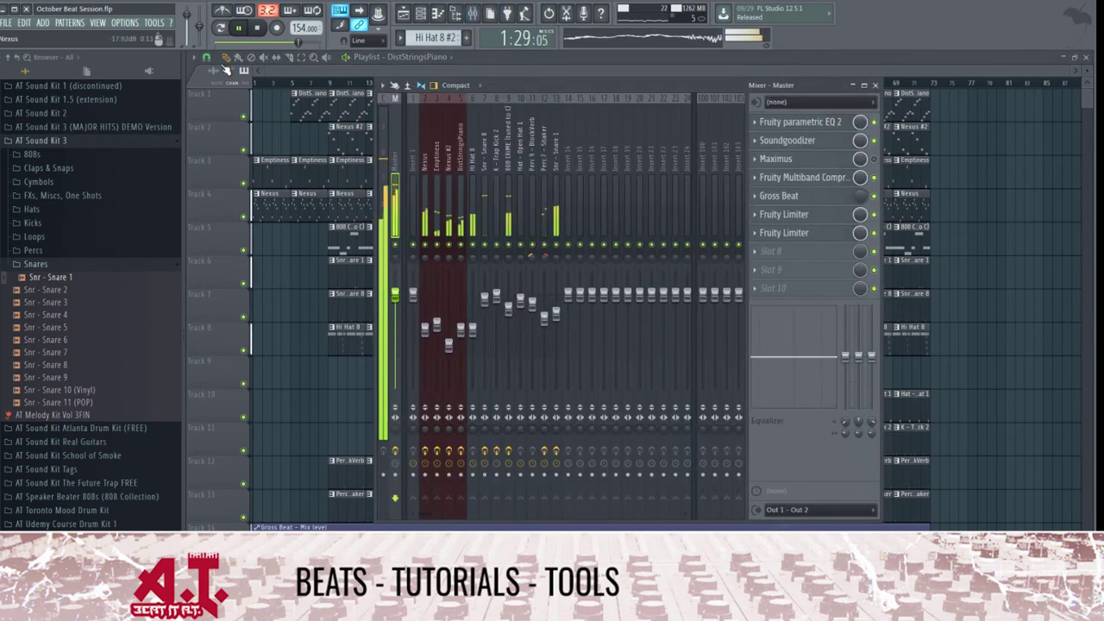
key("F9")
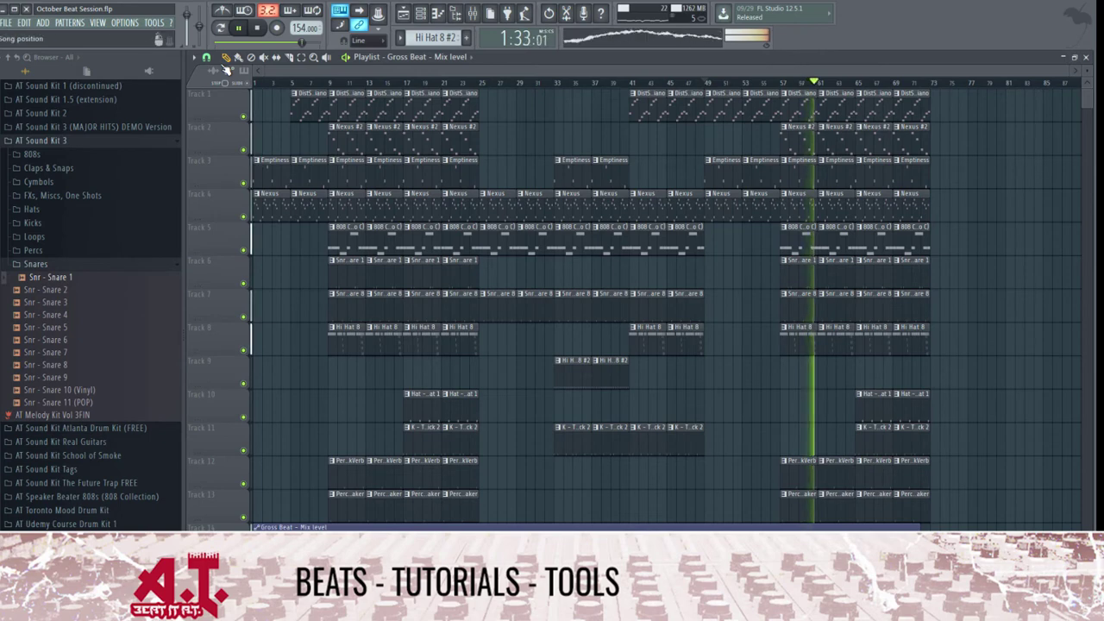
- Shift the Master's two Fruity Limiters down to slots 7 and 8, leaving slot 6 empty beneath Gross Beat
key("F9")
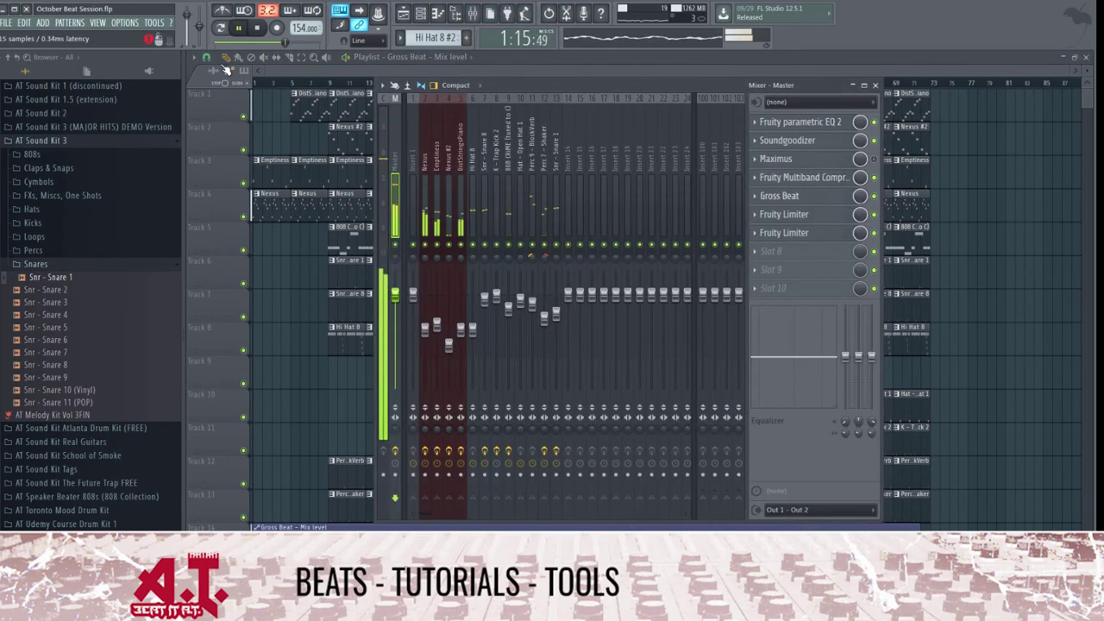
left_click(755, 233)
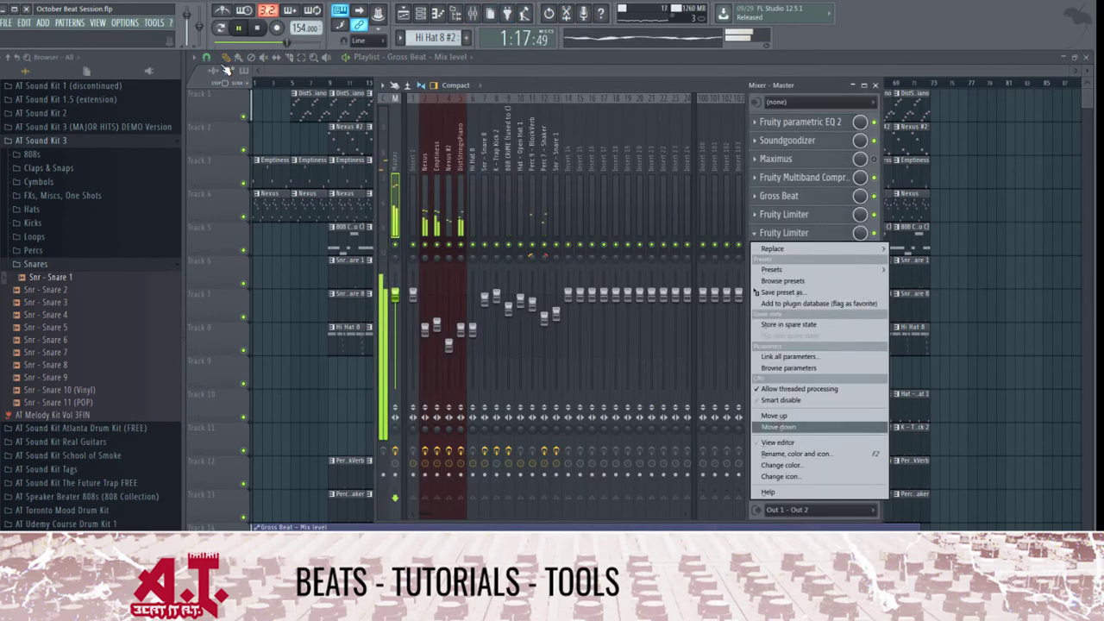
left_click(780, 427)
left_click(754, 214)
left_click(779, 408)
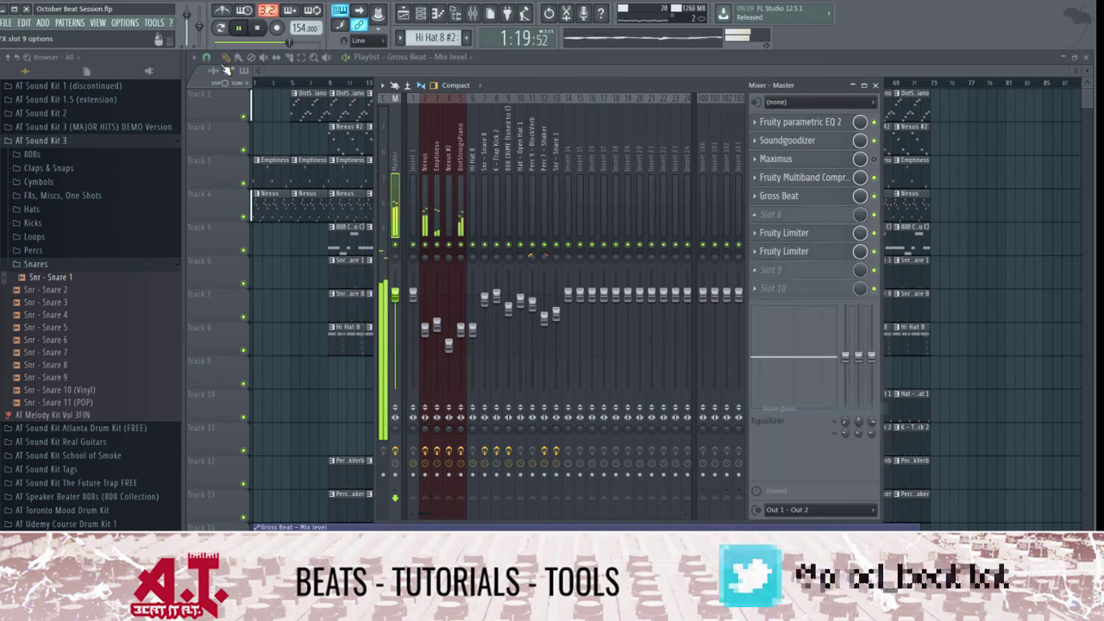
- Add Fruity Love Philter to Master slot 6 and load one of its presets
left_click(755, 213)
mouse_move(770, 230)
left_click(607, 206)
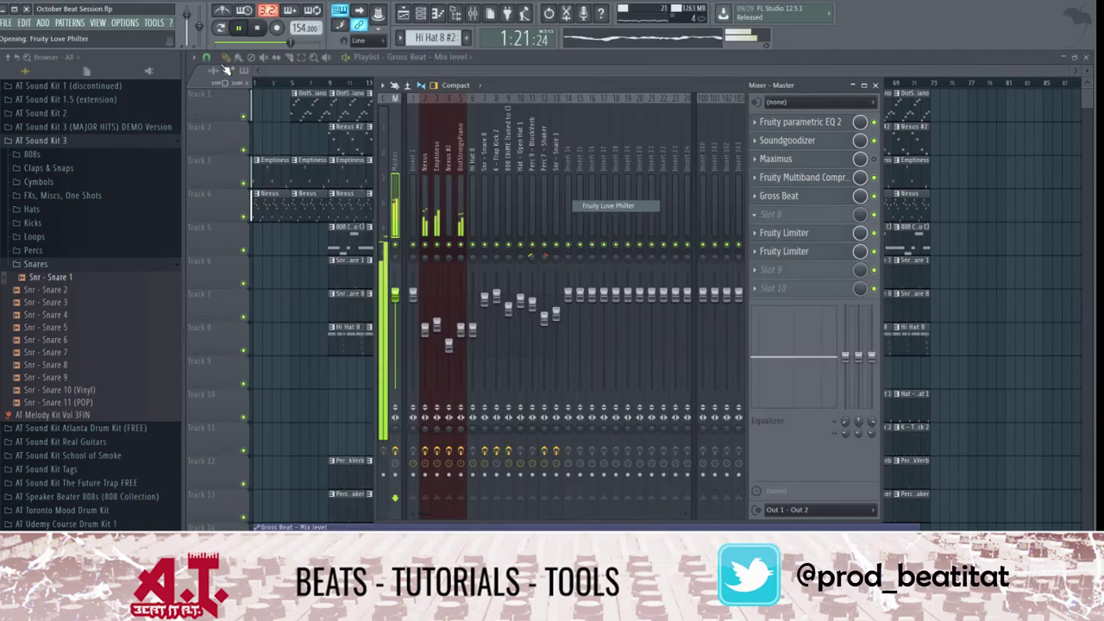
left_click(214, 128)
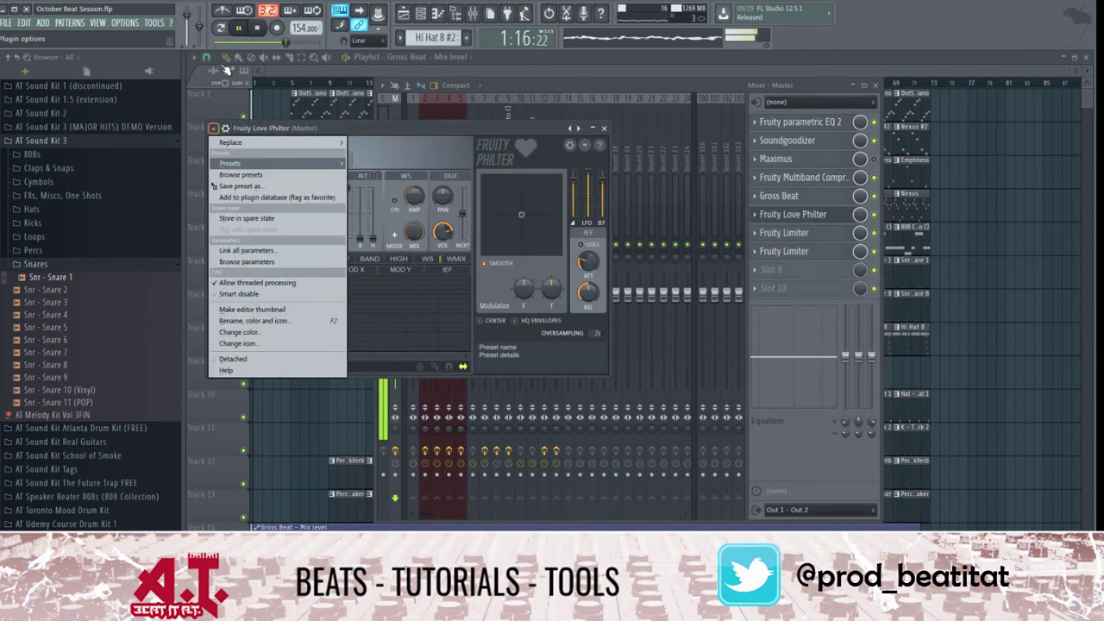
mouse_move(258, 163)
left_click(399, 151)
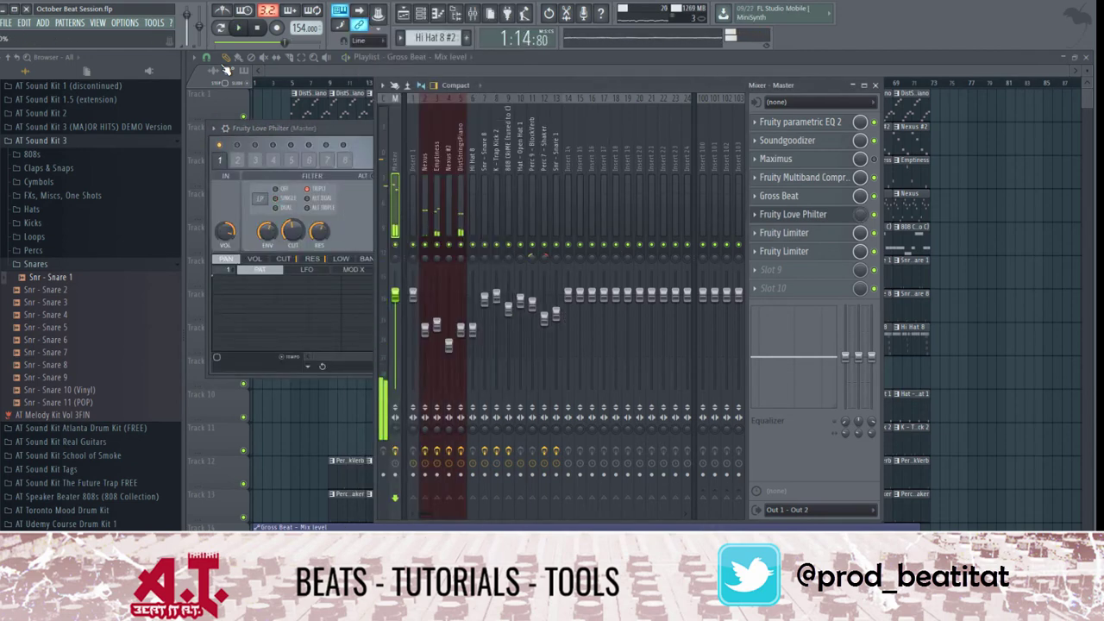
- Create an automation clip for Fruity Love Philter's mix level and restart playback
right_click(860, 215)
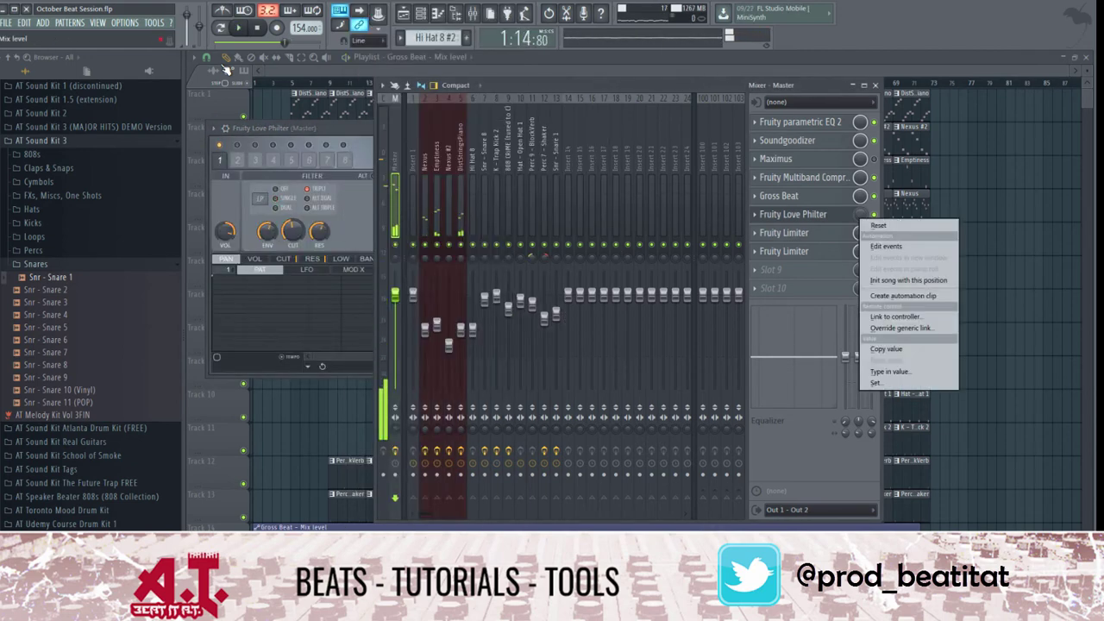
left_click(903, 295)
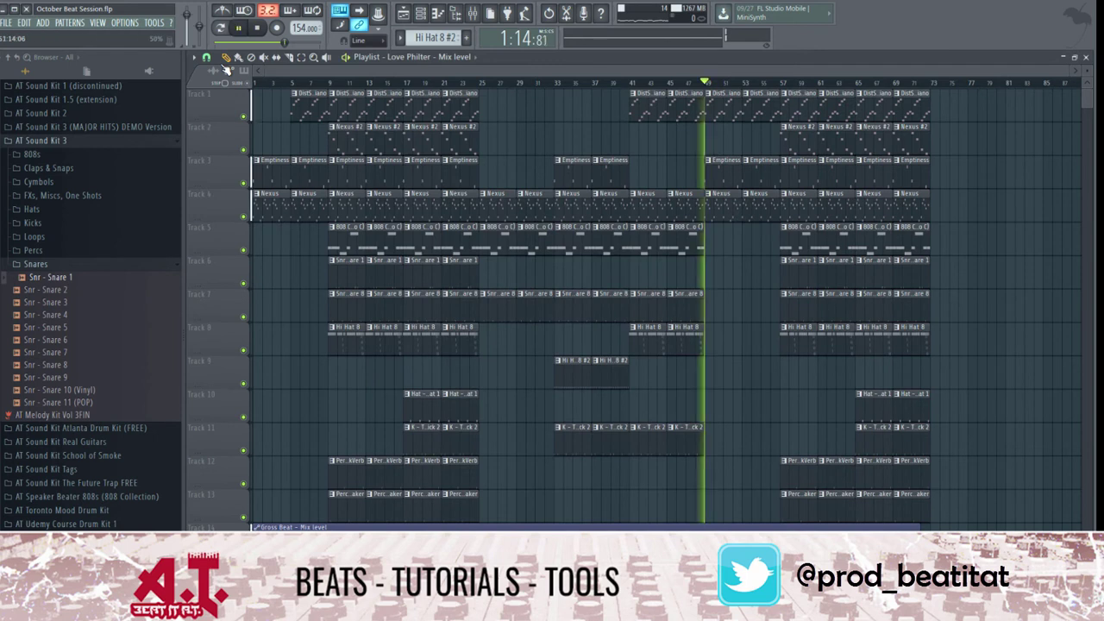
key("space")
key("space")
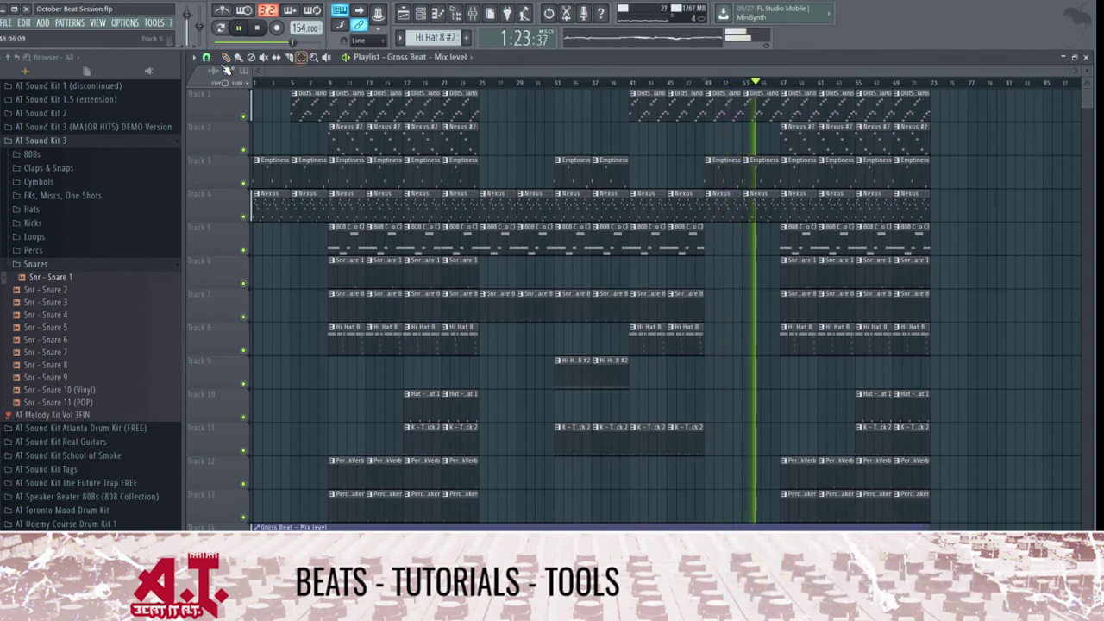
- Duplicate all instrument clips of bars 25 to 72 to bars 73 to 120, deselect them, and move playback to about bar 55
left_click_drag(483, 92, 934, 524)
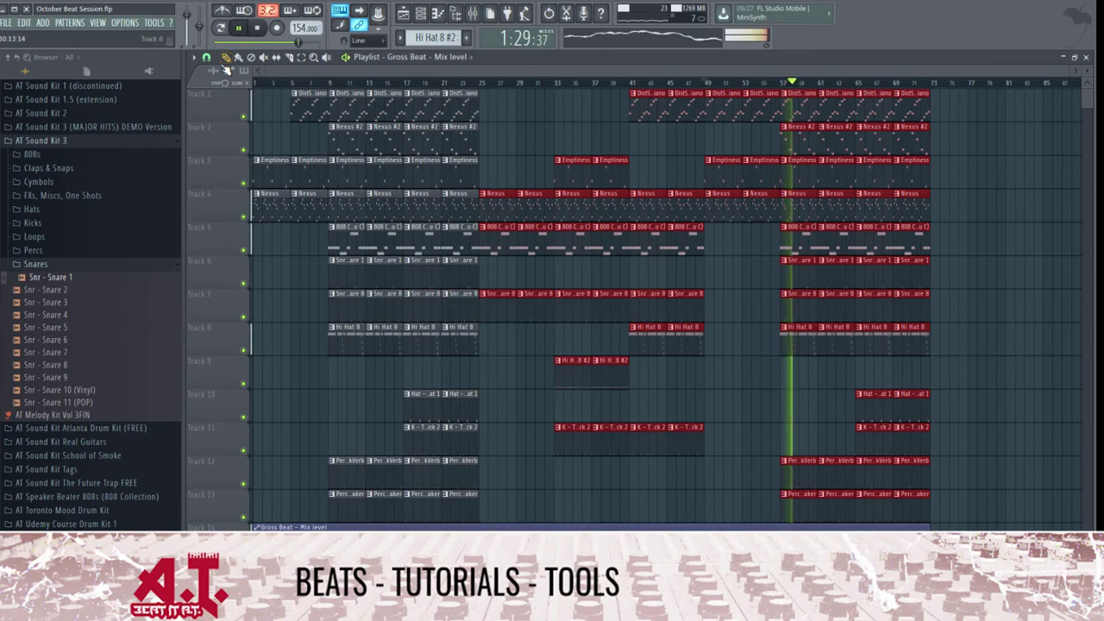
key("ctrl+b")
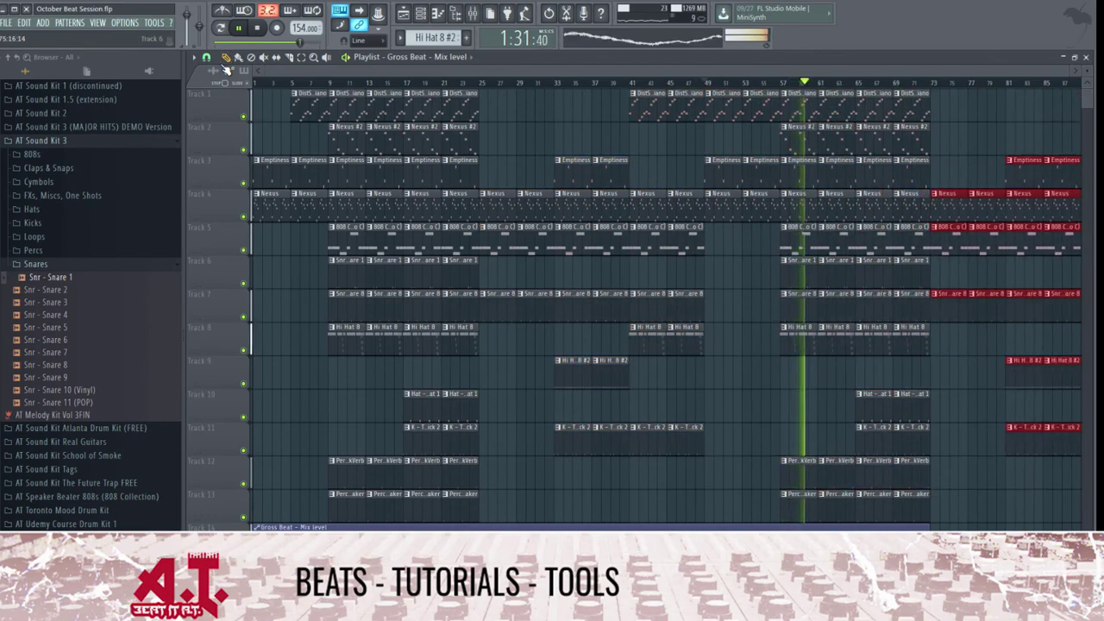
key("ctrl+d")
scroll(802, 272, "up", 3)
scroll(724, 272, "up", 4)
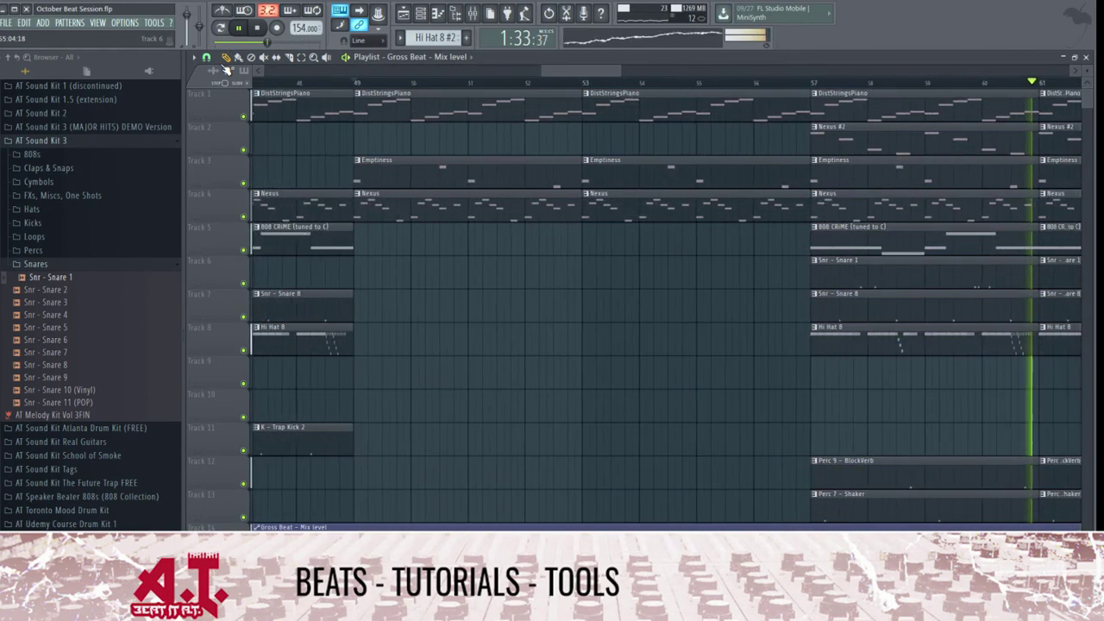
scroll(720, 269, "down", 8)
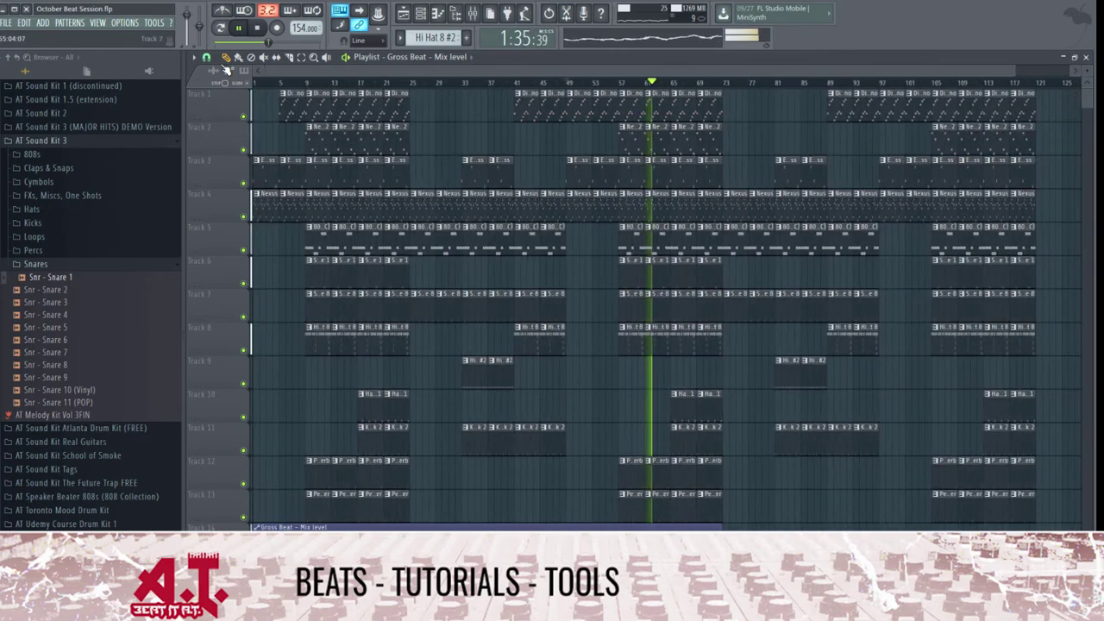
scroll(664, 293, "up", 5)
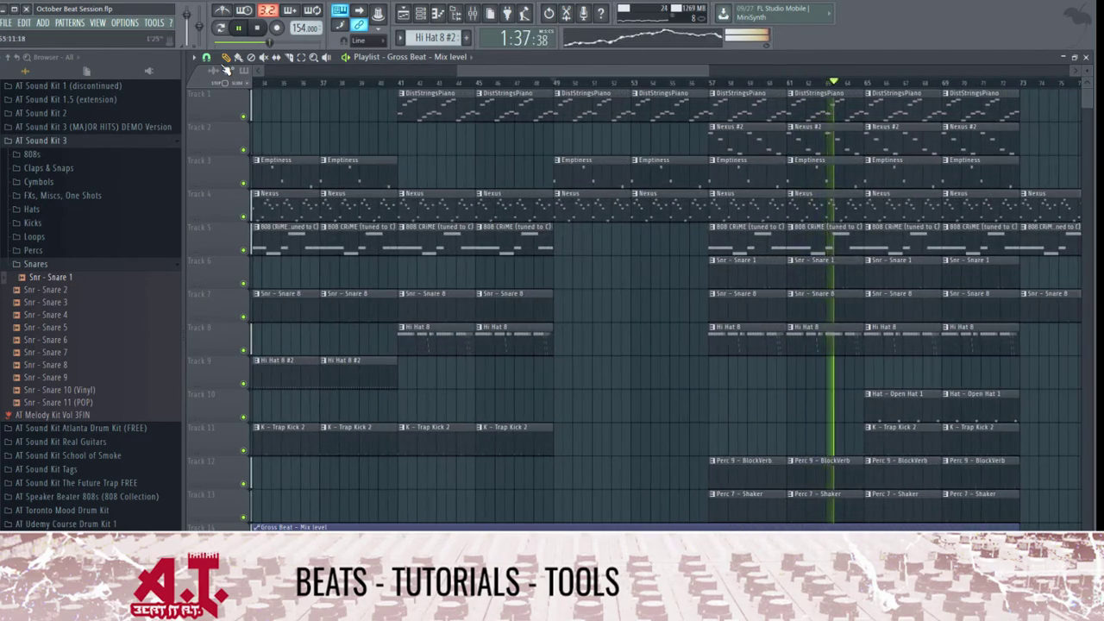
left_click(667, 83)
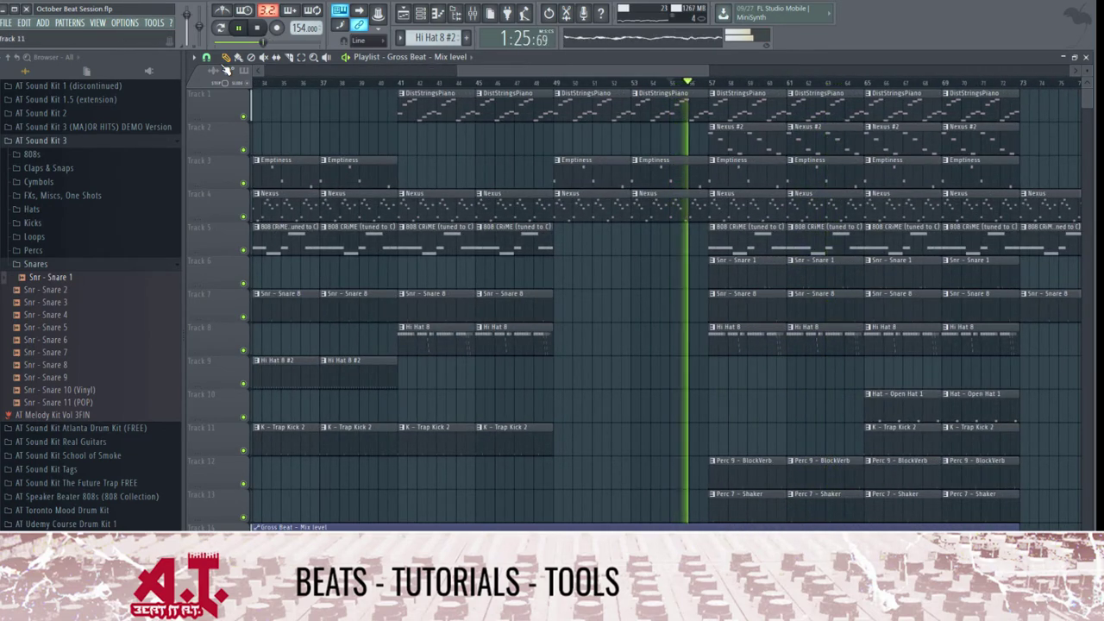
- Place Snr - Snare 1 clips at bars 33 and 37 on Track 6
scroll(664, 293, "down", 6)
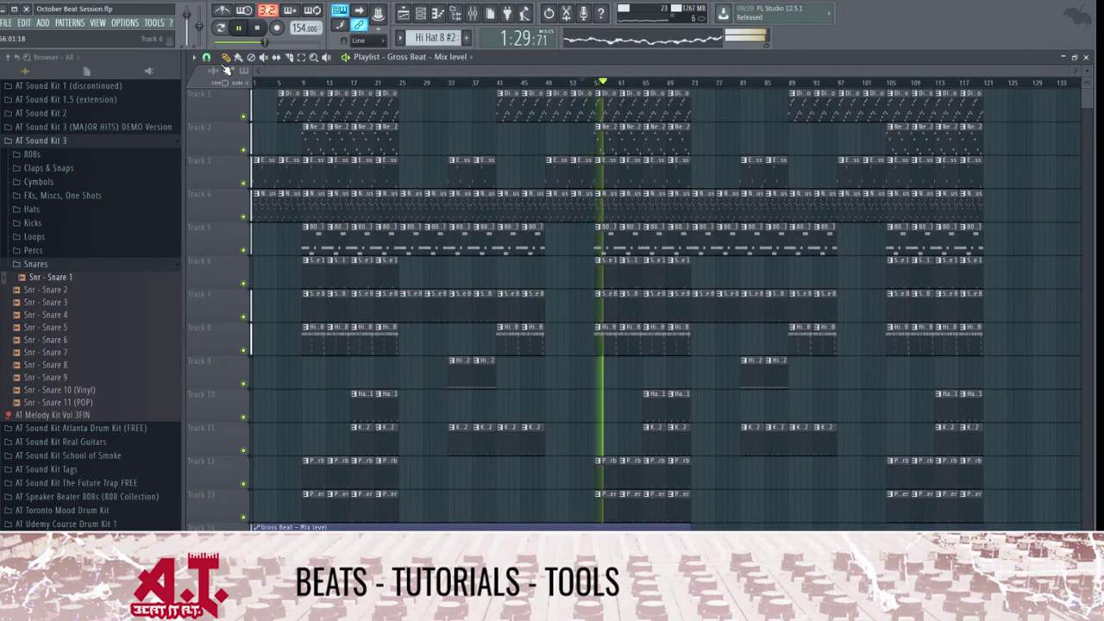
left_click(605, 274)
left_click(458, 274)
left_click(483, 275)
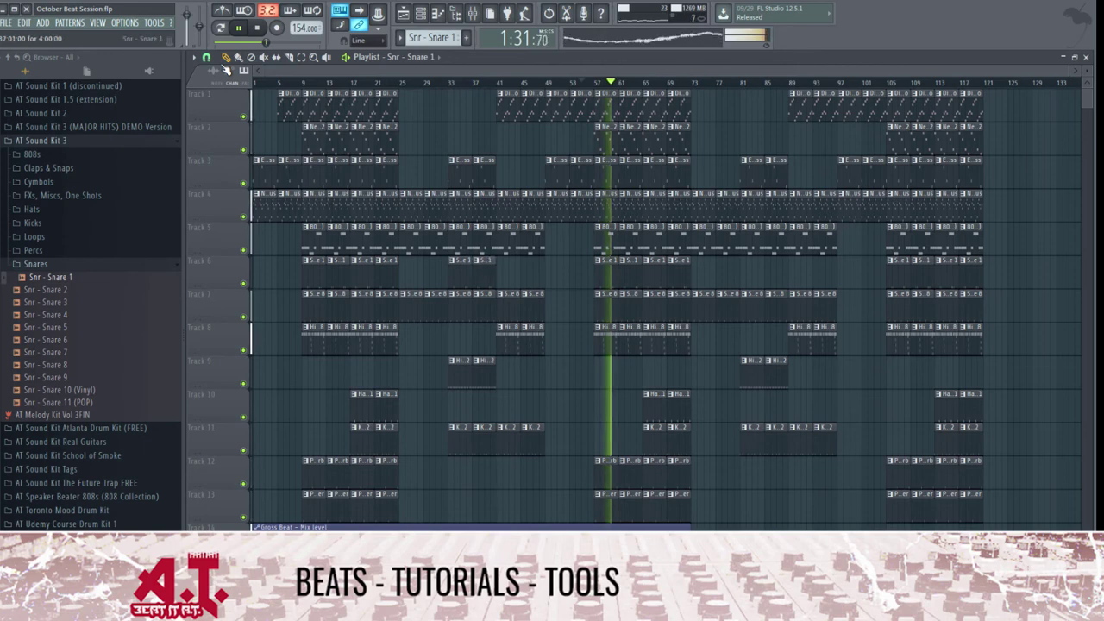
- Insert an empty track above the Snr - Snare 8 track, place a Snr - Snare 1 clip at bar 53 and make it unique
right_click(238, 290)
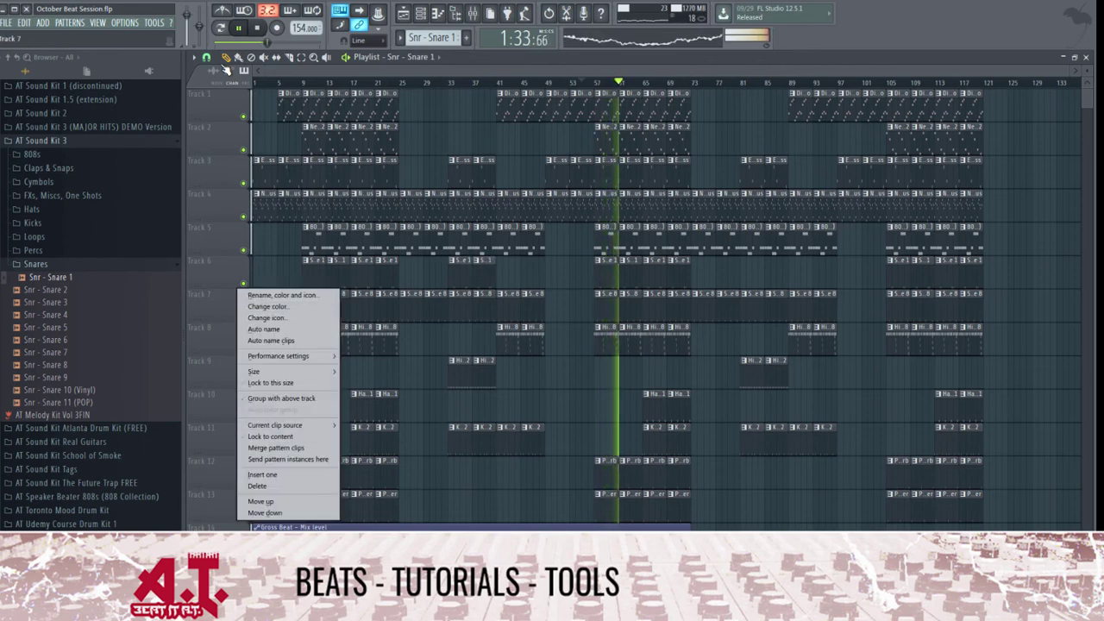
left_click(262, 475)
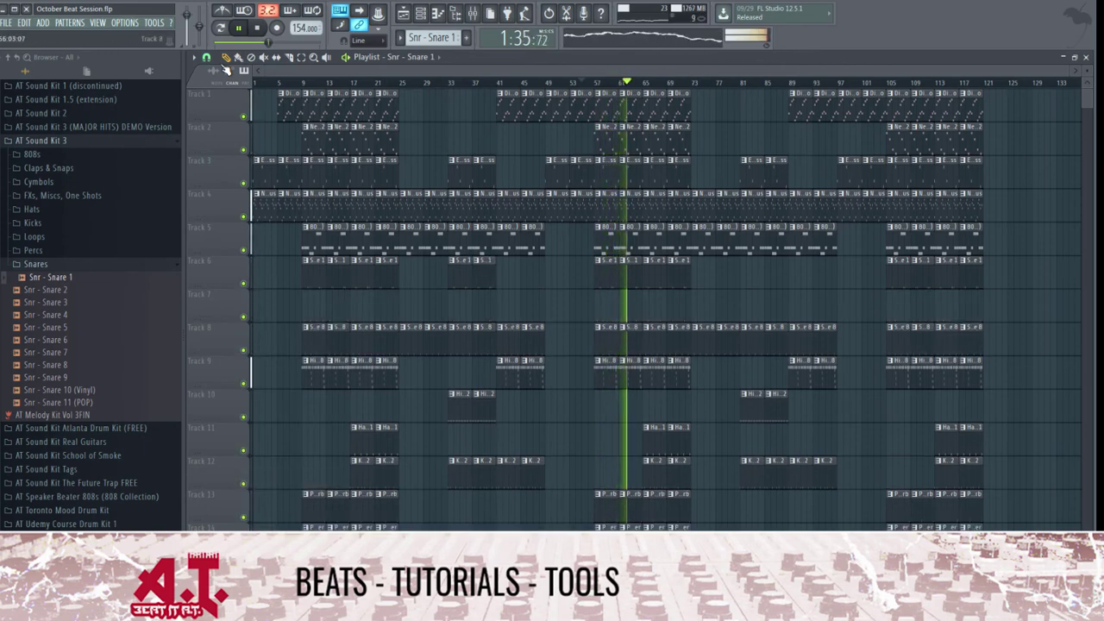
left_click(579, 297)
right_click(572, 299)
left_click(600, 372)
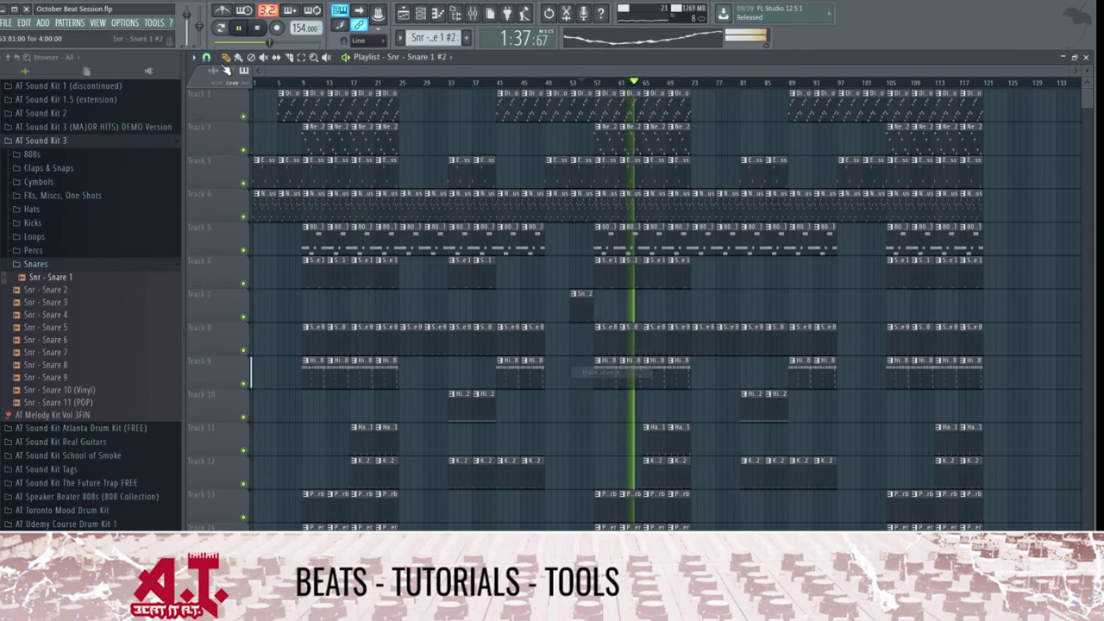
- Check the step pattern of the unique snare clip at bar 53 in the Channel rack
double_click(581, 295)
key("F6")
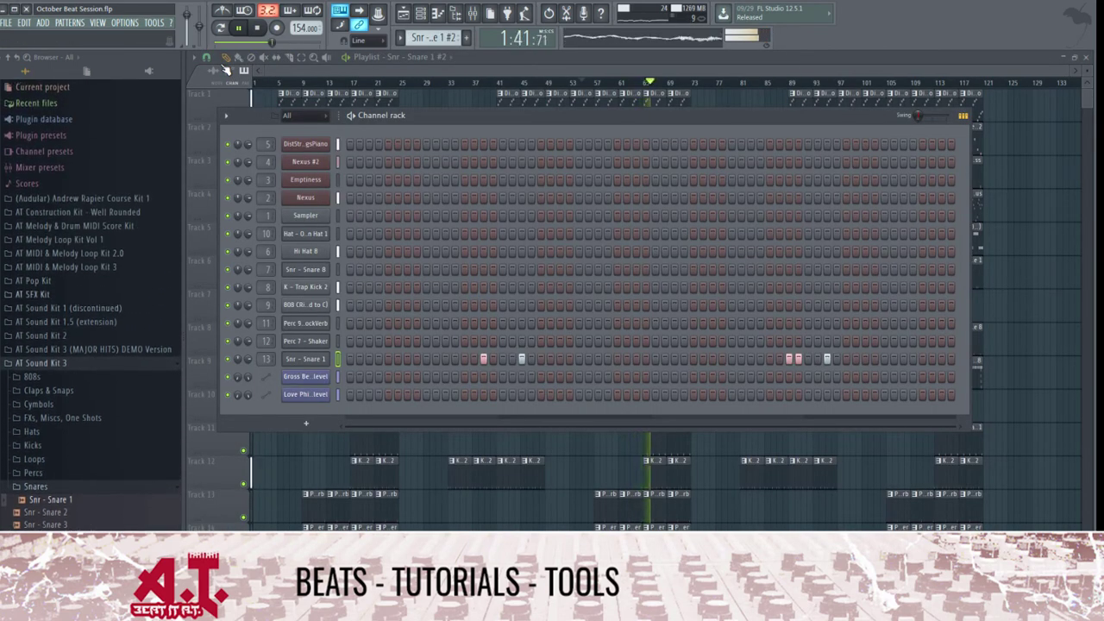
key("F6")
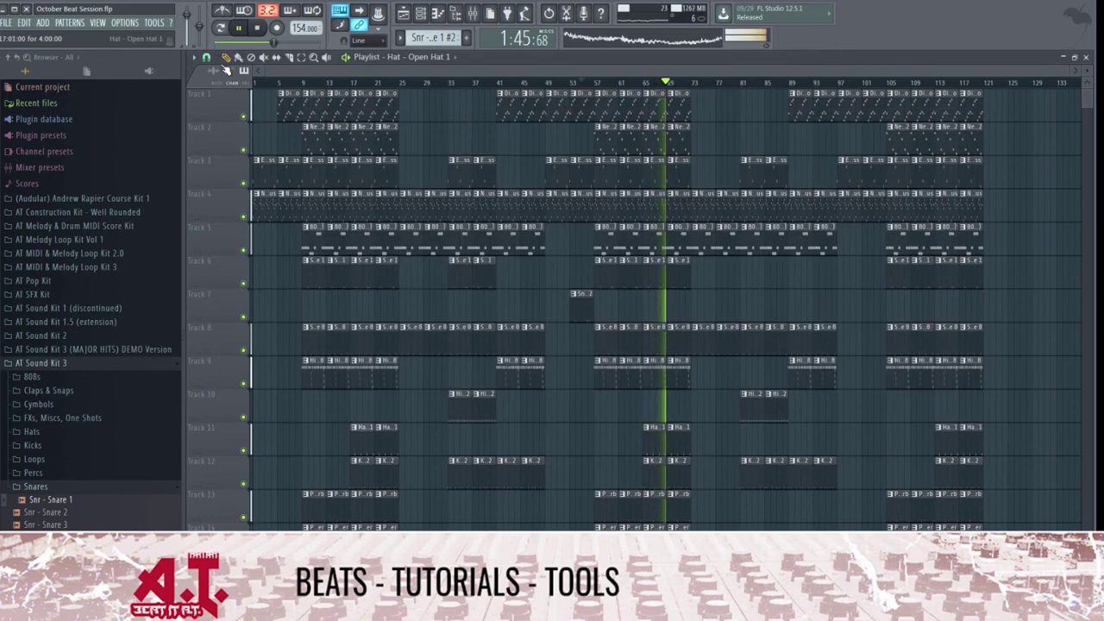
- Place two Hat - Open Hat 1 clips on Track 11, at bars 41 and 46
left_click(369, 441)
left_click(500, 442)
left_click(531, 442)
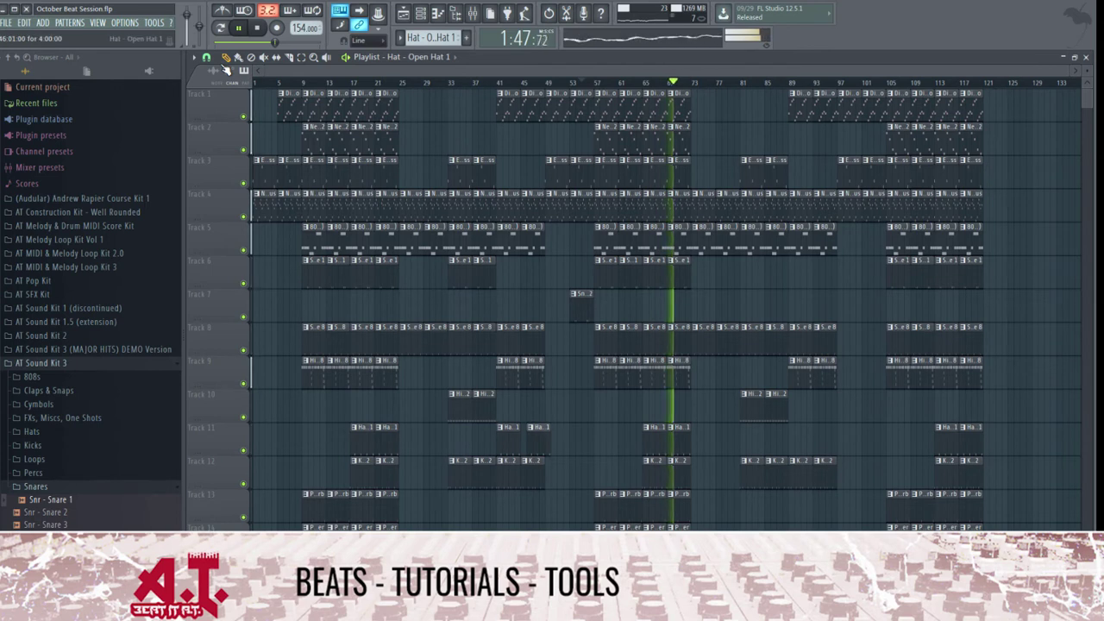
- Align the last Hat - Open Hat 1 clip to bar 45 and add more on Track 11 at bars 33, 37, 81, 85, 89 and 93
left_click_drag(530, 442, 524, 441)
left_click(744, 442)
left_click(768, 442)
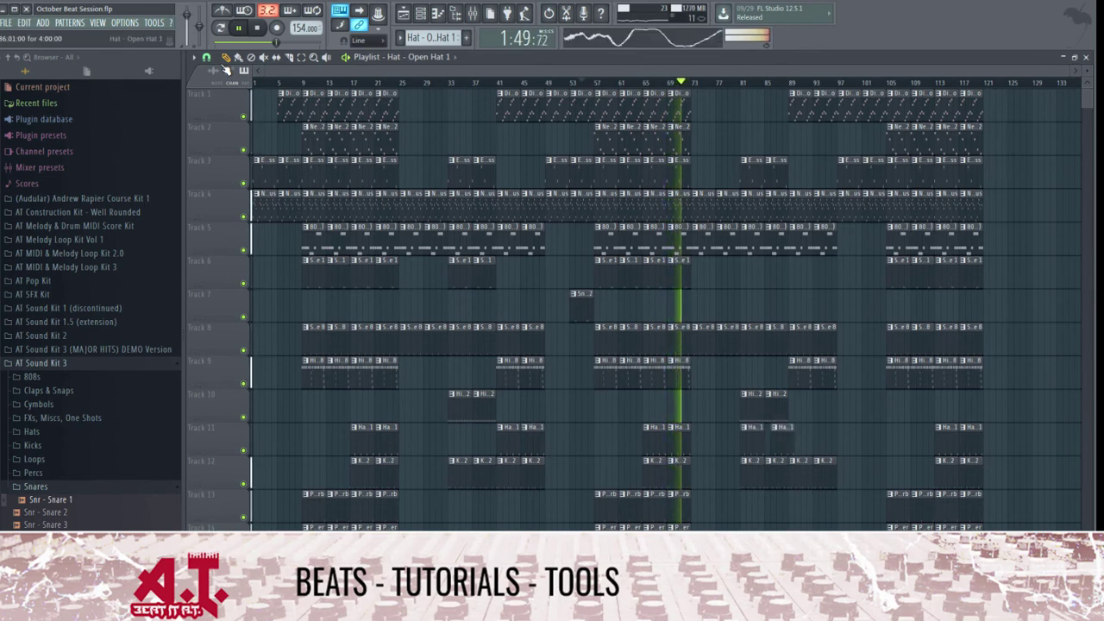
left_click(793, 441)
left_click(829, 441)
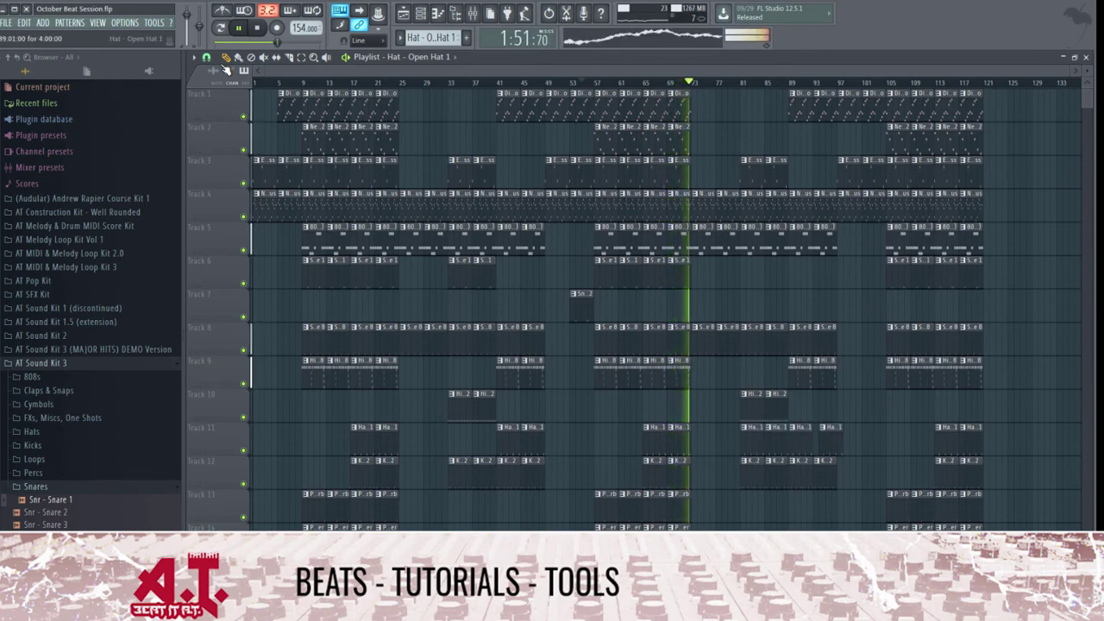
left_click(483, 442)
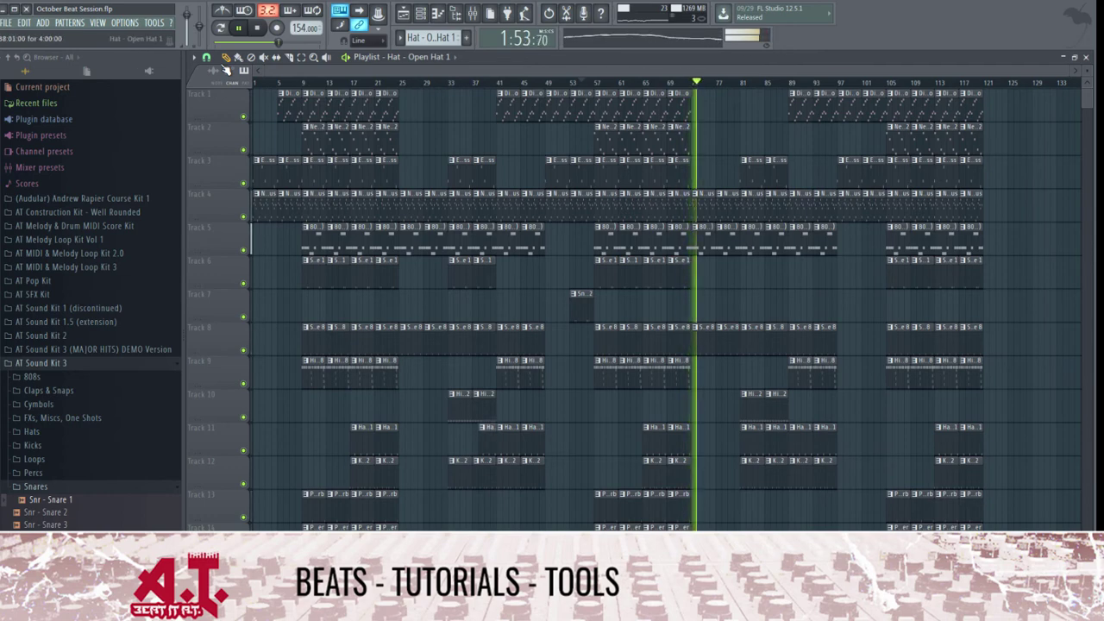
left_click(459, 442)
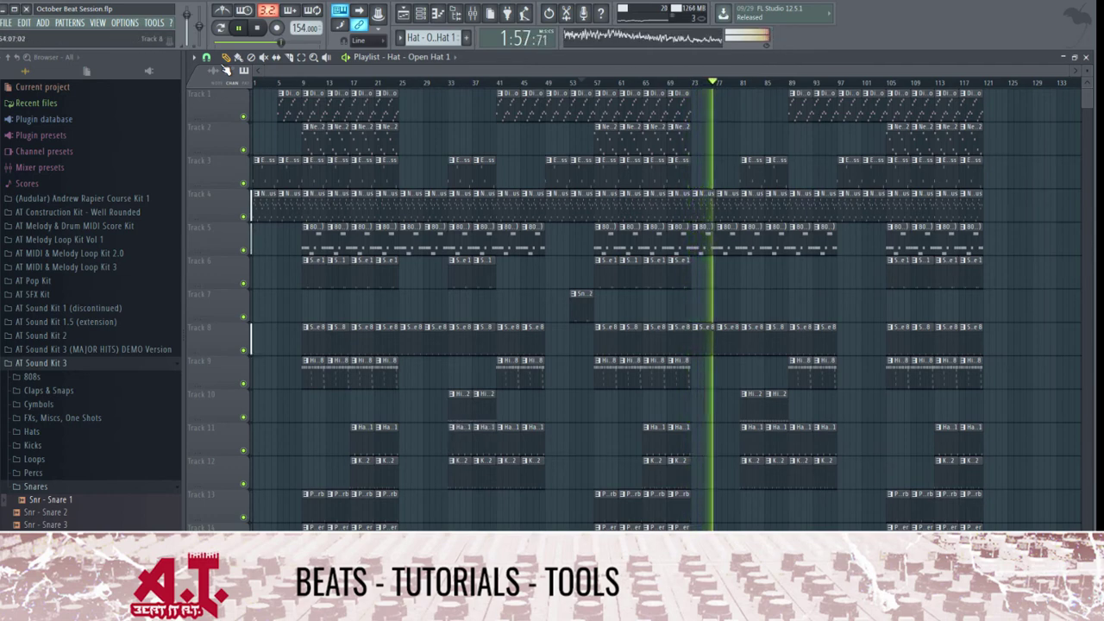
- Select the Snr - Snare 1 #2 pattern and display its steps in the Channel rack
key("KP_Add")
key("F7")
key("F7")
key("F6")
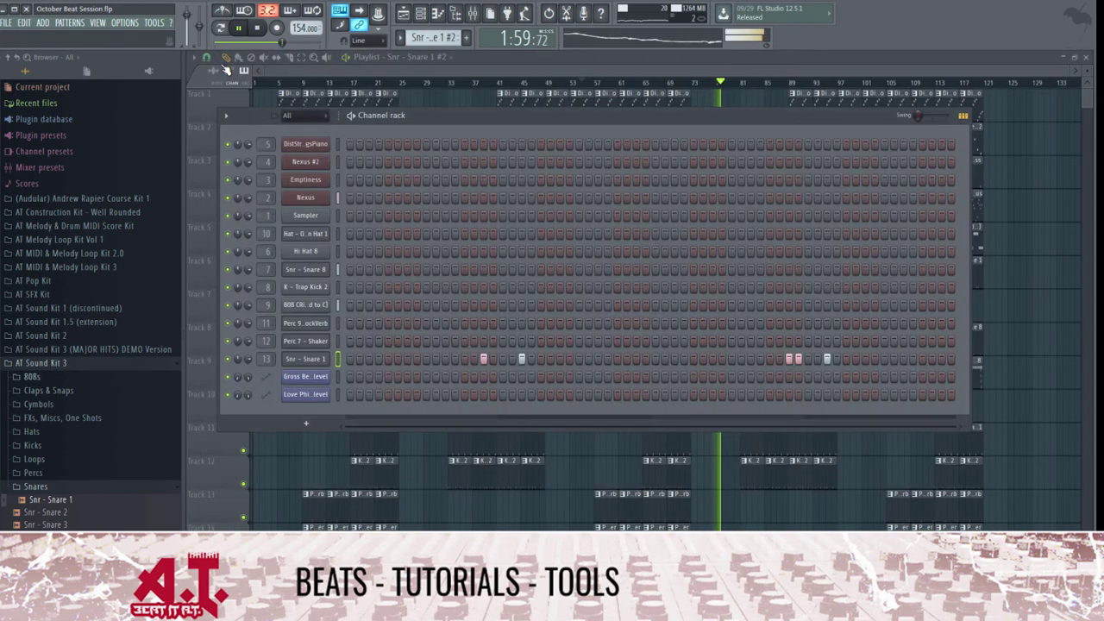
- Locate the Snare Patterns folder among the MIDI drums of AT Melody & Drum MIDI Score Kit
left_click(69, 253)
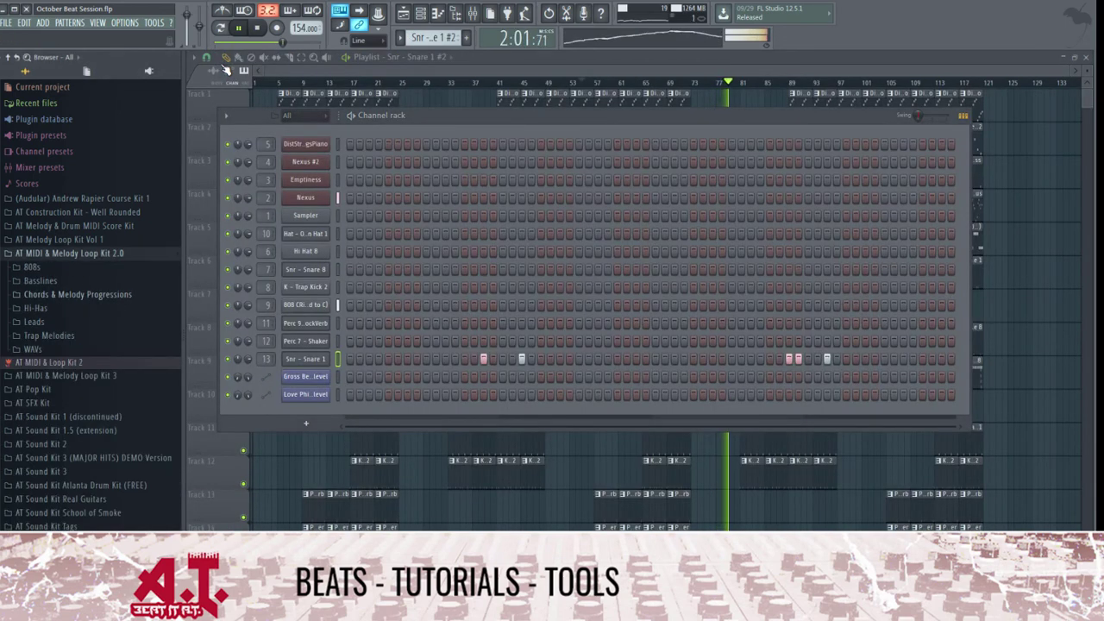
left_click(49, 336)
left_click(50, 335)
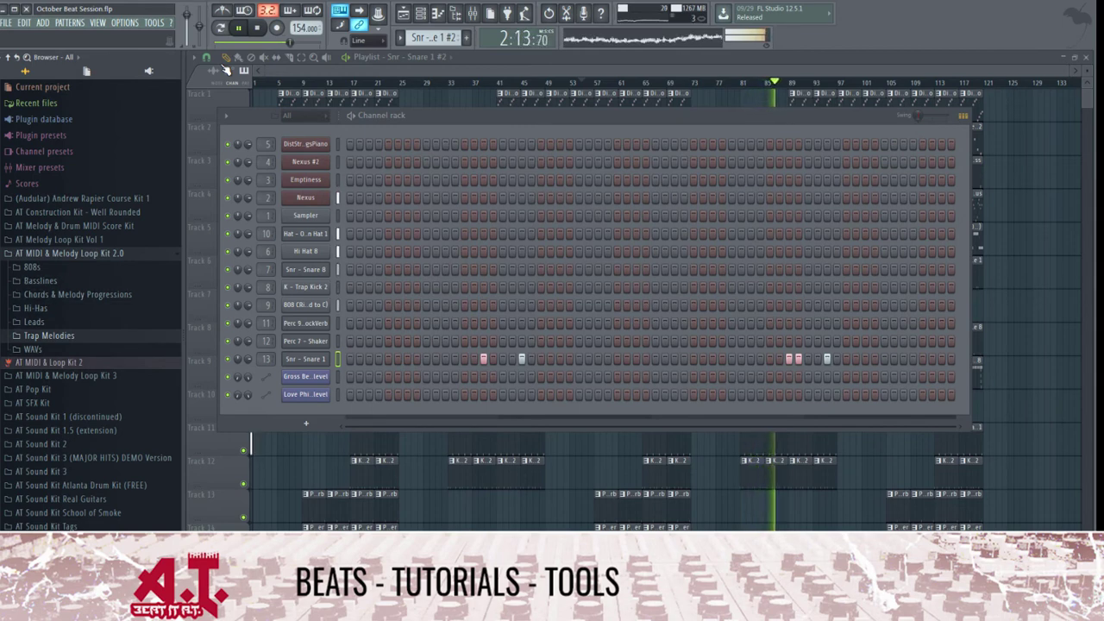
left_click(59, 240)
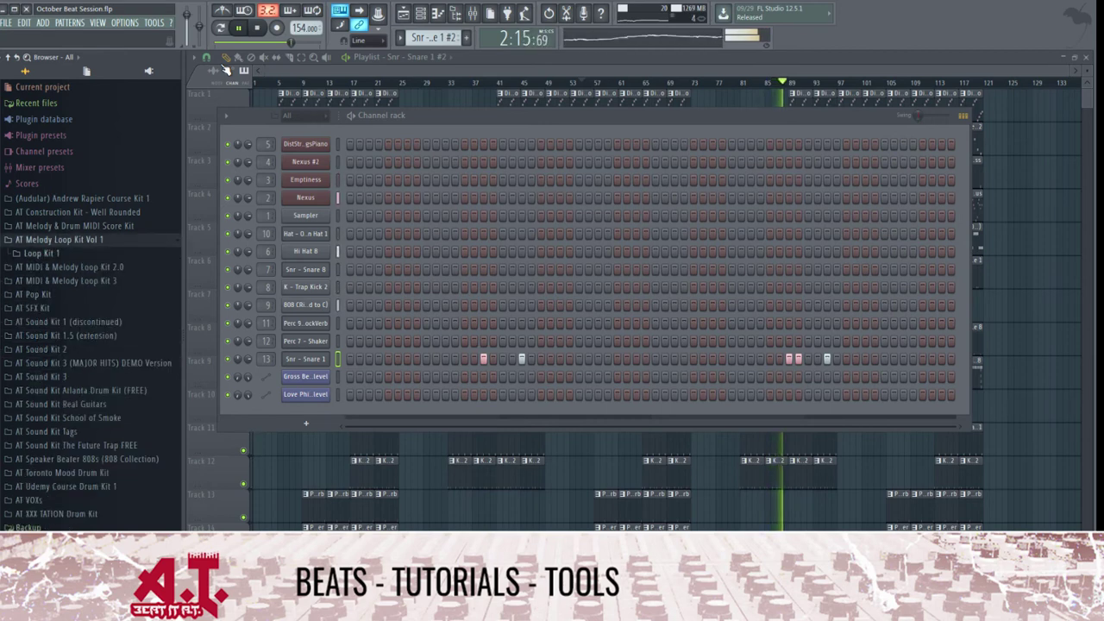
left_click(74, 226)
left_click(32, 240)
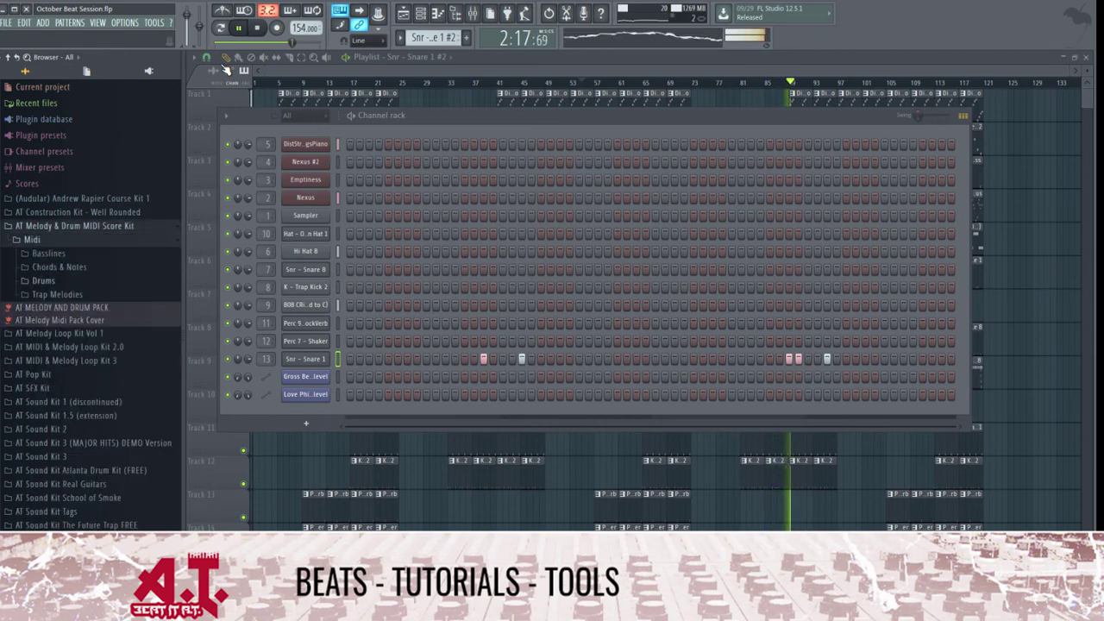
left_click(57, 295)
left_click(57, 138)
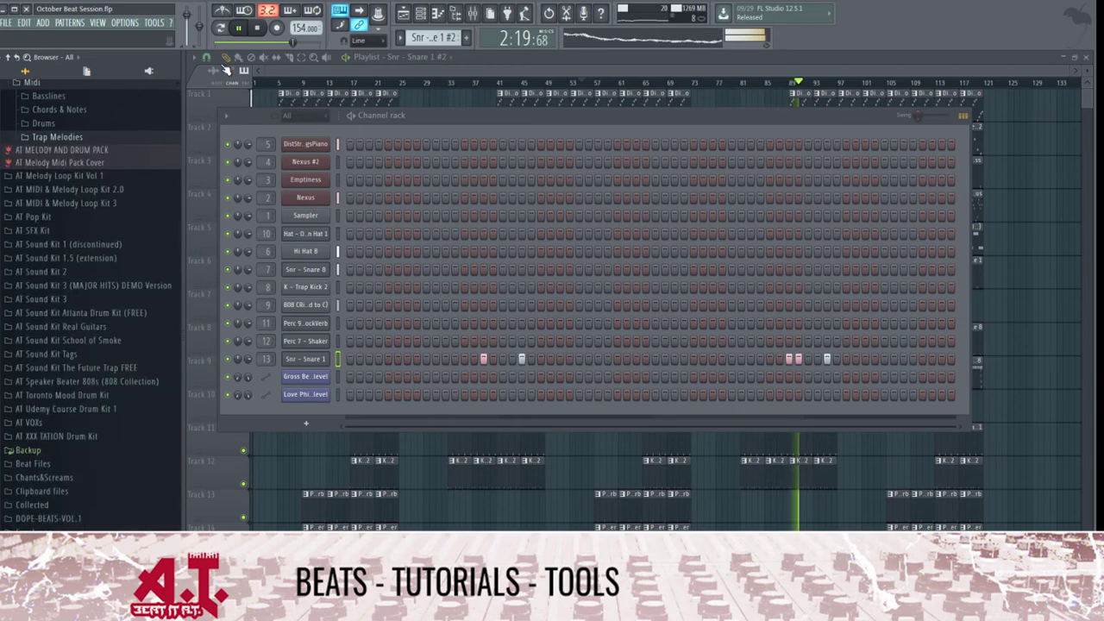
left_click(44, 123)
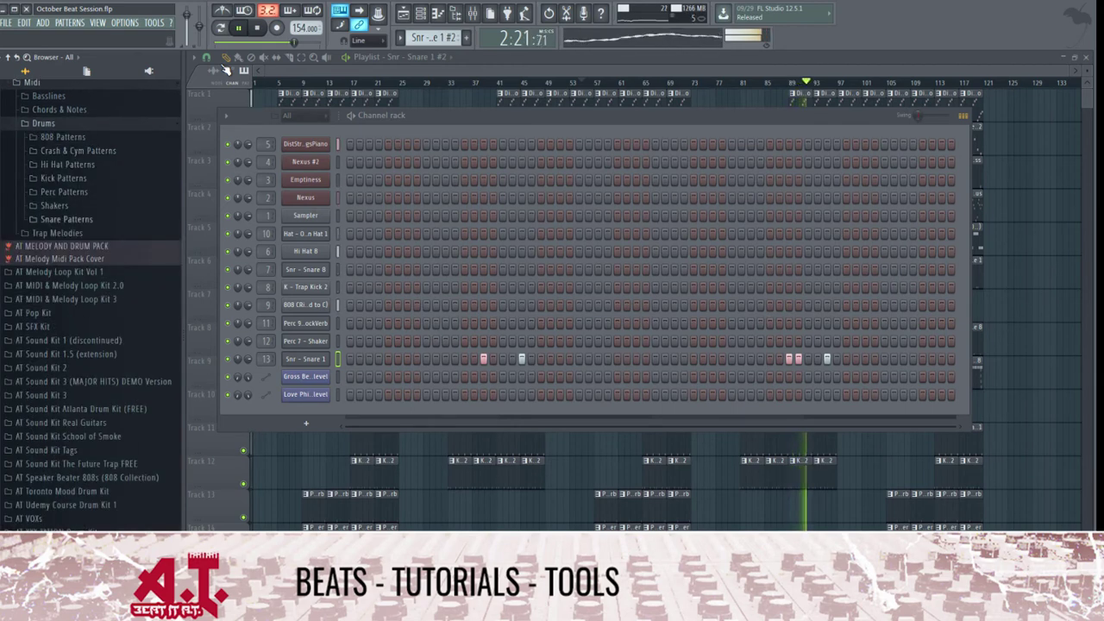
left_click(67, 219)
- Load Snare Transition Pattern 3 into the Snr - Snare 1 channel and delete the notes before the closing fill
left_click_drag(84, 433, 306, 360)
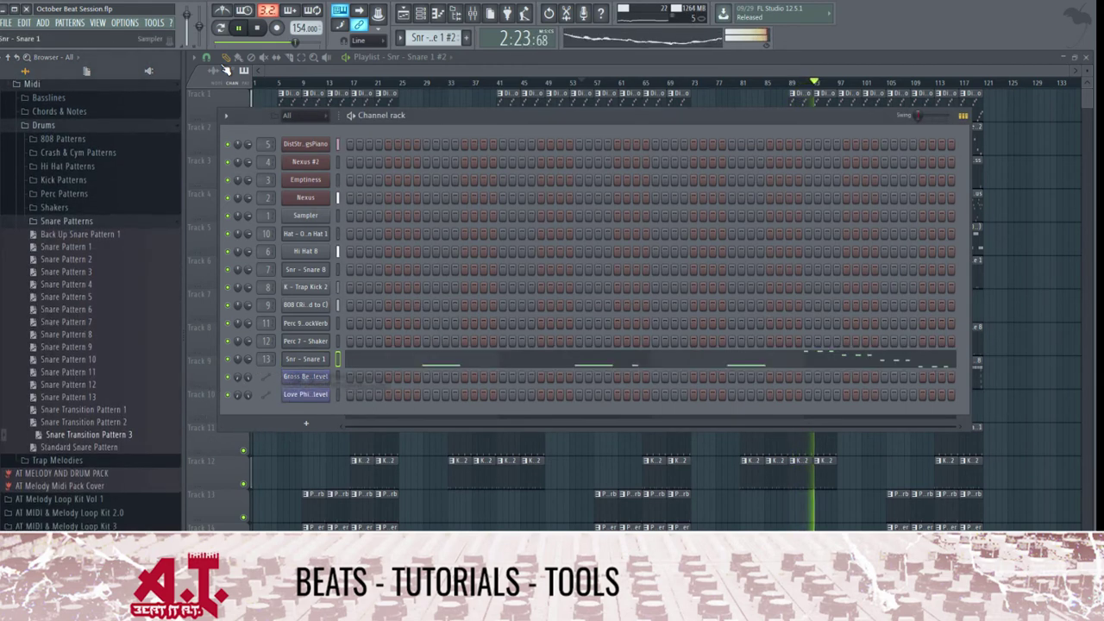
left_click(743, 361)
left_click_drag(597, 324, 294, 333)
key("Delete")
key("Escape")
key("Escape")
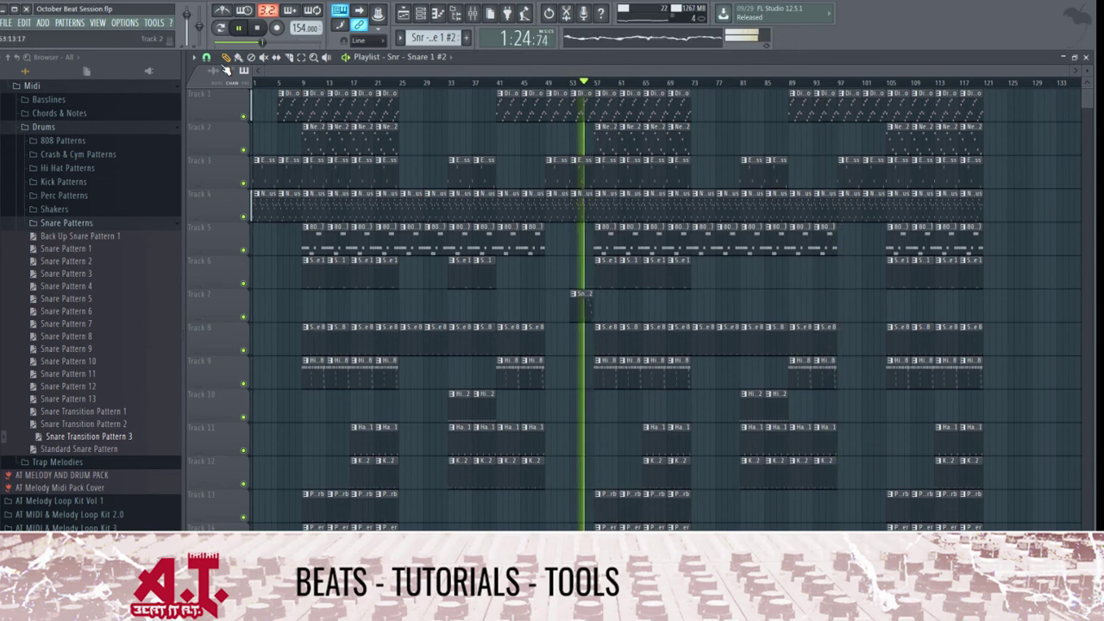
- Place Snr - Snare 1 #2 clips on Track 7 at bars 5 and 101
key("Page_Up")
key("Page_Up")
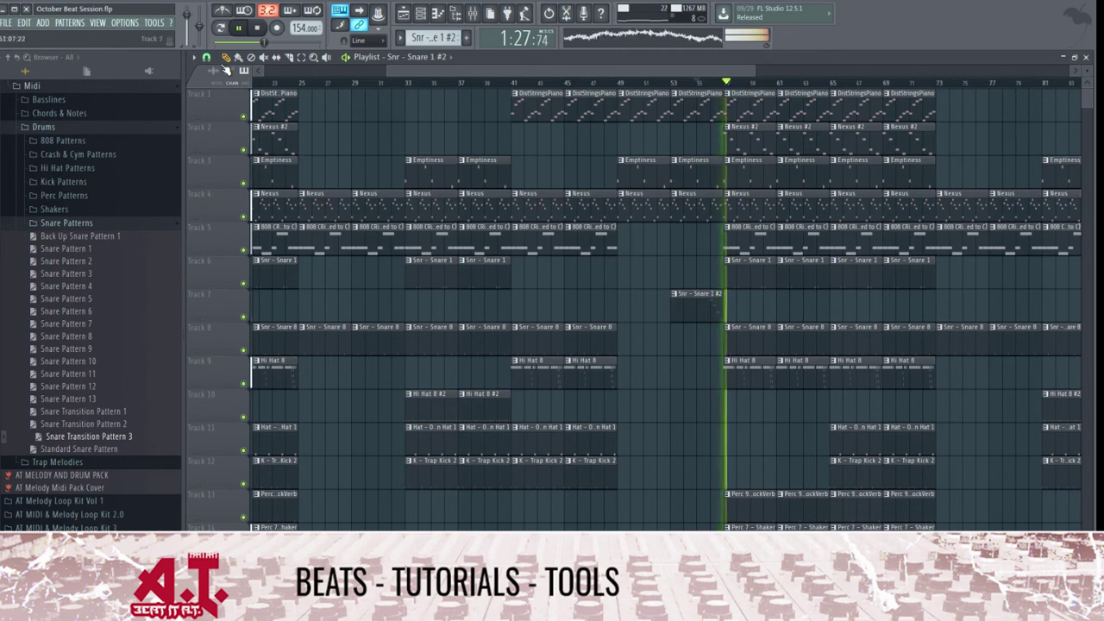
key("Page_Down")
key("Page_Down")
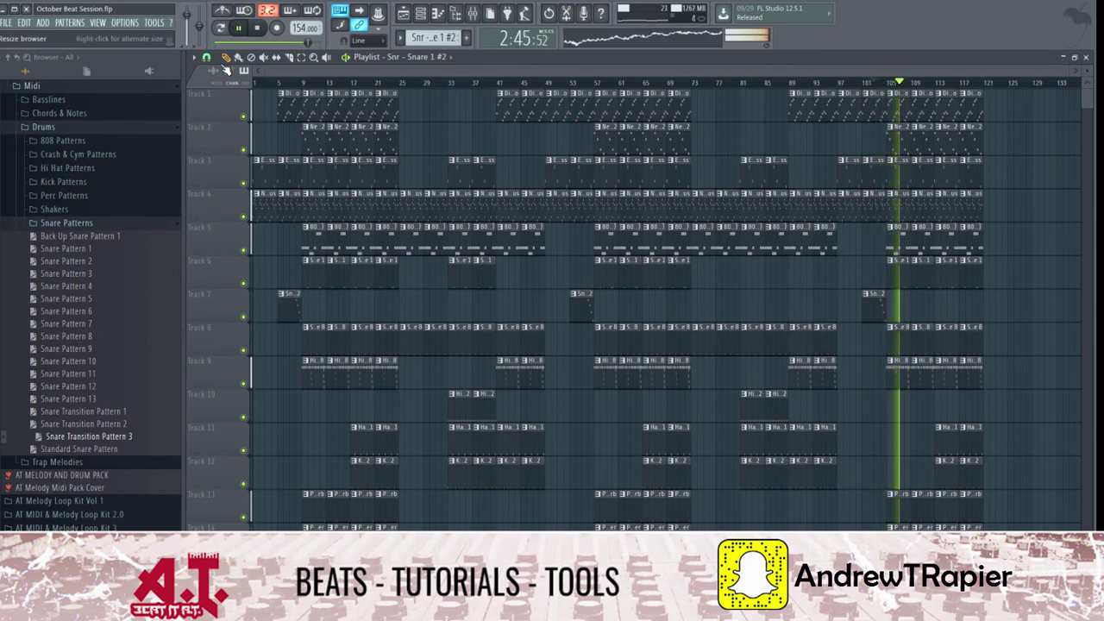
- Try Snare Transition Pattern 2 and Snare Transition Pattern 1 on the Snr - Snare 1 channel
key("F6")
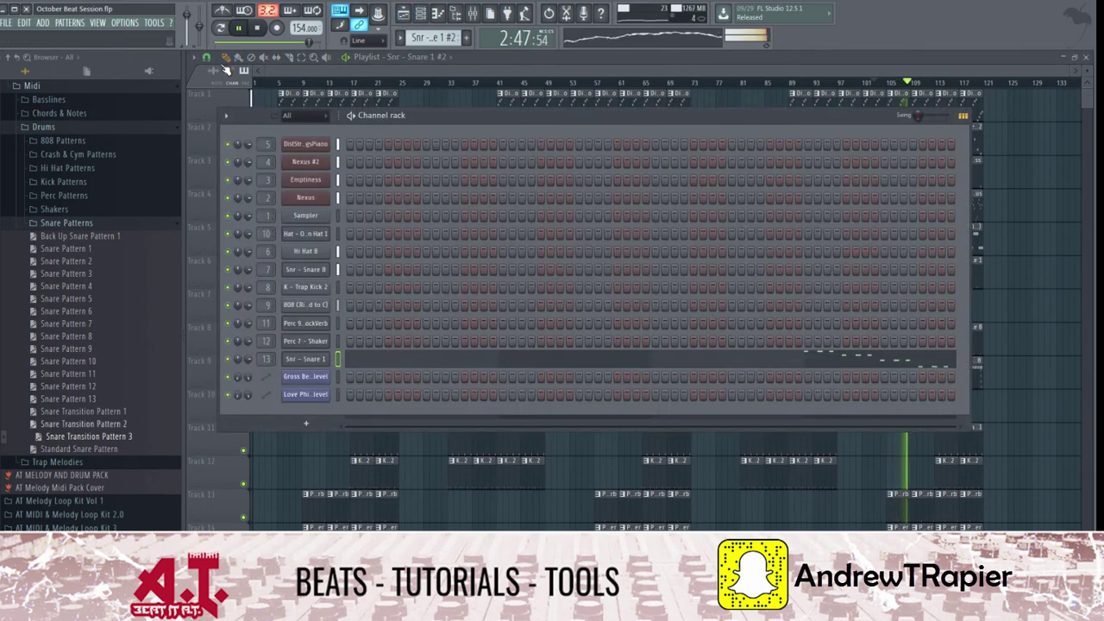
left_click_drag(84, 423, 145, 396)
left_click_drag(145, 396, 304, 360)
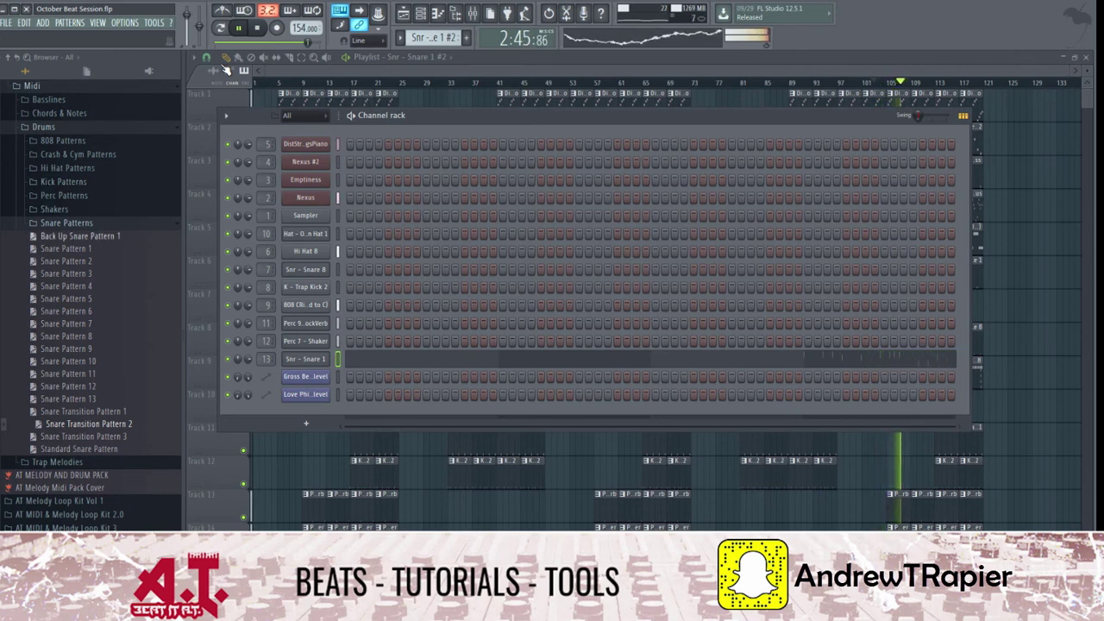
left_click_drag(84, 411, 304, 360)
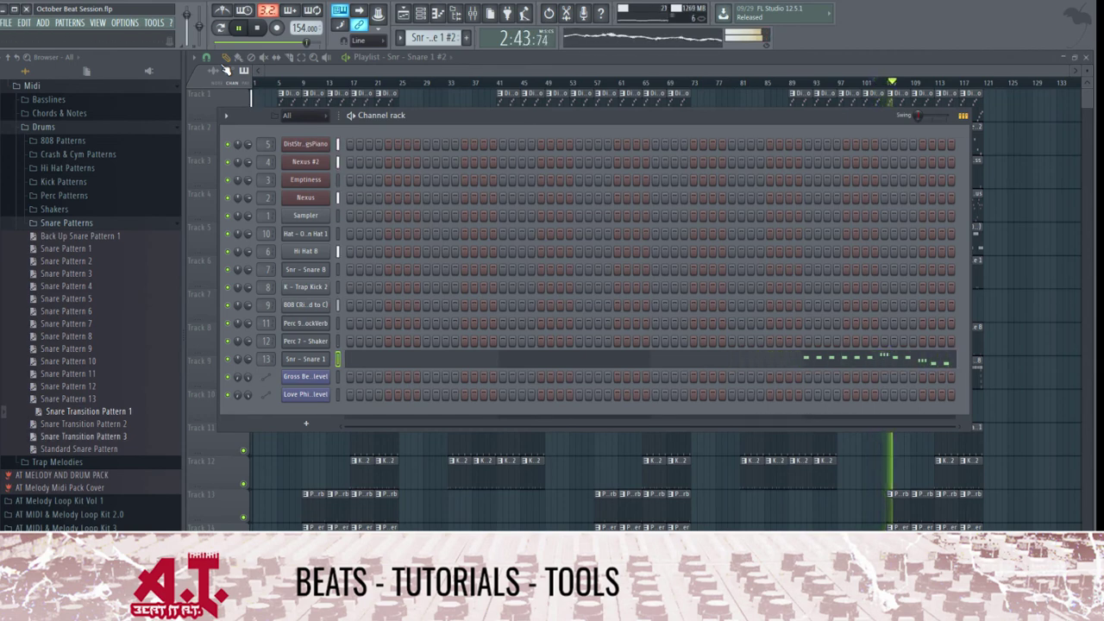
- Compare Snare Transition Pattern 3, settle on Snare Transition Pattern 2 for the Snr - Snare 1 channel and play the song
key("Down")
key("Down")
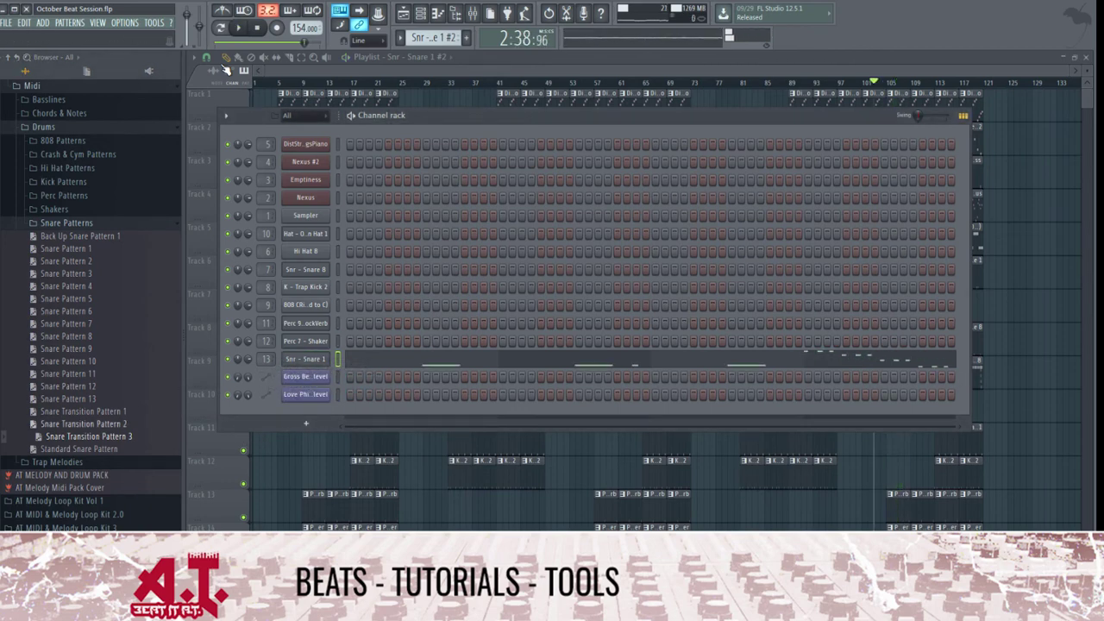
key("Up")
key("space")
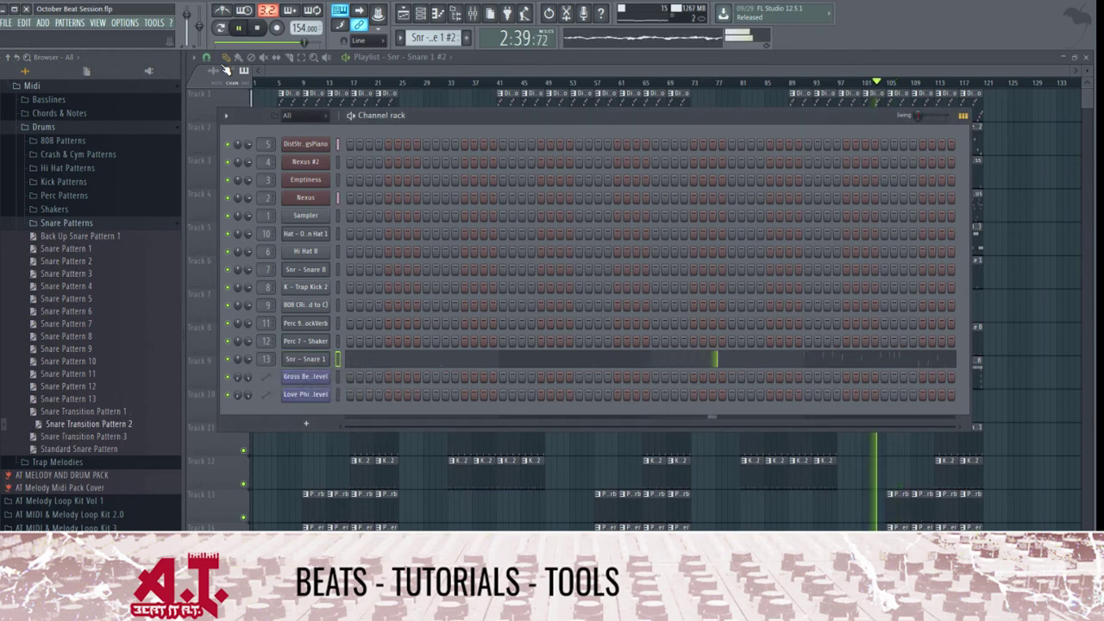
- Collapse the AT Melody & Drum MIDI Score Kit folders and close the Channel rack
key("Left")
key("Left")
key("Left")
key("Left")
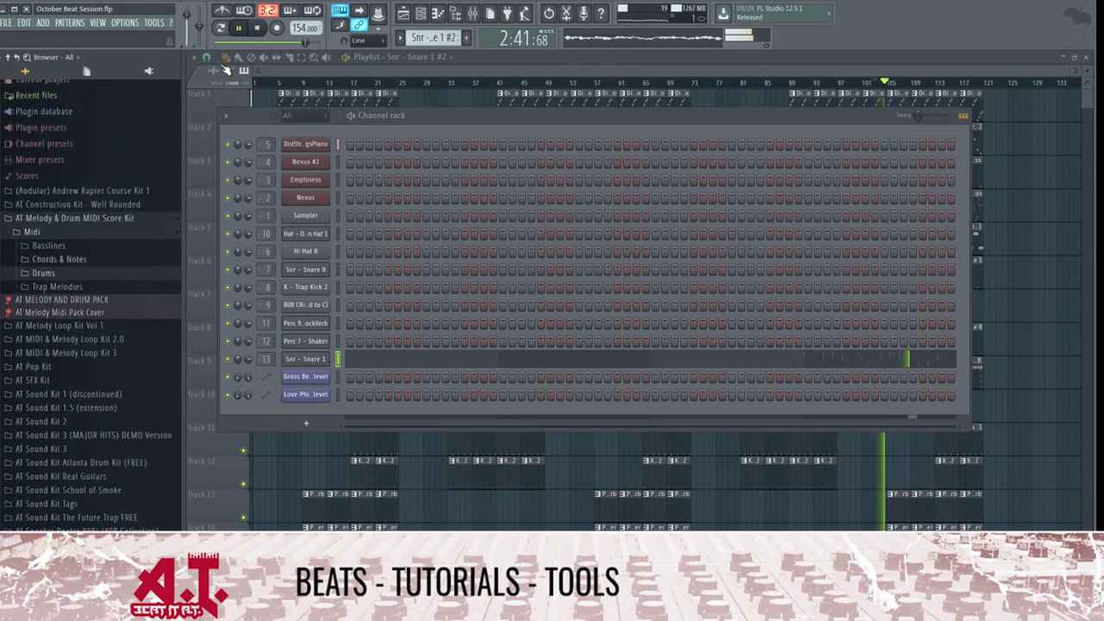
key("Left")
key("Left")
key("Left")
key("Left")
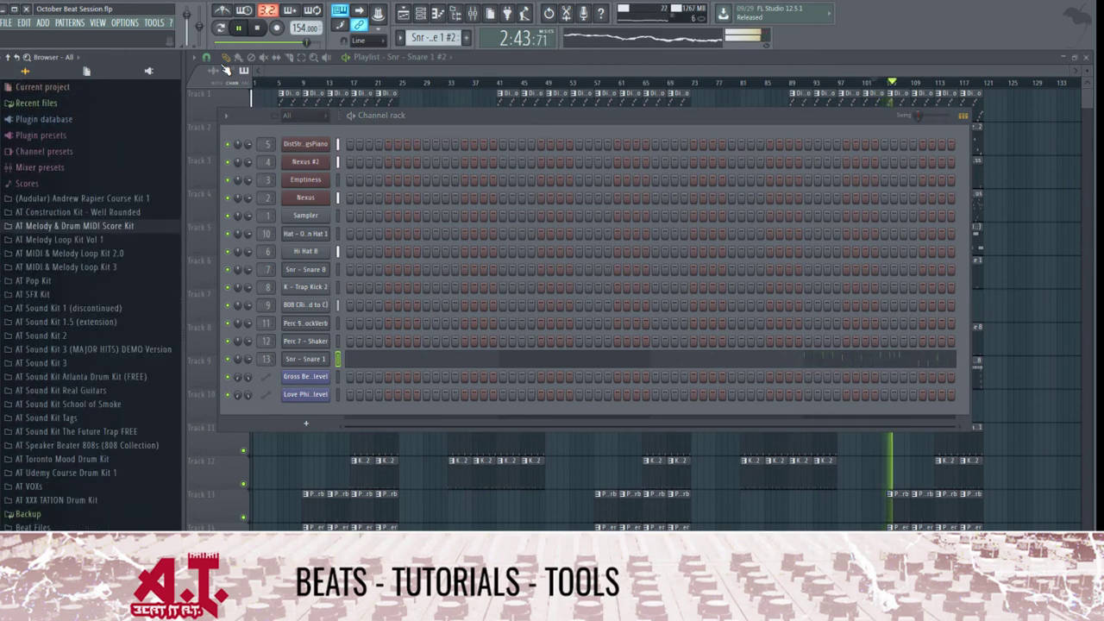
key("F6")
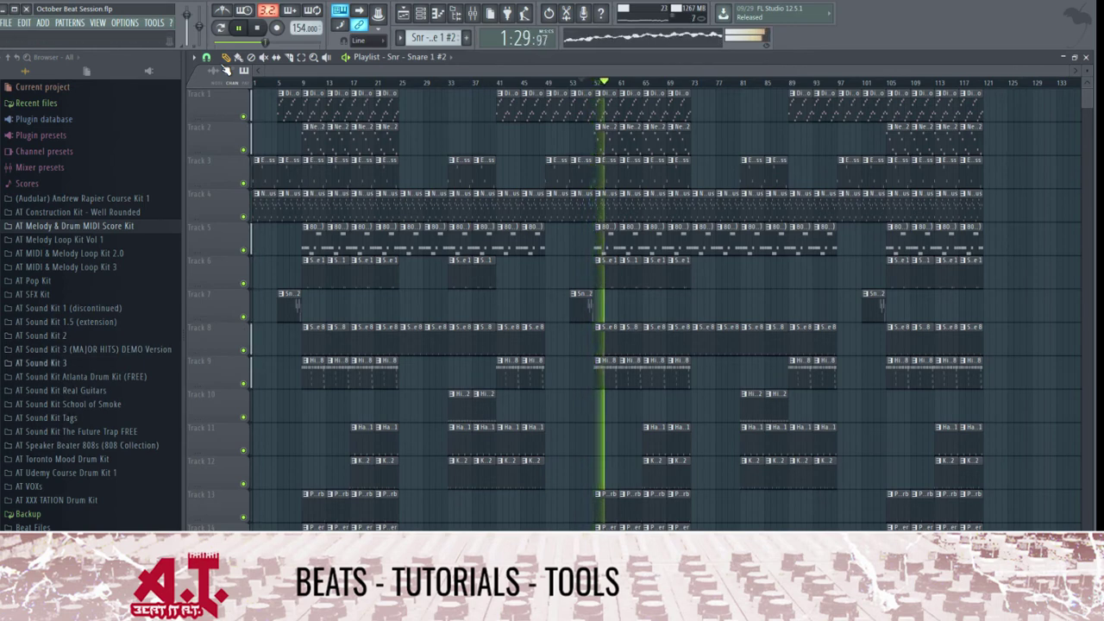
- Expand the AT Sound Kit 3 folder and insert an empty track above the Gross Beat - Mix level automation
left_click(42, 363)
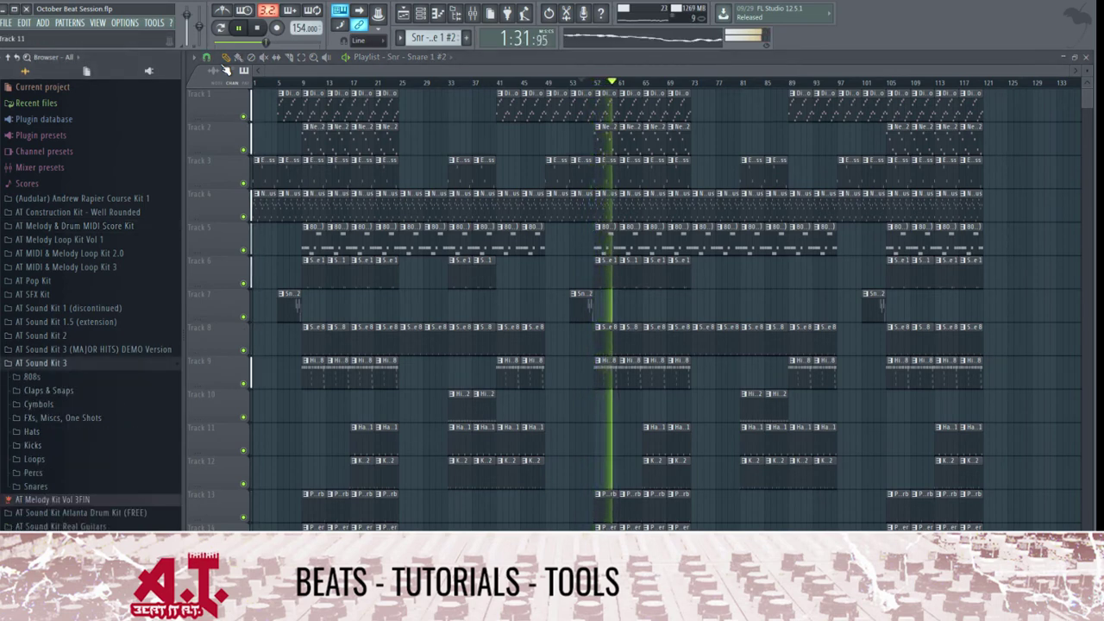
scroll(228, 465, "down", 3)
right_click(229, 470)
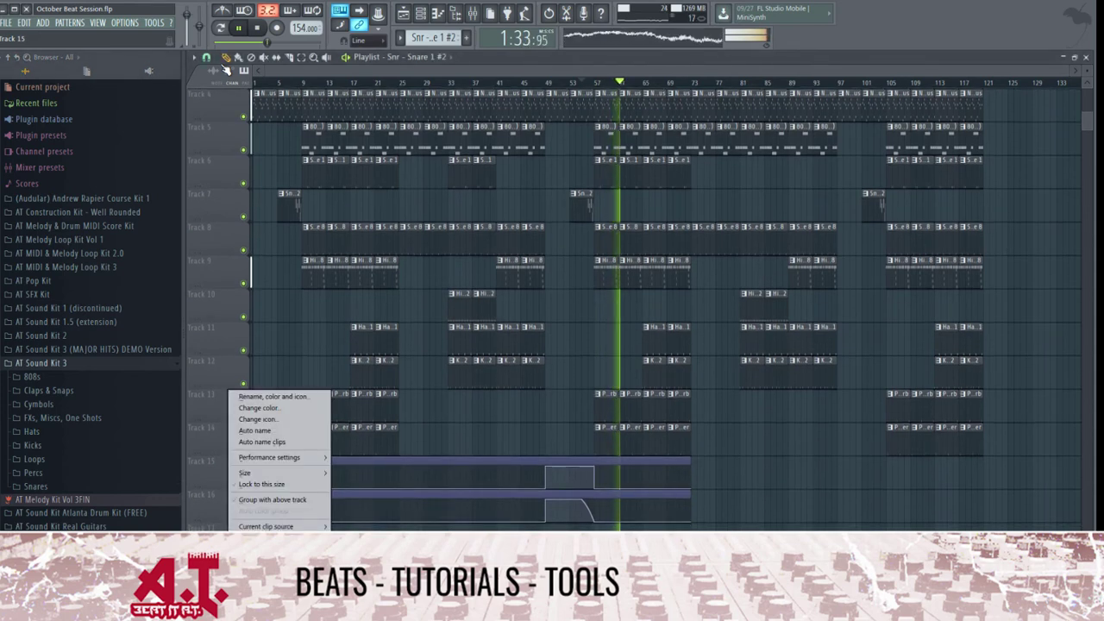
left_click(254, 571)
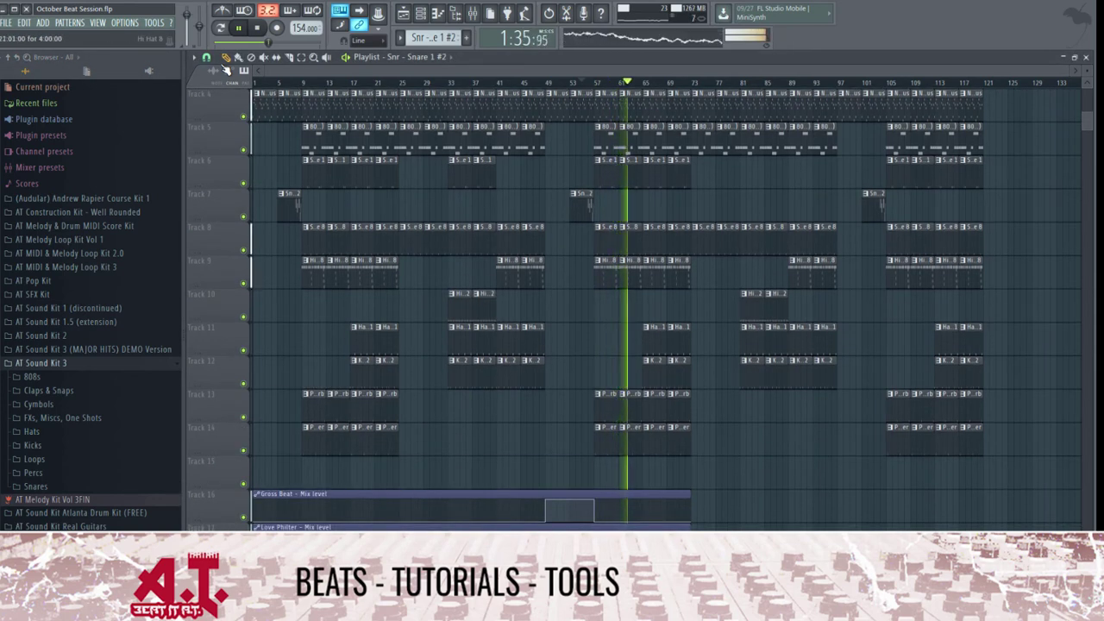
scroll(229, 466, "up", 3)
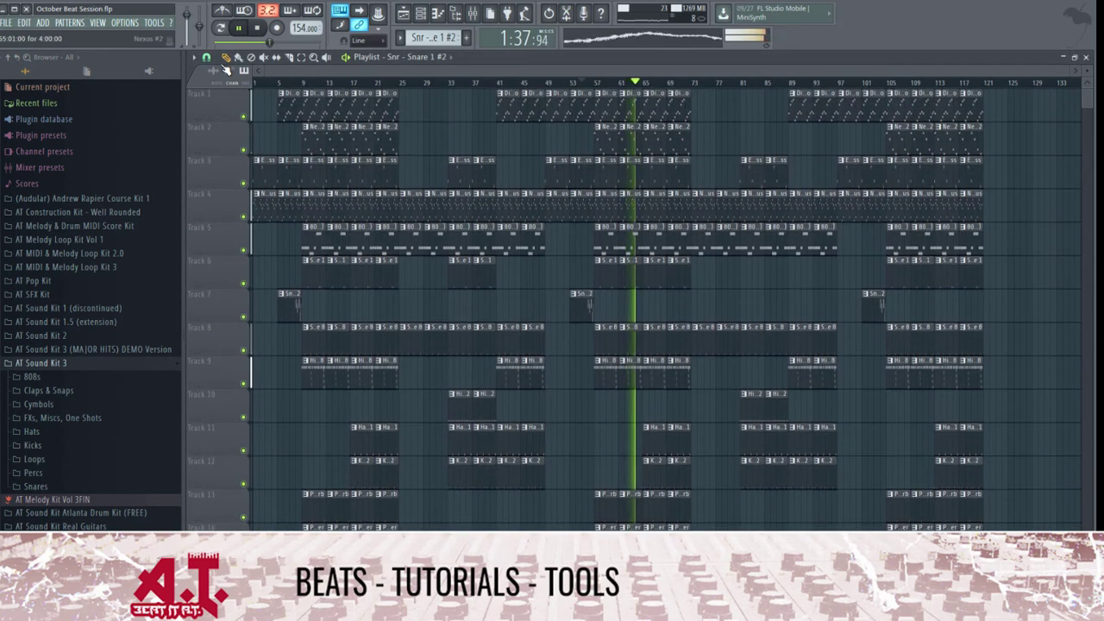
- Place Nexus #2 clips on Track 2 at bars 5, 49, 53, 97 and 101, playing the song from bars 49 and 97
left_click(607, 140)
left_click(557, 140)
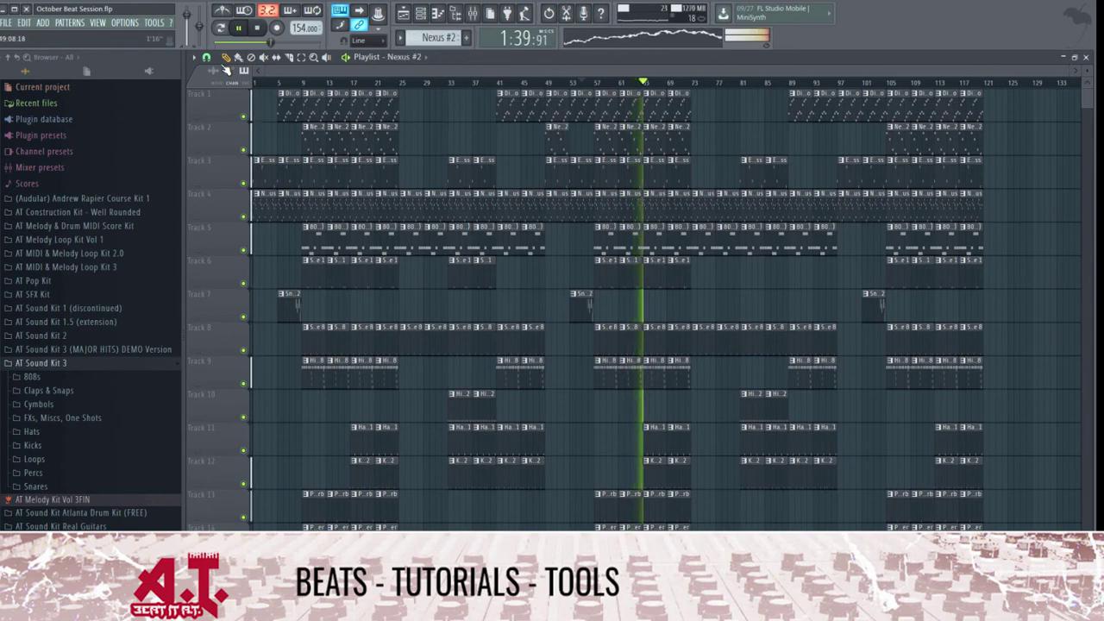
left_click(544, 82)
left_click(581, 140)
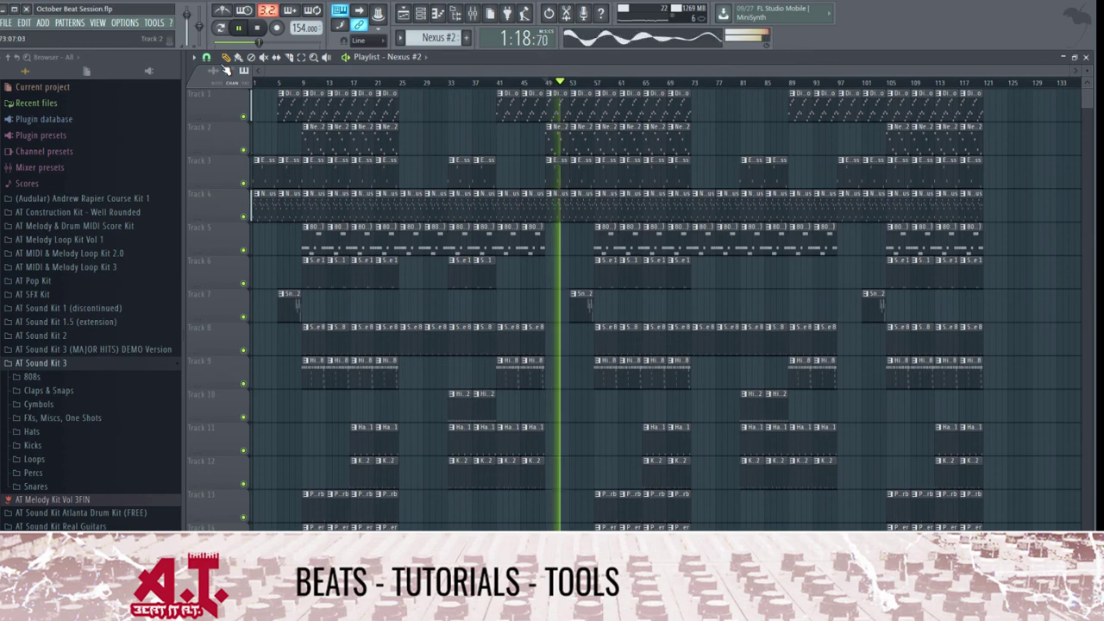
left_click(841, 139)
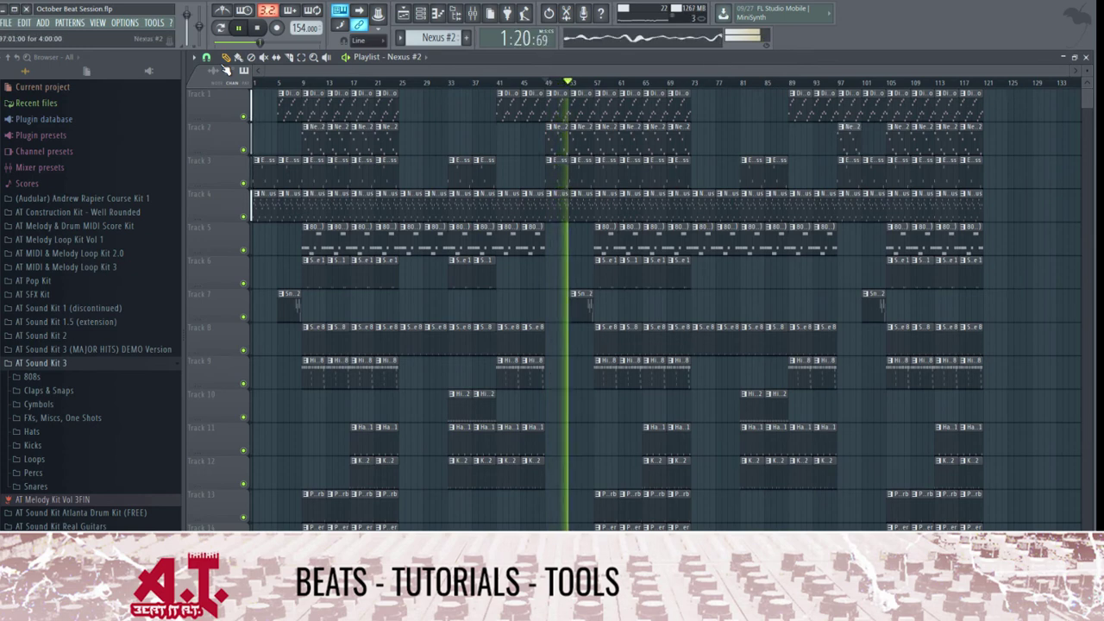
left_click(871, 140)
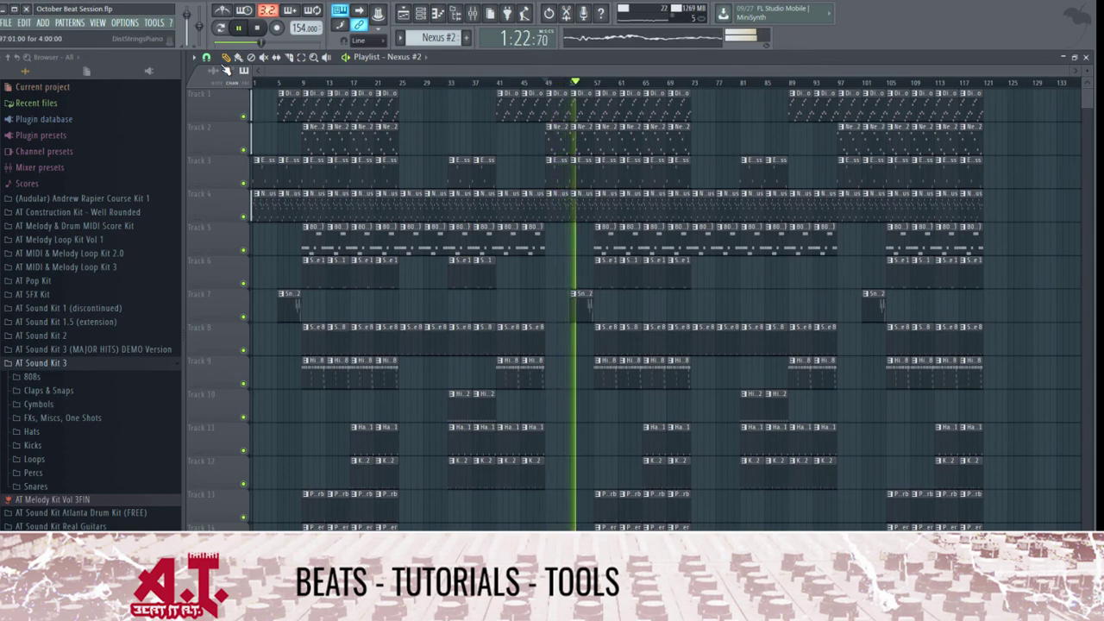
left_click(837, 83)
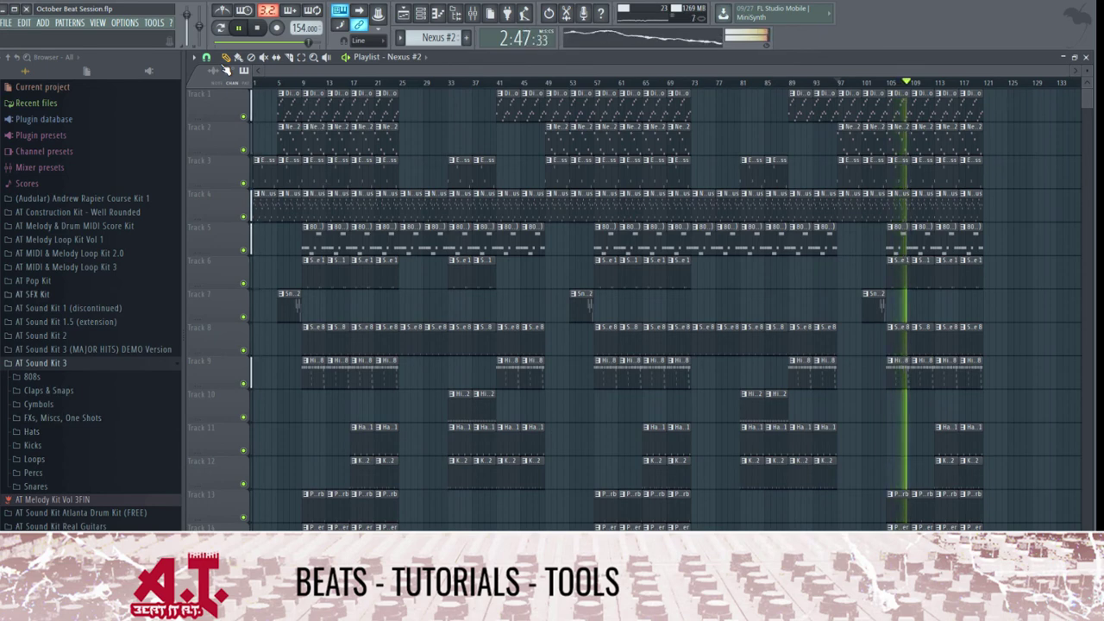
- Expand the FXs, Misc, One Shots folder of AT Sound Kit 3
scroll(226, 69, "down", 4)
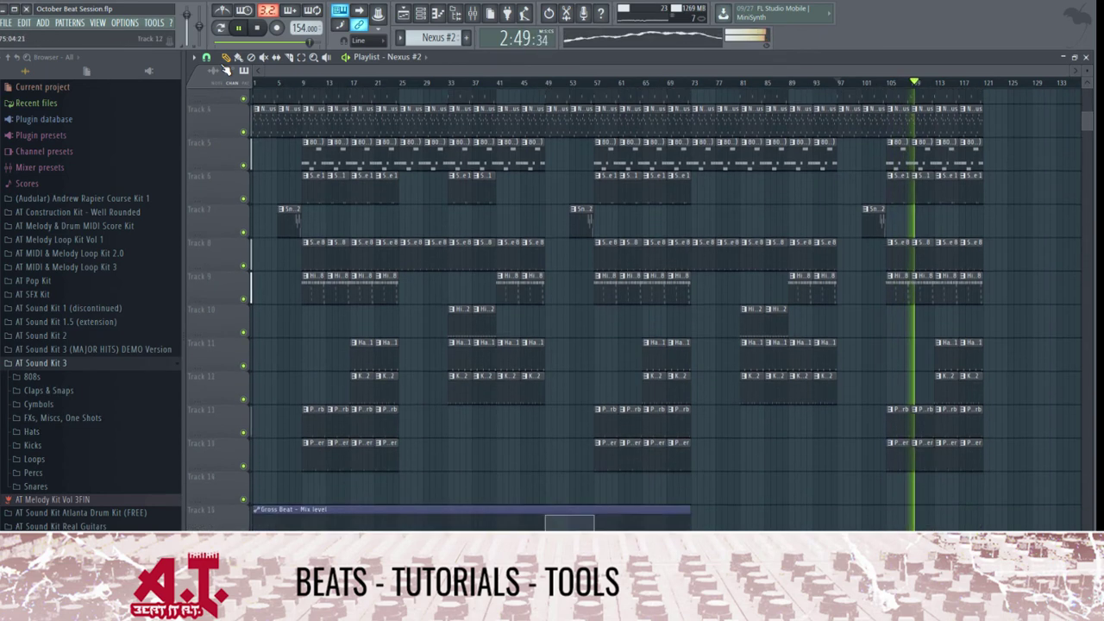
scroll(226, 69, "up", 4)
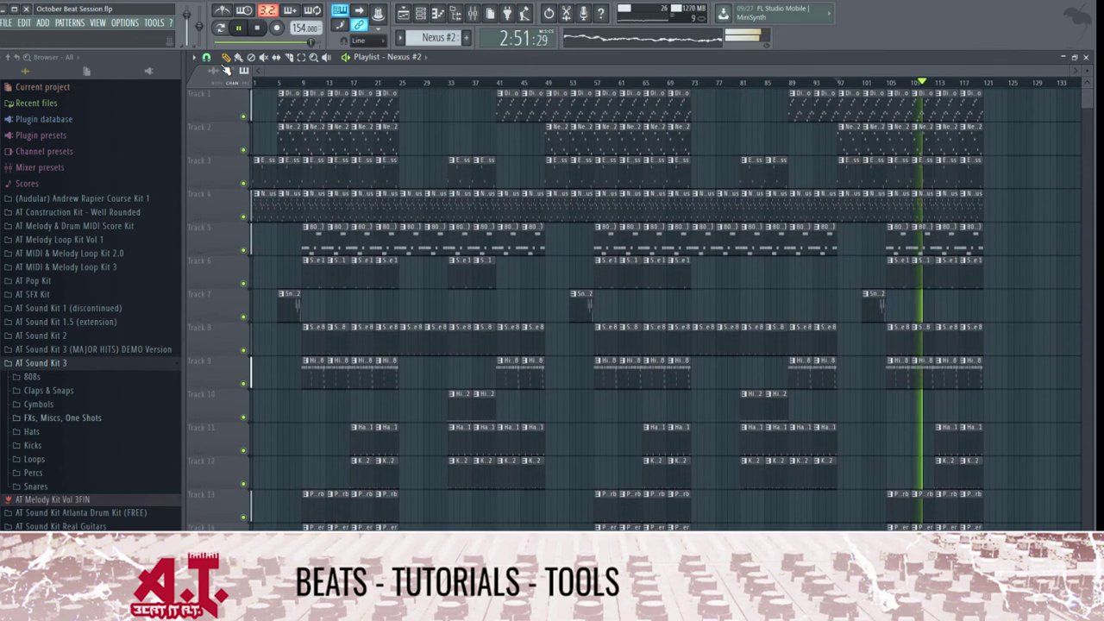
key("Left")
key("Down")
key("Right")
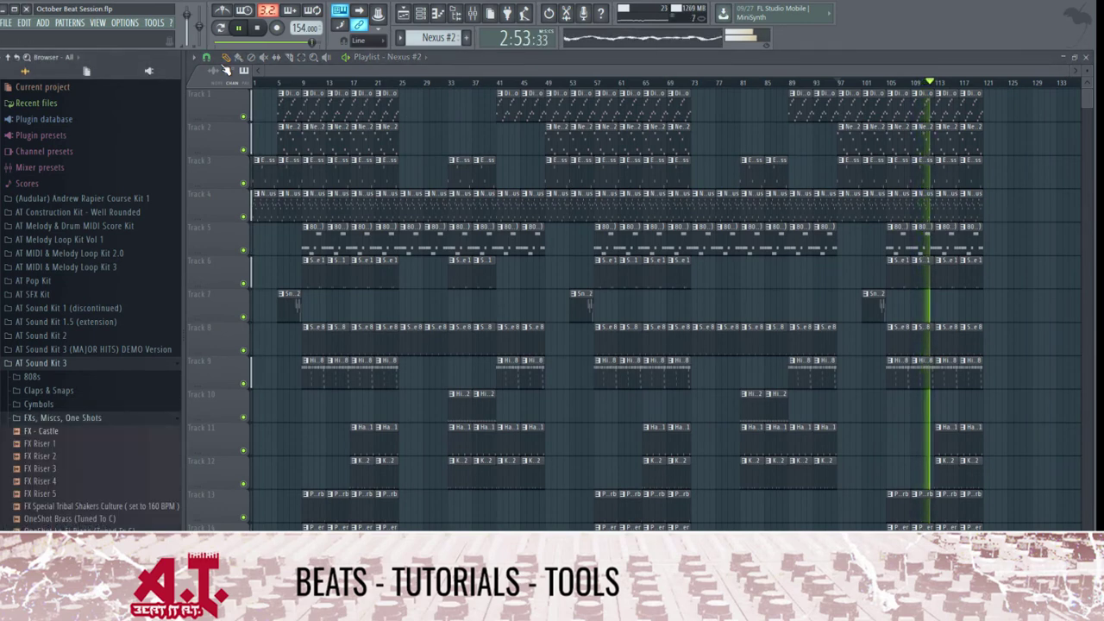
- Place the FX Riser 4 sample on Track 15 of the playlist and normalize it
key("space")
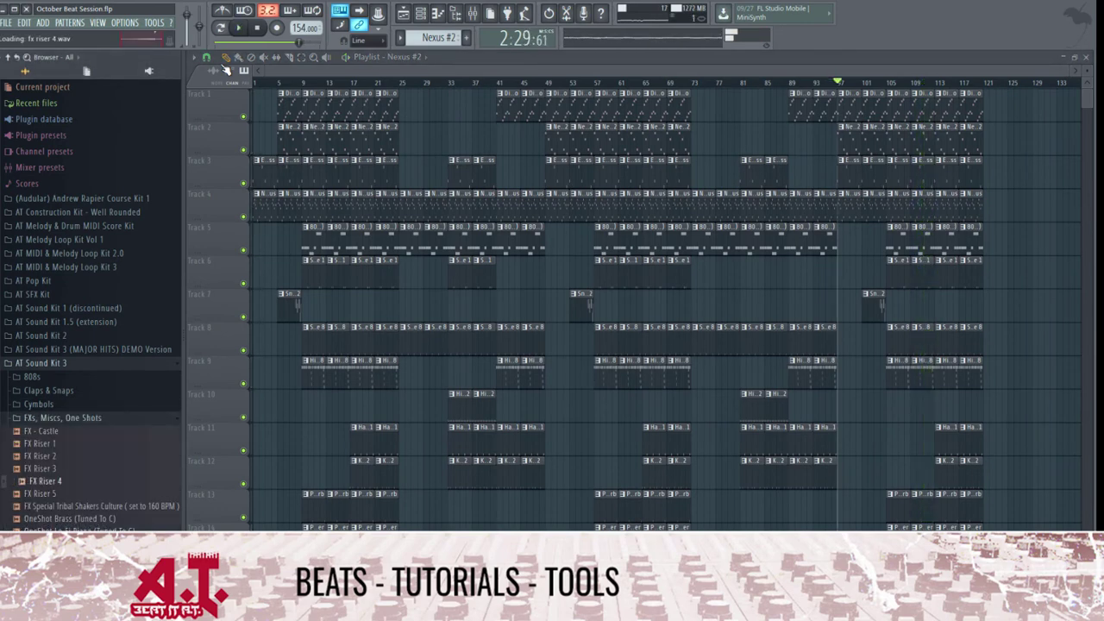
key("space")
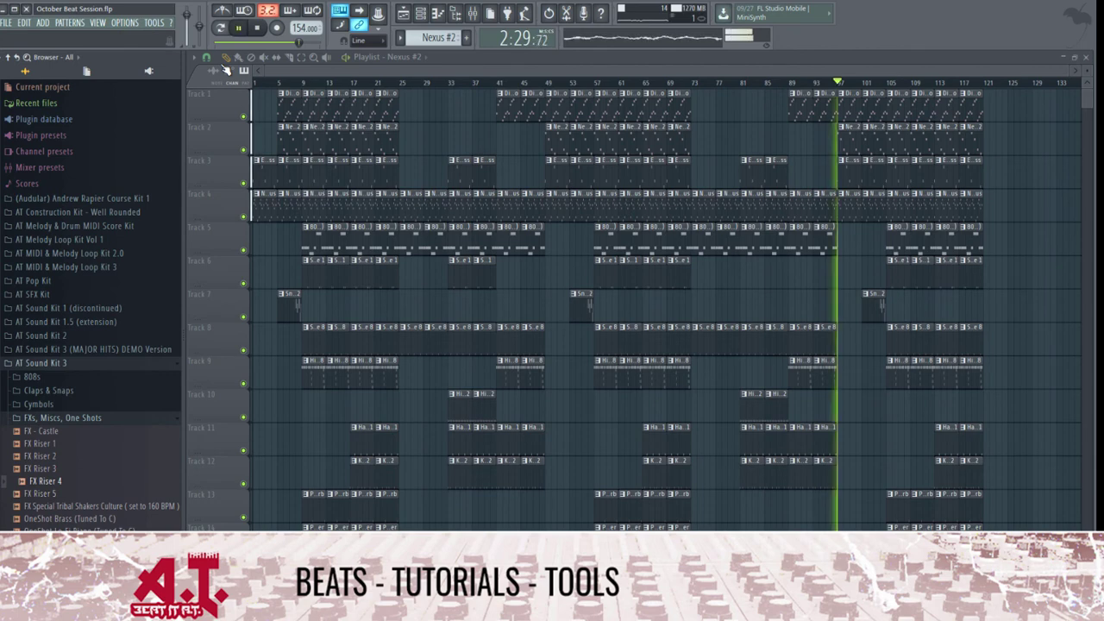
key("space")
scroll(226, 69, "up", 5)
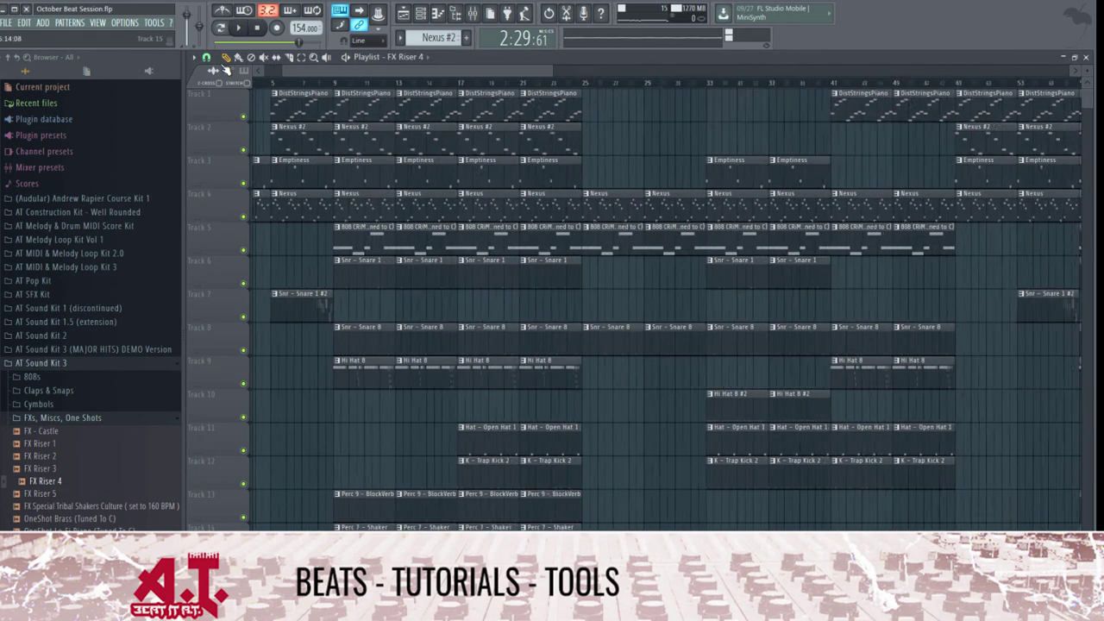
double_click(226, 69)
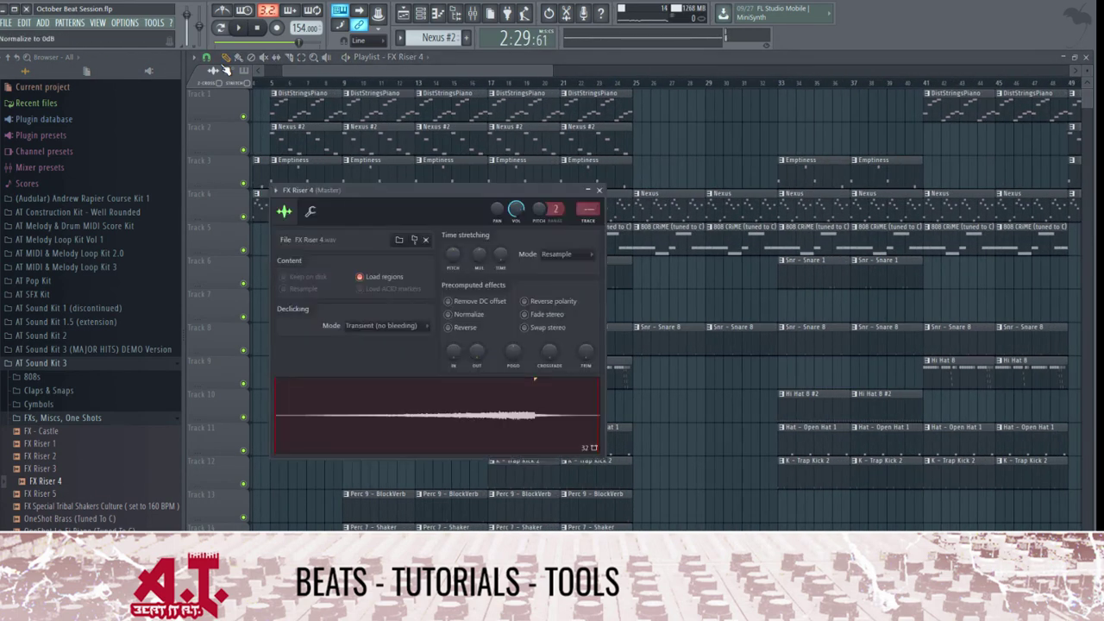
left_click(447, 315)
left_click(599, 190)
- Time-stretch the FX Riser 4 sample to 4 bars in its channel settings
scroll(226, 69, "up", 4)
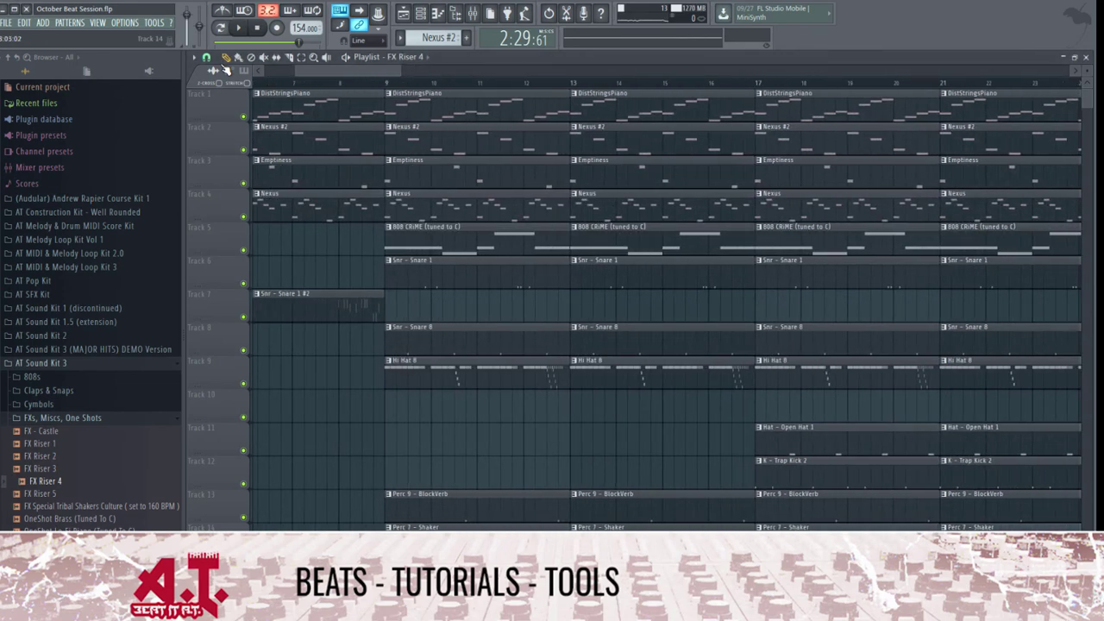
scroll(226, 69, "down", 4)
double_click(226, 69)
right_click(501, 254)
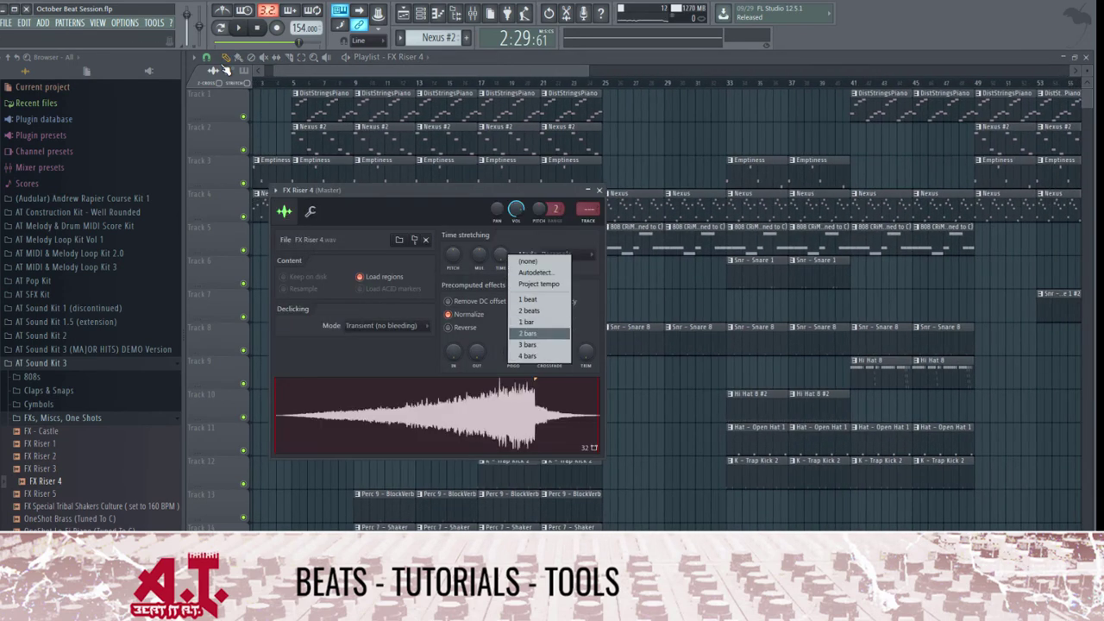
left_click(527, 355)
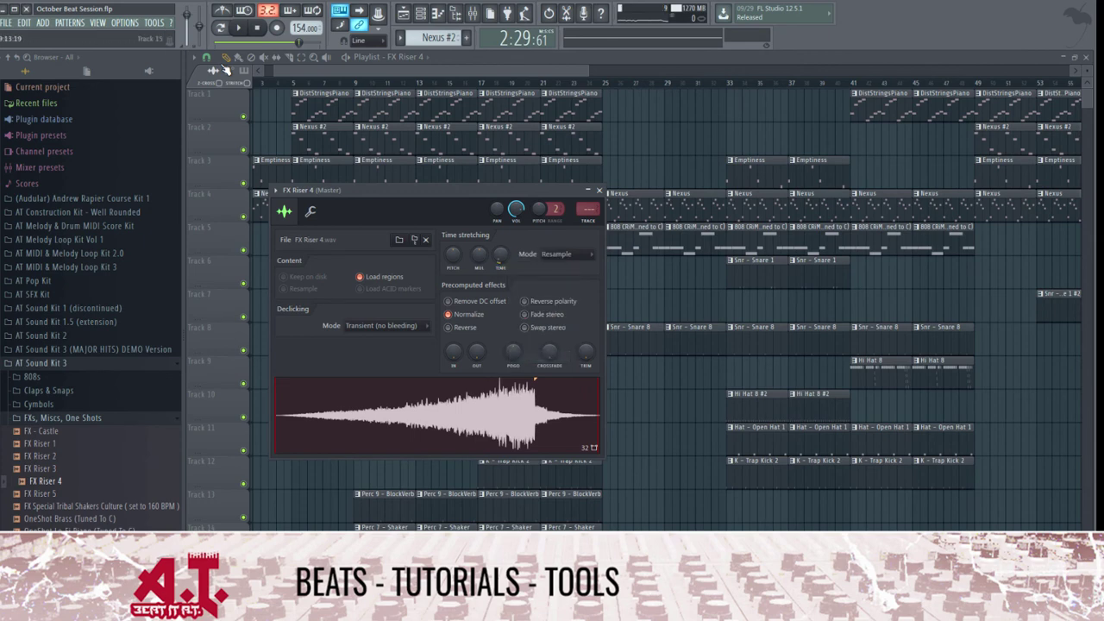
left_click(345, 569)
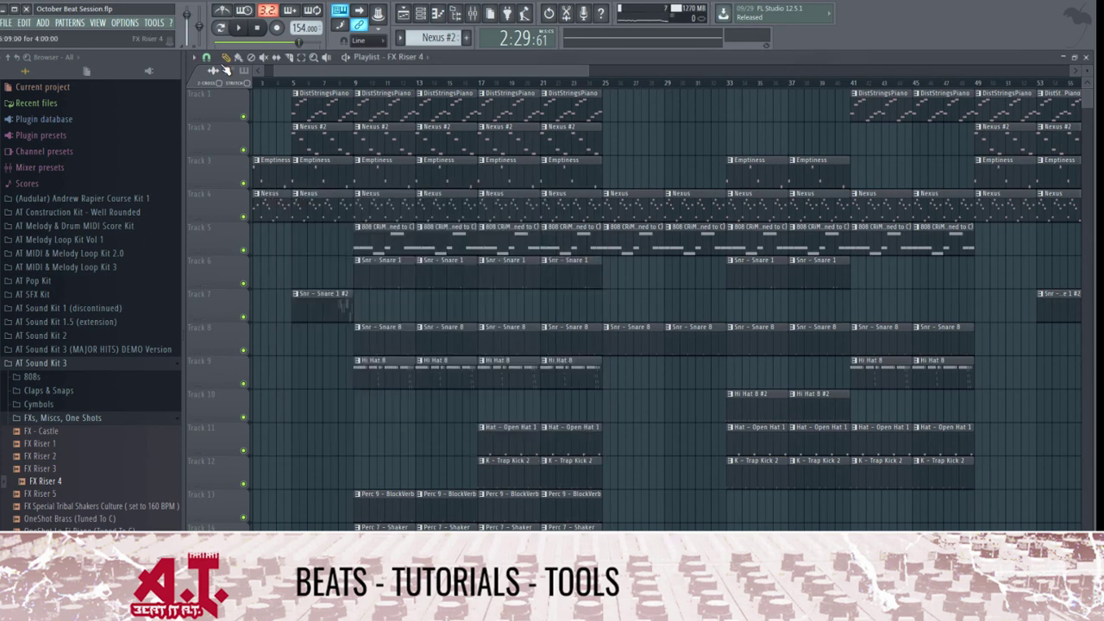
- Turn off playlist snapping, align the FX Riser 4 clip to build into bar 9, and play the transition
left_click(194, 57)
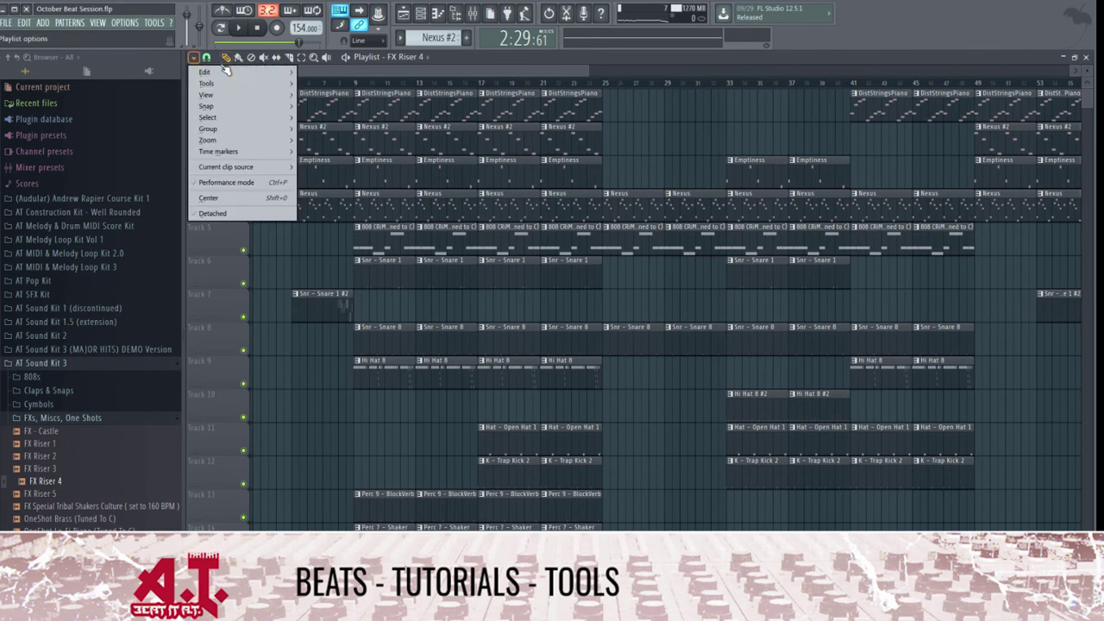
left_click(206, 58)
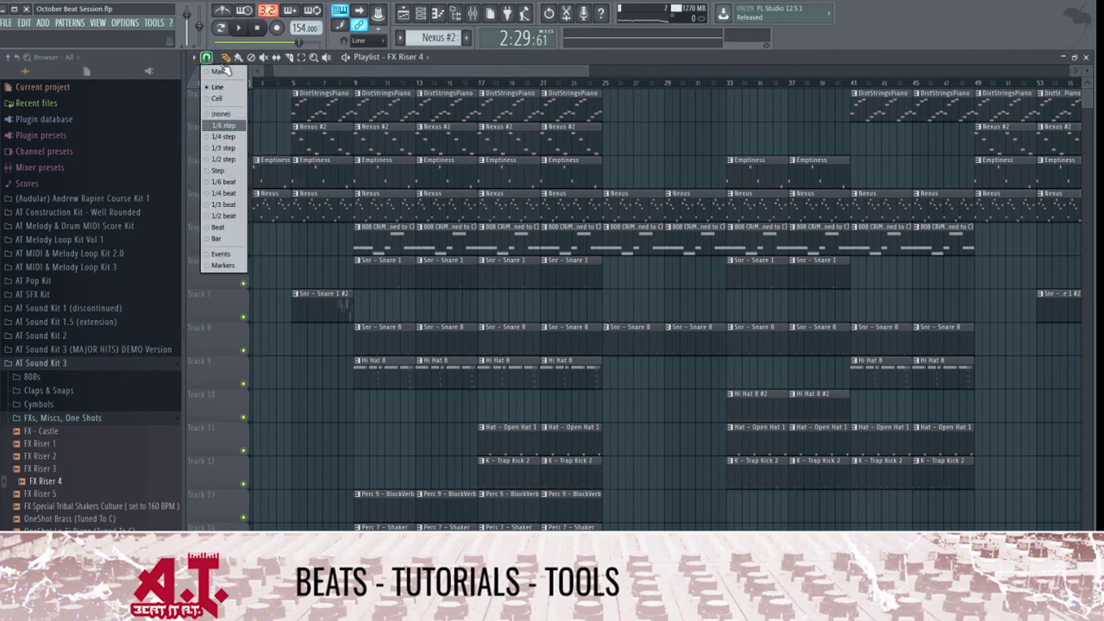
left_click(221, 114)
scroll(297, 259, "up", 4)
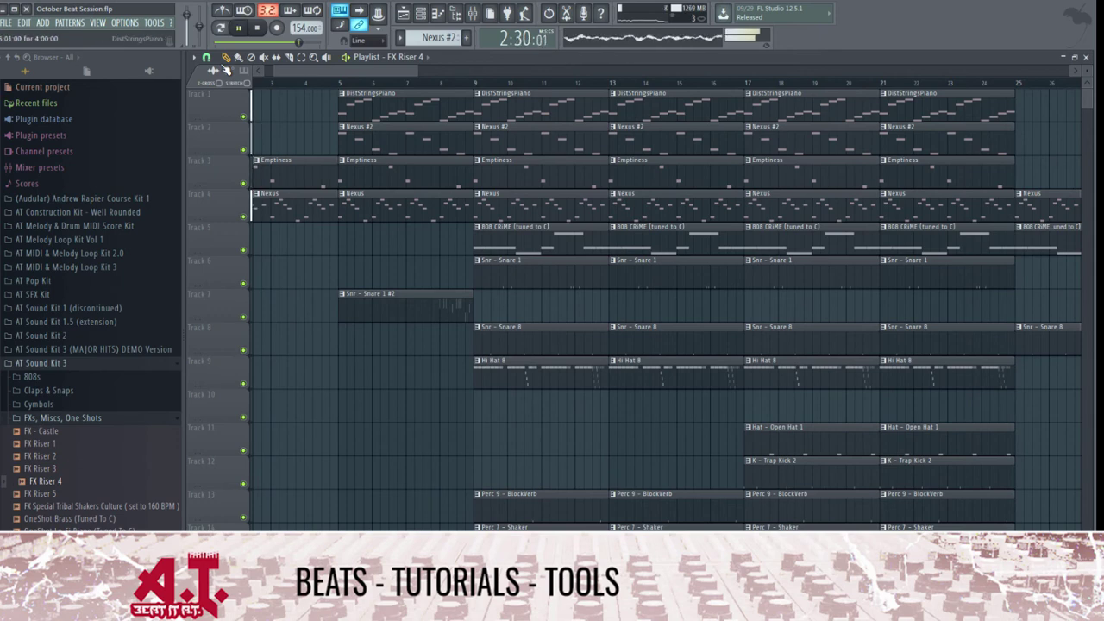
key("space")
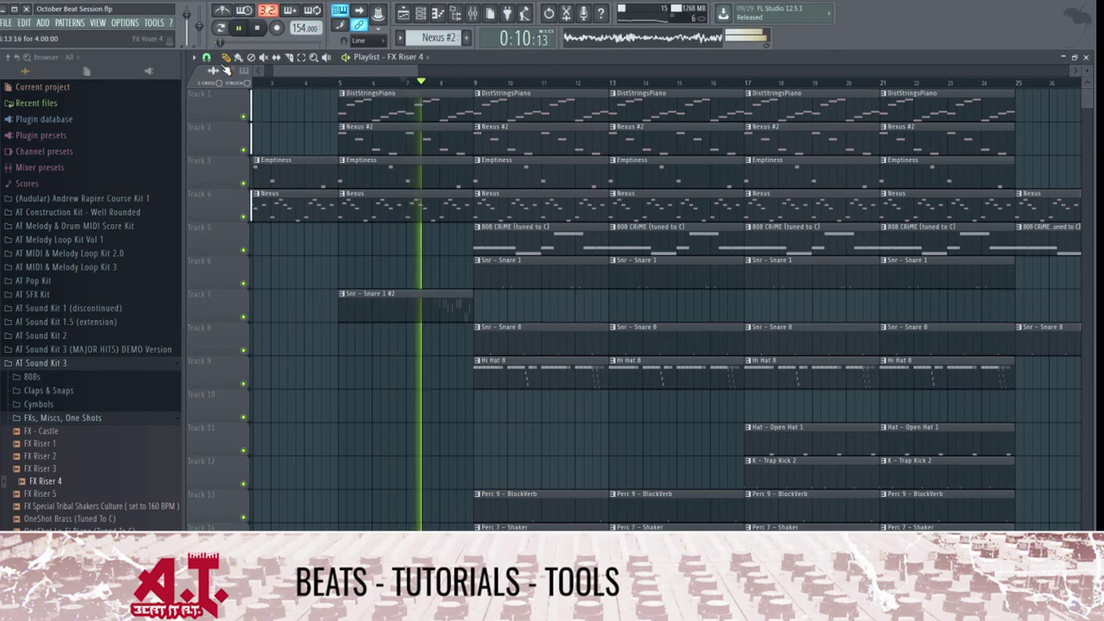
- Route FX Riser 4 to mixer track 14 and set that track's volume to about -3.6 dB while replaying the transition
double_click(363, 570)
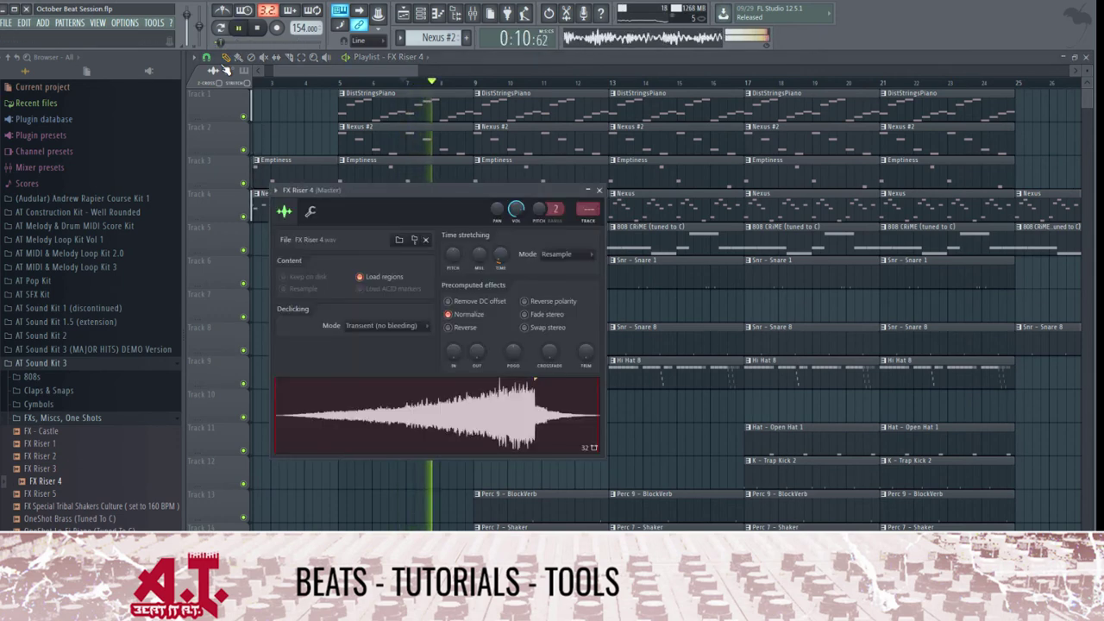
key("space")
key("space")
key("ctrl+l")
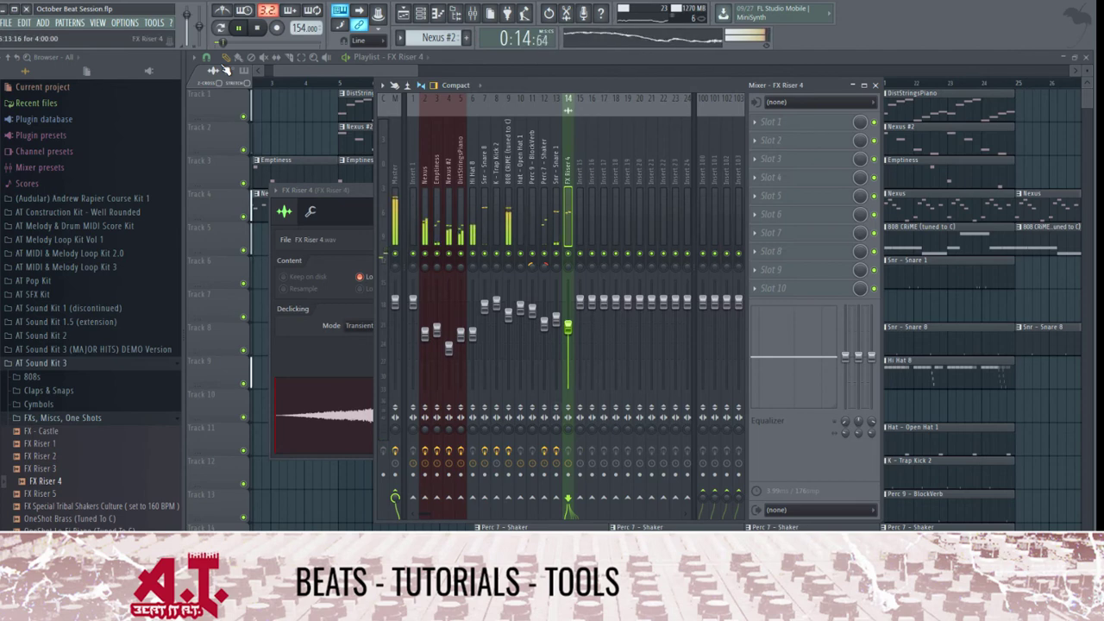
key("Escape")
key("Escape")
key("space")
key("space")
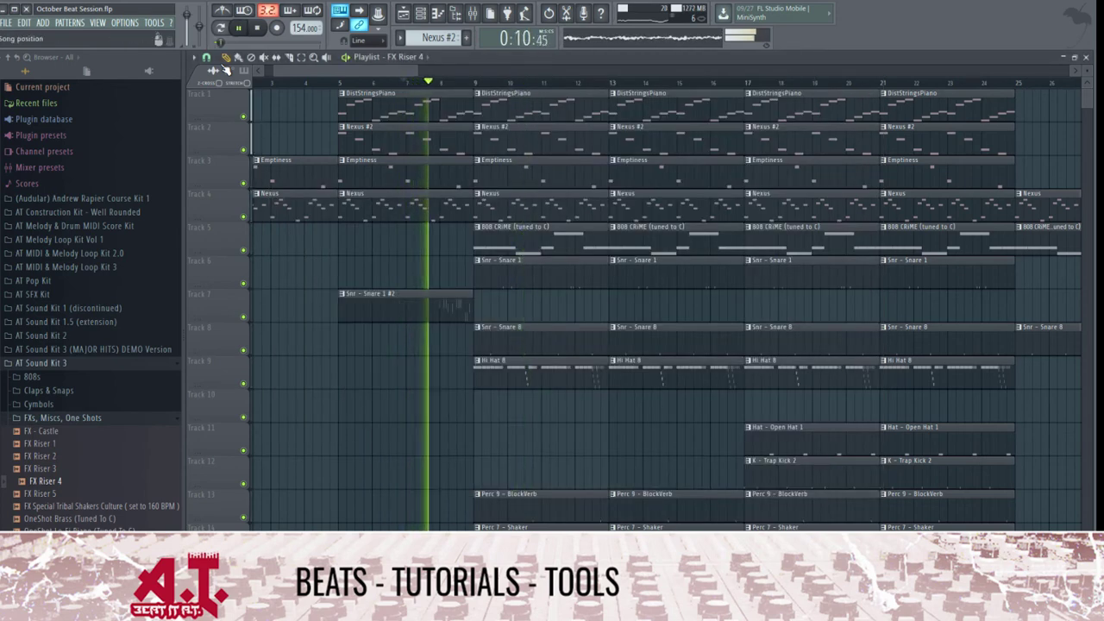
key("F9")
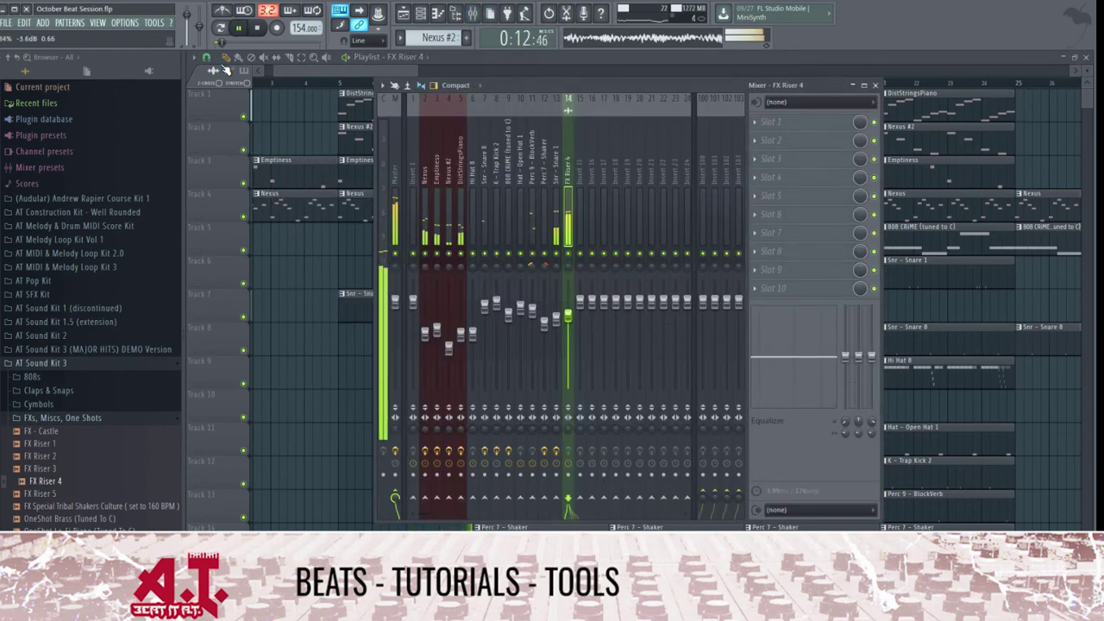
- Insert Fruity Reeverb 2 in the first effect slot of the FX Riser 4 mixer track, enlarge its room size and adjust the bass
left_click(755, 123)
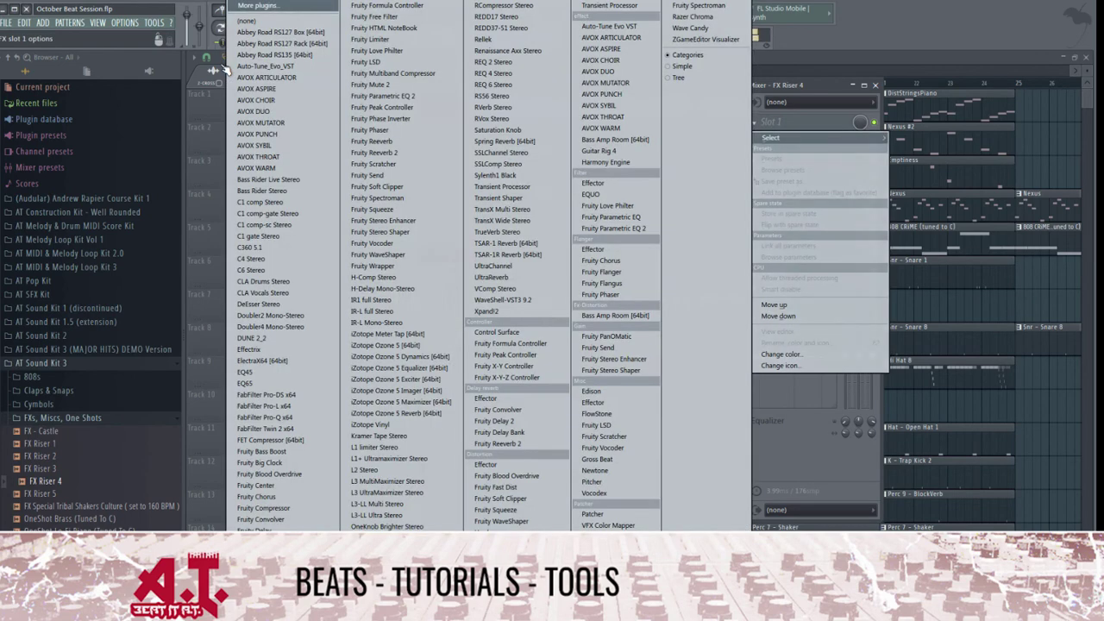
left_click(496, 443)
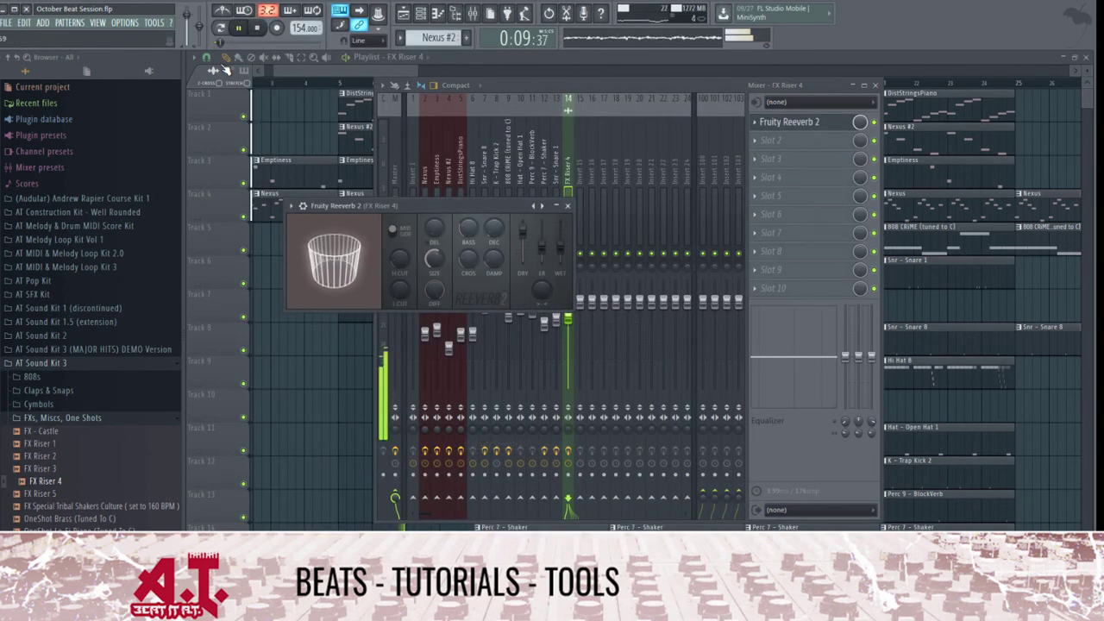
left_click_drag(435, 259, 435, 247)
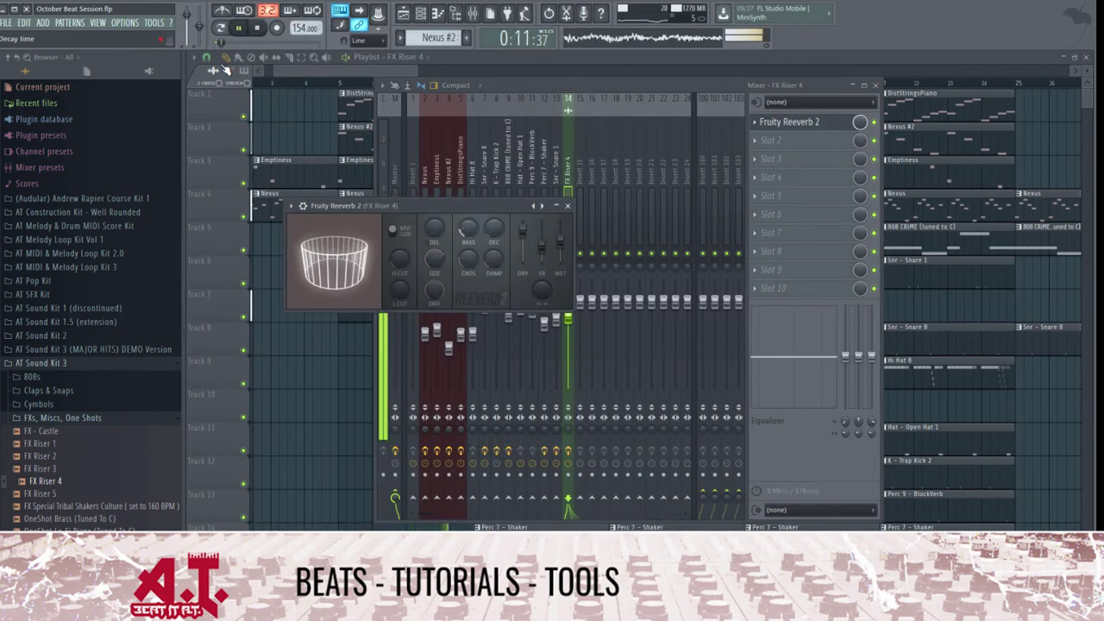
left_click_drag(468, 227, 468, 245)
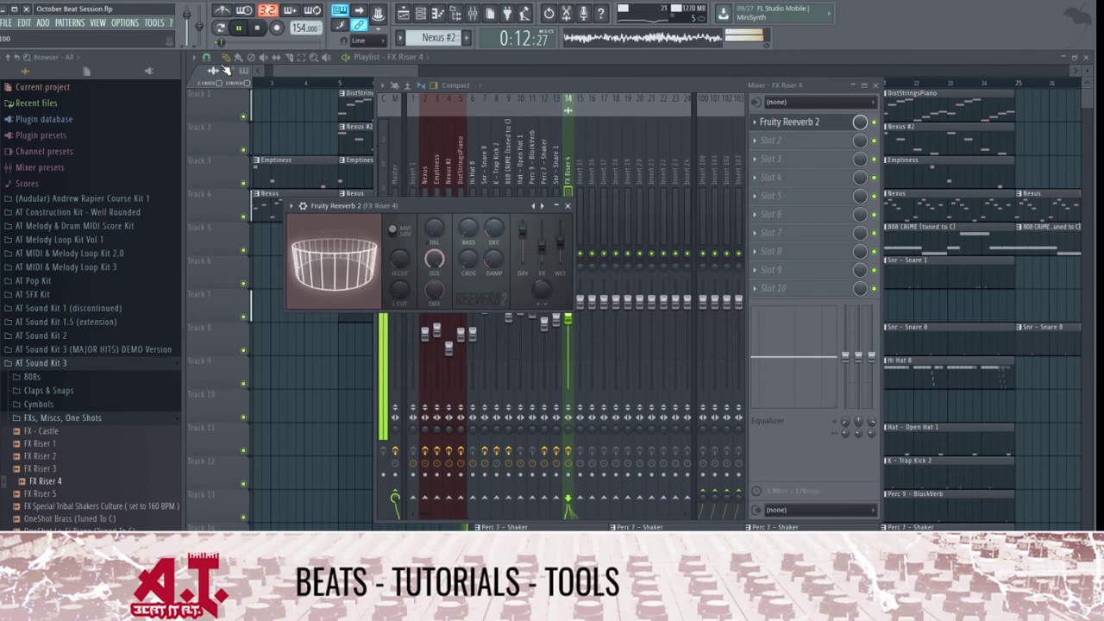
left_click(567, 205)
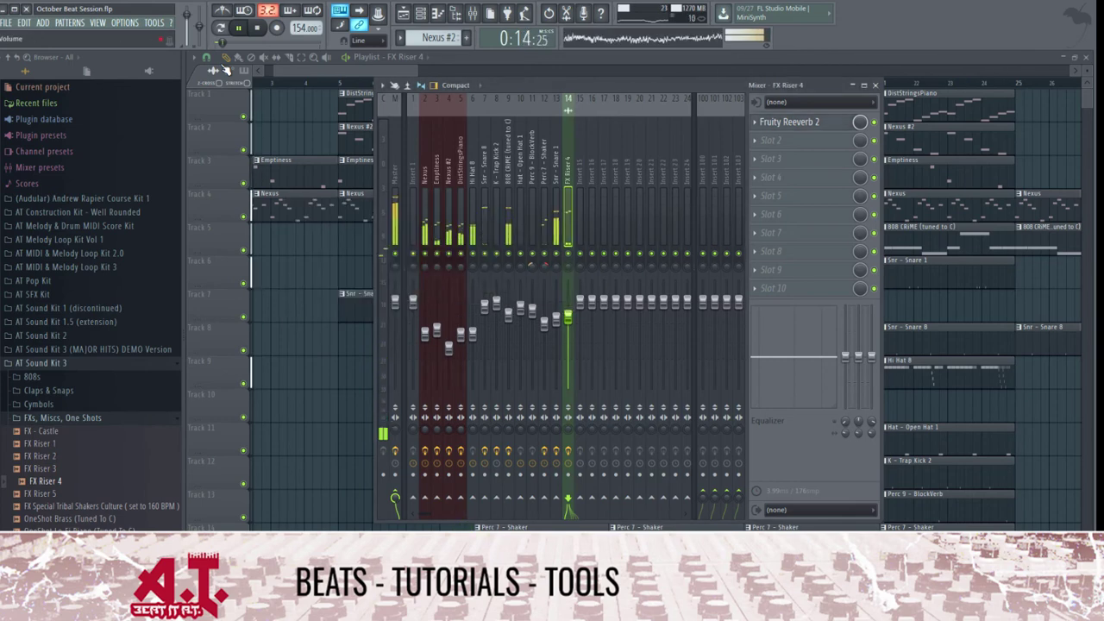
- Copy the FX Riser 4 clip along Track 15 so it also builds into bars 57 and 105
key("F9")
scroll(416, 142, "down", 5)
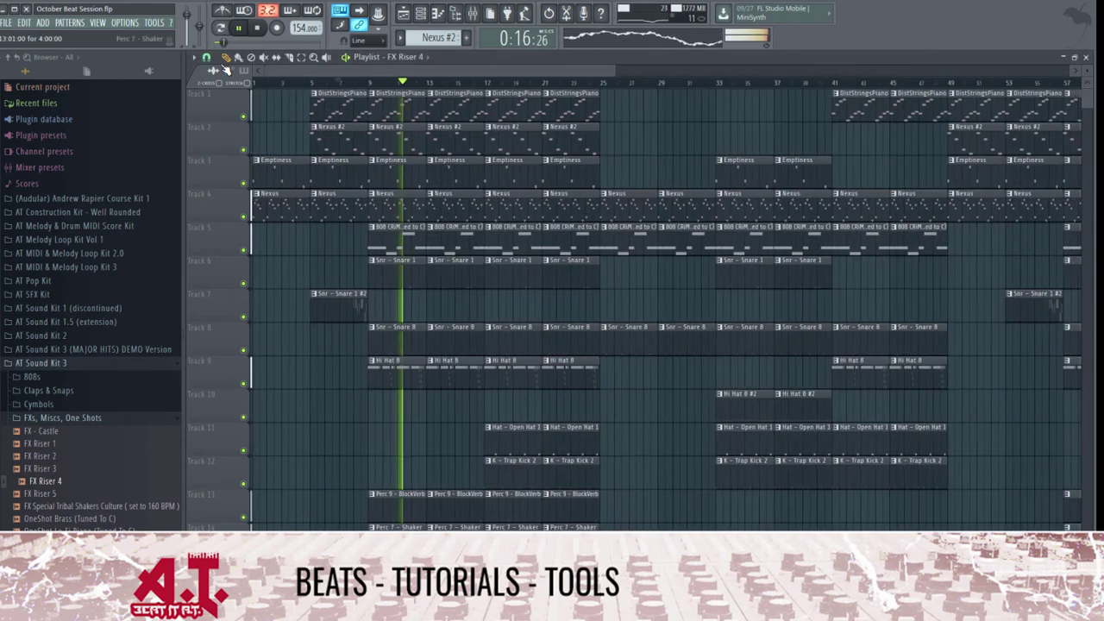
left_click(206, 58)
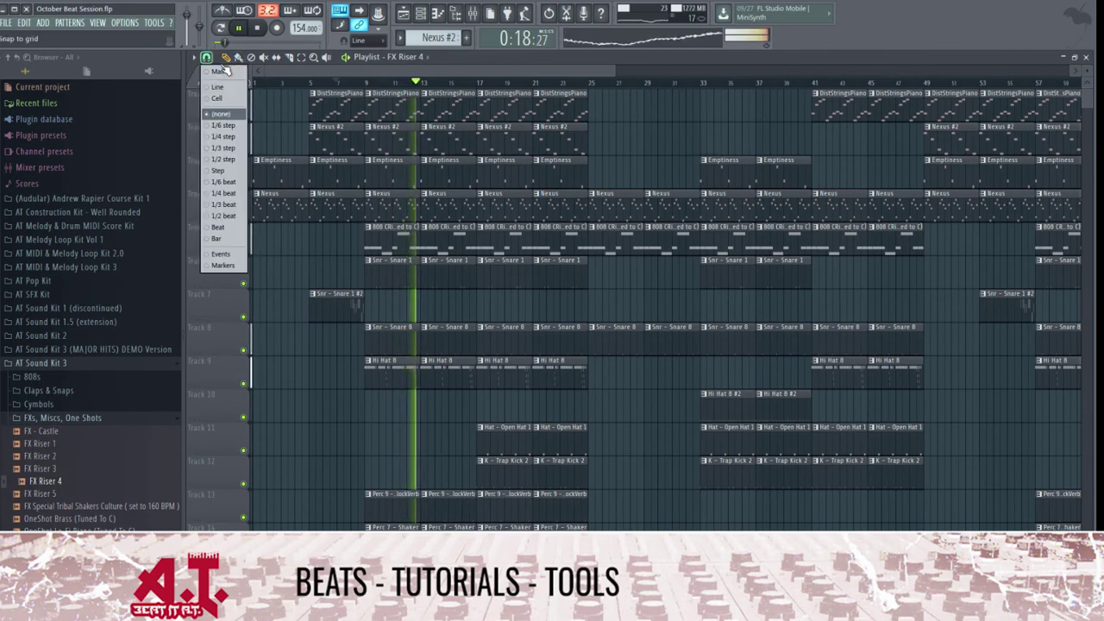
left_click(223, 114)
scroll(576, 527, "down", 5)
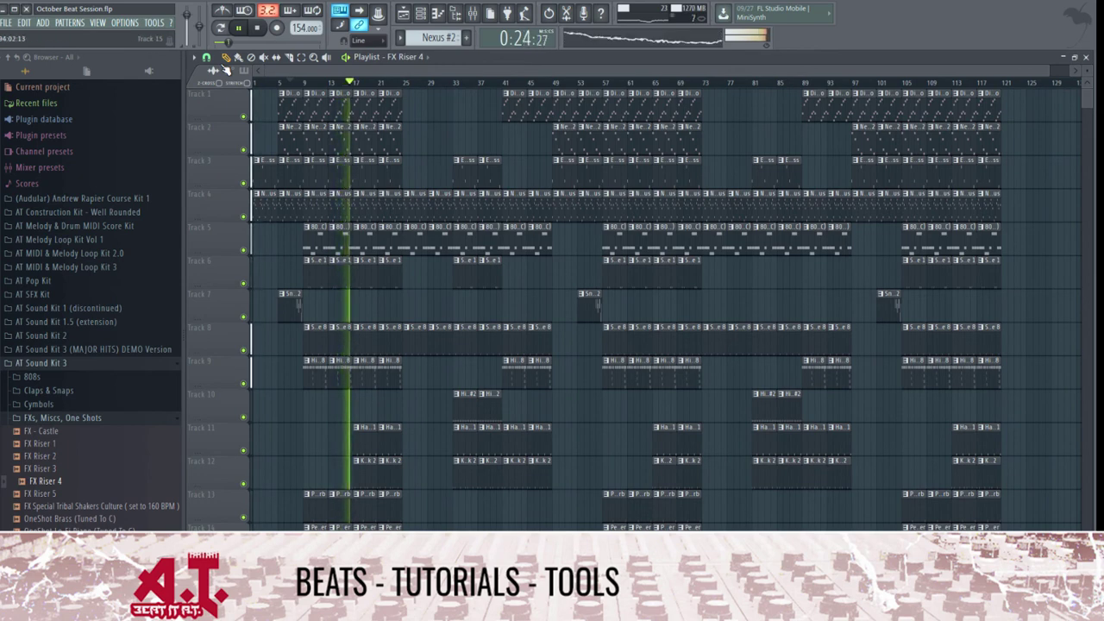
scroll(639, 311, "down", 2)
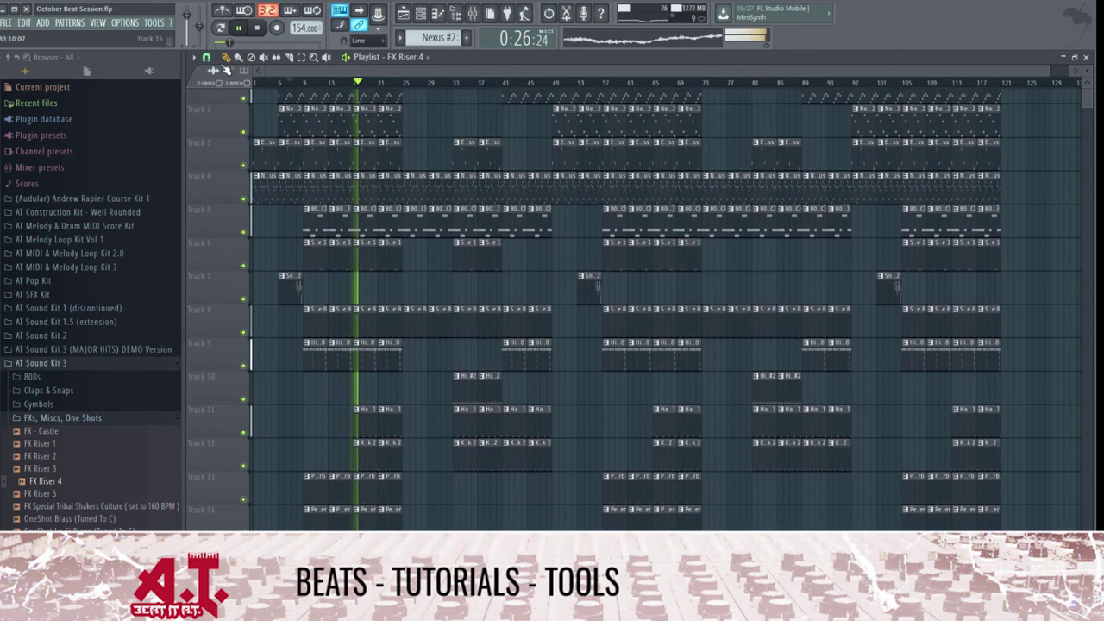
scroll(638, 311, "up", 1)
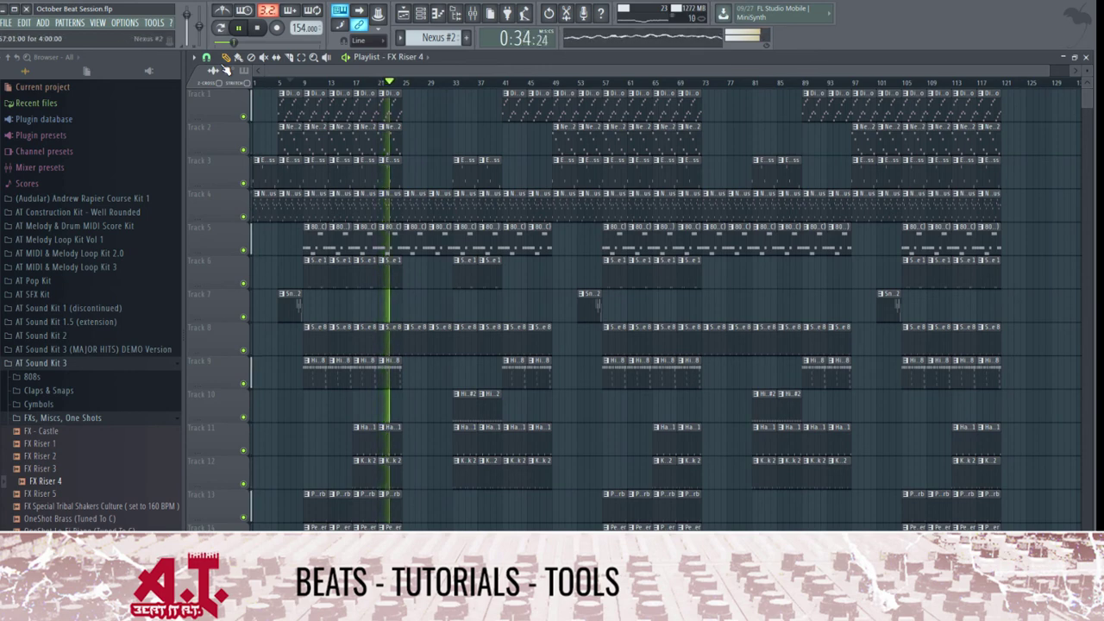
left_click_drag(1088, 83, 1088, 88)
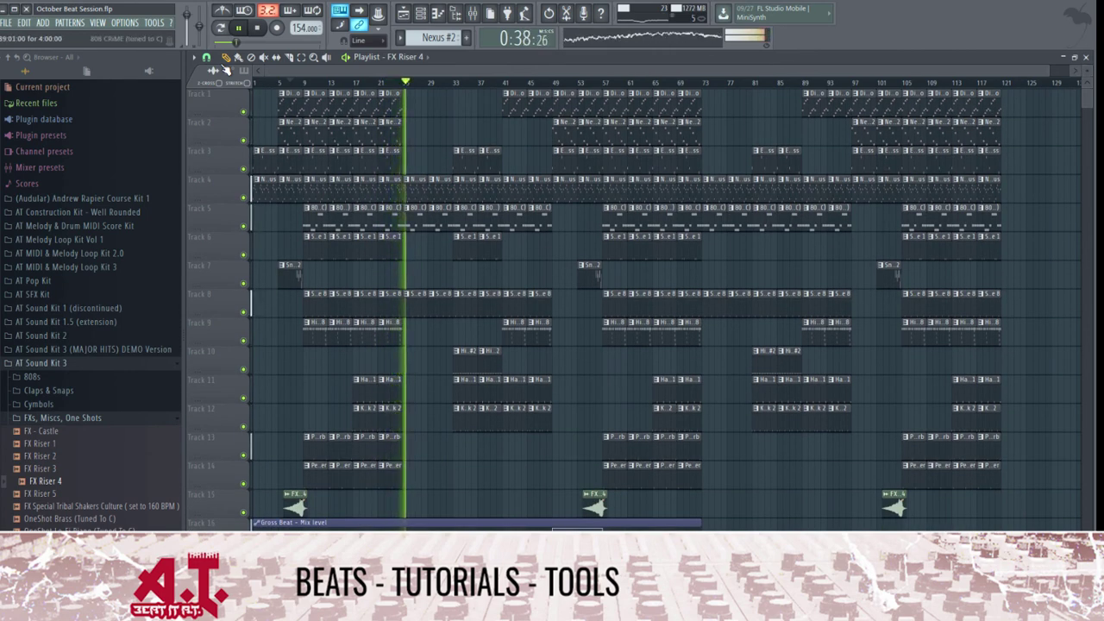
- Insert an empty track above the Gross Beat - Mix level automation and create a new pattern named Producer Tag
right_click(238, 390)
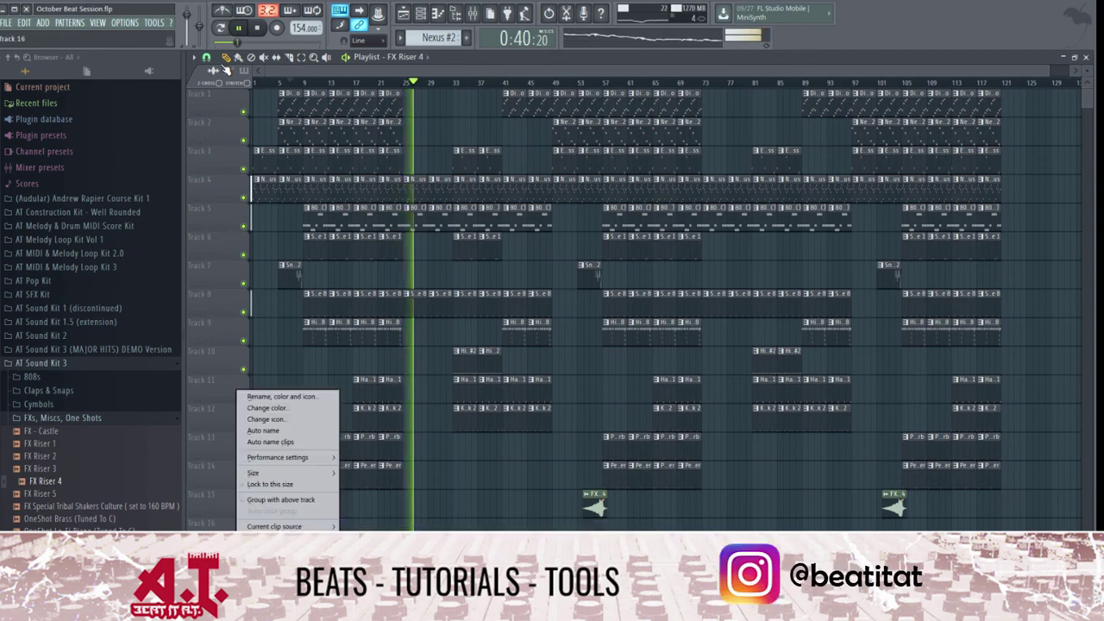
key("Escape")
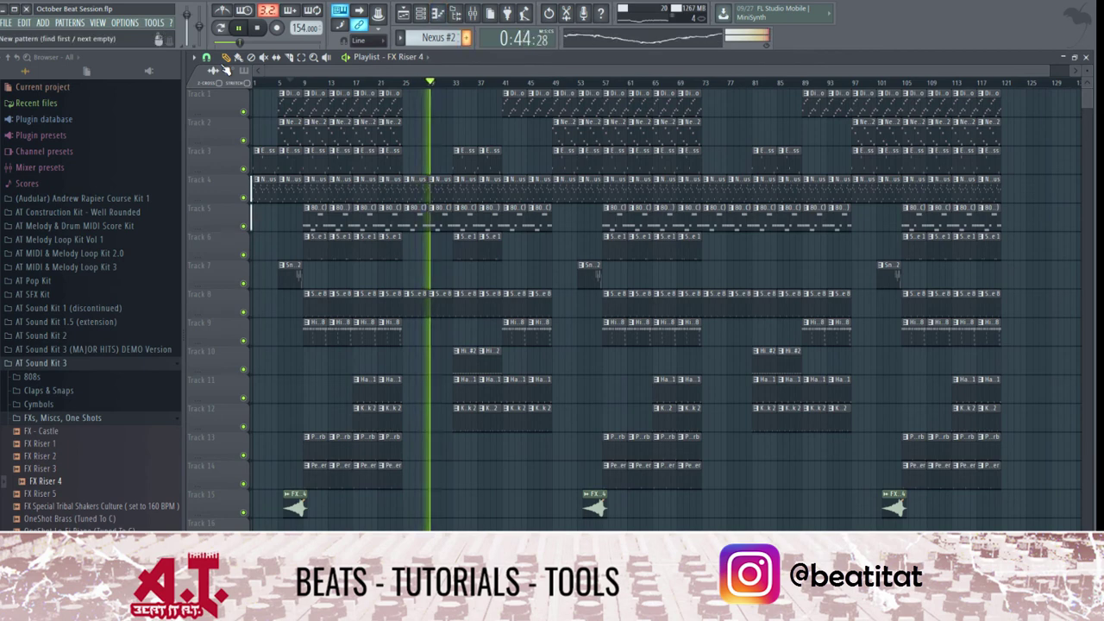
key("F4")
type("Produce")
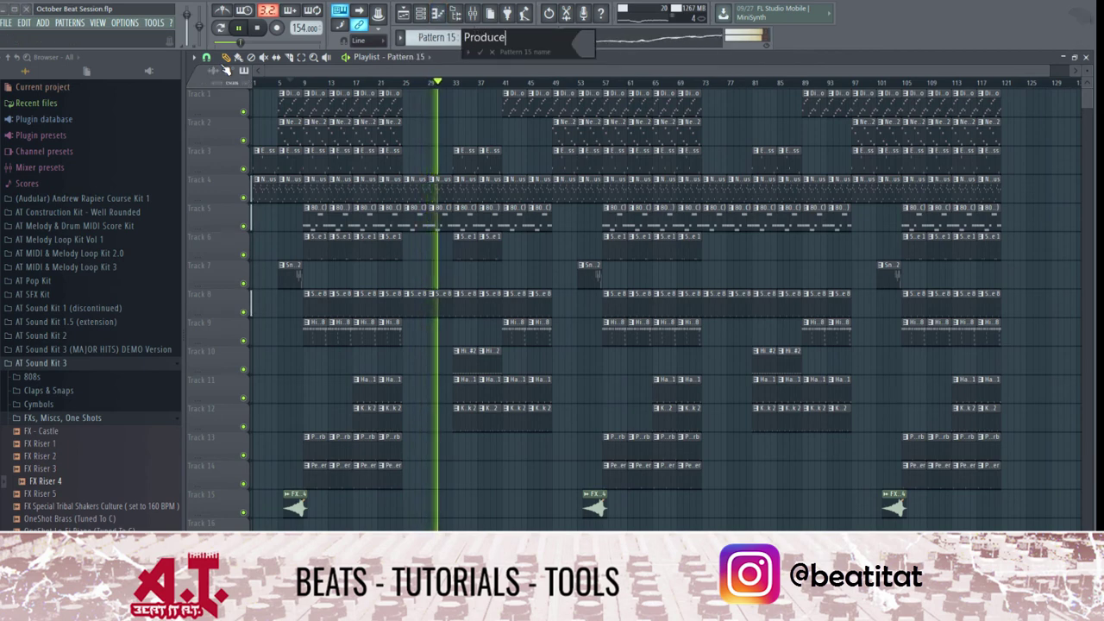
type("r Tag")
key("Return")
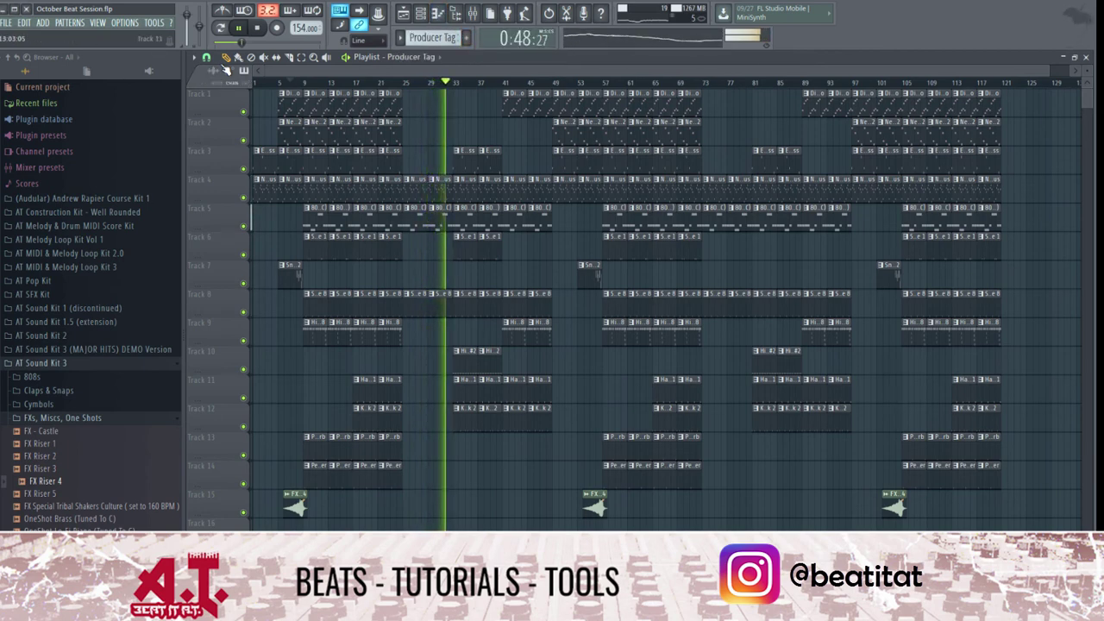
- Show all channels in the Channel rack and collapse the AT Sound Kit 3 folder in the browser
key("F6")
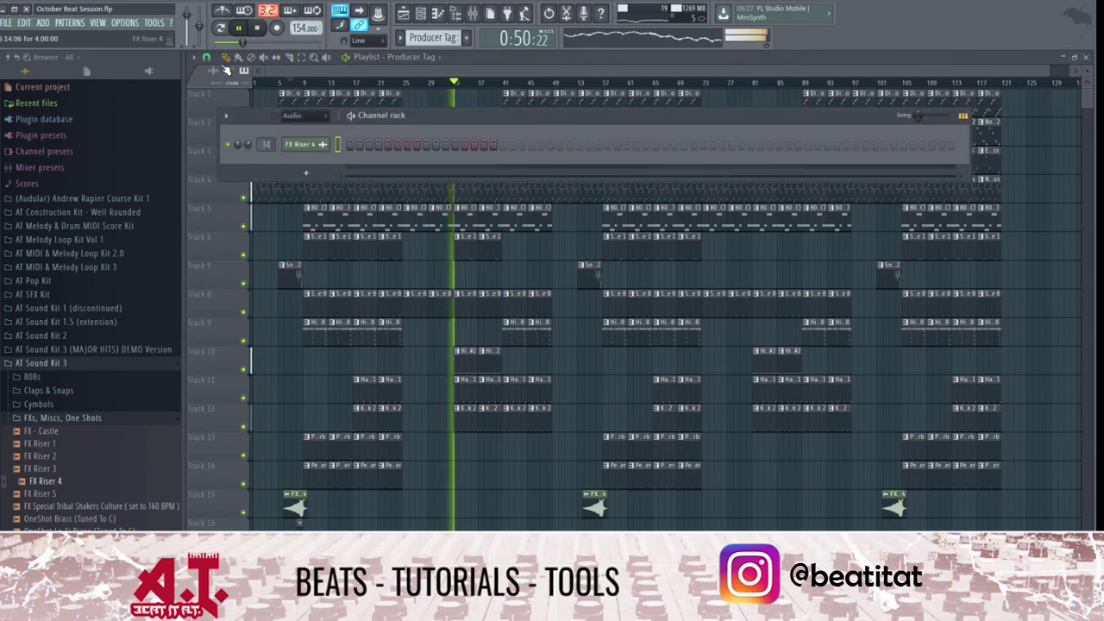
left_click(305, 115)
left_click(297, 128)
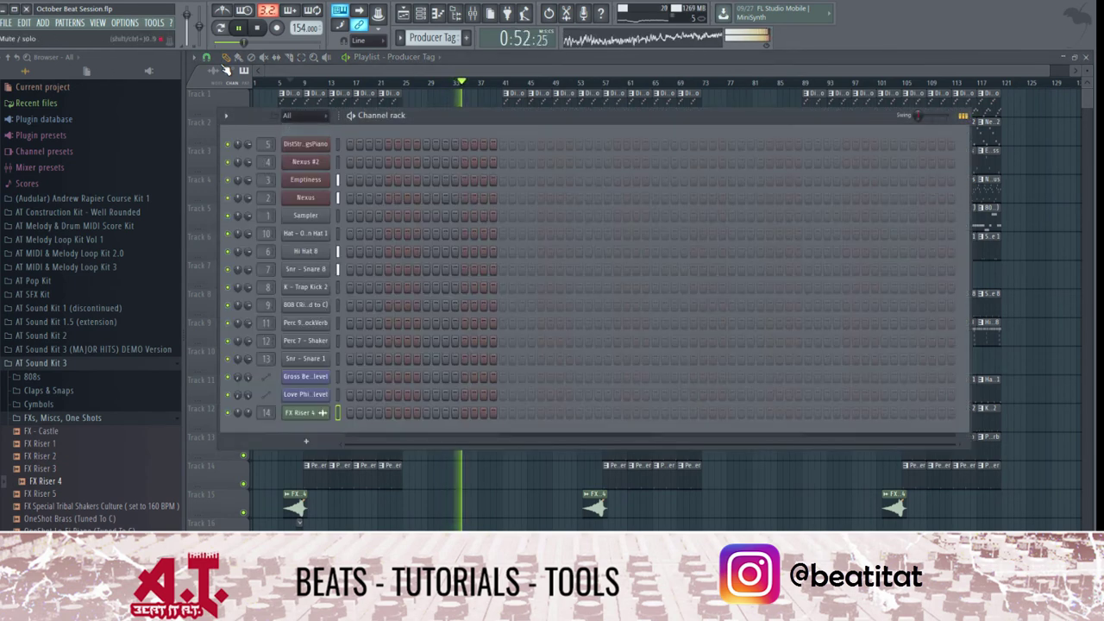
left_click(33, 377)
left_click(41, 363)
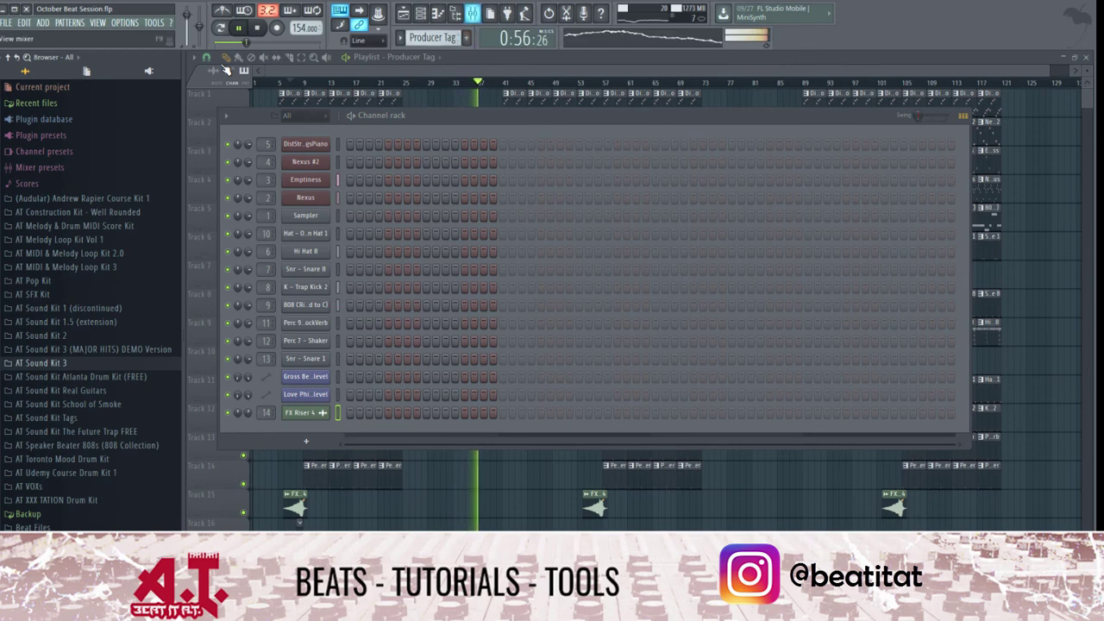
- Lower the volume of the Emptiness track in the mixer
key("F9")
left_click_drag(436, 330, 436, 342)
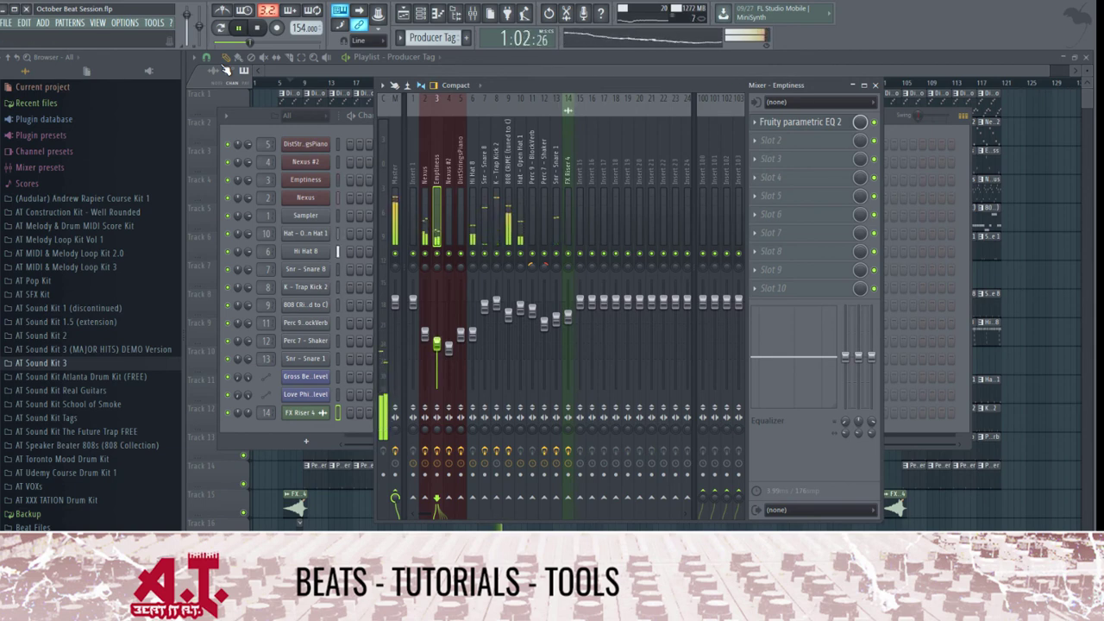
- Add the Beat It AT What Up_2 sample from the AT Sound Kit Tags folder as a new channel and route it to mixer track 15
key("F6")
key("F5")
key("F6")
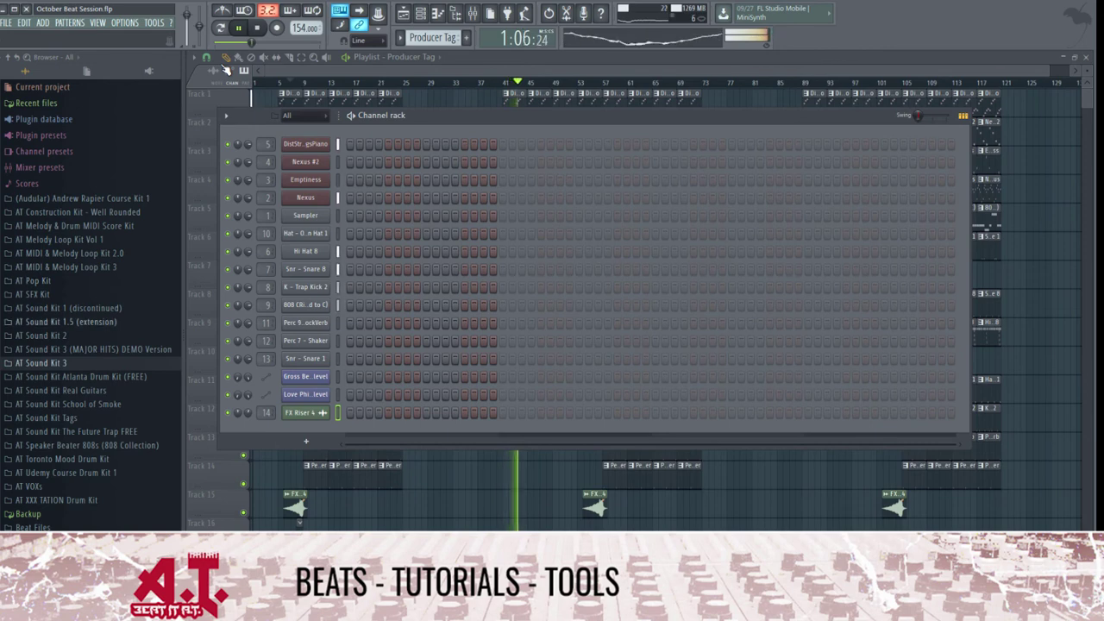
left_click(47, 418)
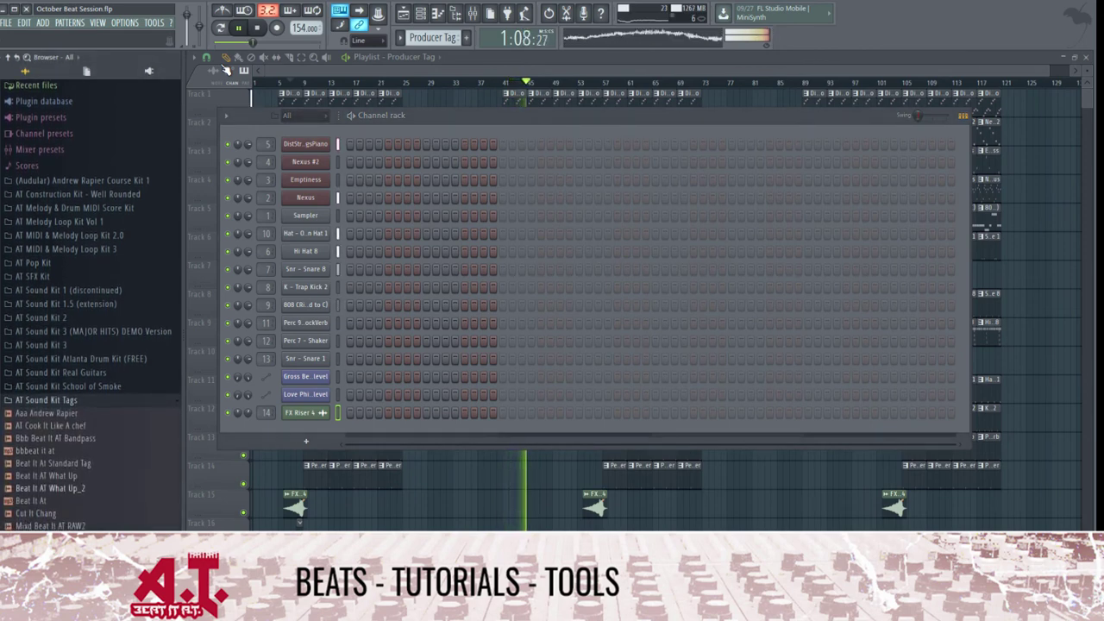
left_click_drag(50, 488, 302, 432)
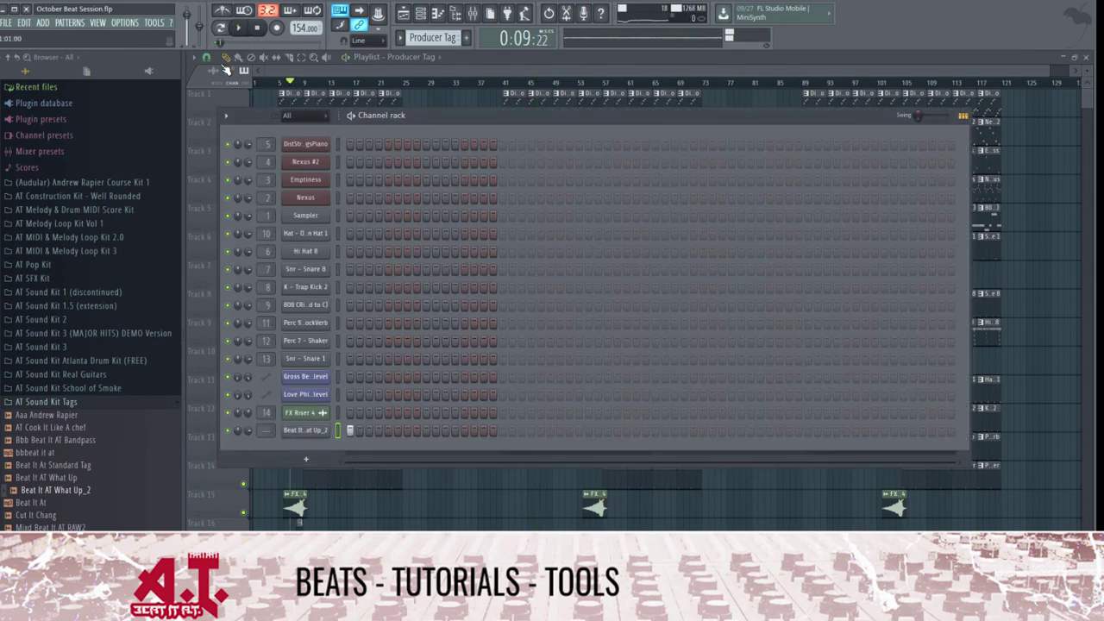
left_click(305, 430)
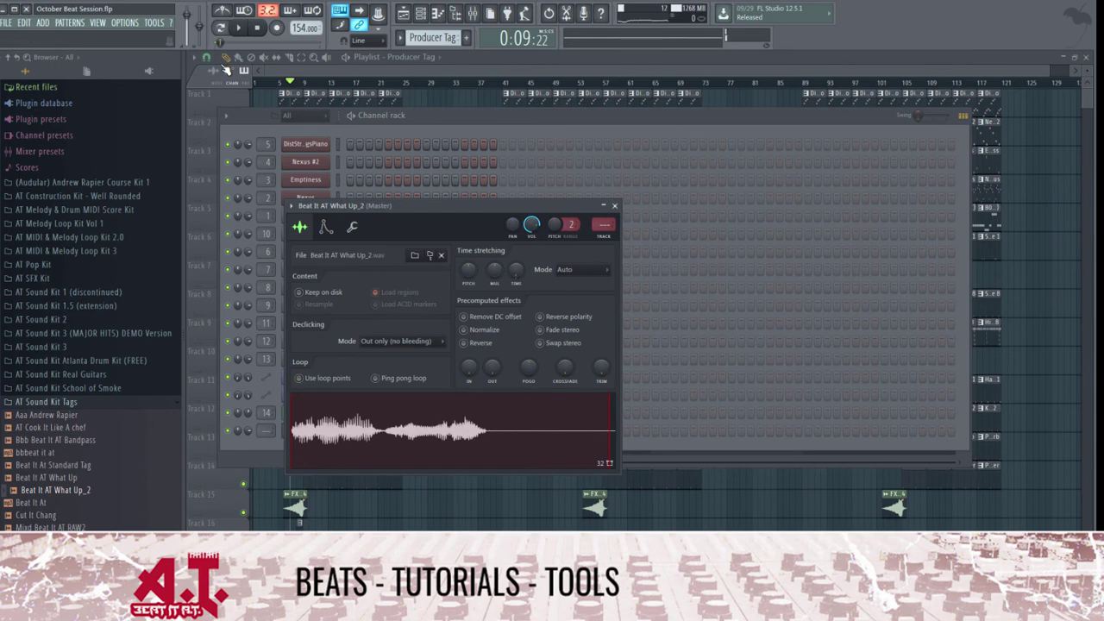
key("ctrl+l")
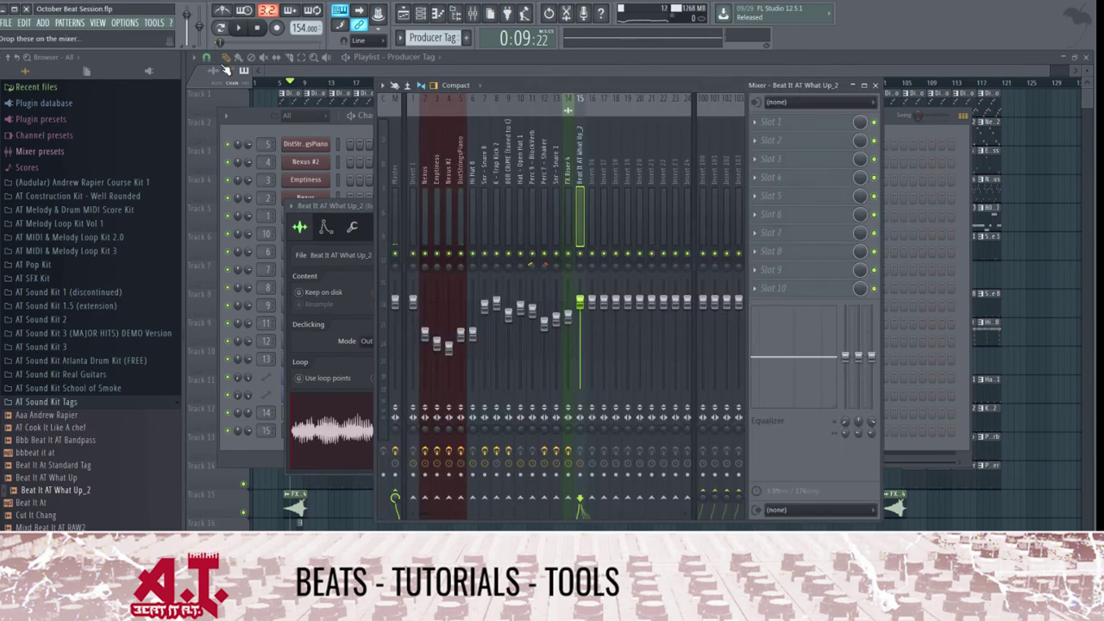
- Try BEAT IT AT MIXER PRESET 2 on the producer tag's mixer track and play the section
left_click(39, 151)
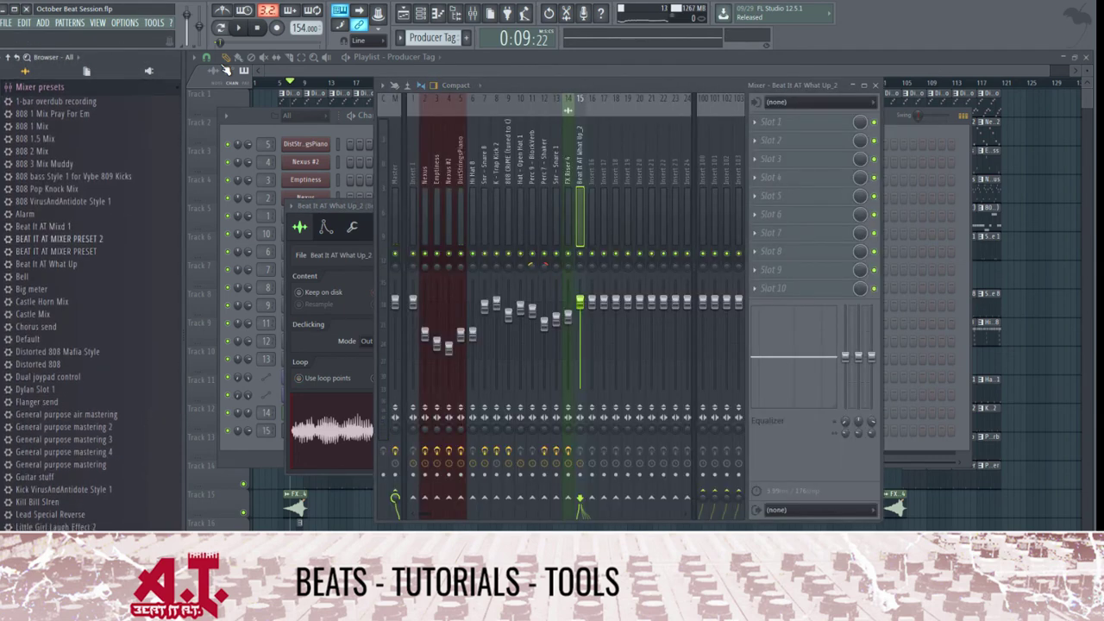
left_click_drag(63, 239, 580, 270)
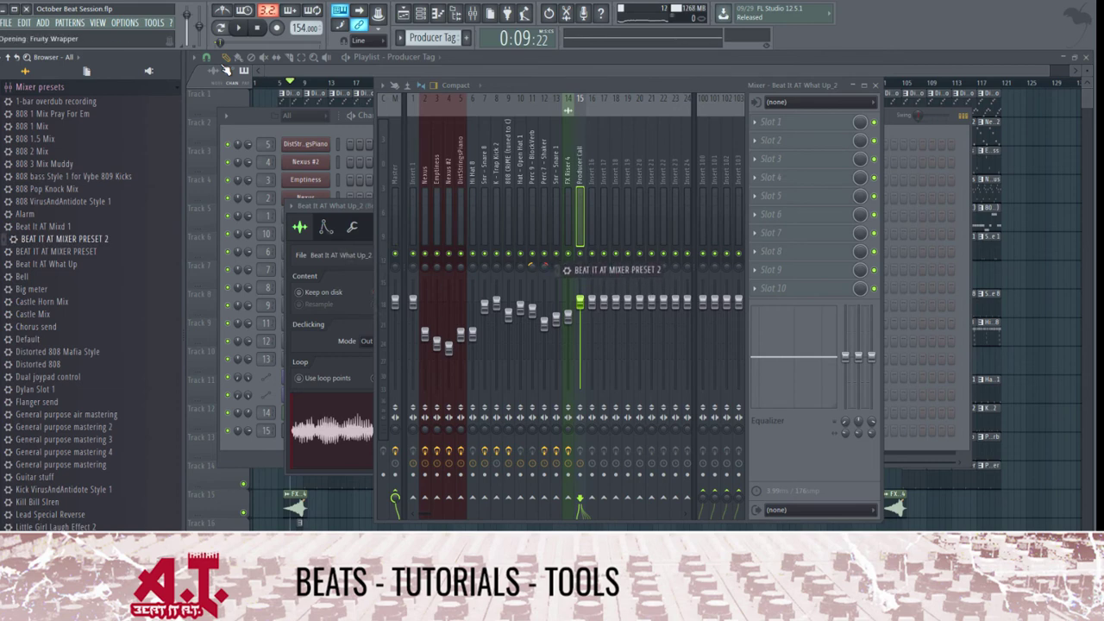
key("space")
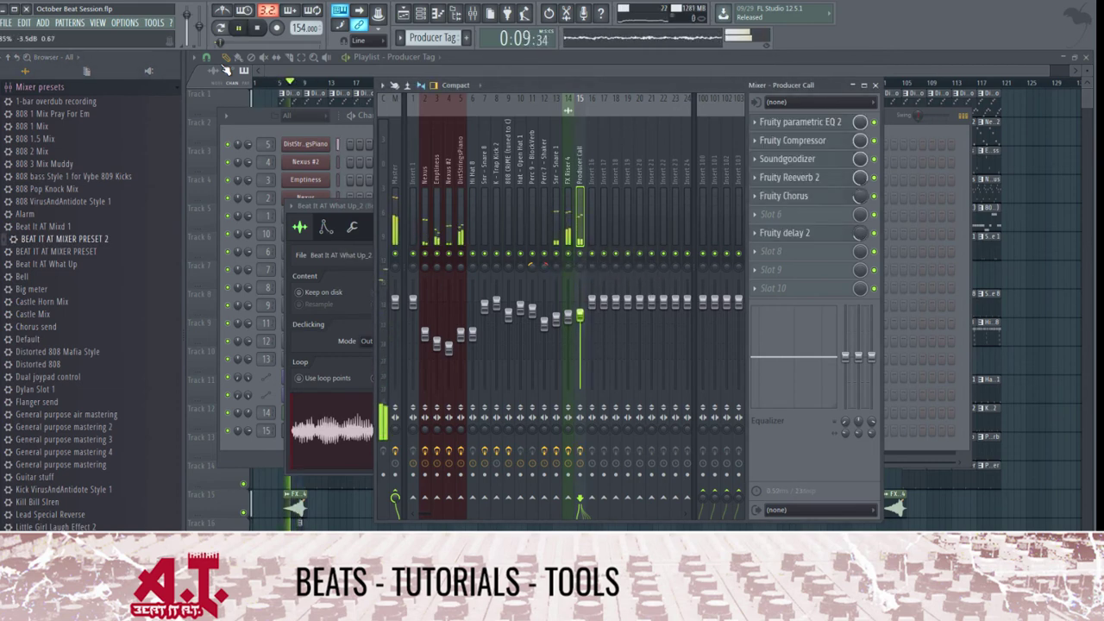
- Lower the FX Riser 4 volume slightly and load the Beat It AT What Up mixer preset on track 15
left_click(568, 317)
left_click_drag(580, 316, 579, 318)
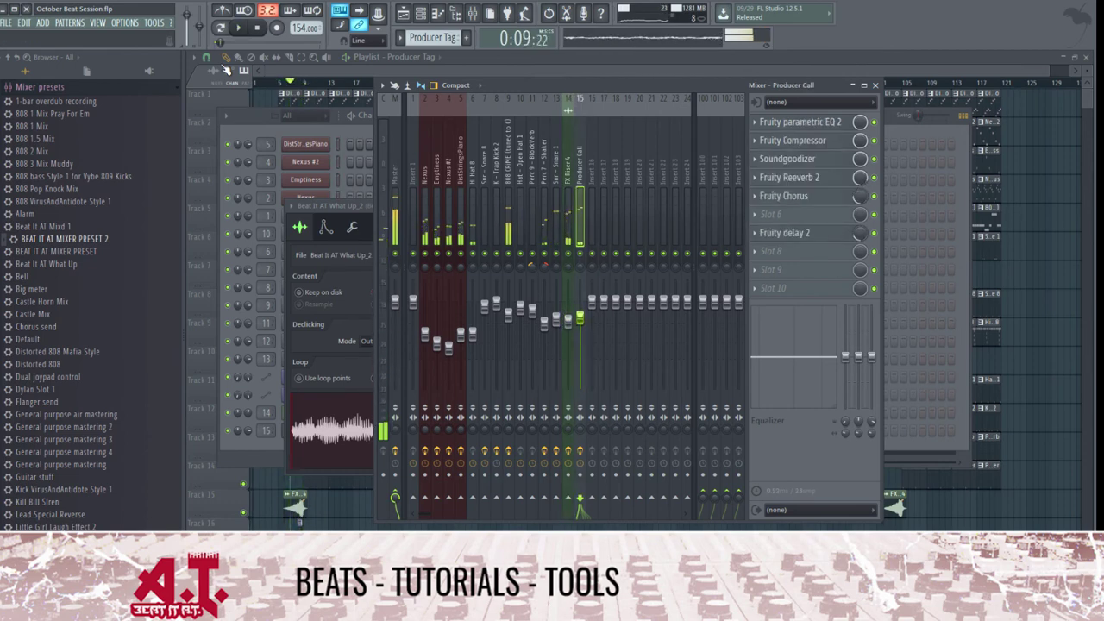
left_click_drag(45, 264, 578, 255)
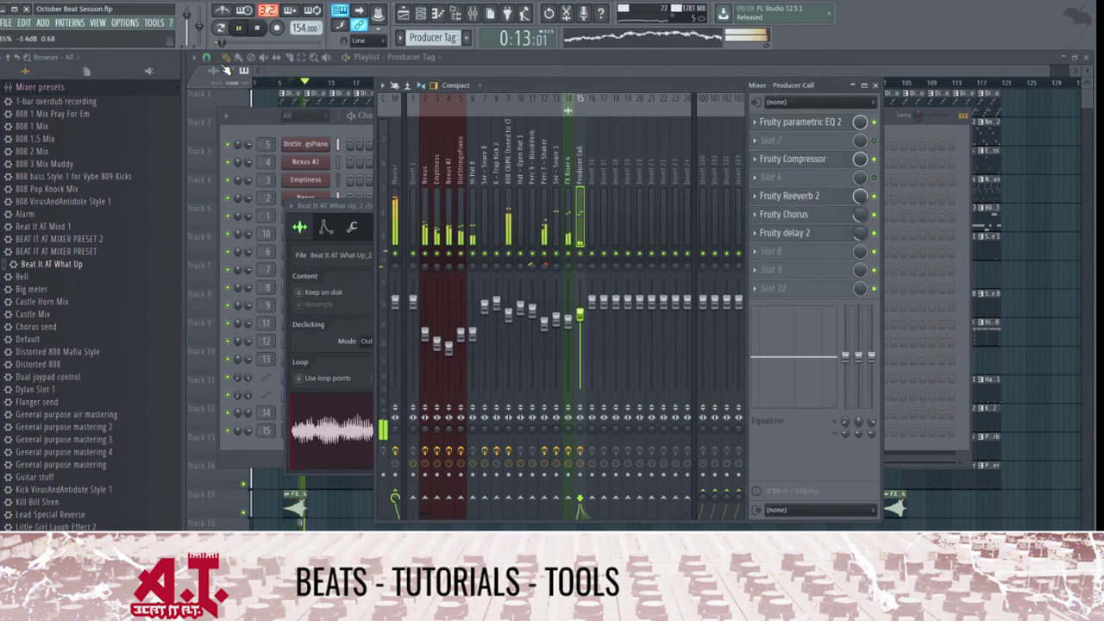
- Lower the FX Riser 4 volume further in the mixer, save the project and replay the riser section
key("F6")
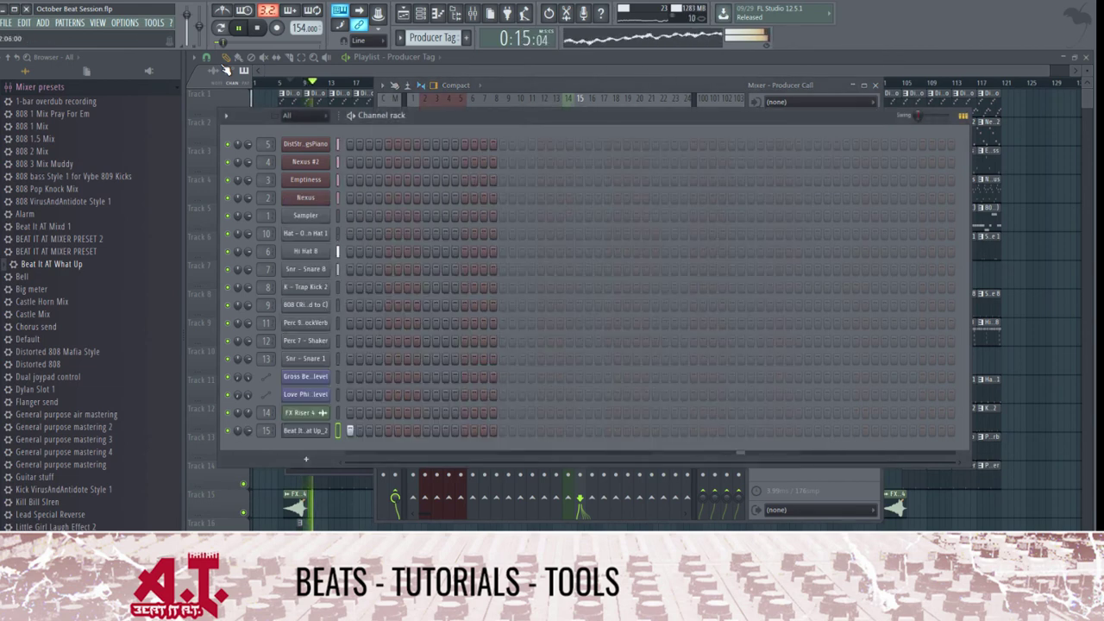
key("F9")
key("Left")
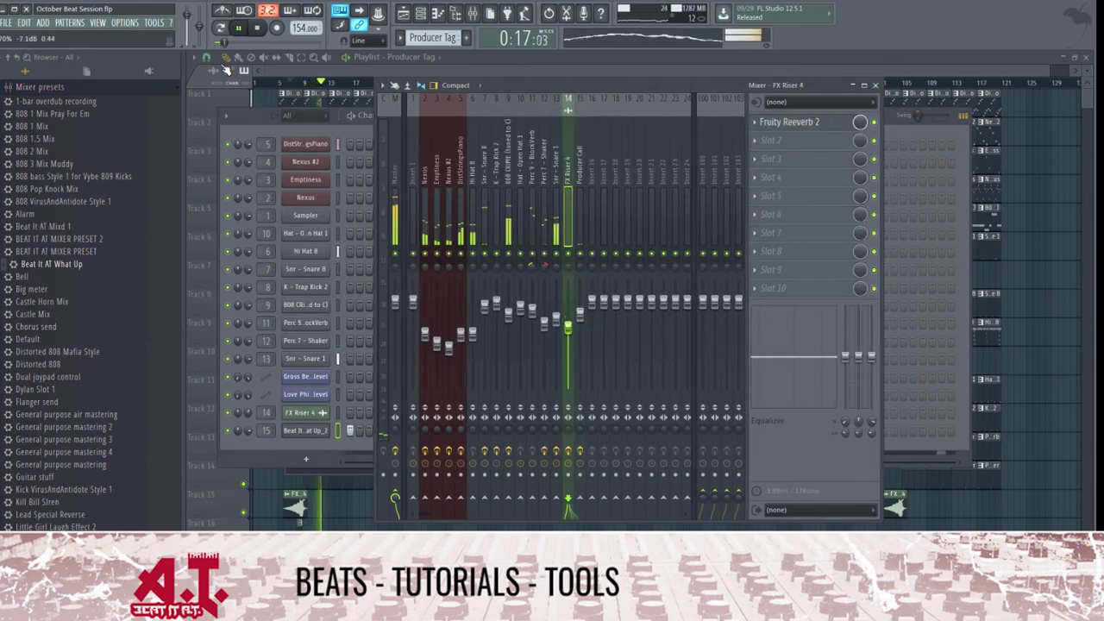
key("space")
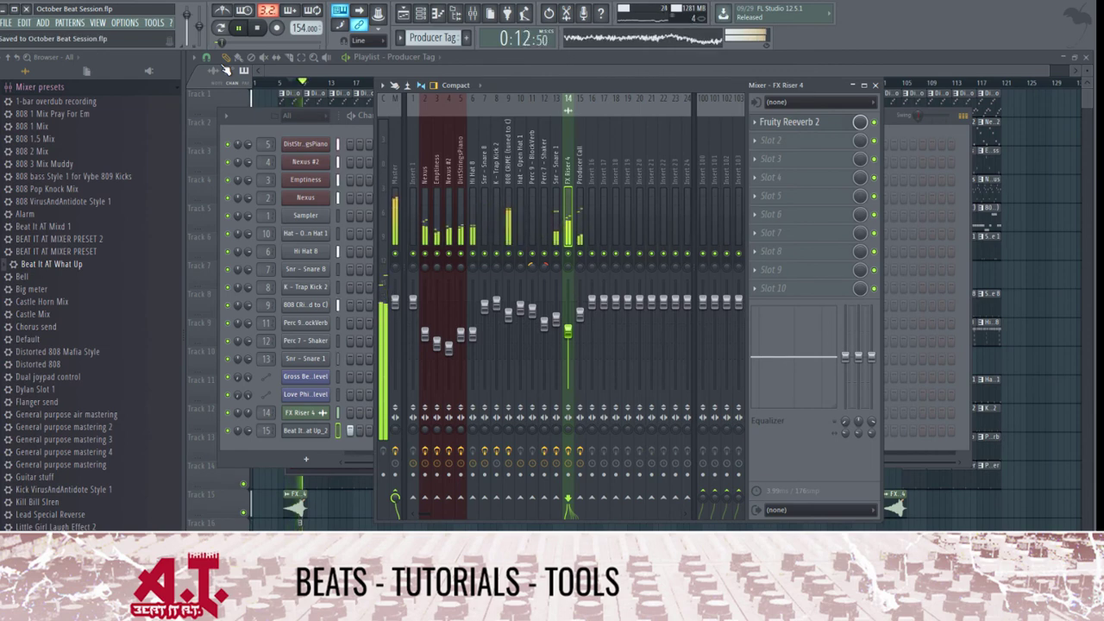
- Close the mixer and Channel rack and play the full arrangement from the beginning
key("F9")
key("F6")
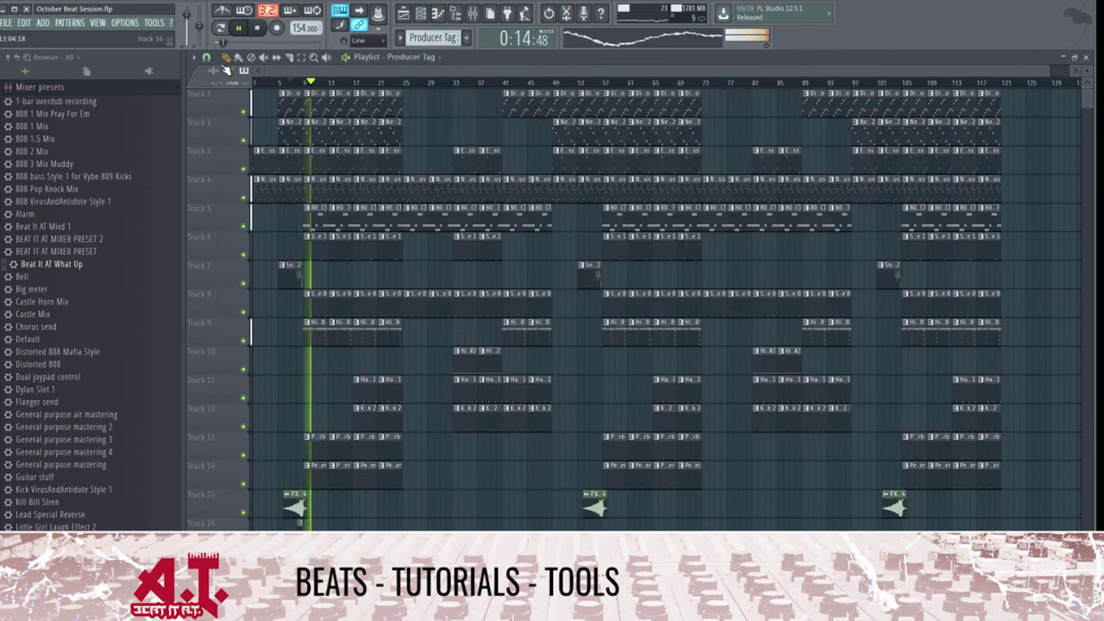
key("space")
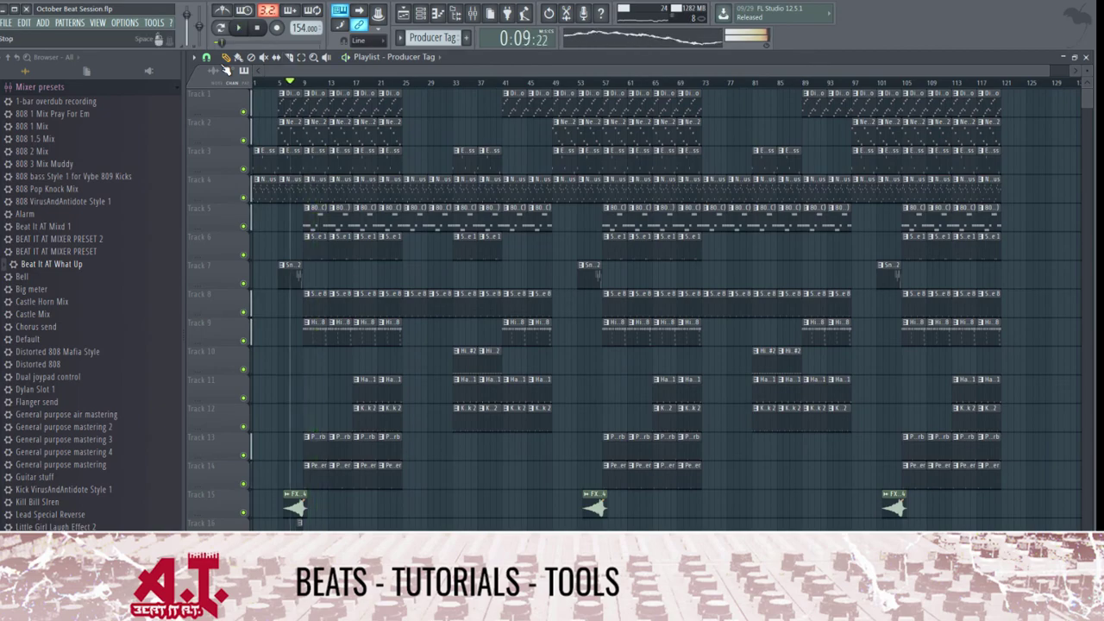
key("space")
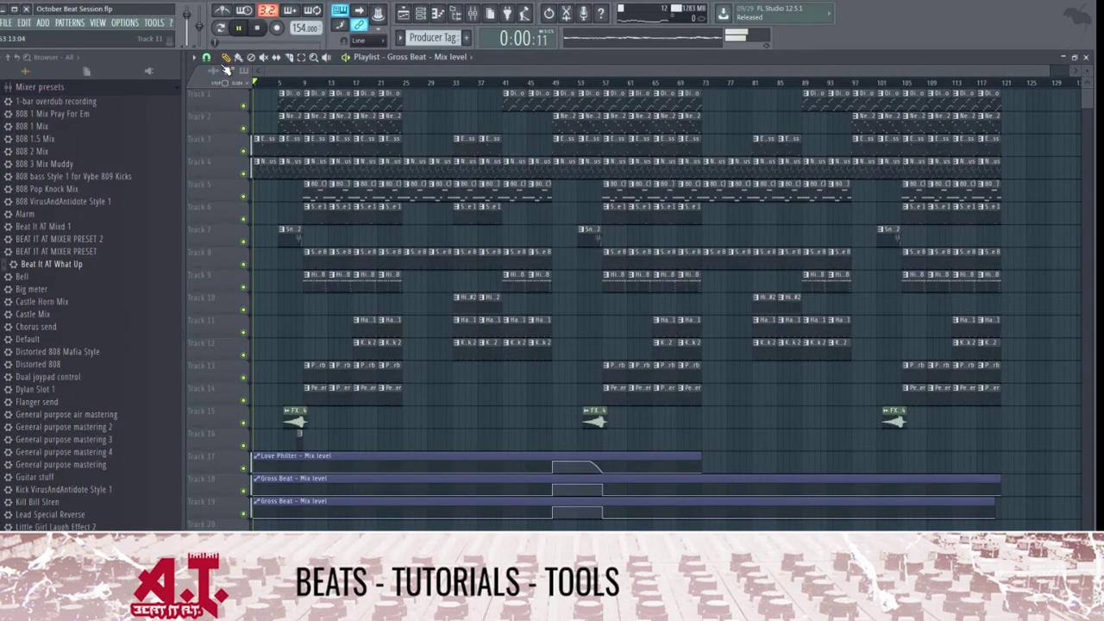
- Duplicate the pattern clips between bars 105 and 121 so the final section repeats from bar 121
key("ctrl+a")
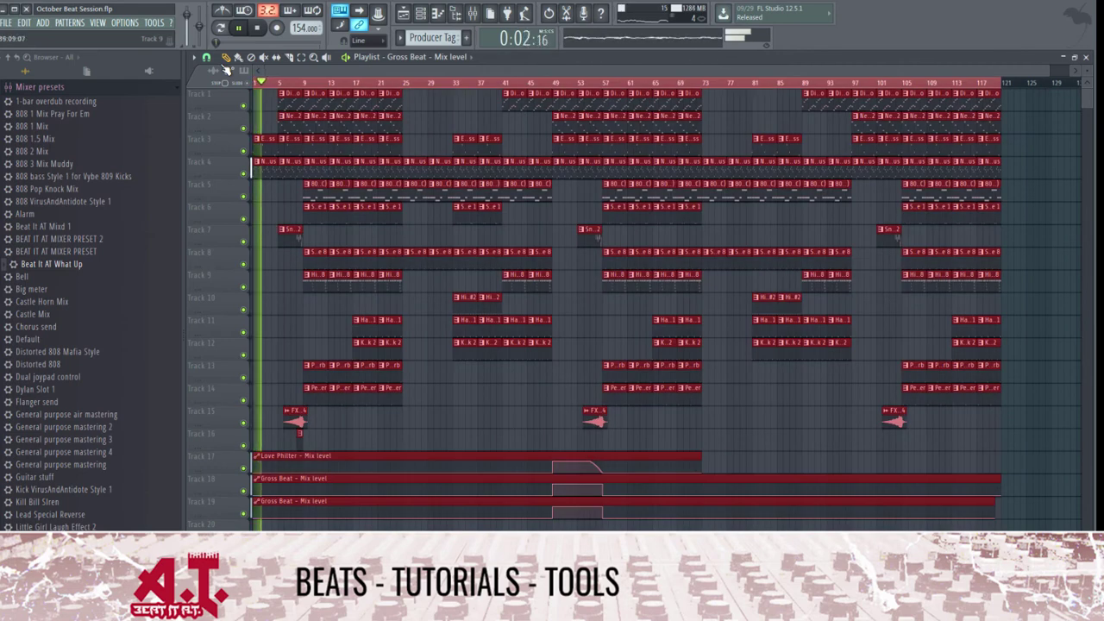
left_click_drag(908, 90, 990, 403)
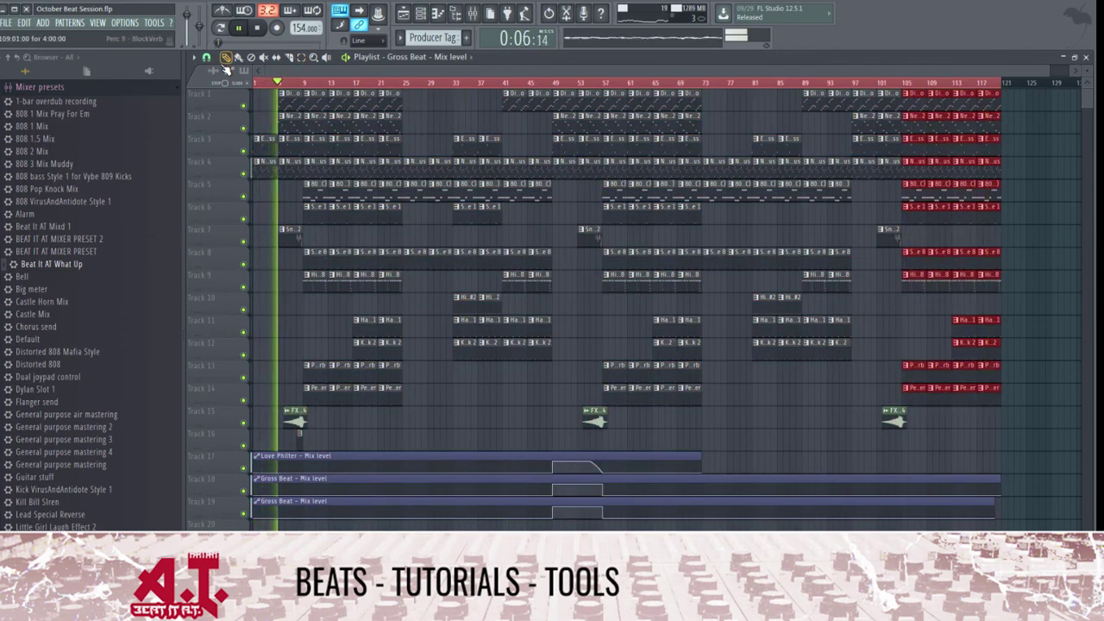
key("ctrl+b")
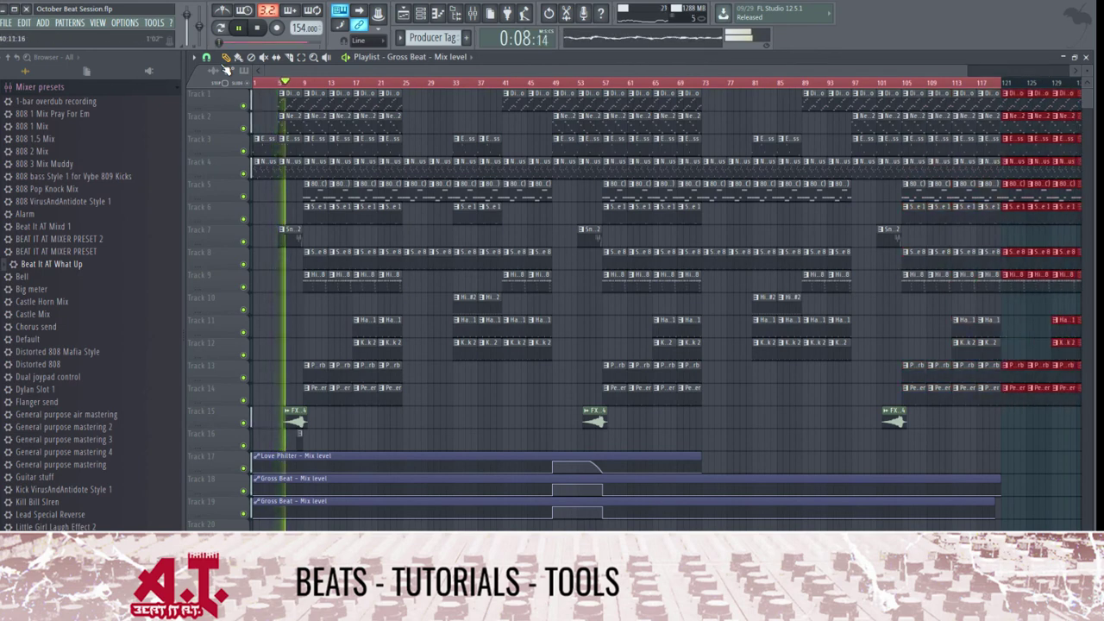
- Create an automation clip for the Master track's volume and return to the playlist
key("F9")
right_click(397, 303)
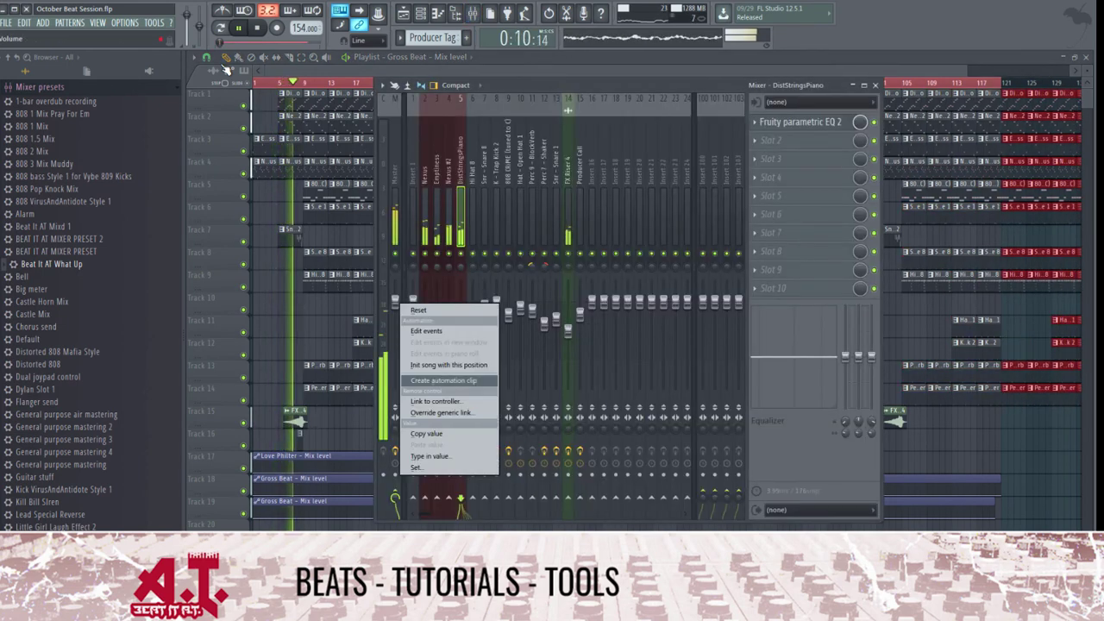
left_click(446, 381)
key("F9")
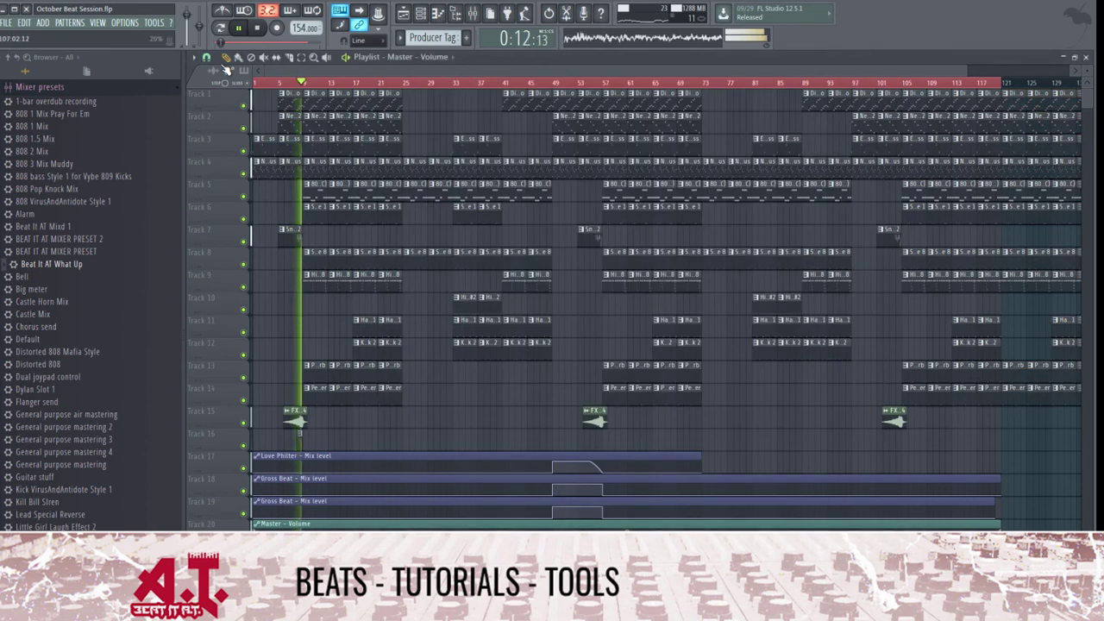
- Extend the Master - Volume automation clip to the song's end at bar 137 and add a control point near bar 121
key("ctrl+d")
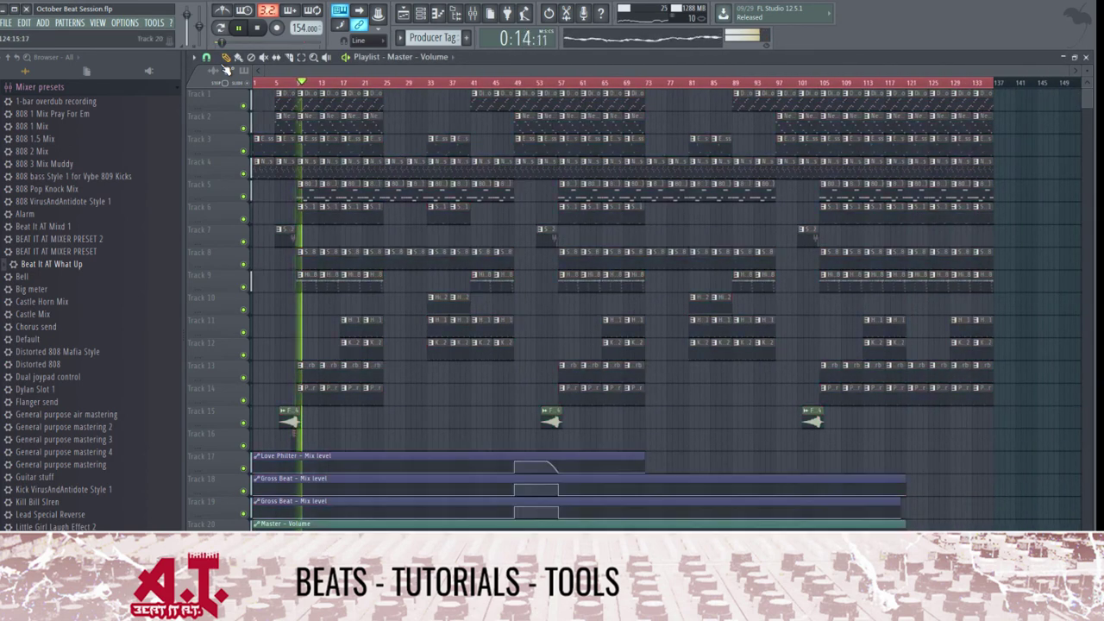
left_click_drag(905, 524, 993, 525)
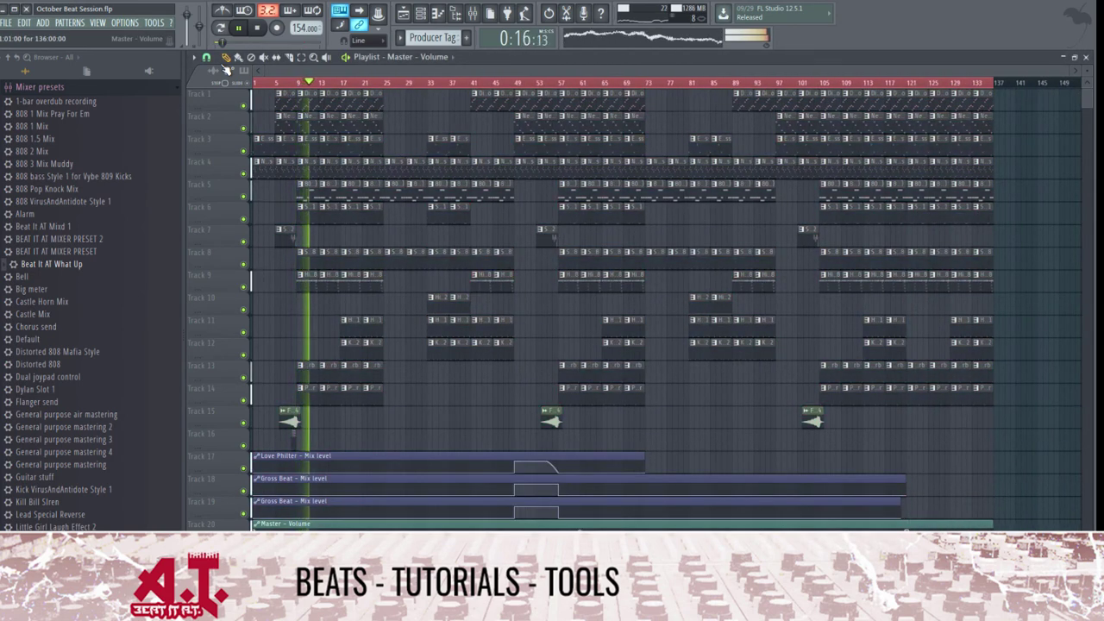
right_click(906, 532)
left_click(988, 523)
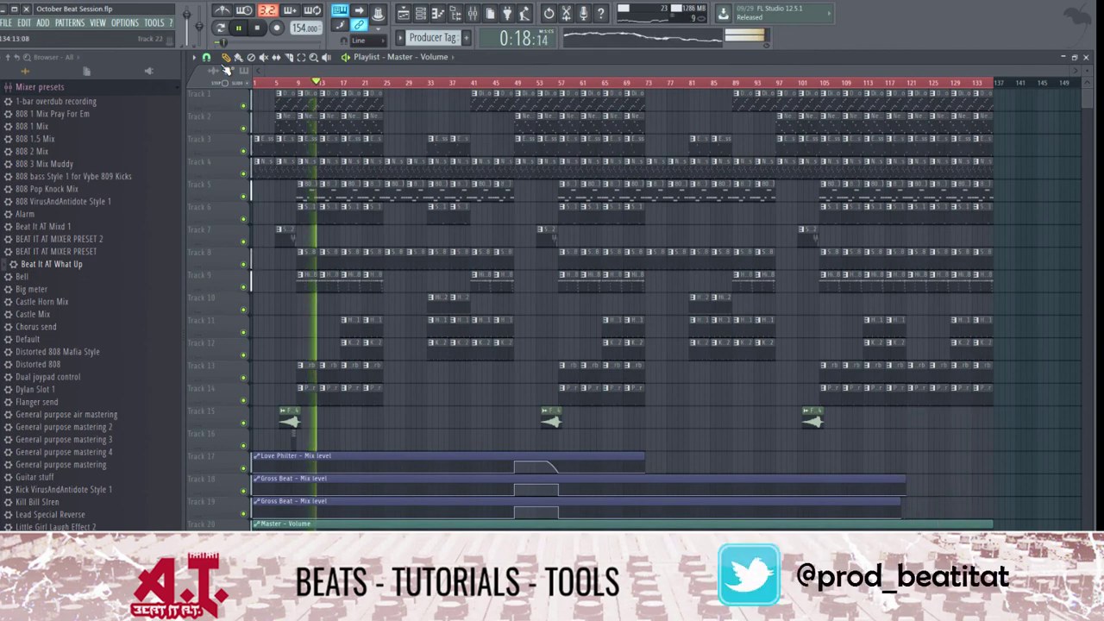
- Adjust the closing part of the Master - Volume automation, between the bar 121 point and the final point at bar 137
scroll(988, 523, "up", 5)
right_click(1003, 531)
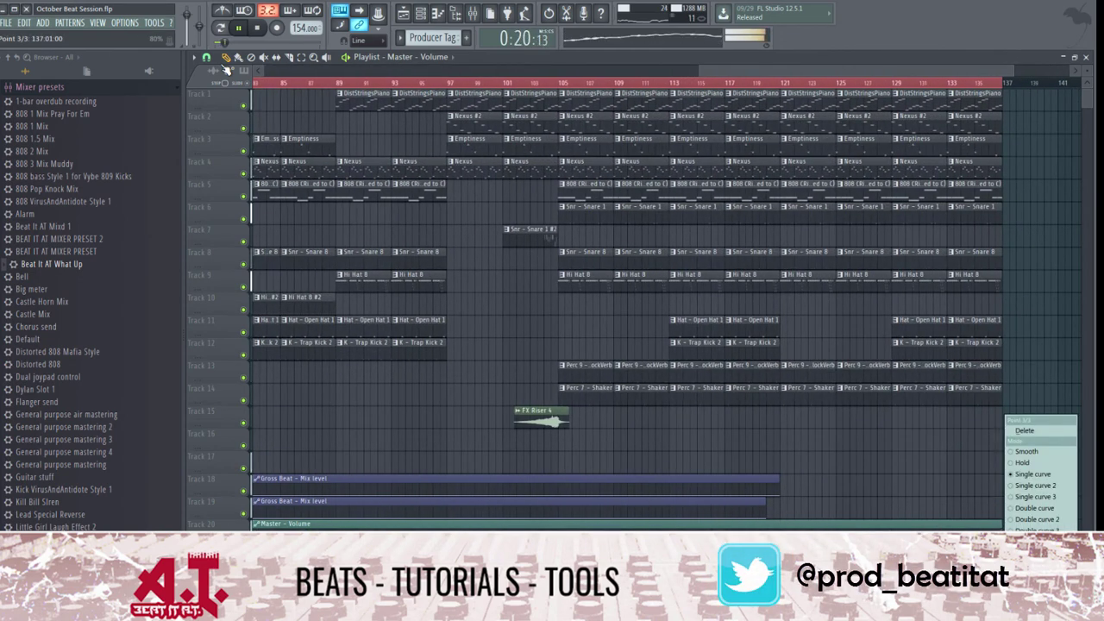
left_click(862, 573)
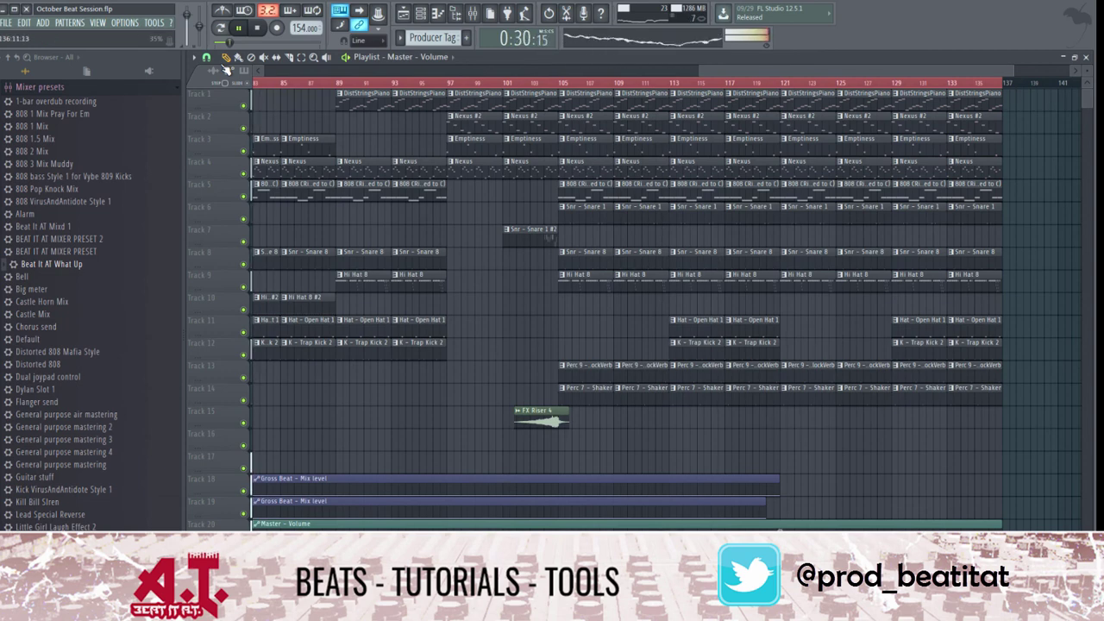
scroll(812, 484, "down", 5)
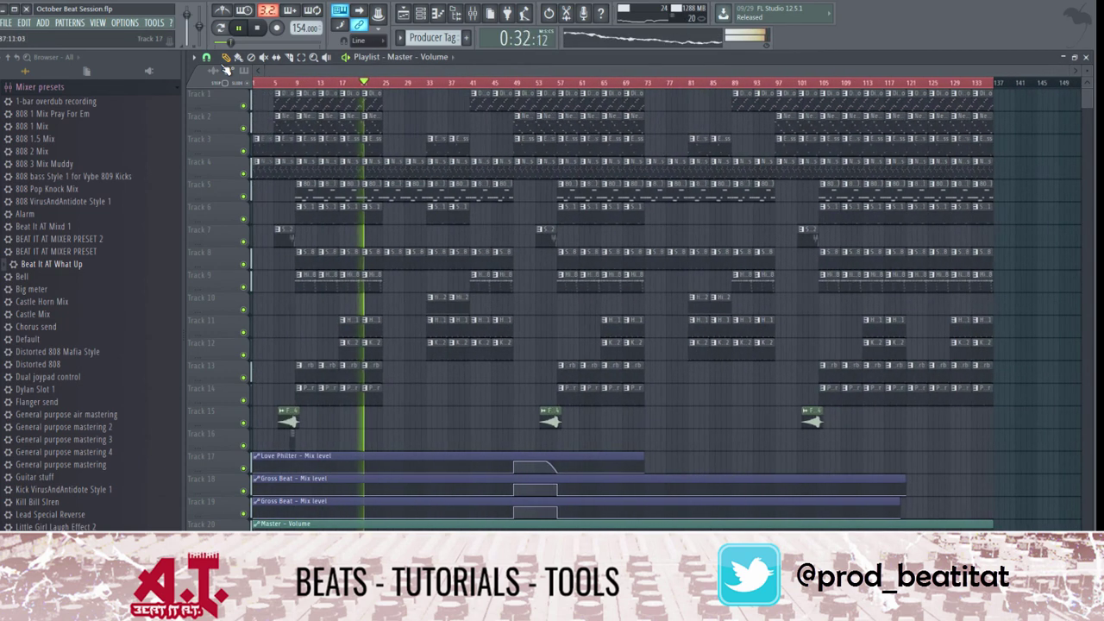